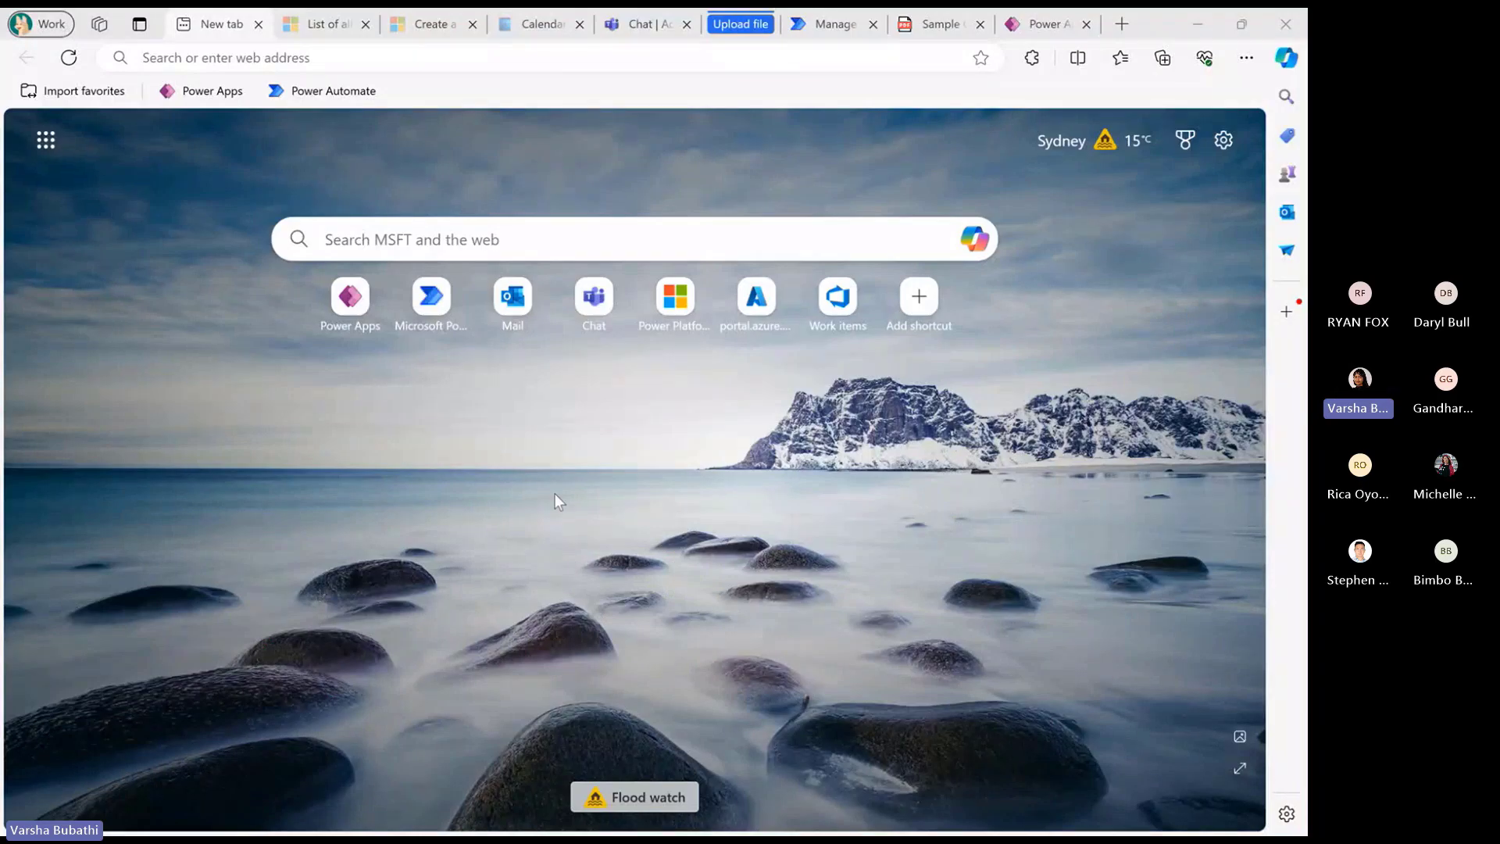
# Open Power Automate and review the list of available environments, keeping Copilot Demo selected
pyautogui.click(344, 99)
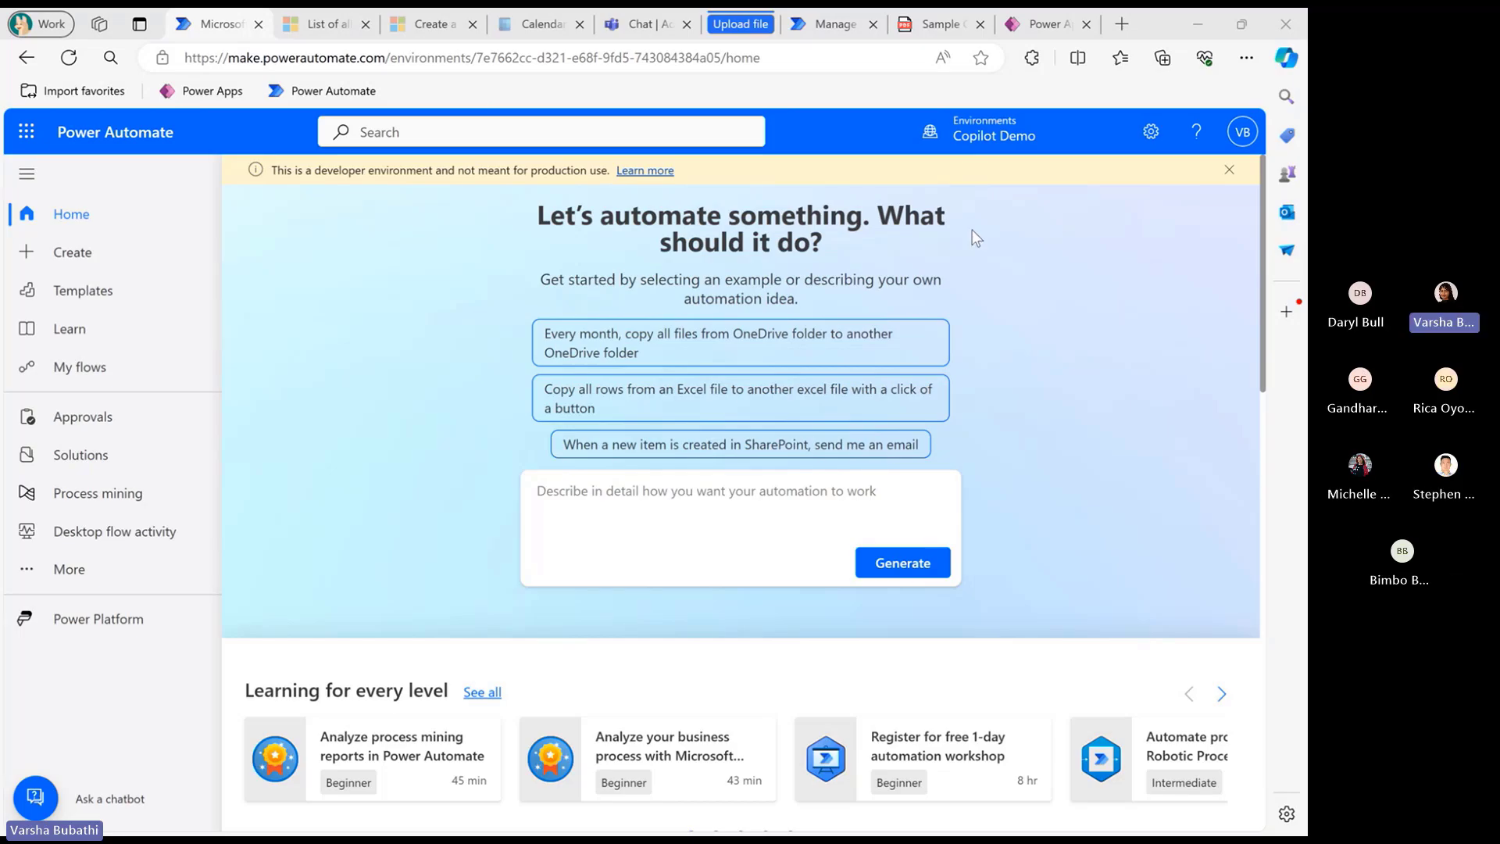
pyautogui.click(1036, 149)
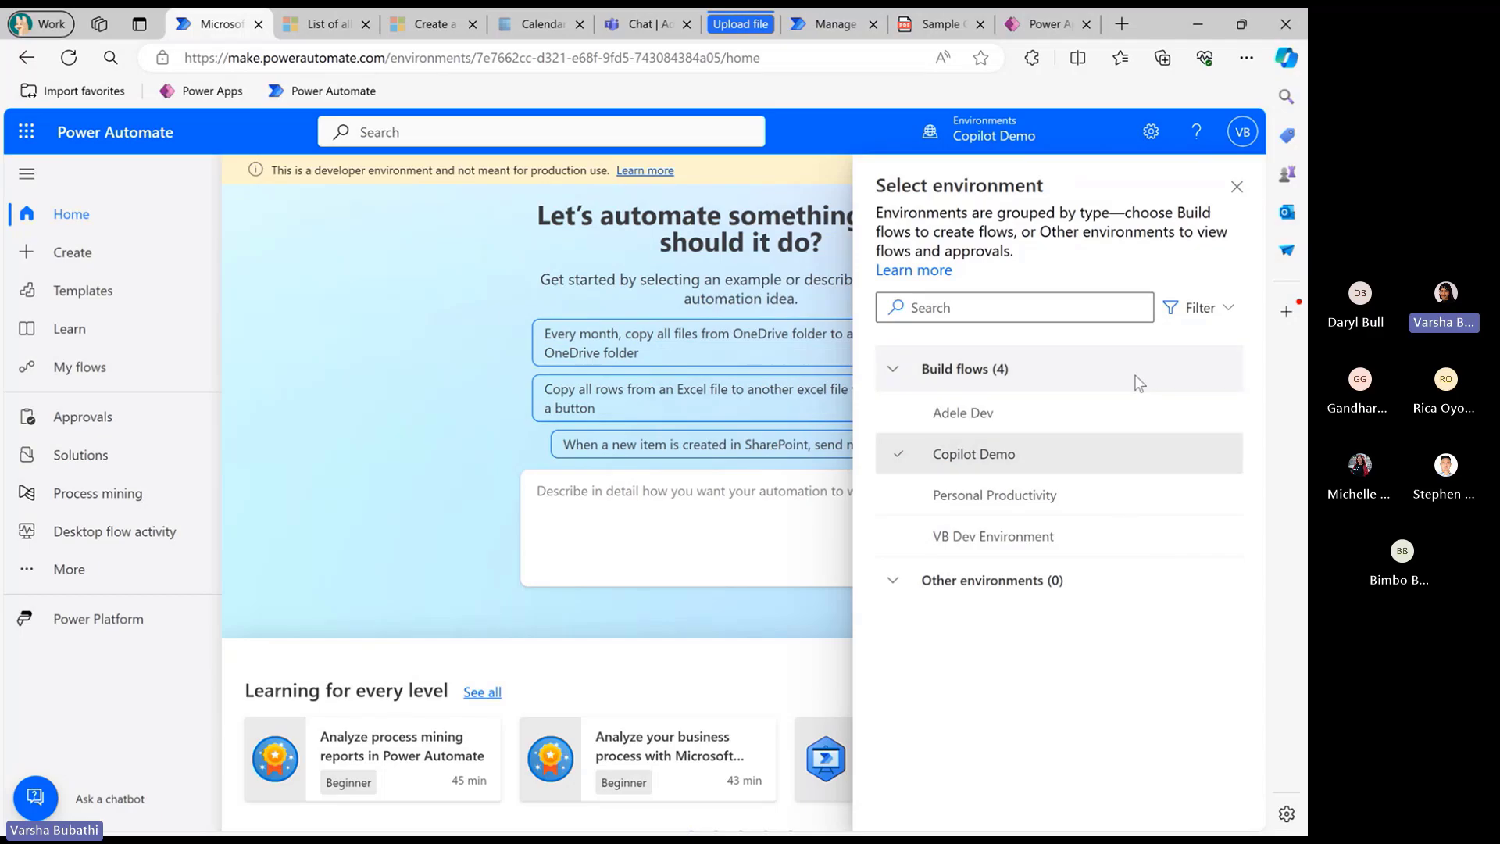
pyautogui.click(1071, 149)
pyautogui.click(1052, 143)
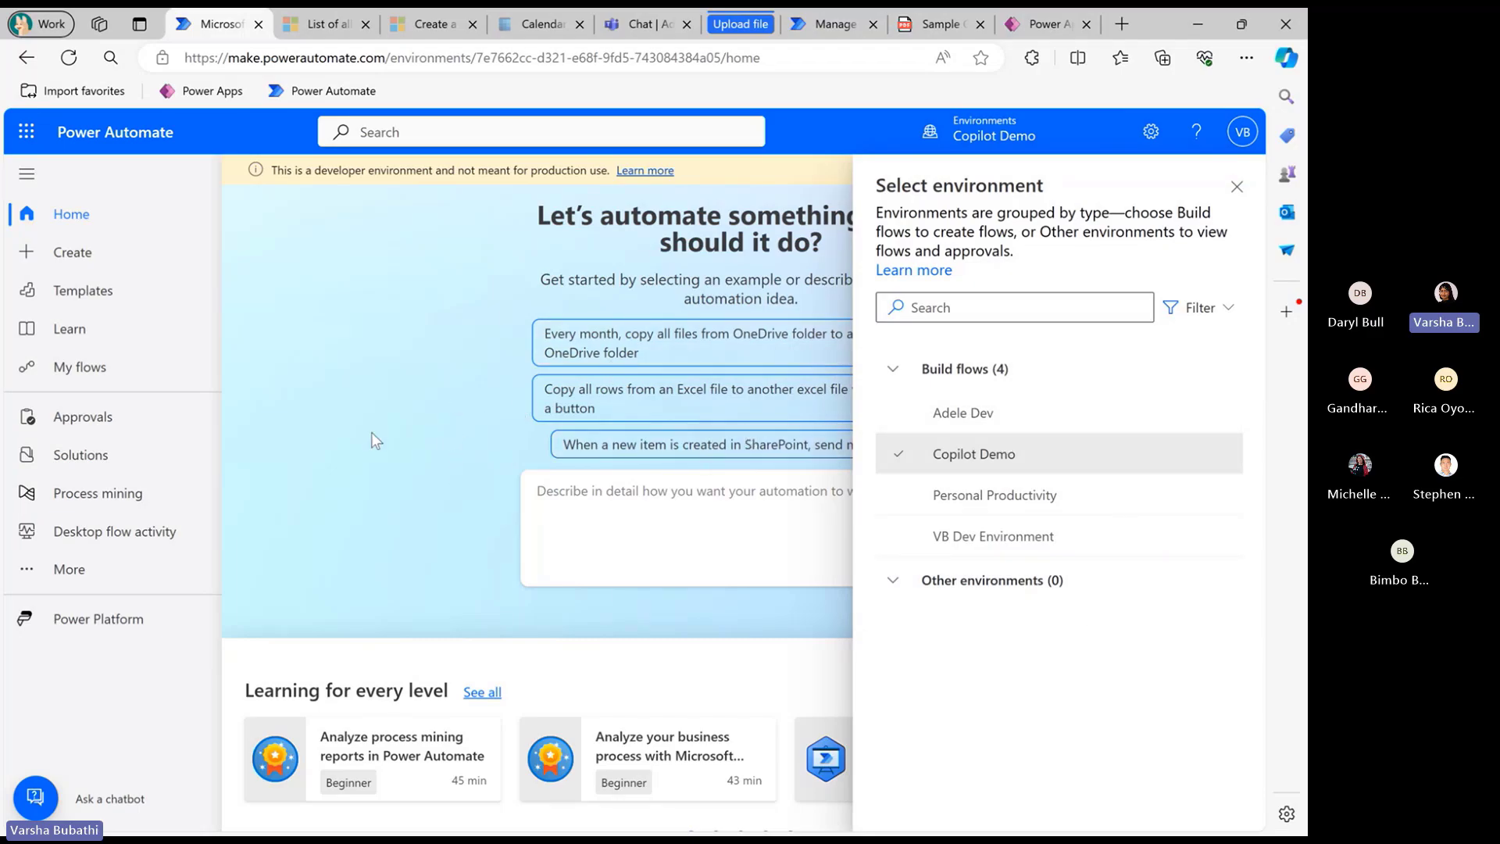
pyautogui.click(1114, 128)
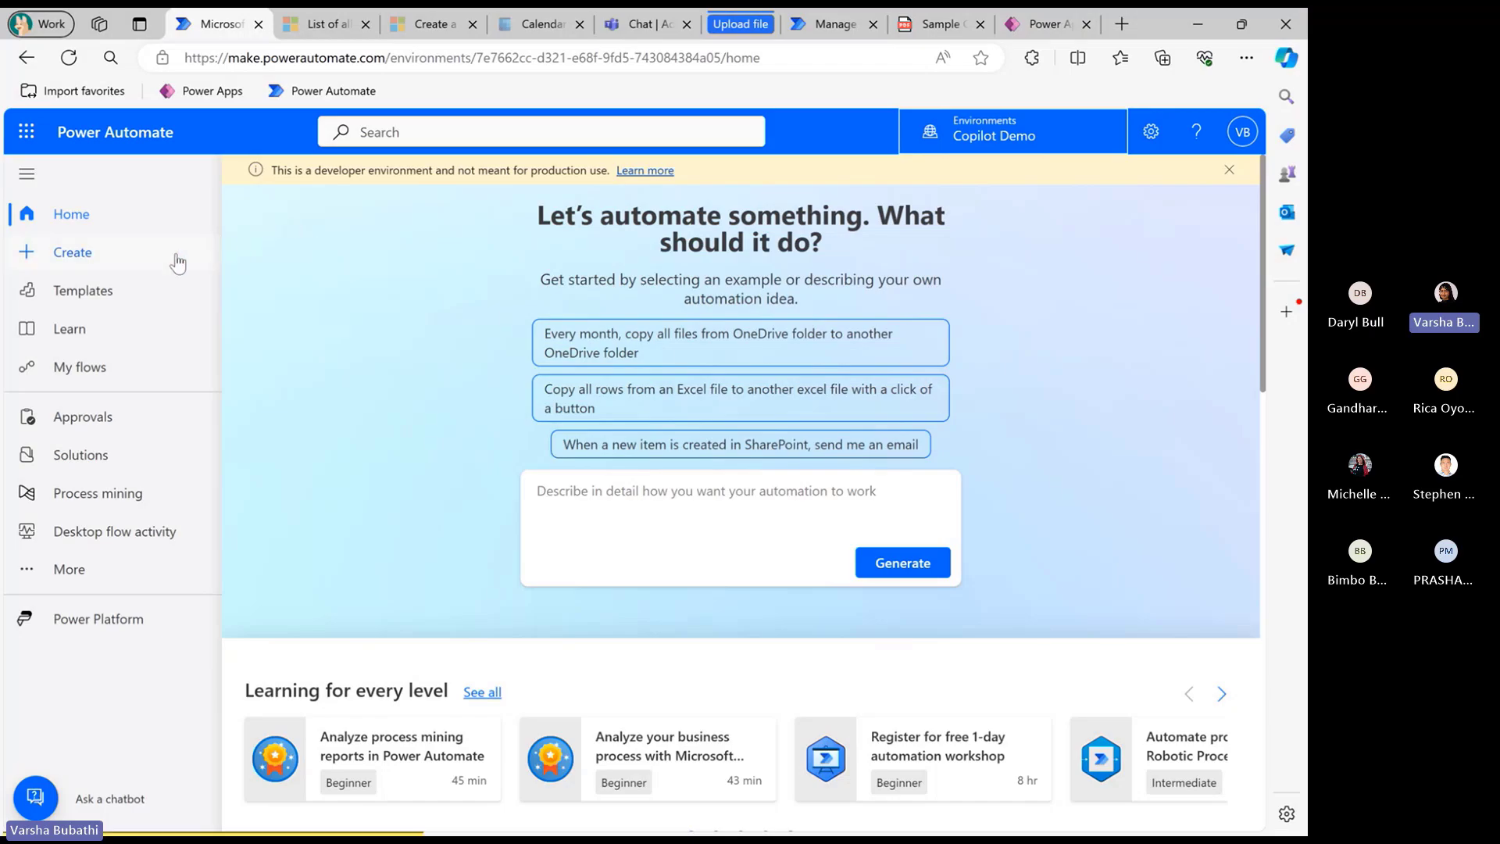
# Look through the flow creation options and the template gallery, and open the template "Save email attachments from Outlook.com to Dropbox"
pyautogui.click(132, 260)
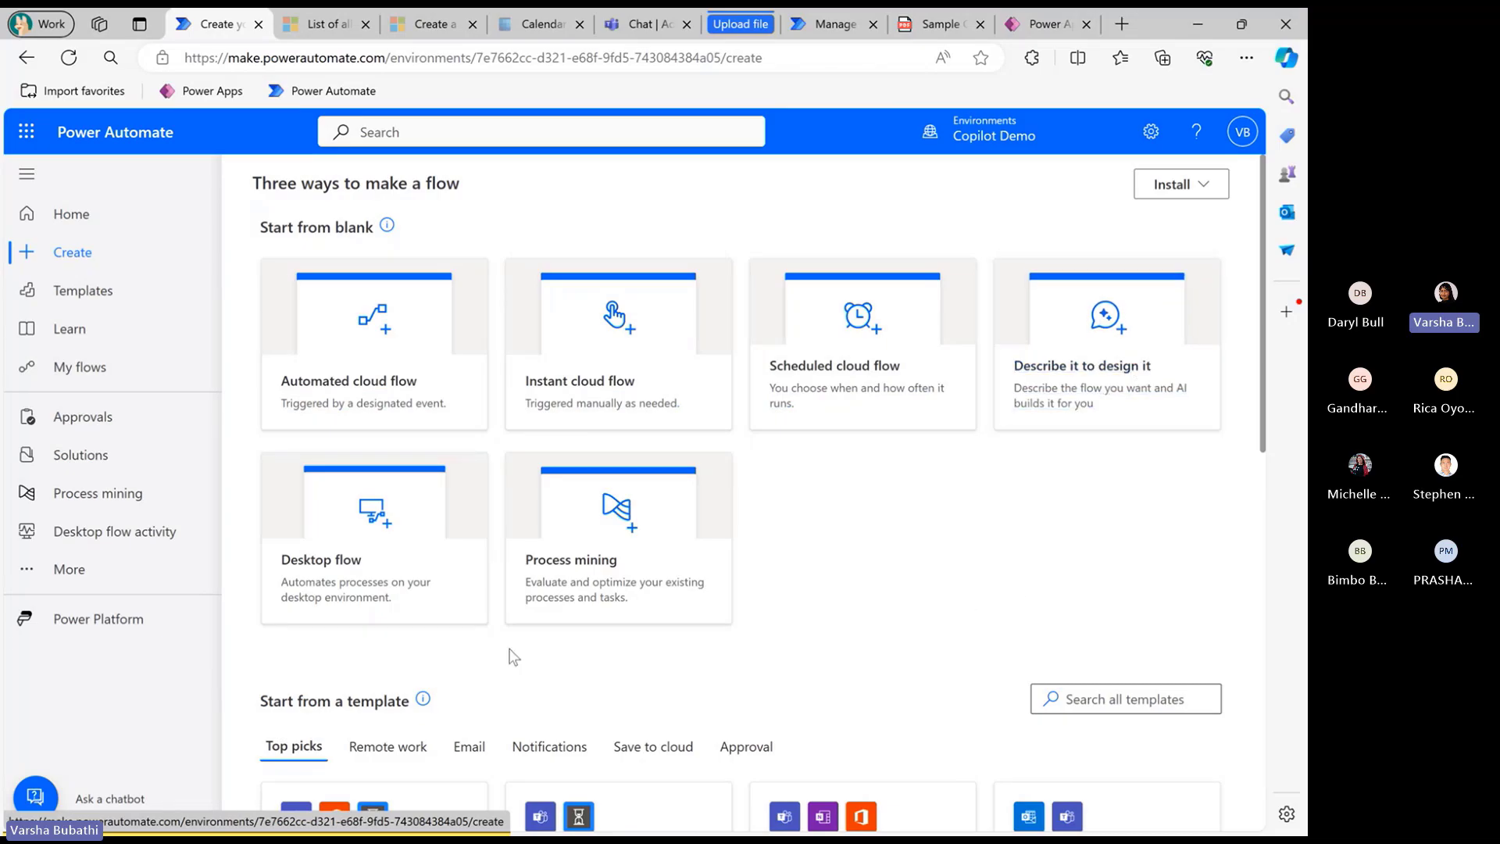
pyautogui.click(114, 307)
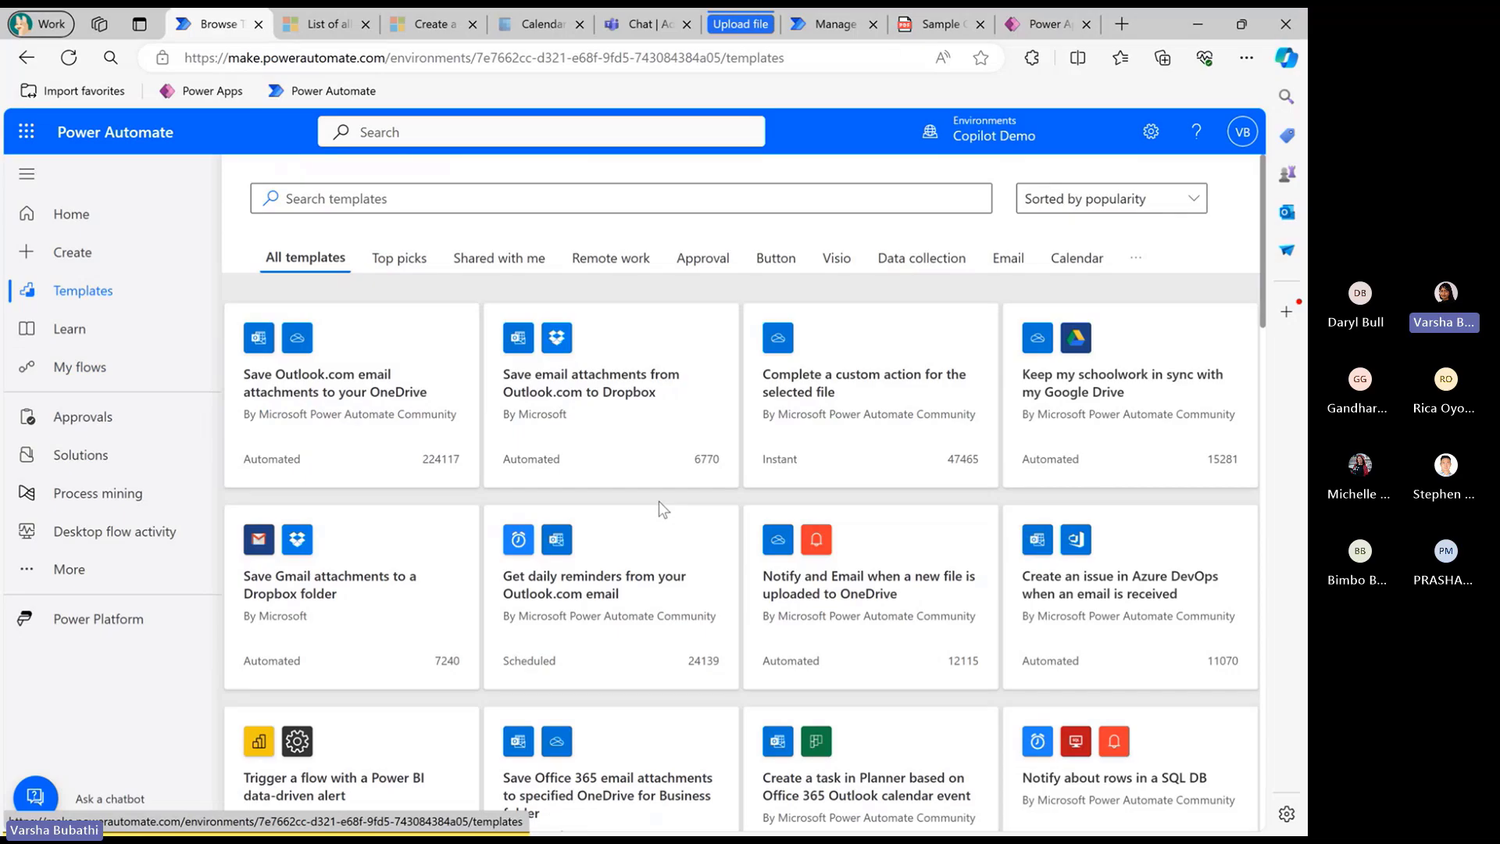
pyautogui.scroll(-2, 1012, 486)
pyautogui.scroll(-2, 1011, 485)
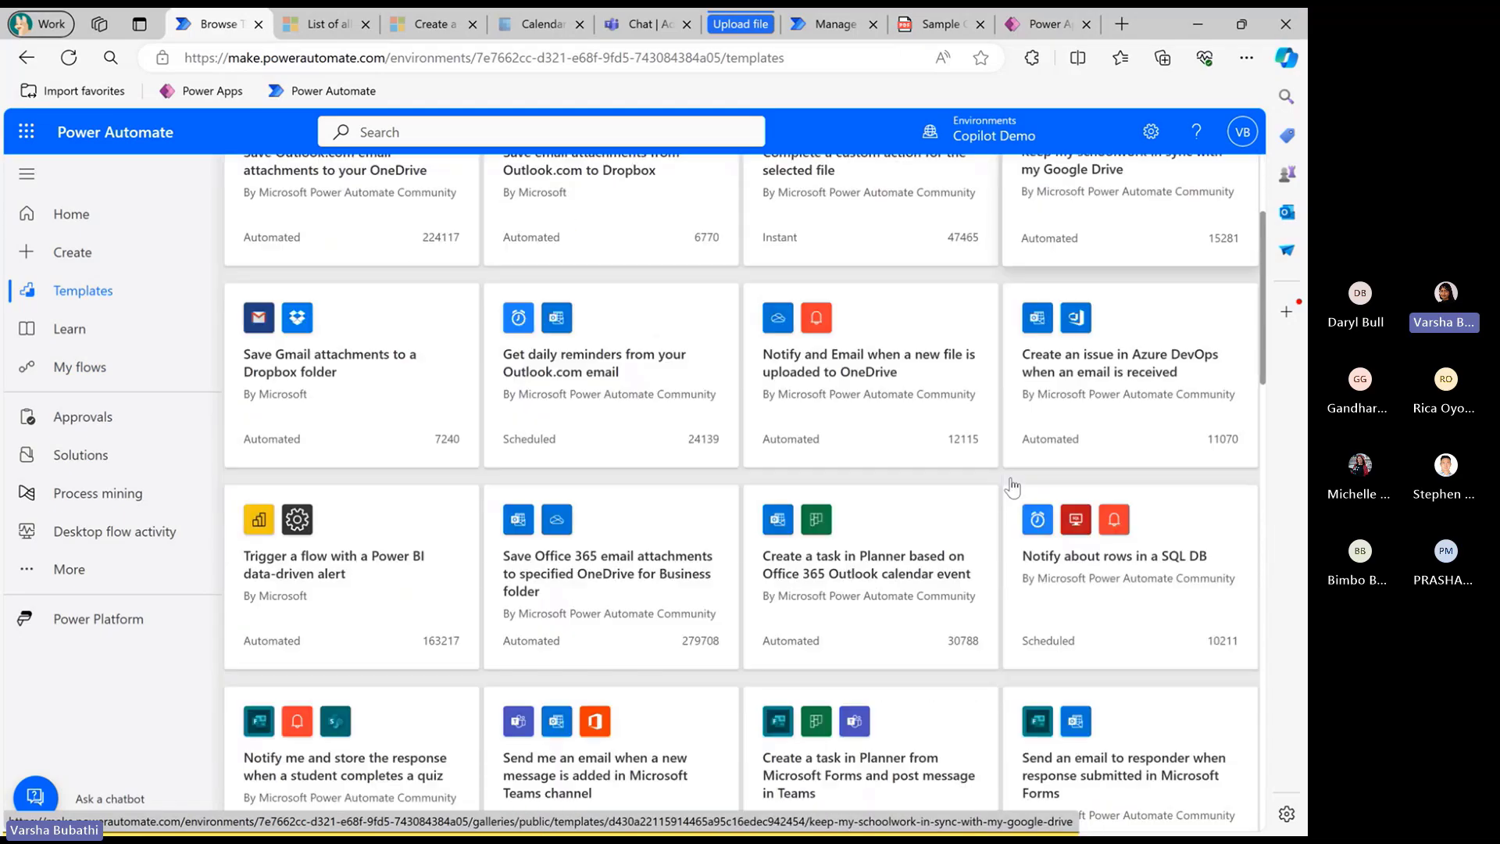
pyautogui.scroll(4, 1007, 485)
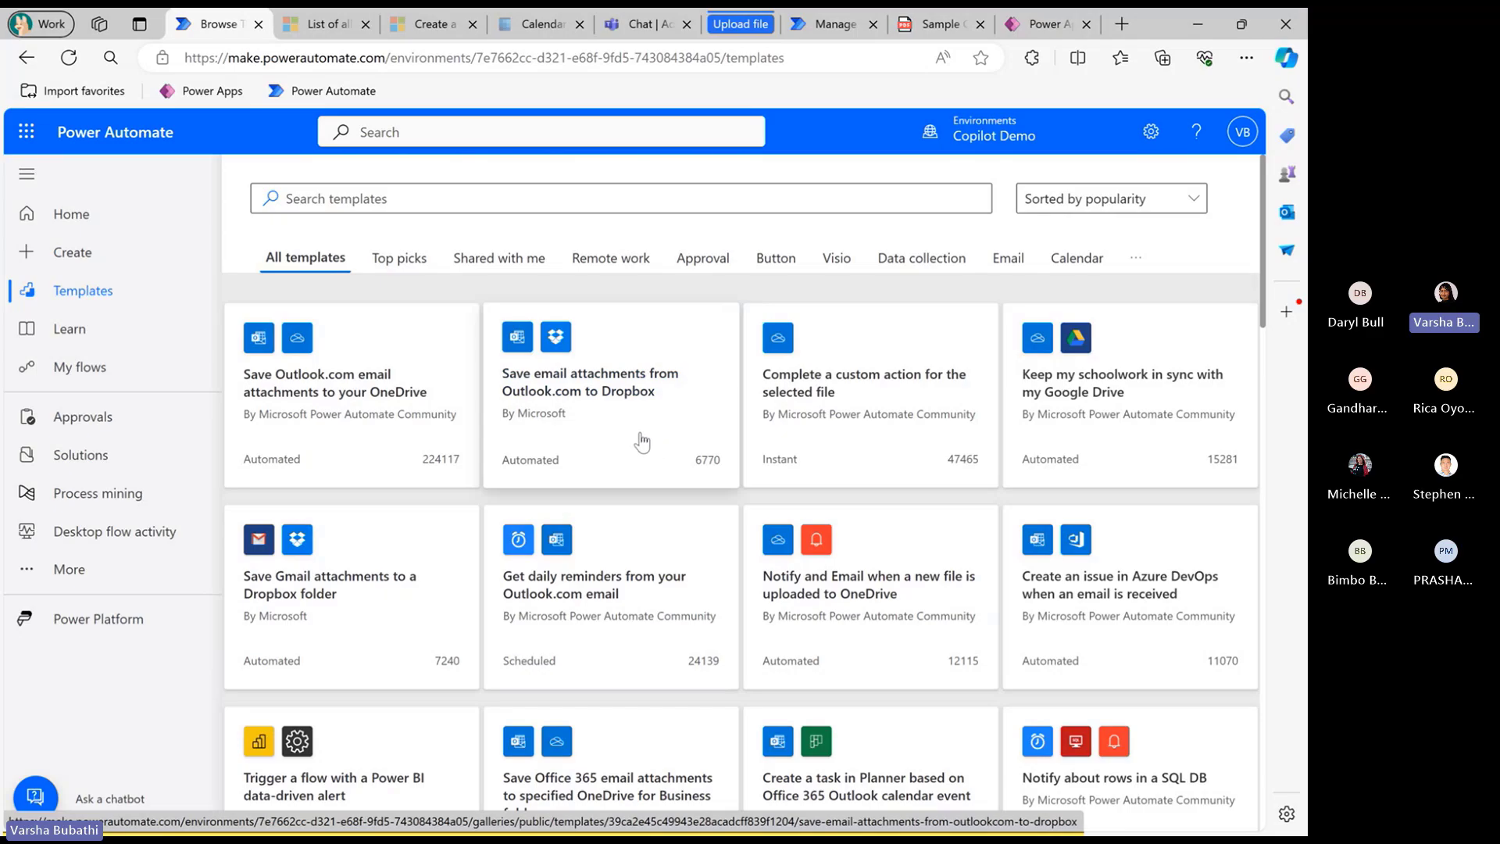
pyautogui.click(586, 397)
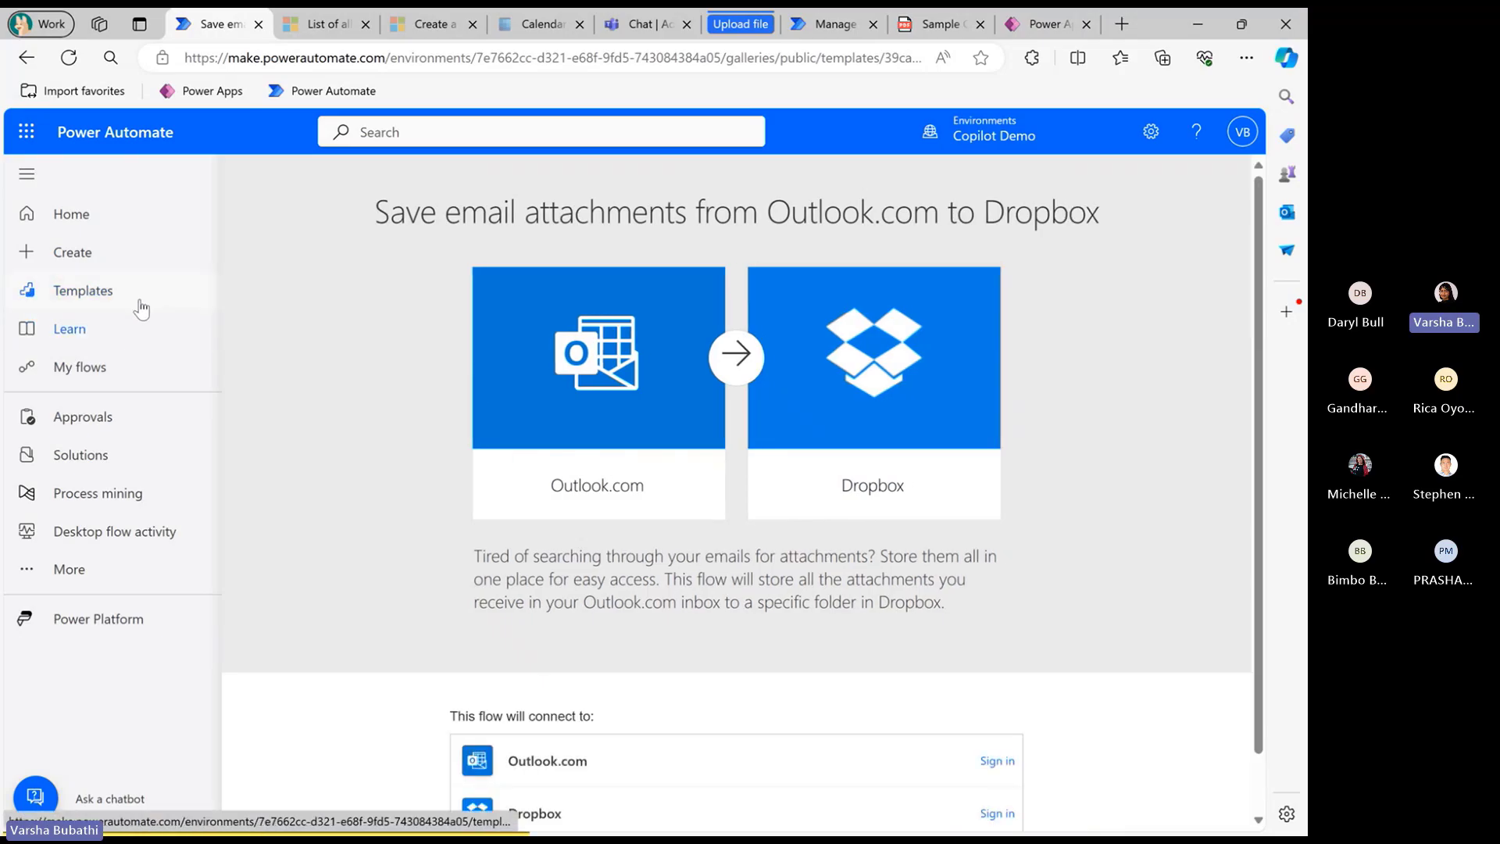
# Open the Power Automate documentation on Microsoft Learn, examine its getting-started and create-and-design topics, and close it
pyautogui.click(129, 333)
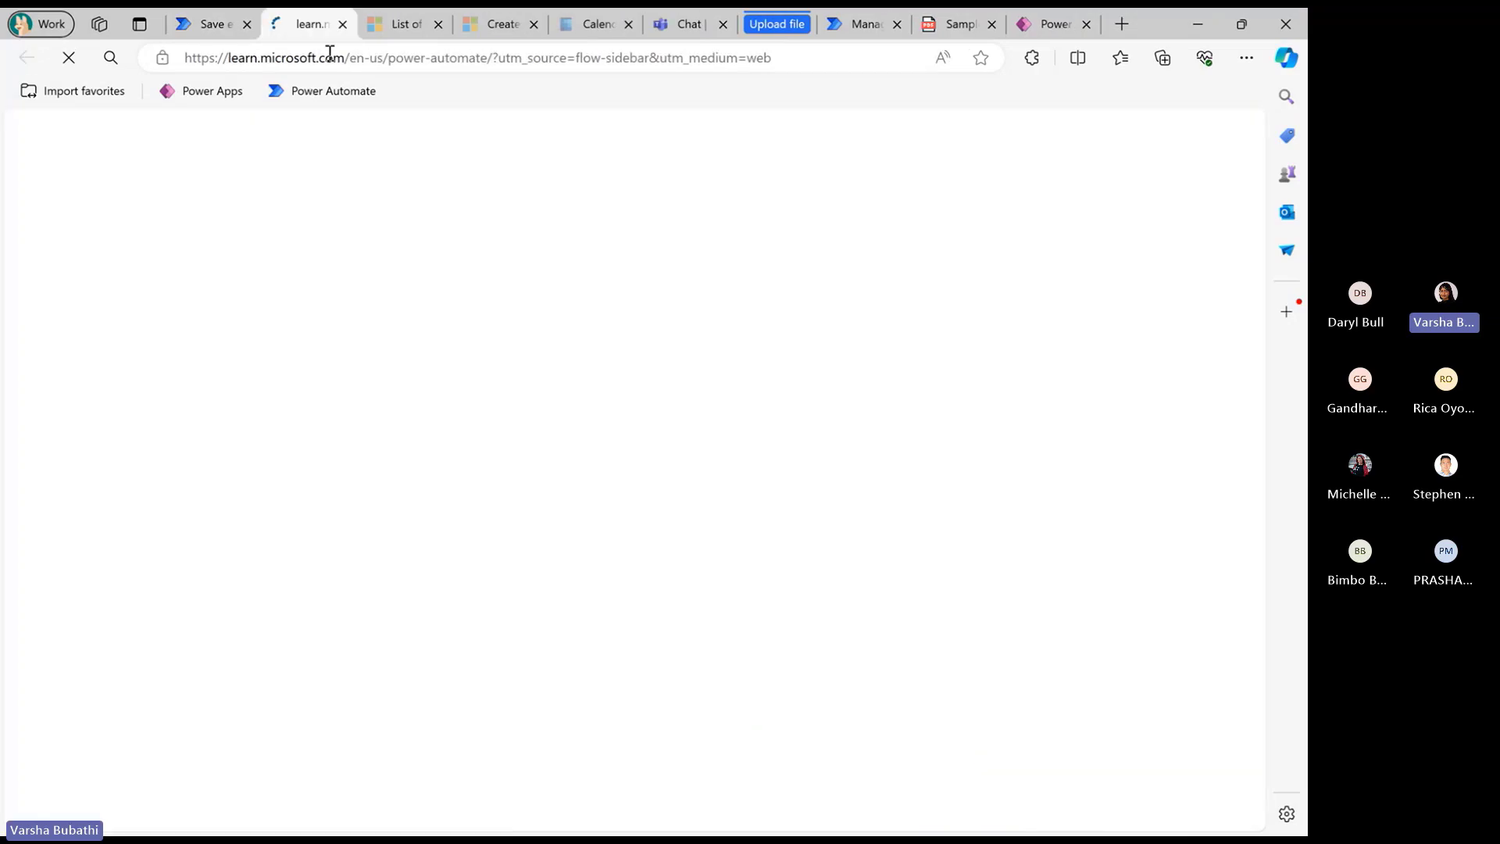
pyautogui.scroll(-5, 422, 387)
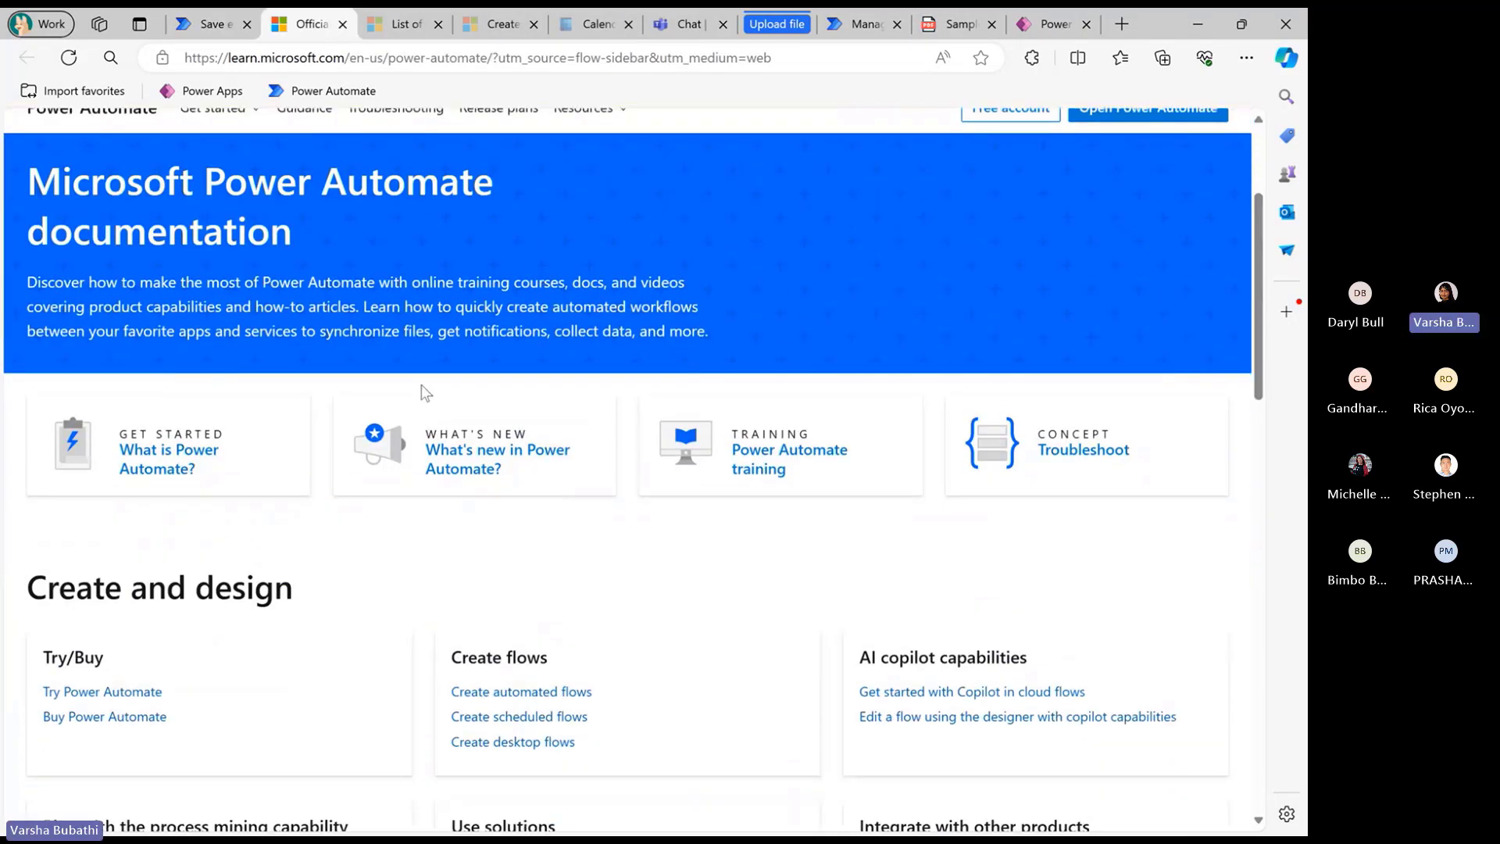
pyautogui.scroll(-2, 438, 326)
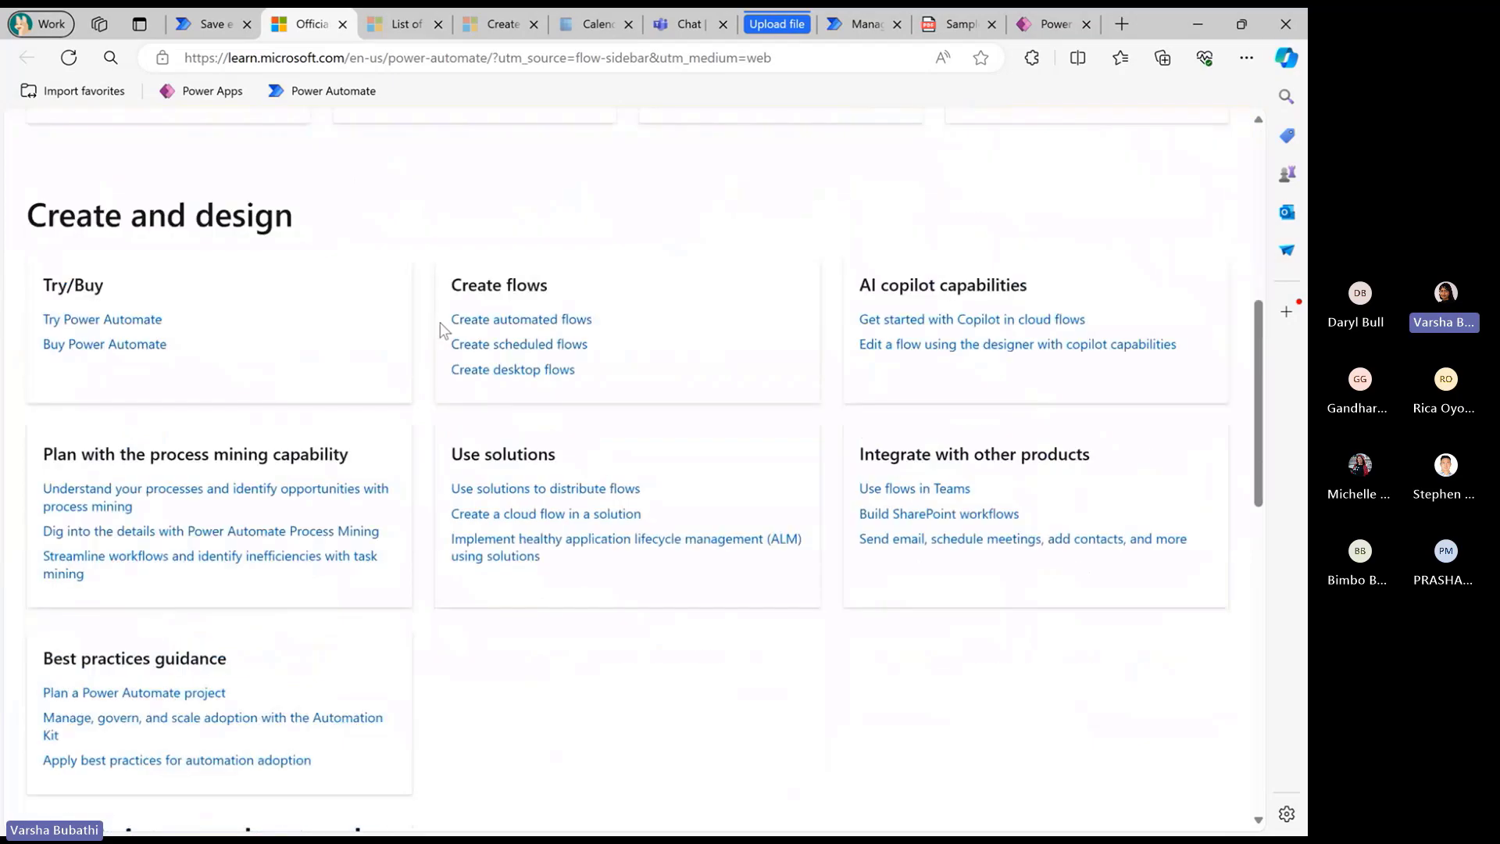
pyautogui.scroll(2, 439, 322)
pyautogui.scroll(2, 359, 310)
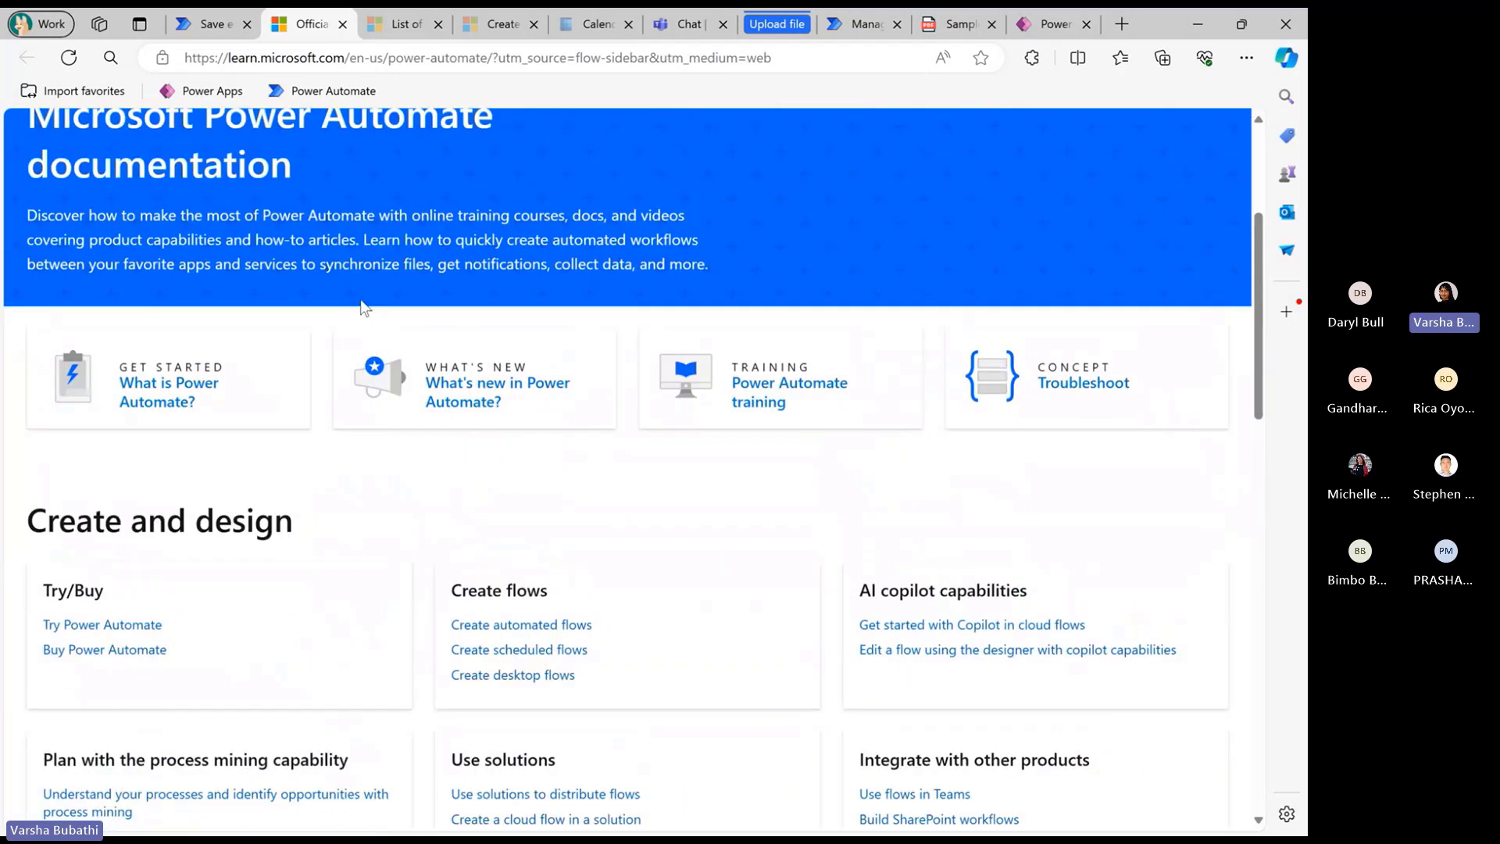
pyautogui.scroll(3, 322, 371)
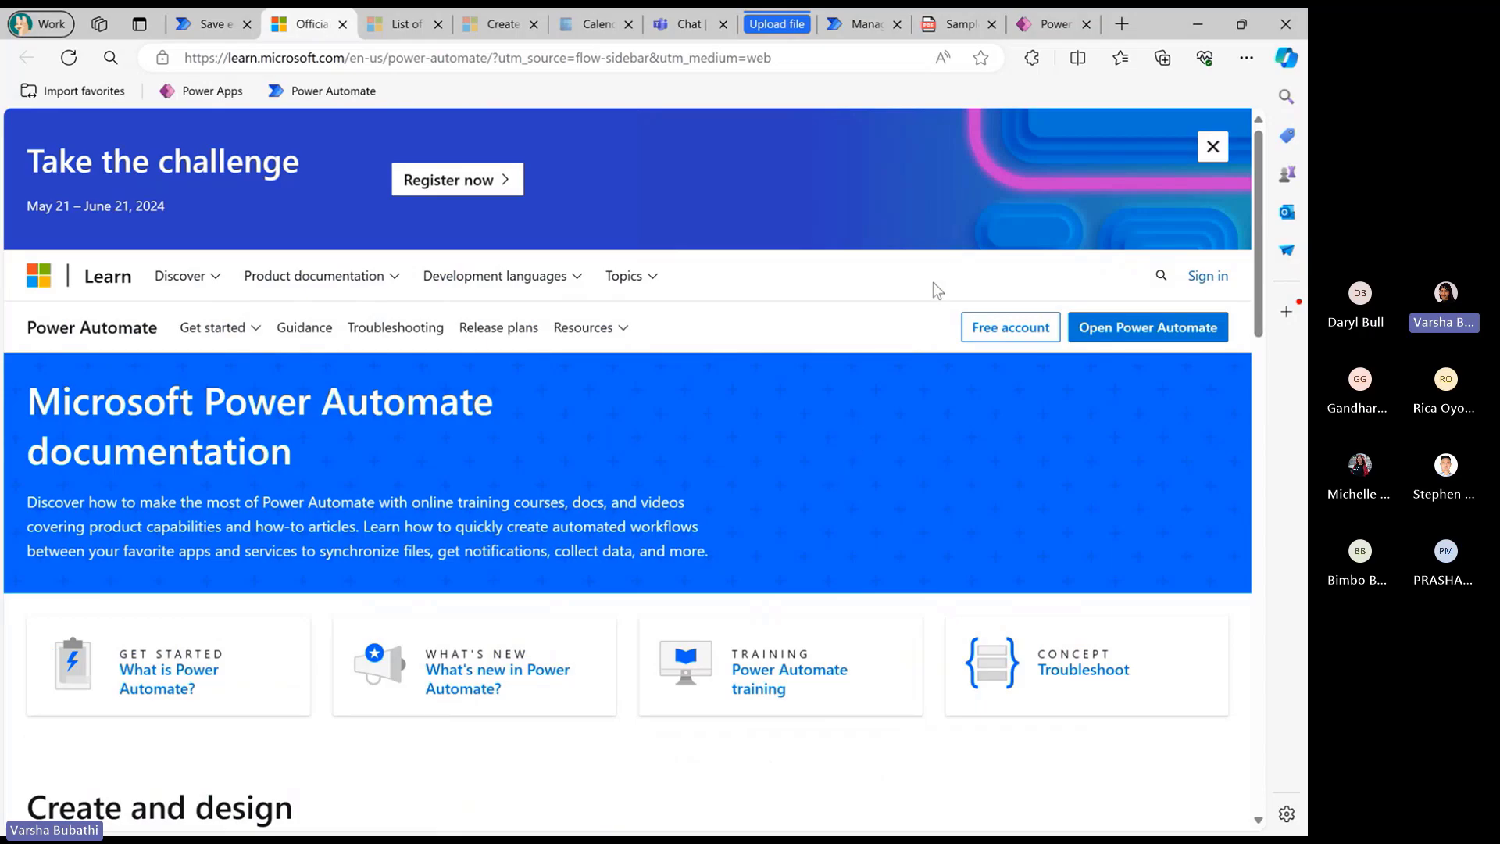
pyautogui.scroll(-2, 814, 421)
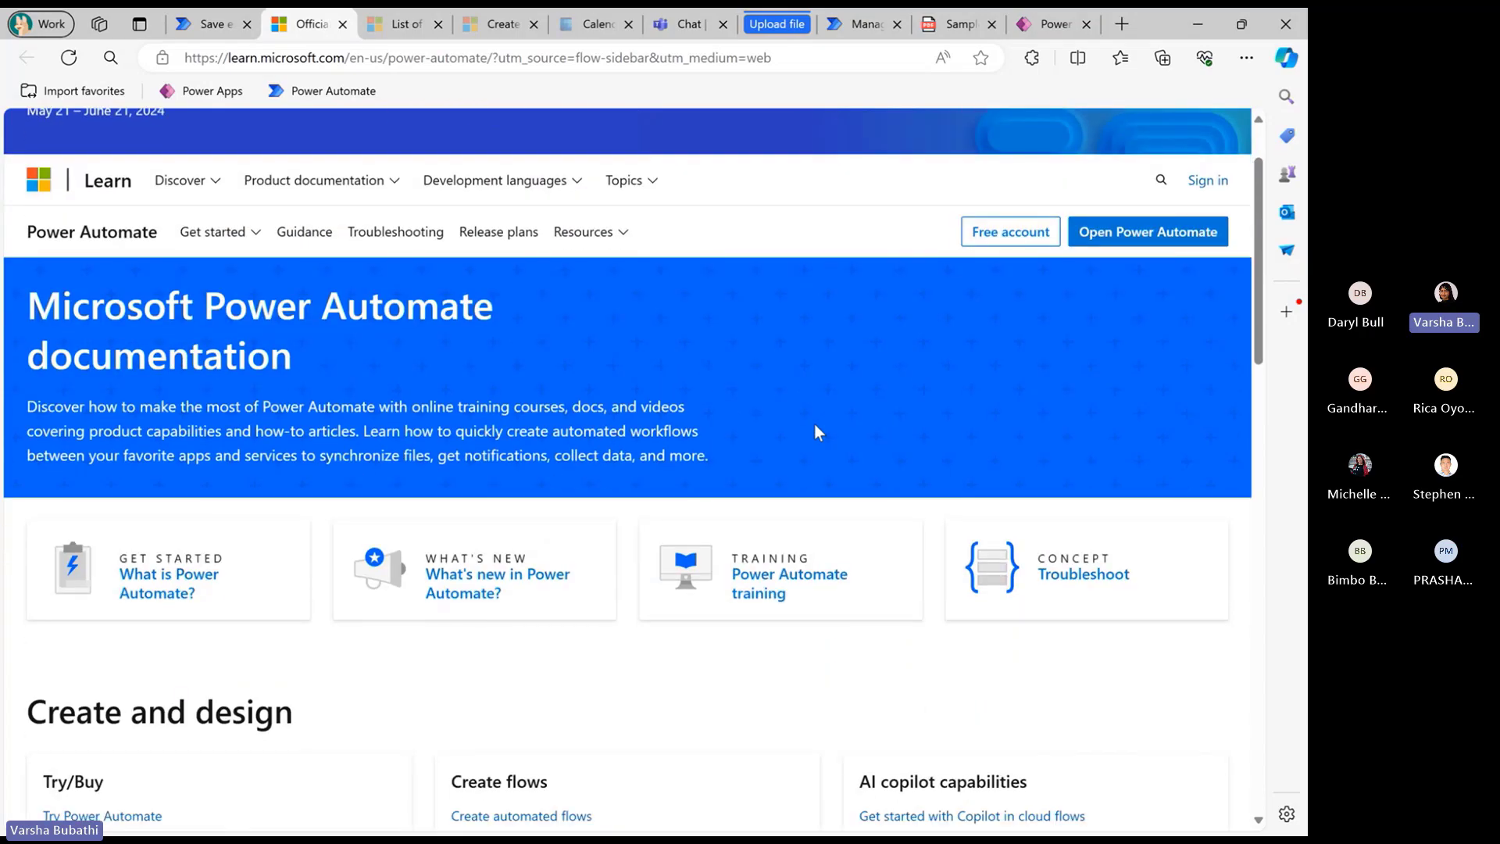
pyautogui.scroll(-3, 560, 361)
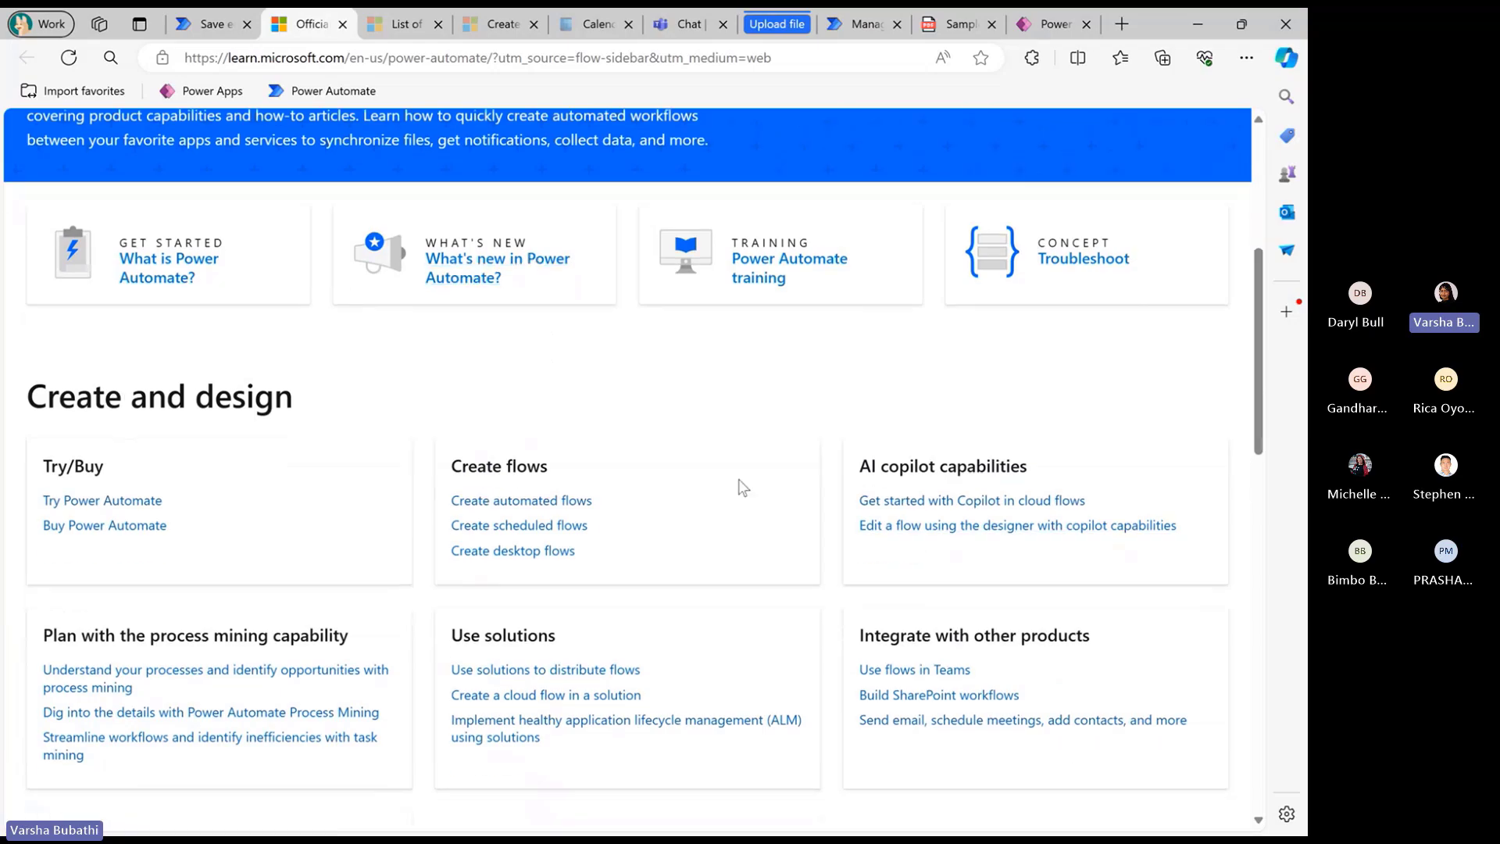
pyautogui.click(343, 24)
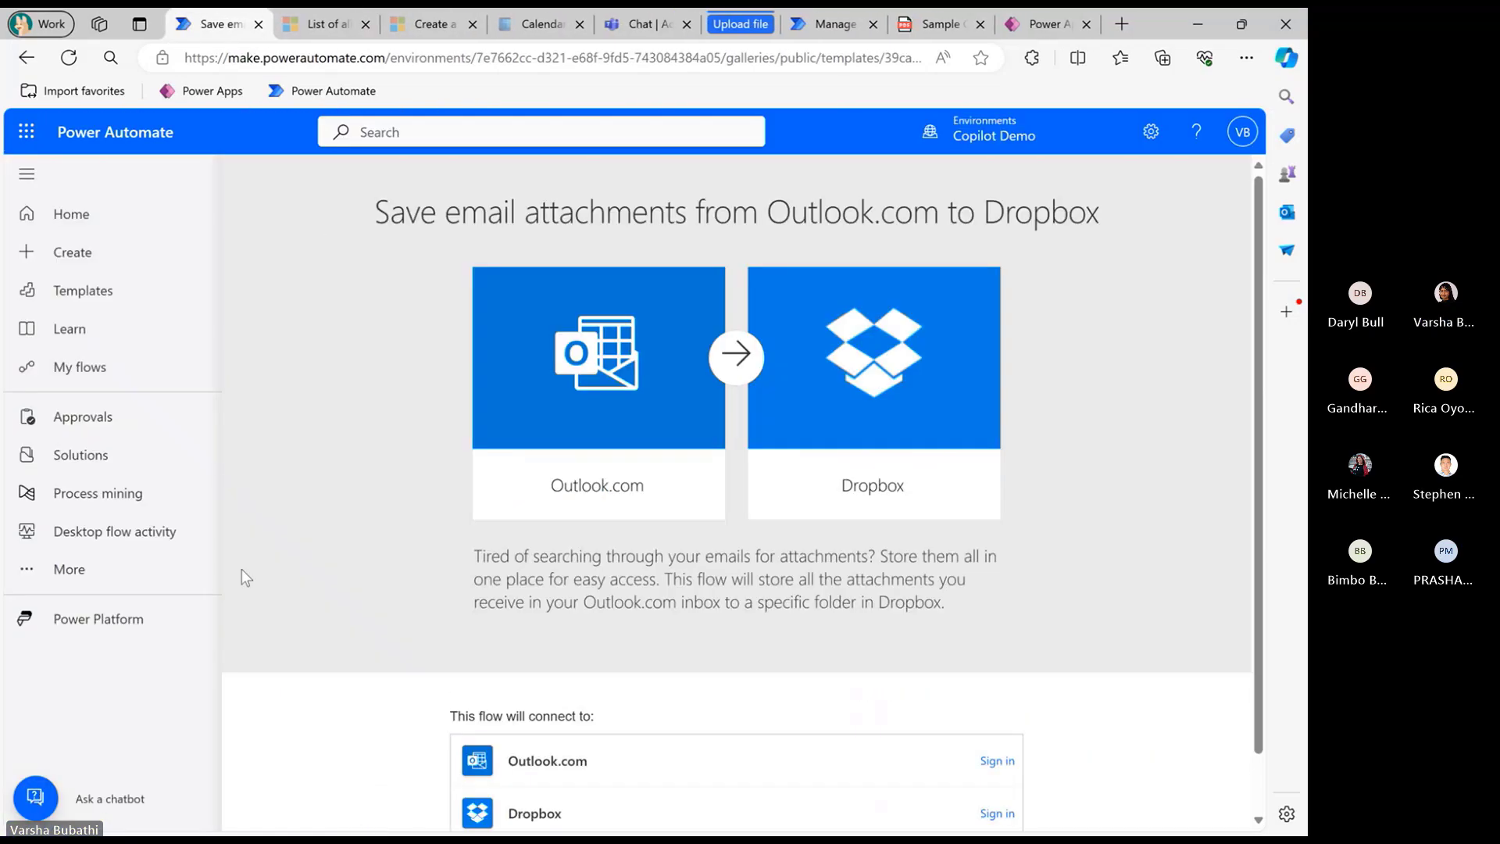
# Review the existing cloud flows and the options for creating new flows and importing solutions or packages
pyautogui.click(135, 364)
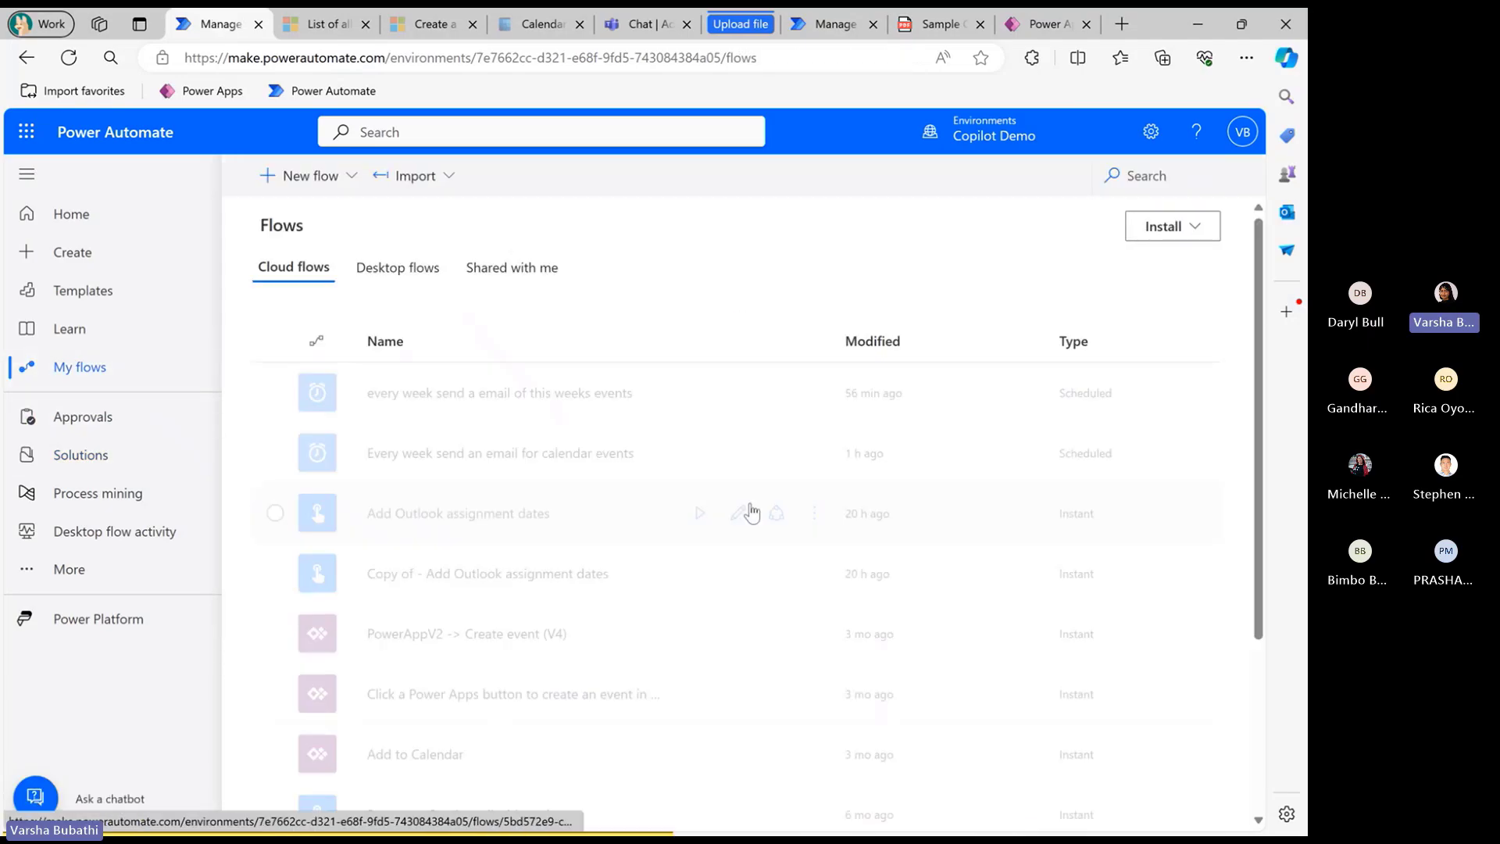
pyautogui.scroll(-2, 546, 484)
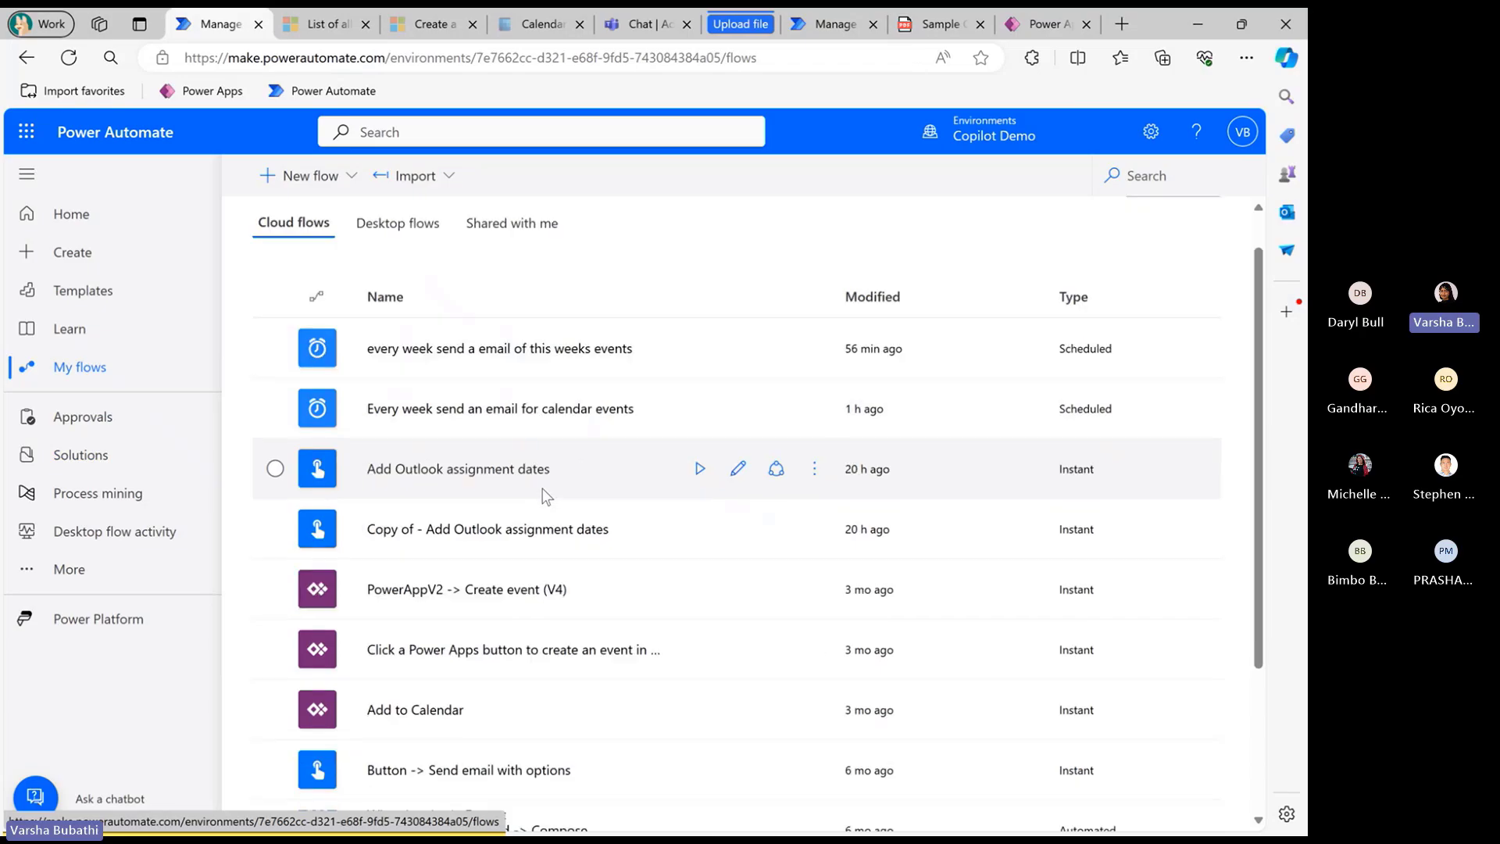
pyautogui.scroll(-4, 659, 385)
pyautogui.scroll(5, 670, 375)
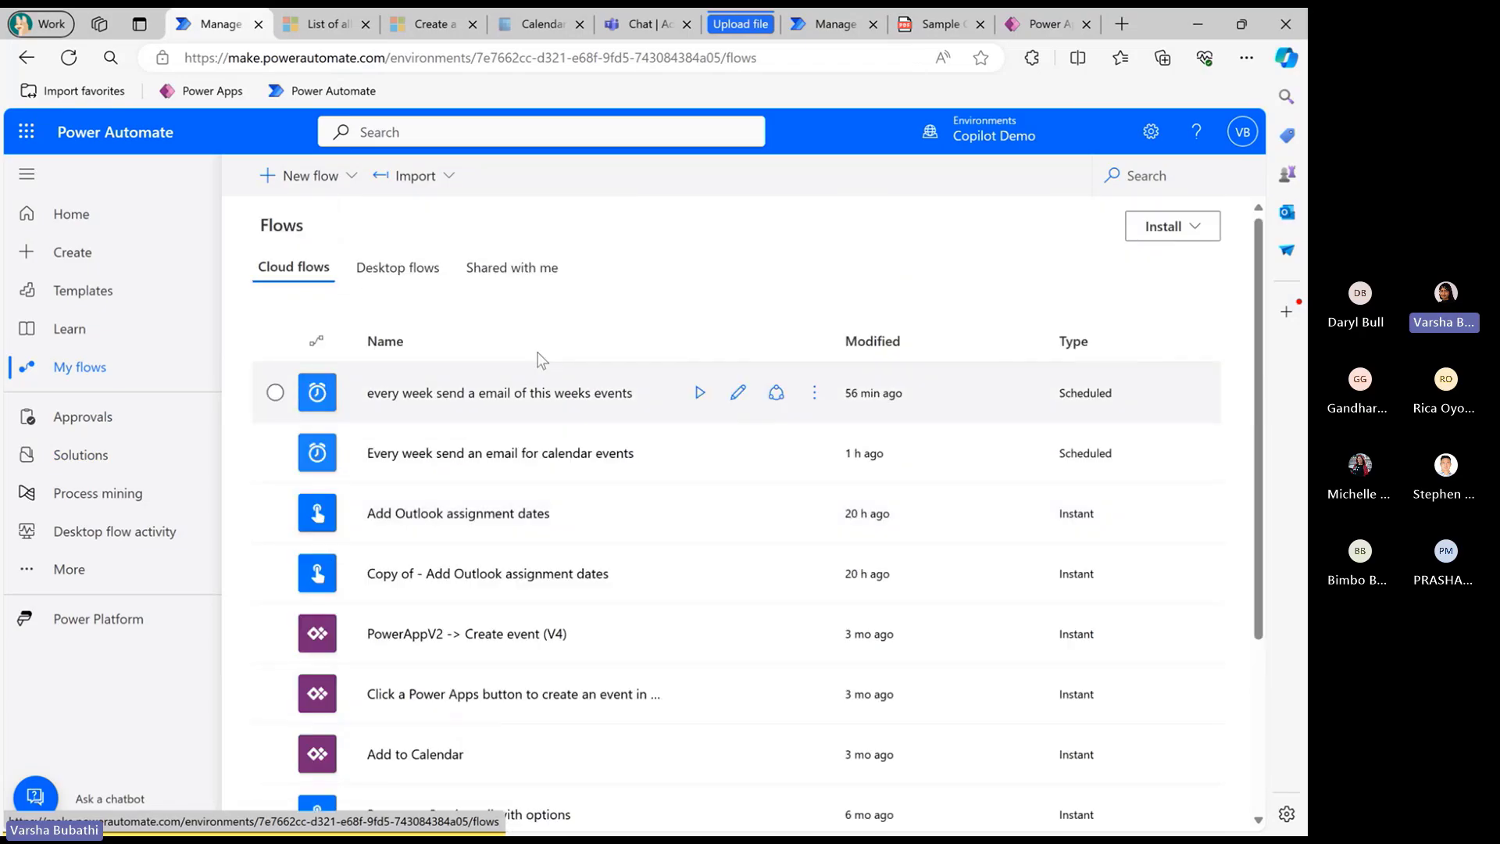
pyautogui.click(313, 186)
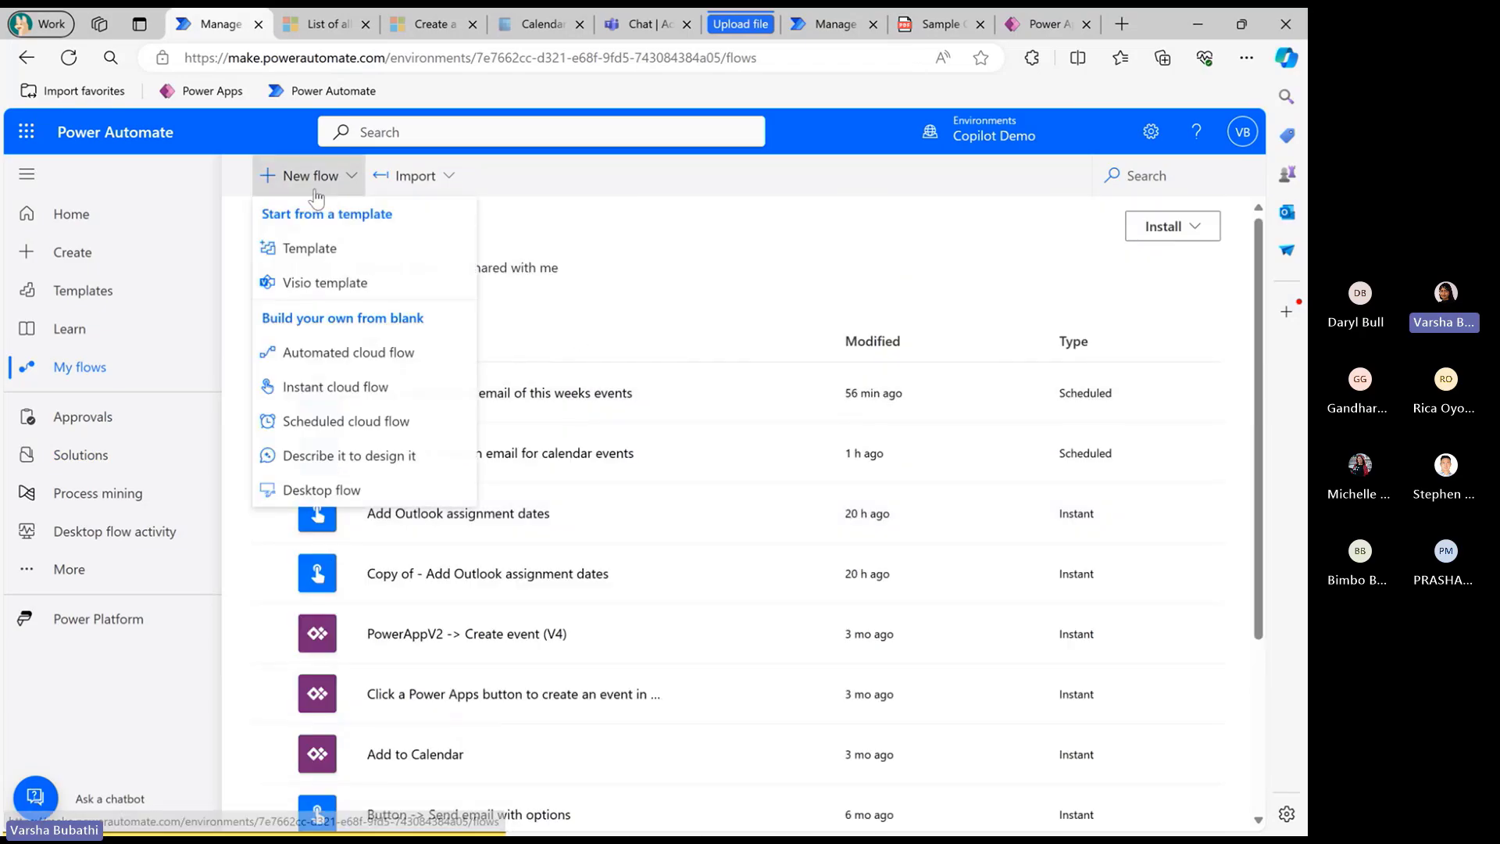
pyautogui.click(451, 187)
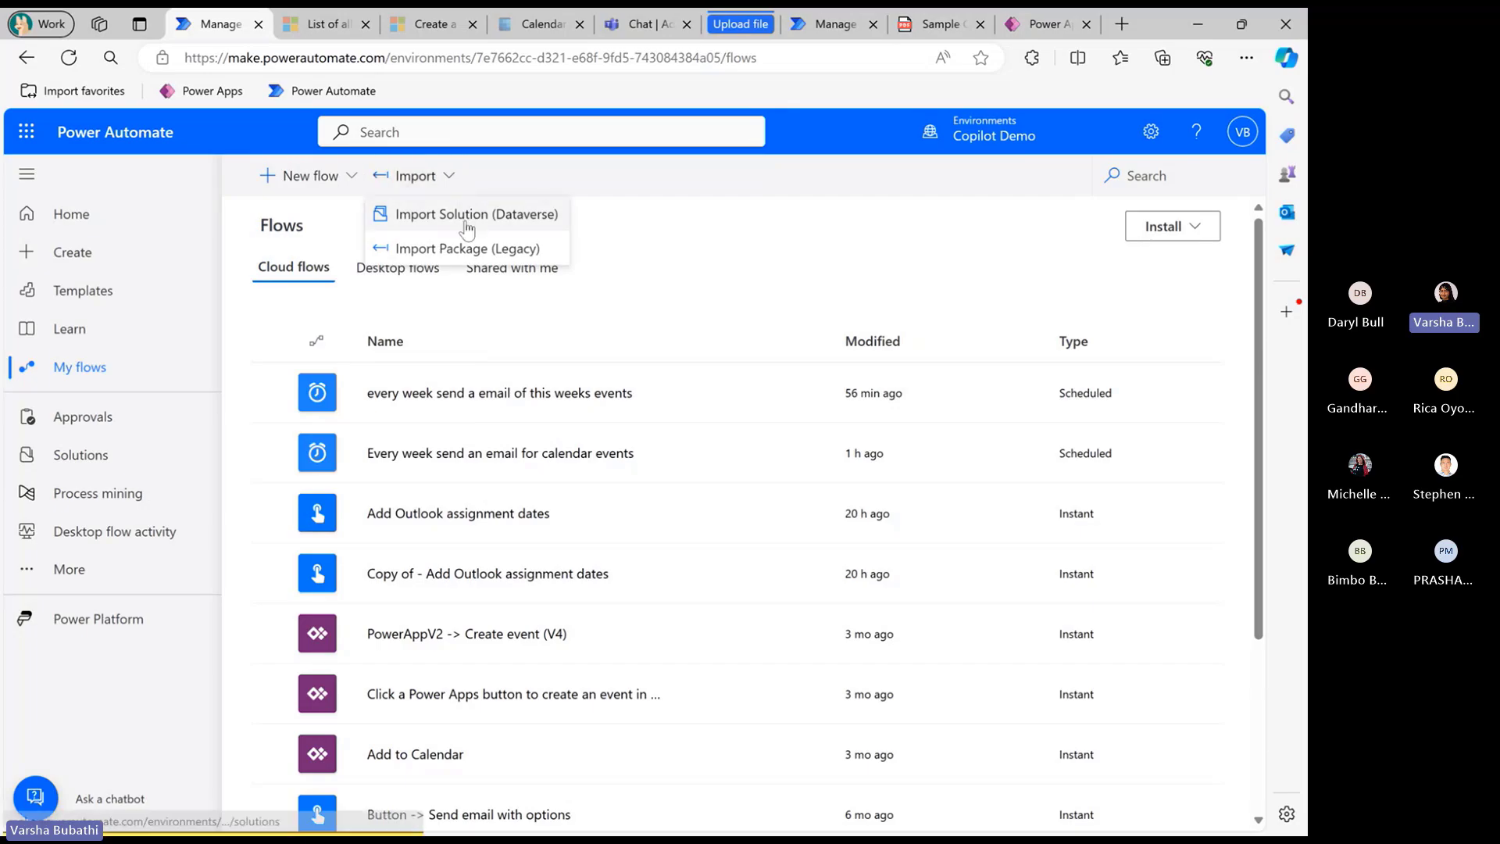
pyautogui.click(830, 250)
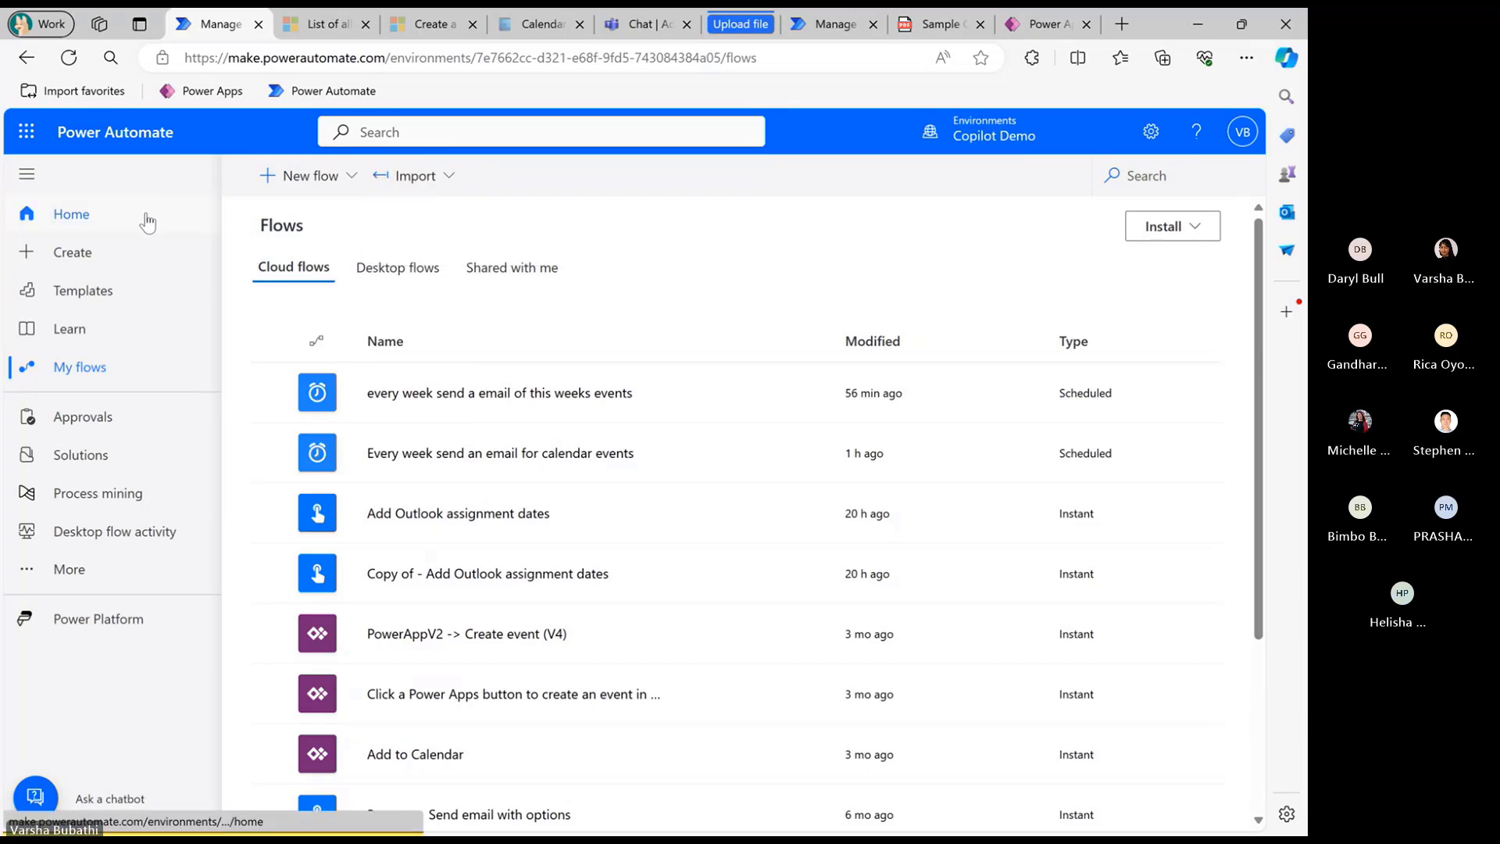
# Open the full overview of Power Automate features and examine its AI hub, Data and Monitor sections
pyautogui.click(136, 585)
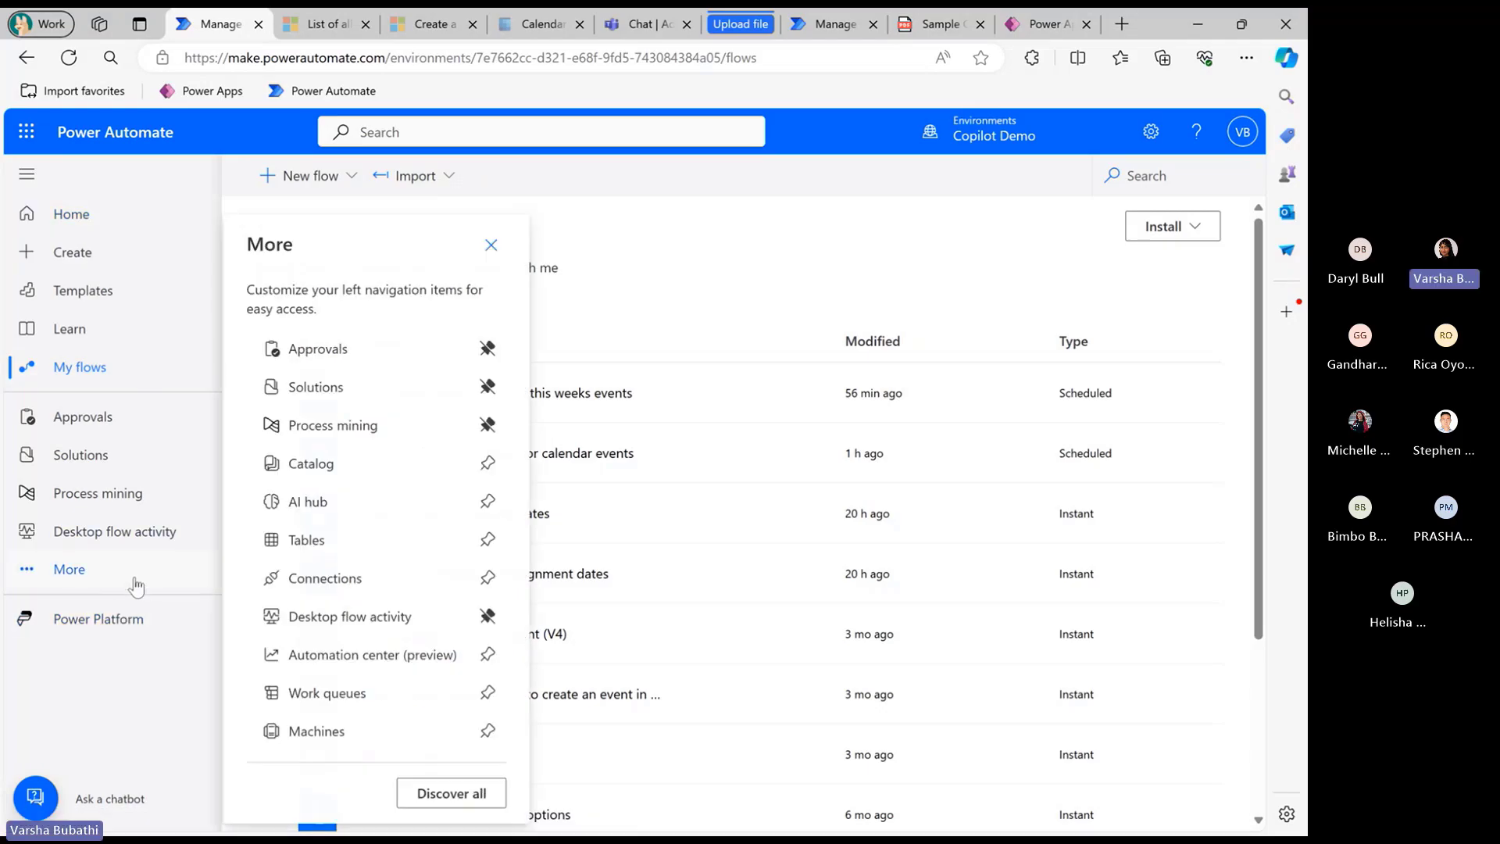
pyautogui.click(457, 799)
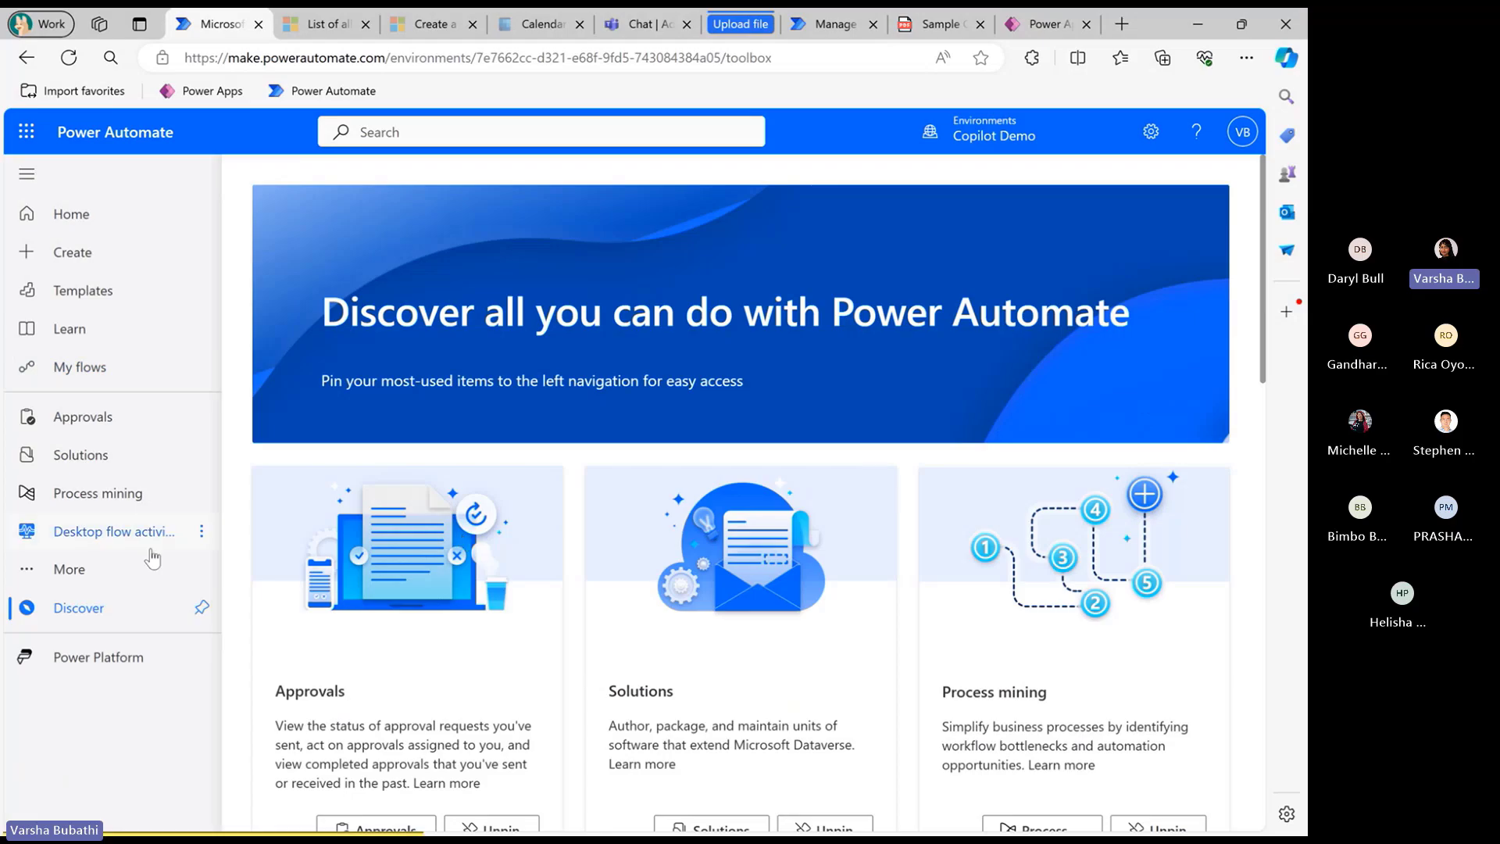
pyautogui.scroll(-3, 781, 422)
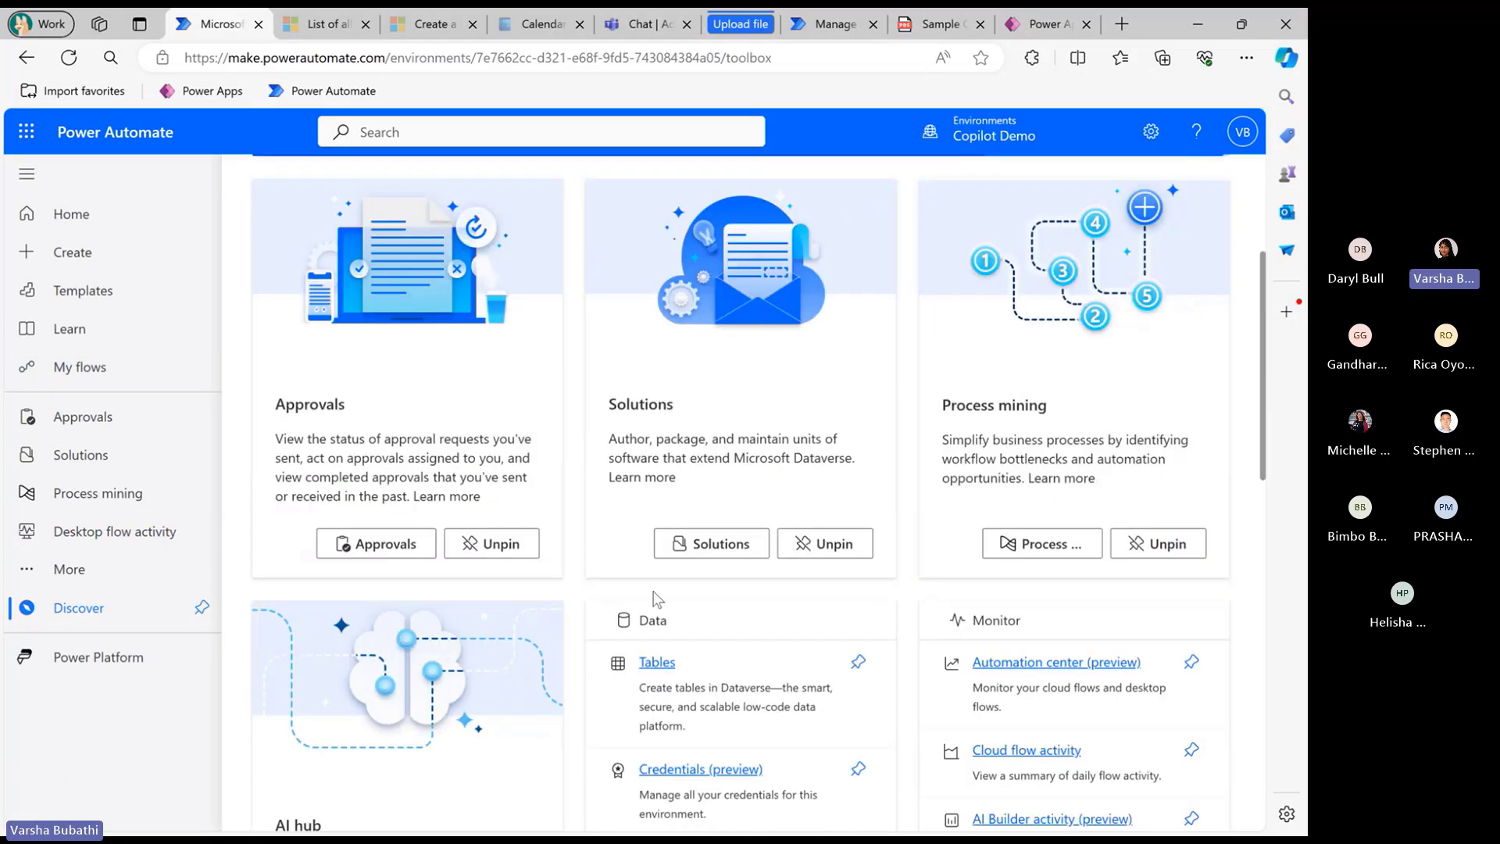
pyautogui.scroll(-1, 953, 582)
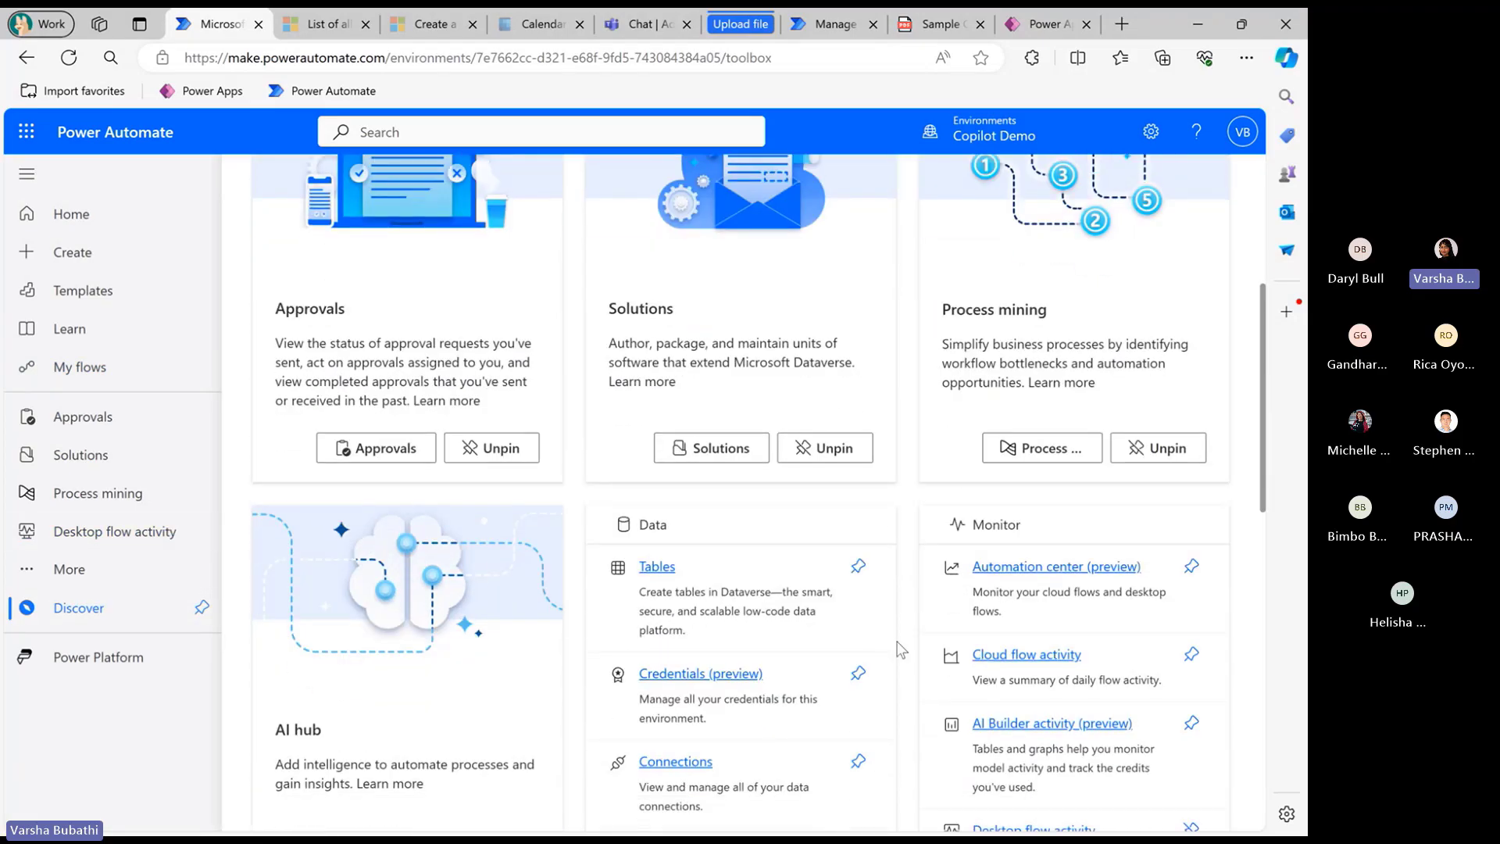
pyautogui.scroll(-2, 914, 636)
pyautogui.scroll(-1, 898, 636)
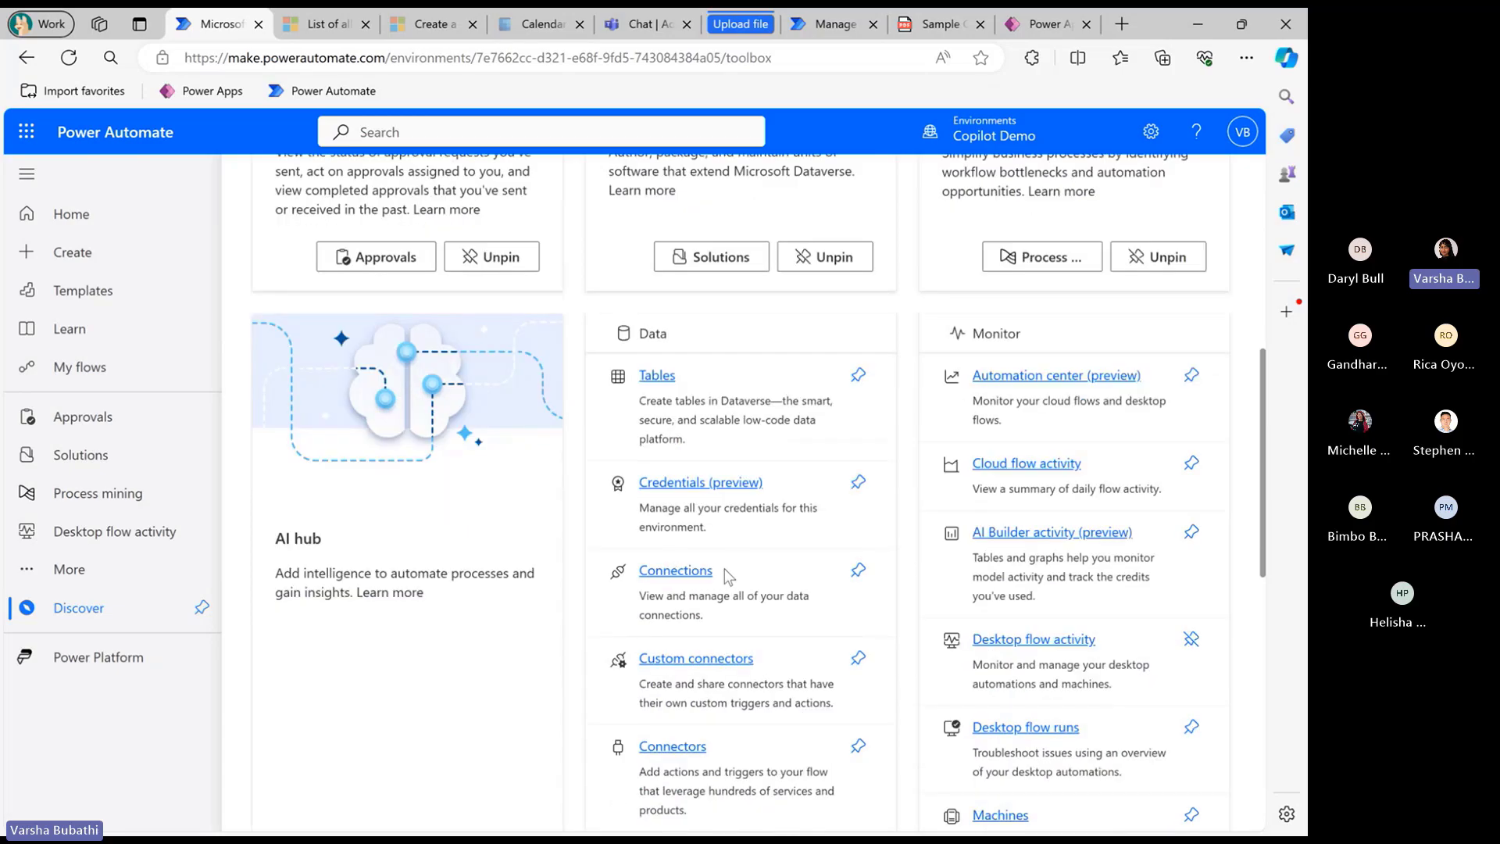
pyautogui.scroll(-1, 724, 569)
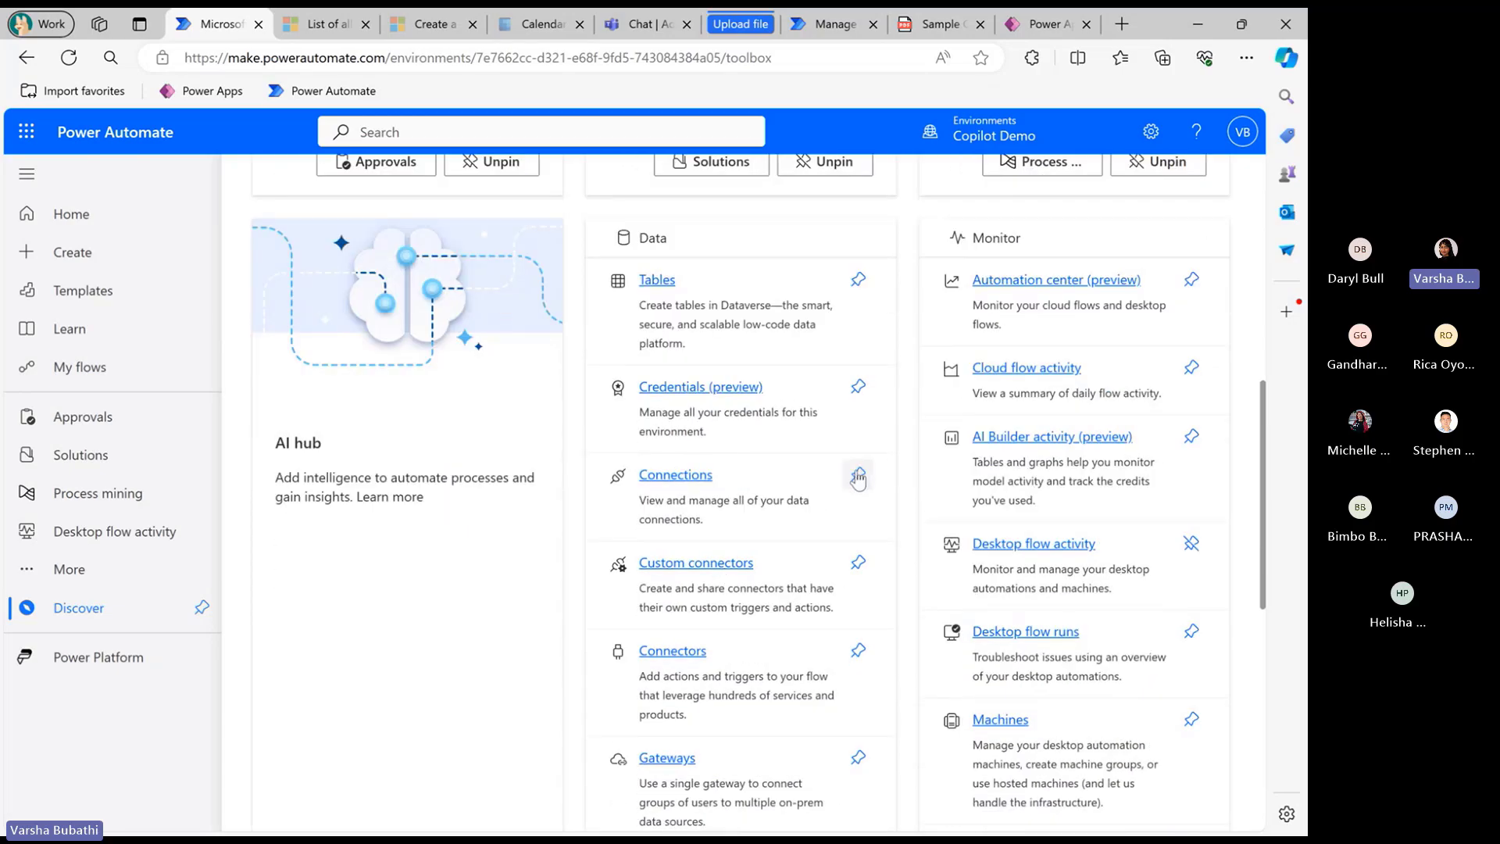
# Go back to the home page and generate a flow from the description "every week send a email of this weeks events"
pyautogui.click(111, 221)
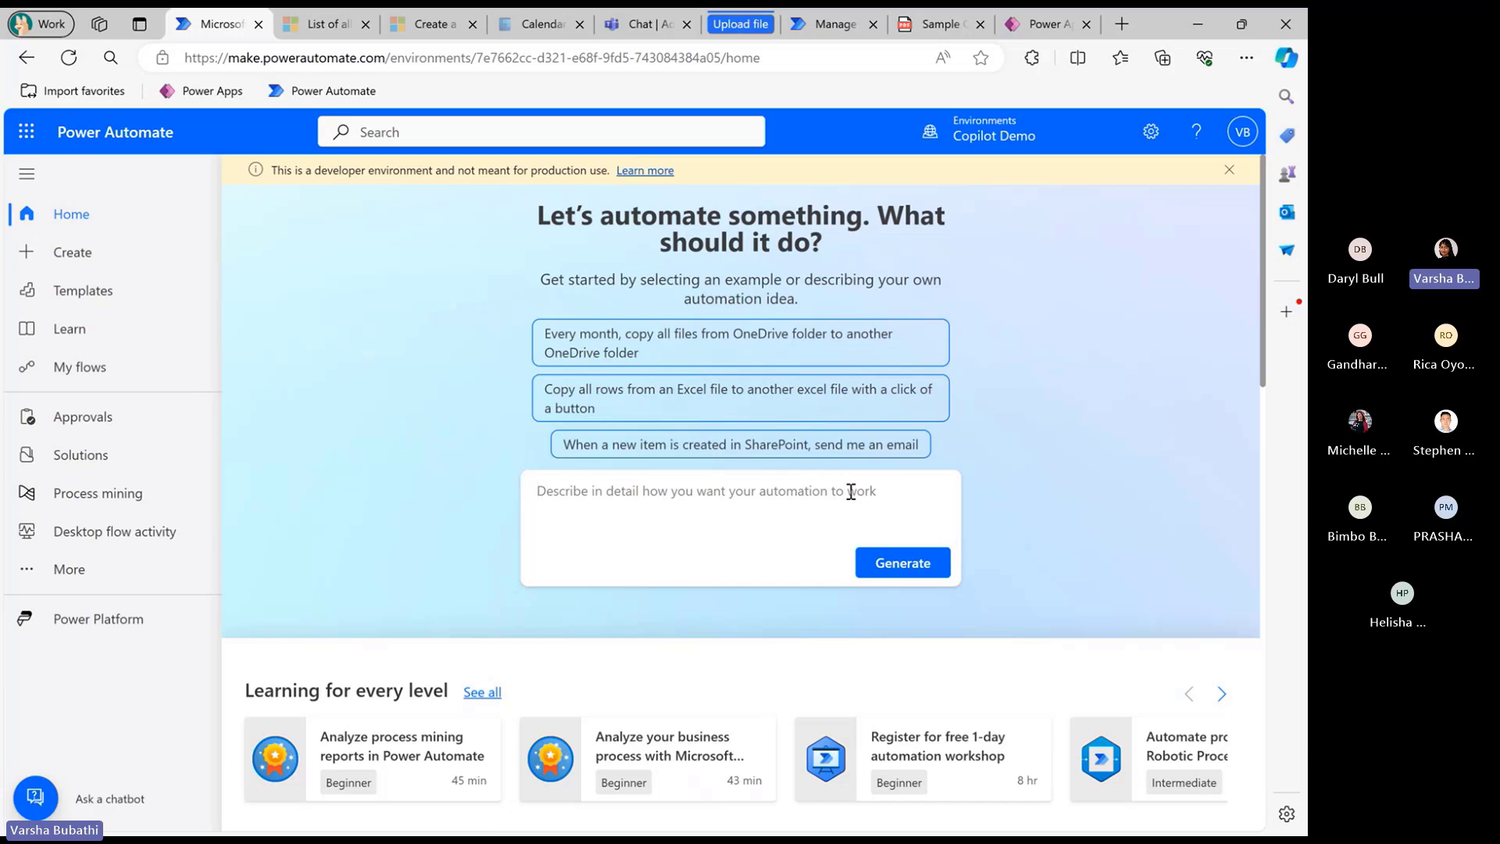
pyautogui.write('e')
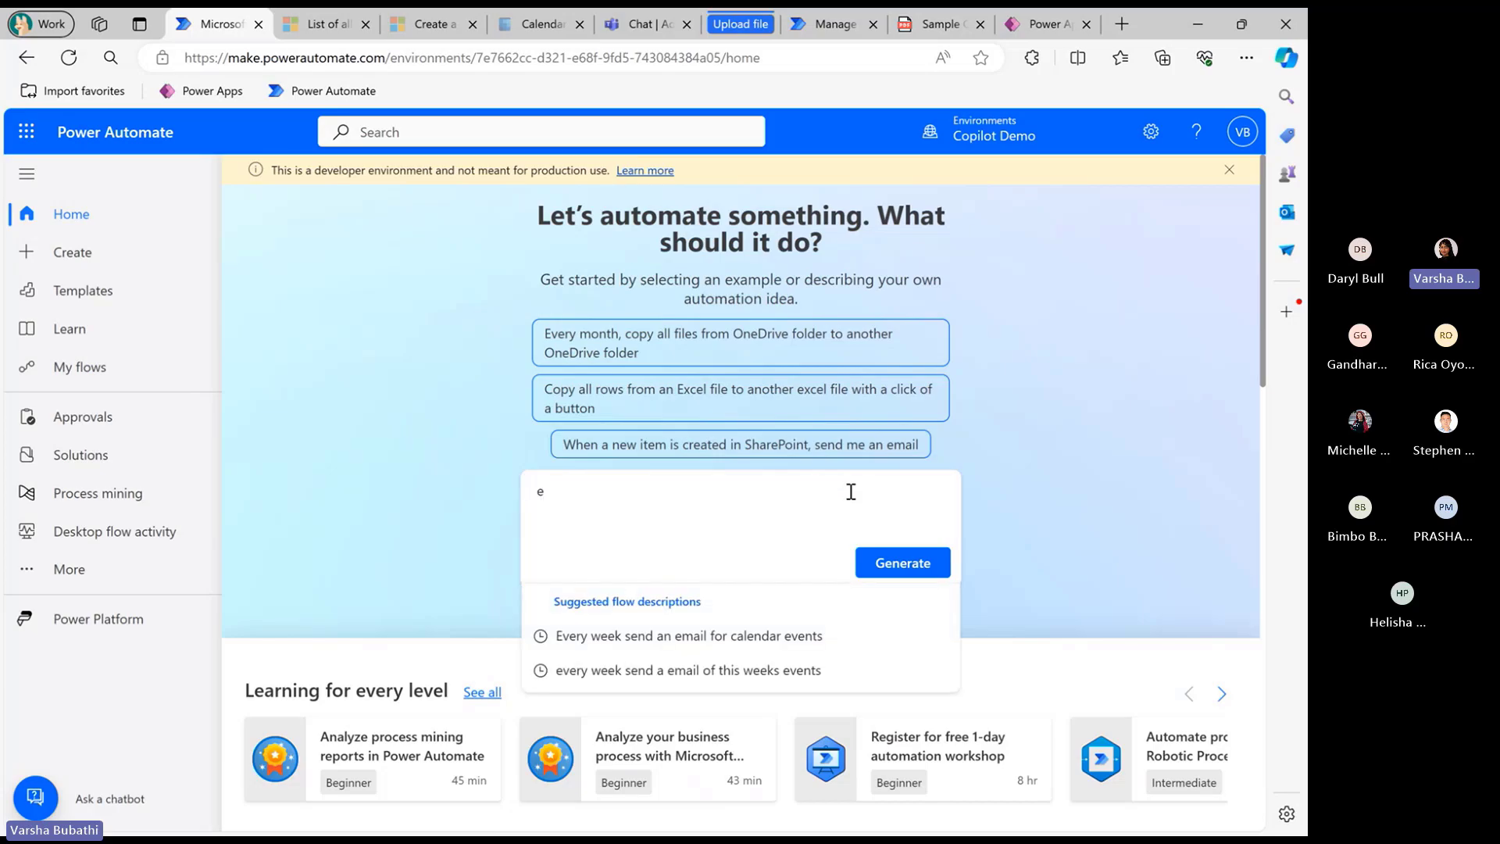
pyautogui.write('ver')
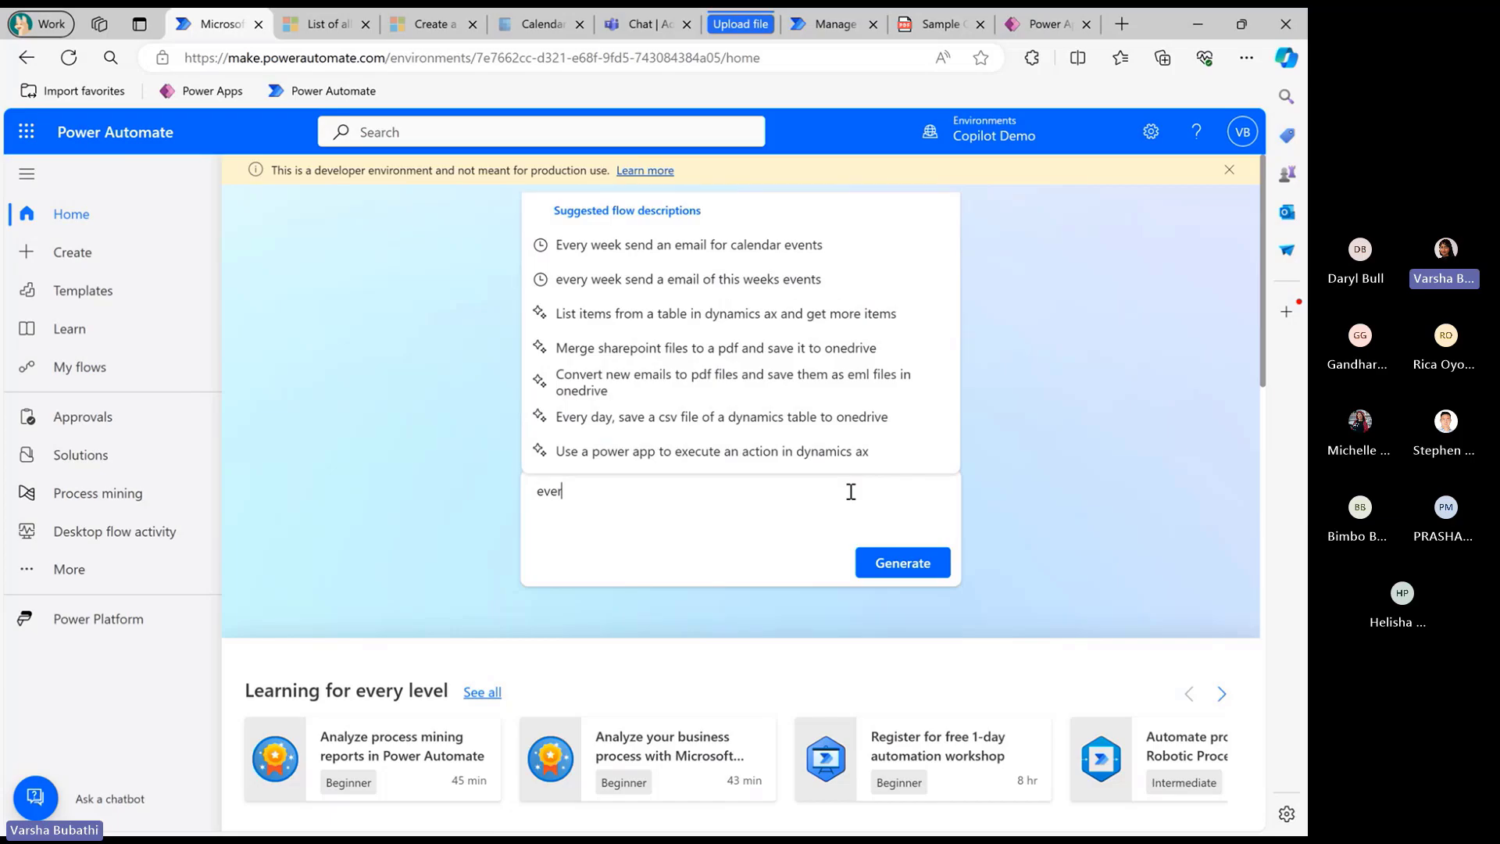
pyautogui.write('y')
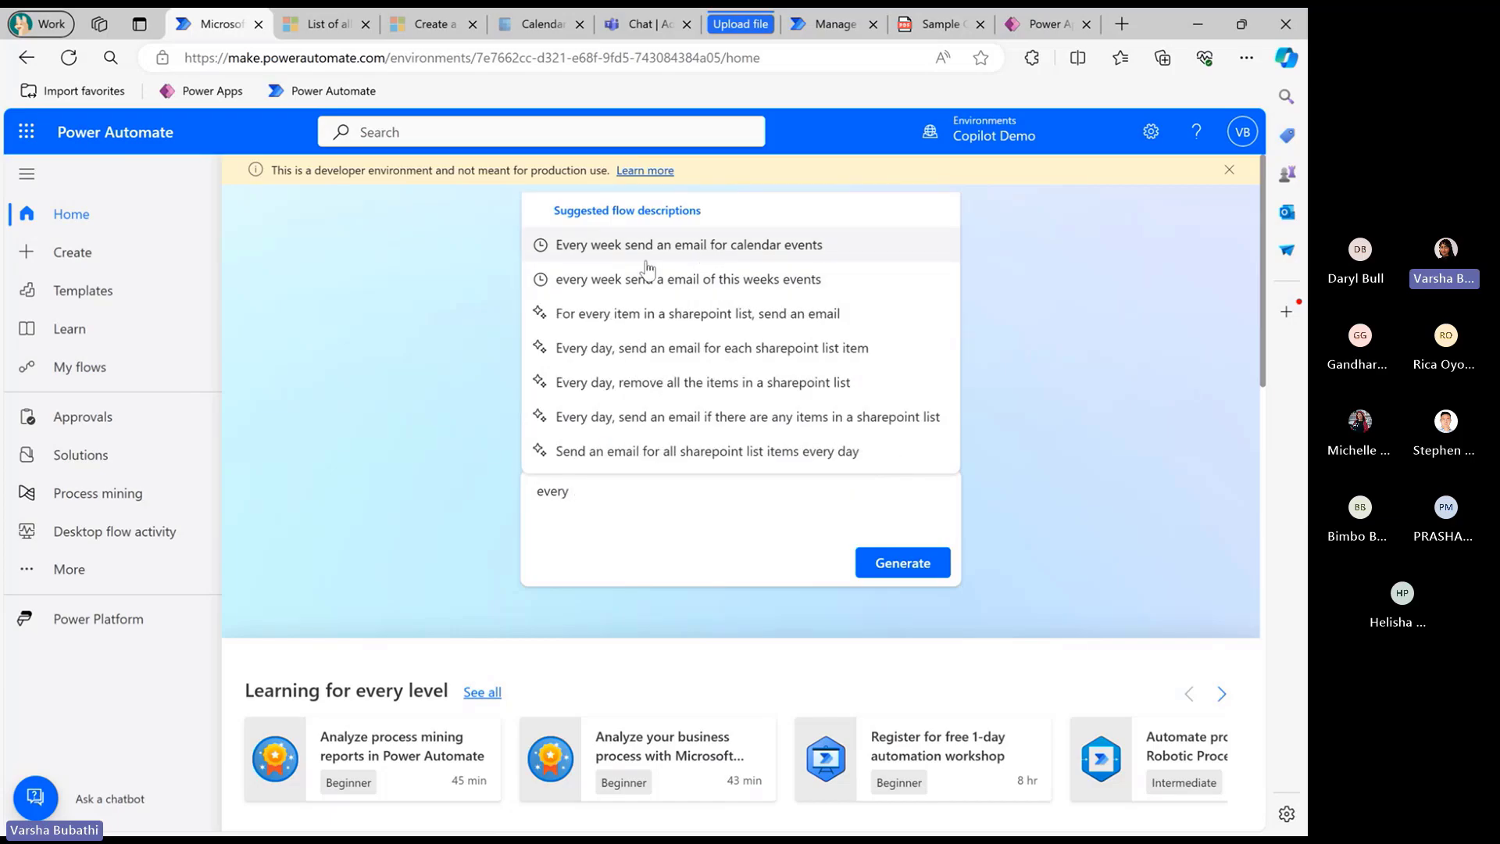
pyautogui.write(' week')
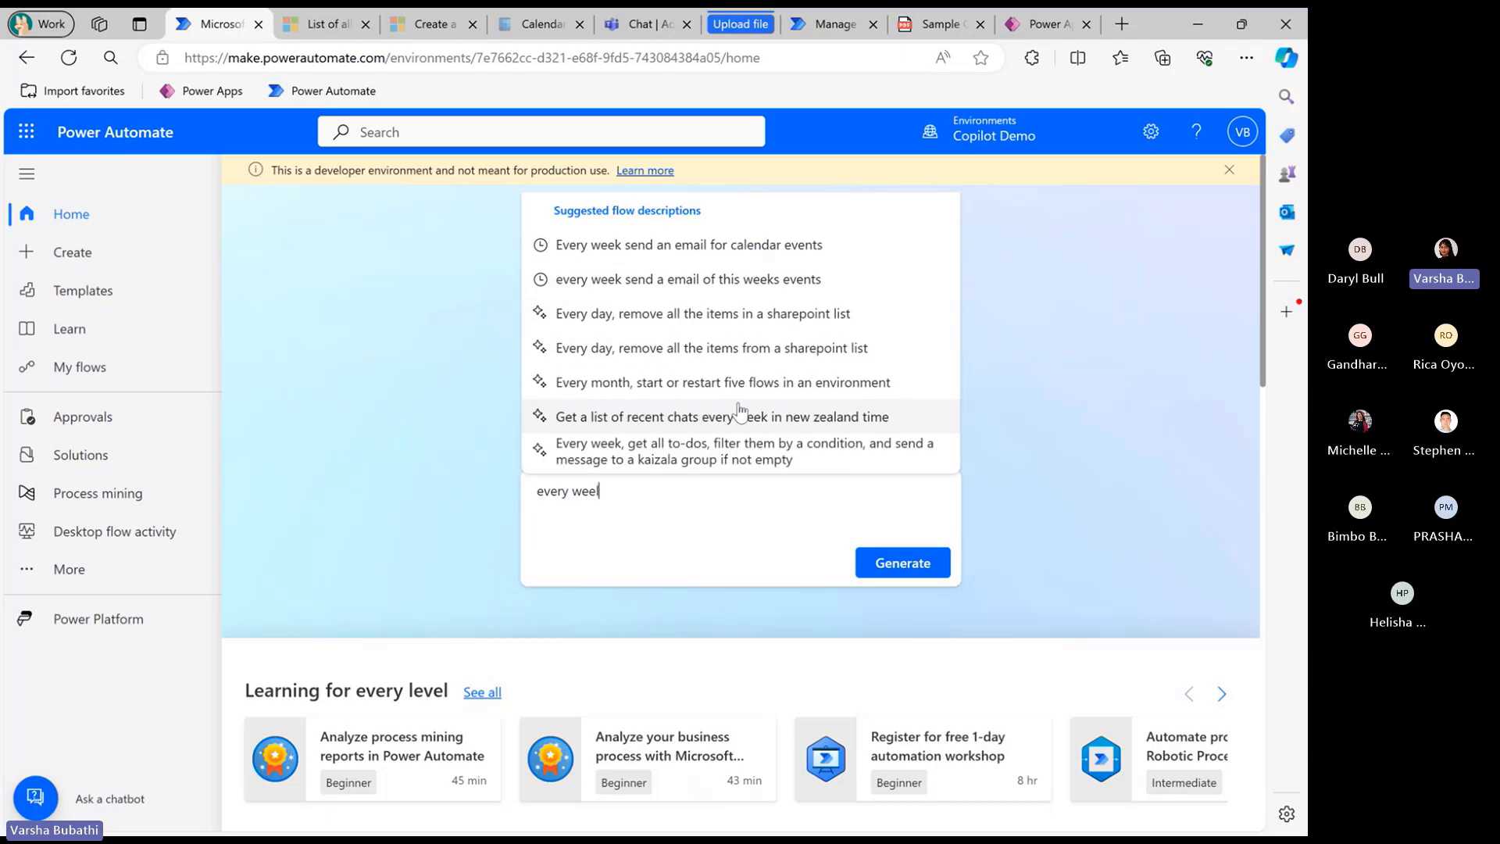
pyautogui.write(' send a ')
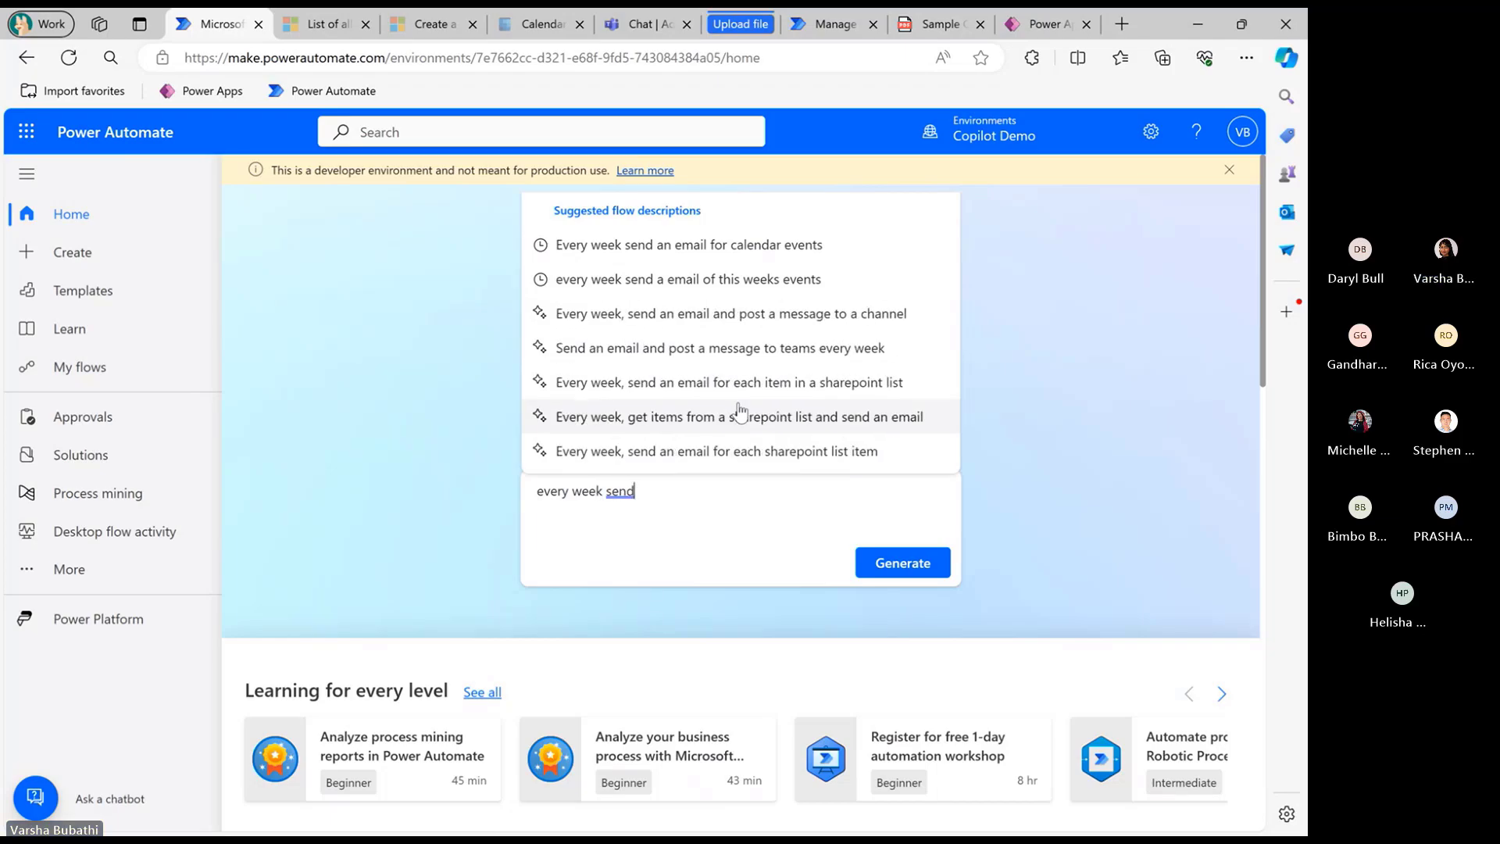
pyautogui.write('email of')
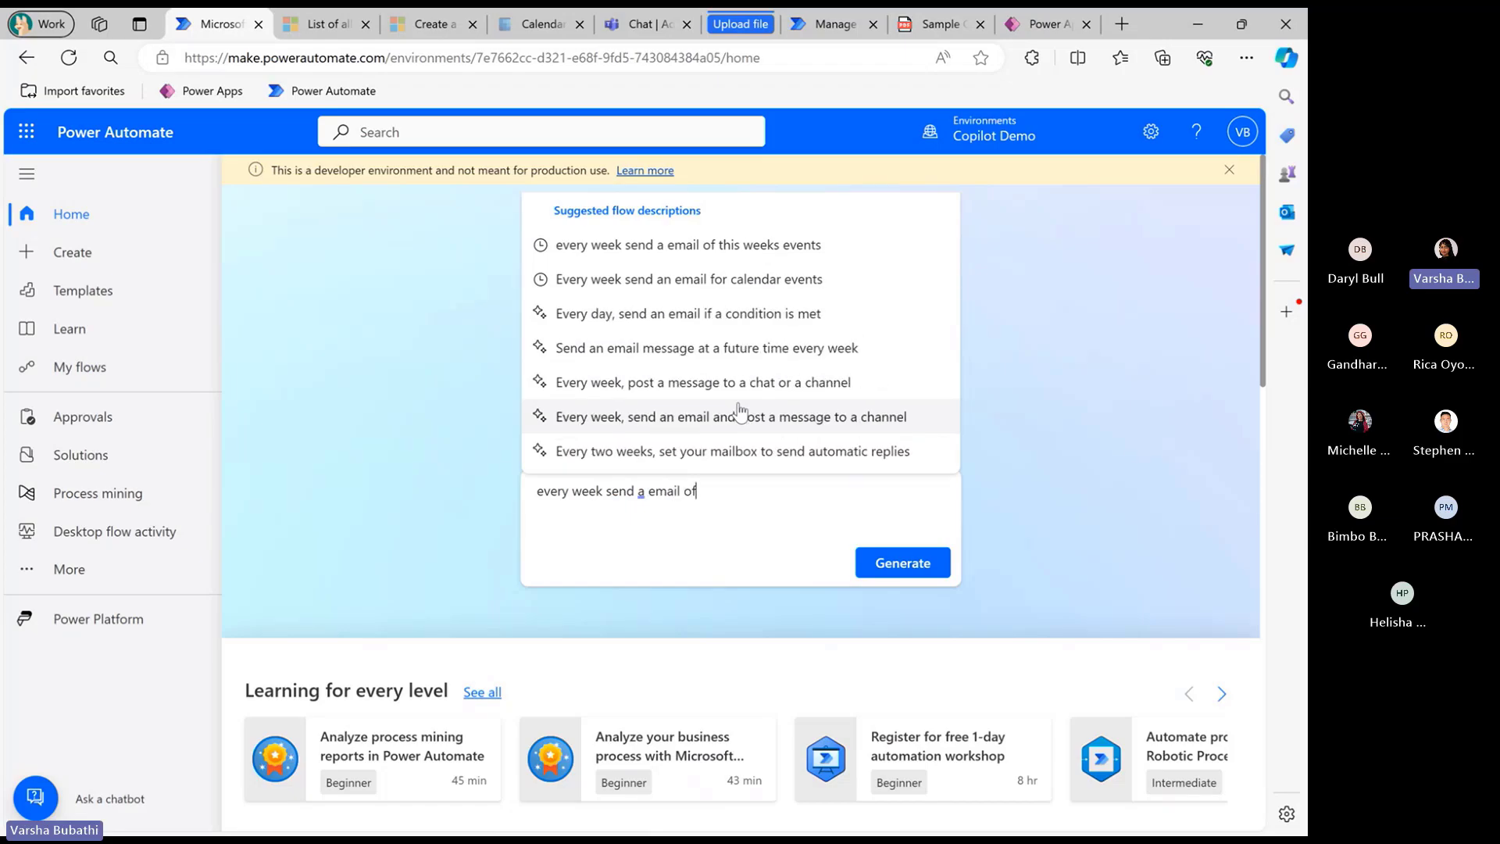
pyautogui.click(860, 263)
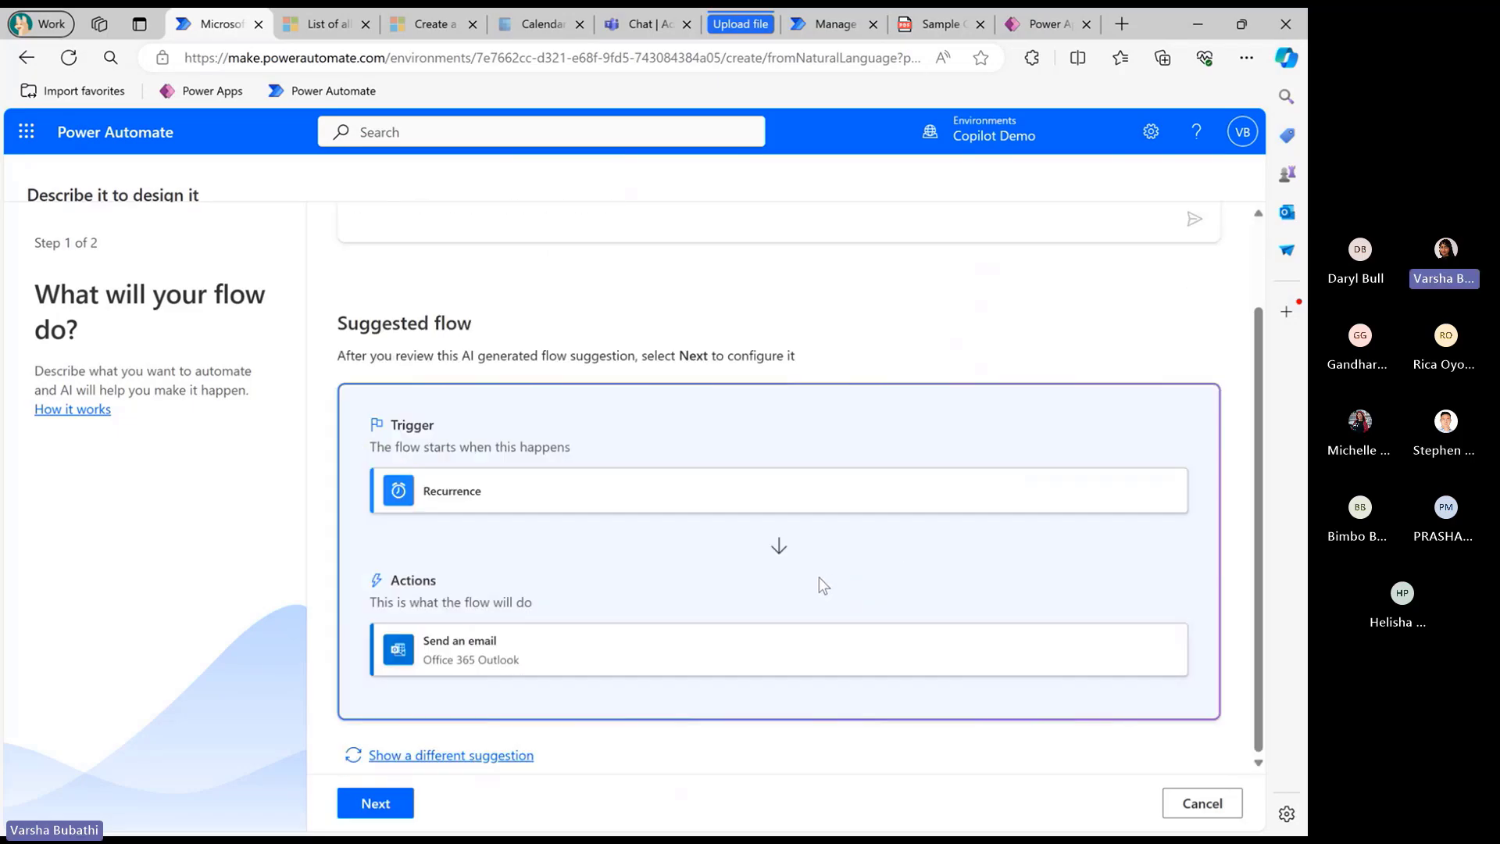
# Examine the trigger and action of the first suggested flow
pyautogui.scroll(2, 818, 577)
pyautogui.scroll(-1, 573, 566)
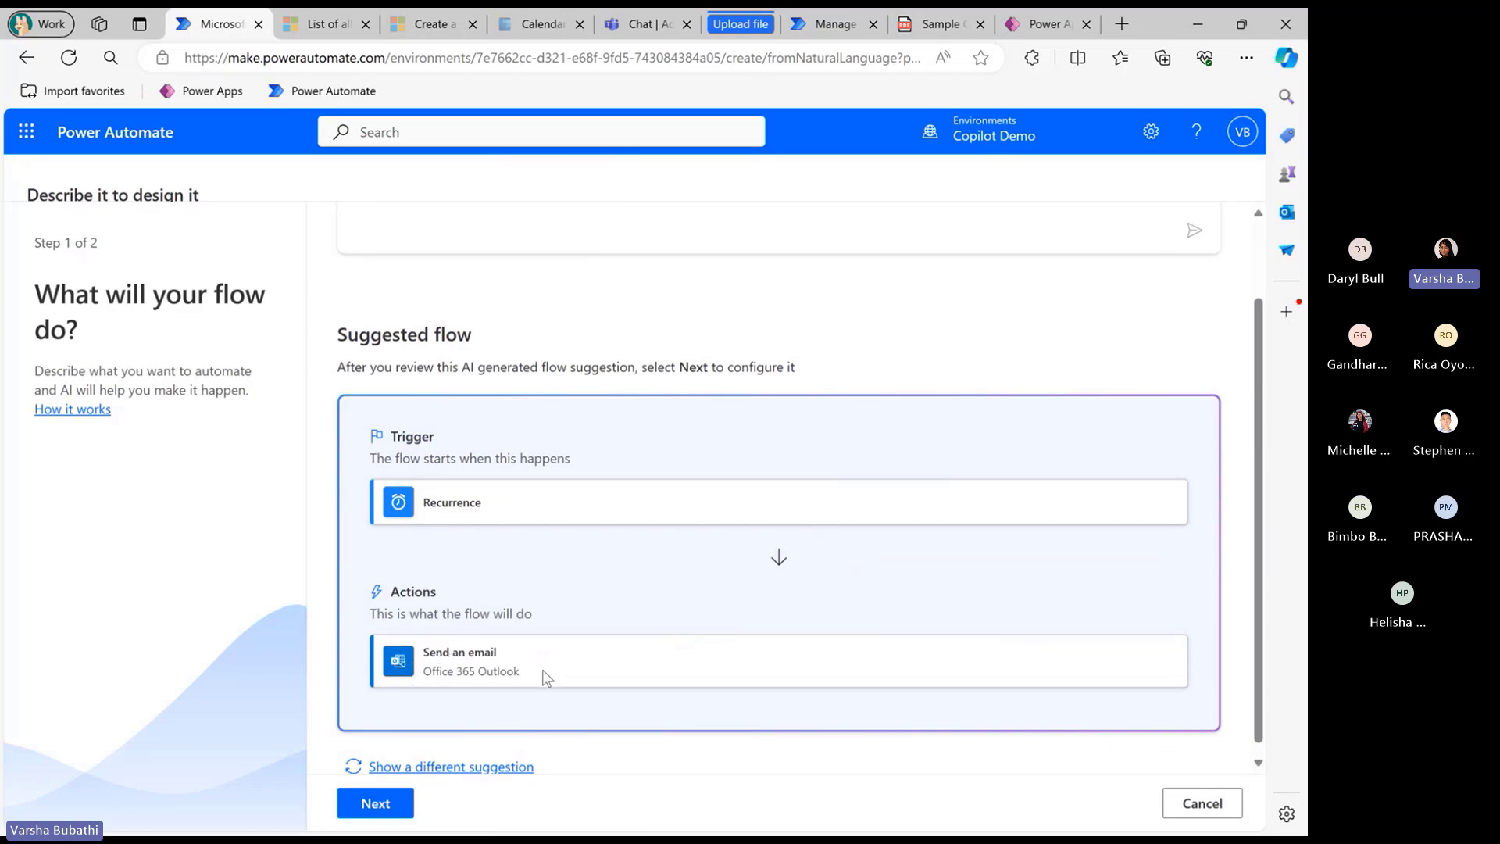
pyautogui.scroll(-1, 565, 698)
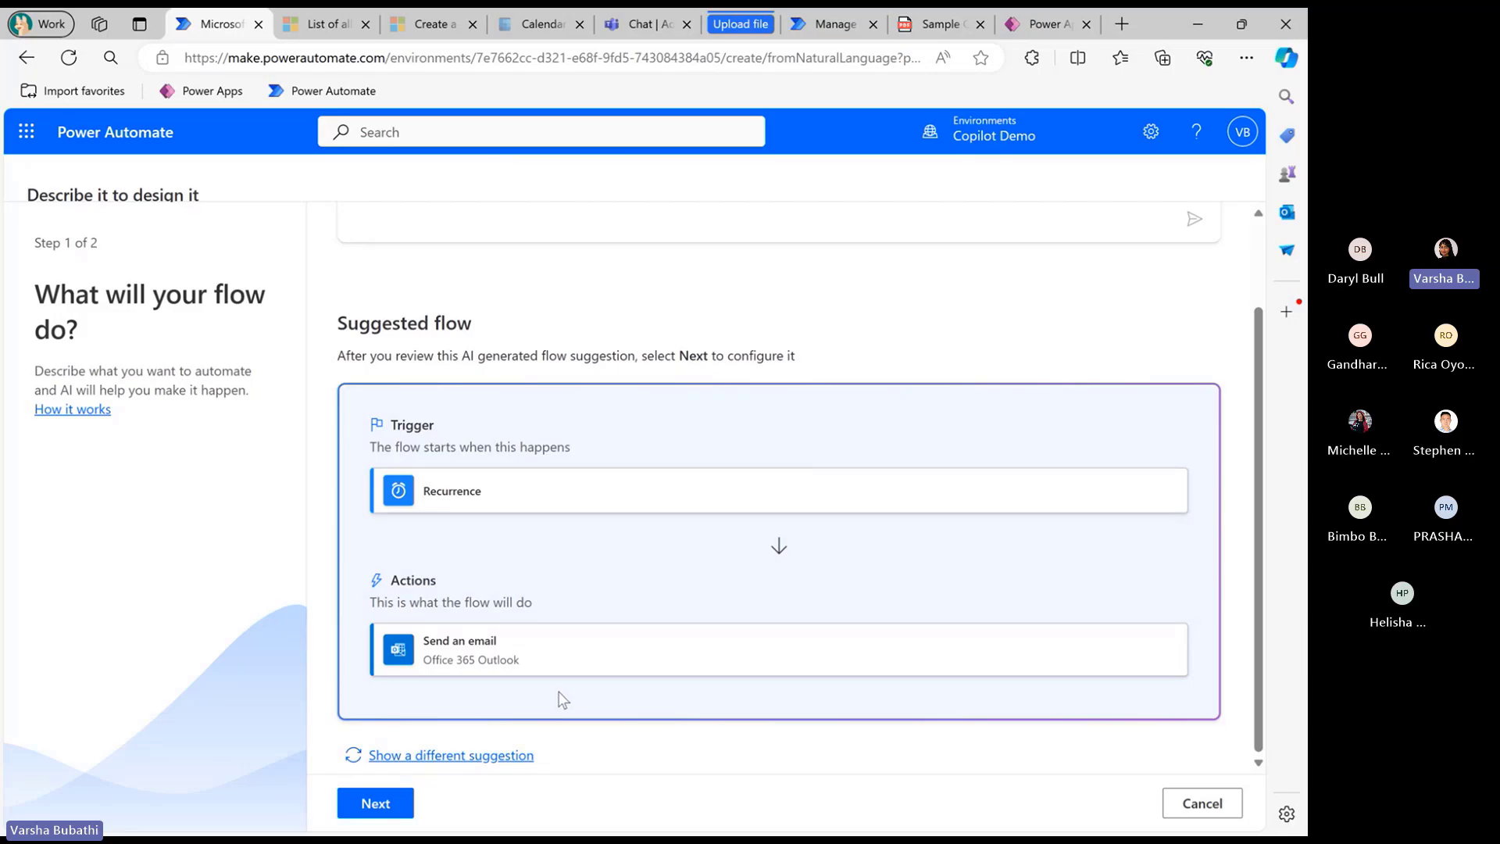
pyautogui.scroll(2, 578, 678)
pyautogui.scroll(-2, 586, 672)
pyautogui.scroll(2, 508, 242)
pyautogui.scroll(-2, 703, 406)
# Request different flow suggestions and review the calendar and email actions they contain
pyautogui.click(508, 759)
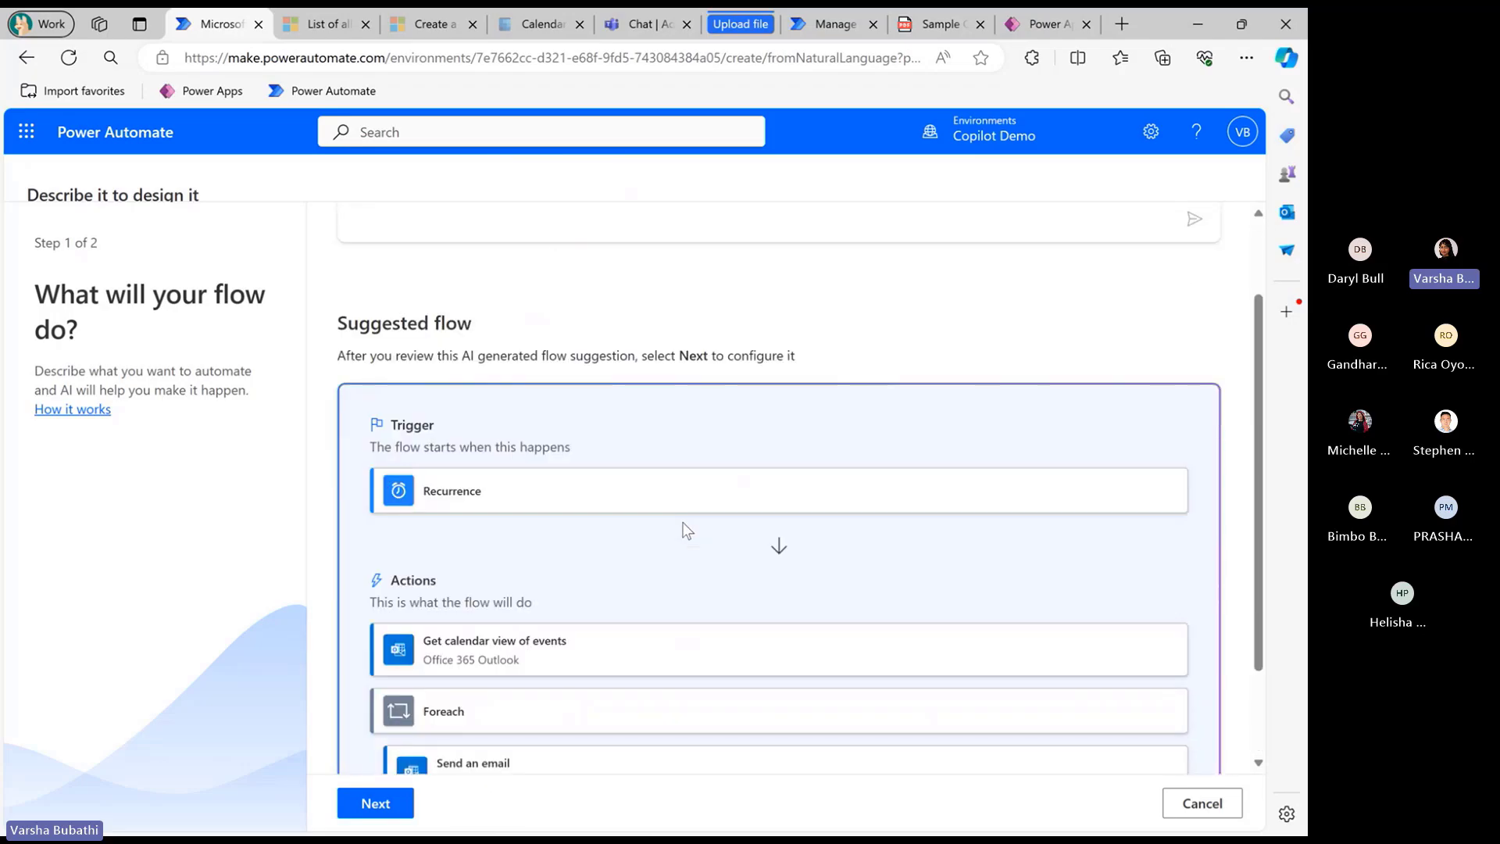
pyautogui.scroll(-2, 681, 523)
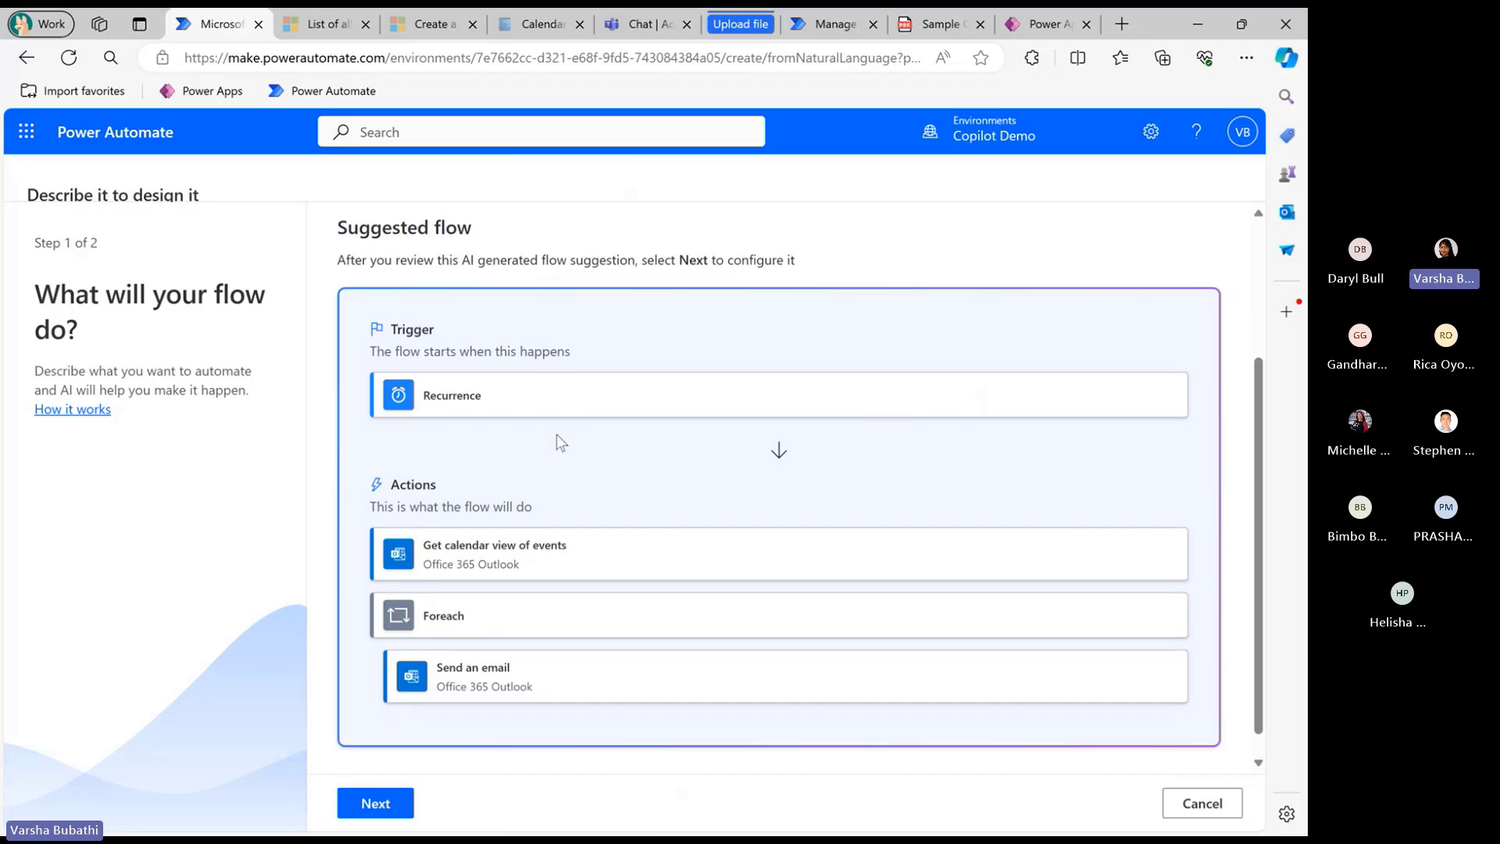
pyautogui.moveTo(425, 545); pyautogui.dragTo(580, 551)
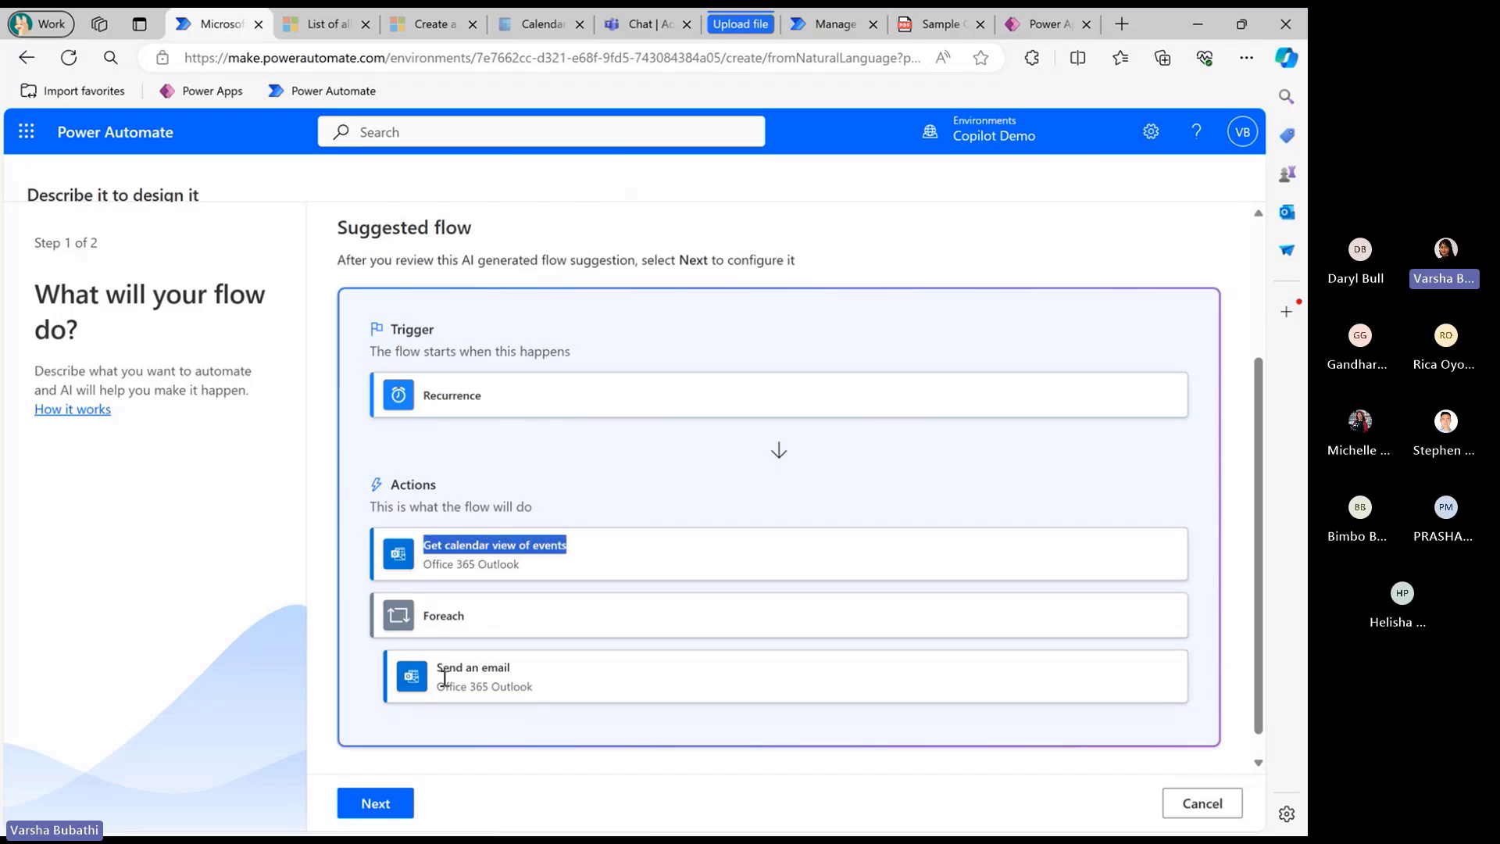
pyautogui.moveTo(443, 668); pyautogui.dragTo(538, 670)
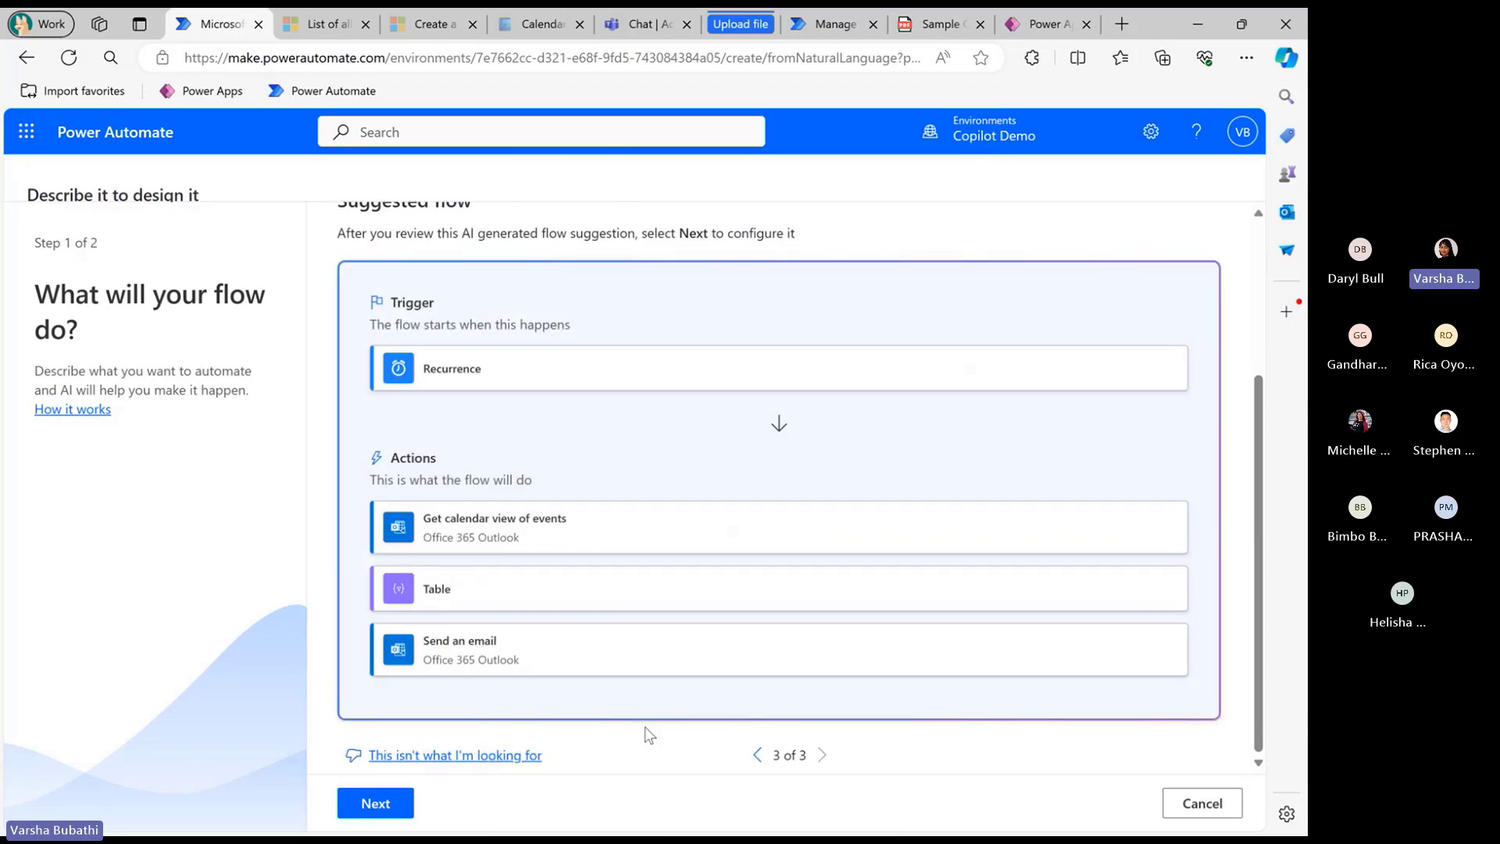
# Compare the second suggested flow's Foreach action with the third suggestion's Table action
pyautogui.click(759, 756)
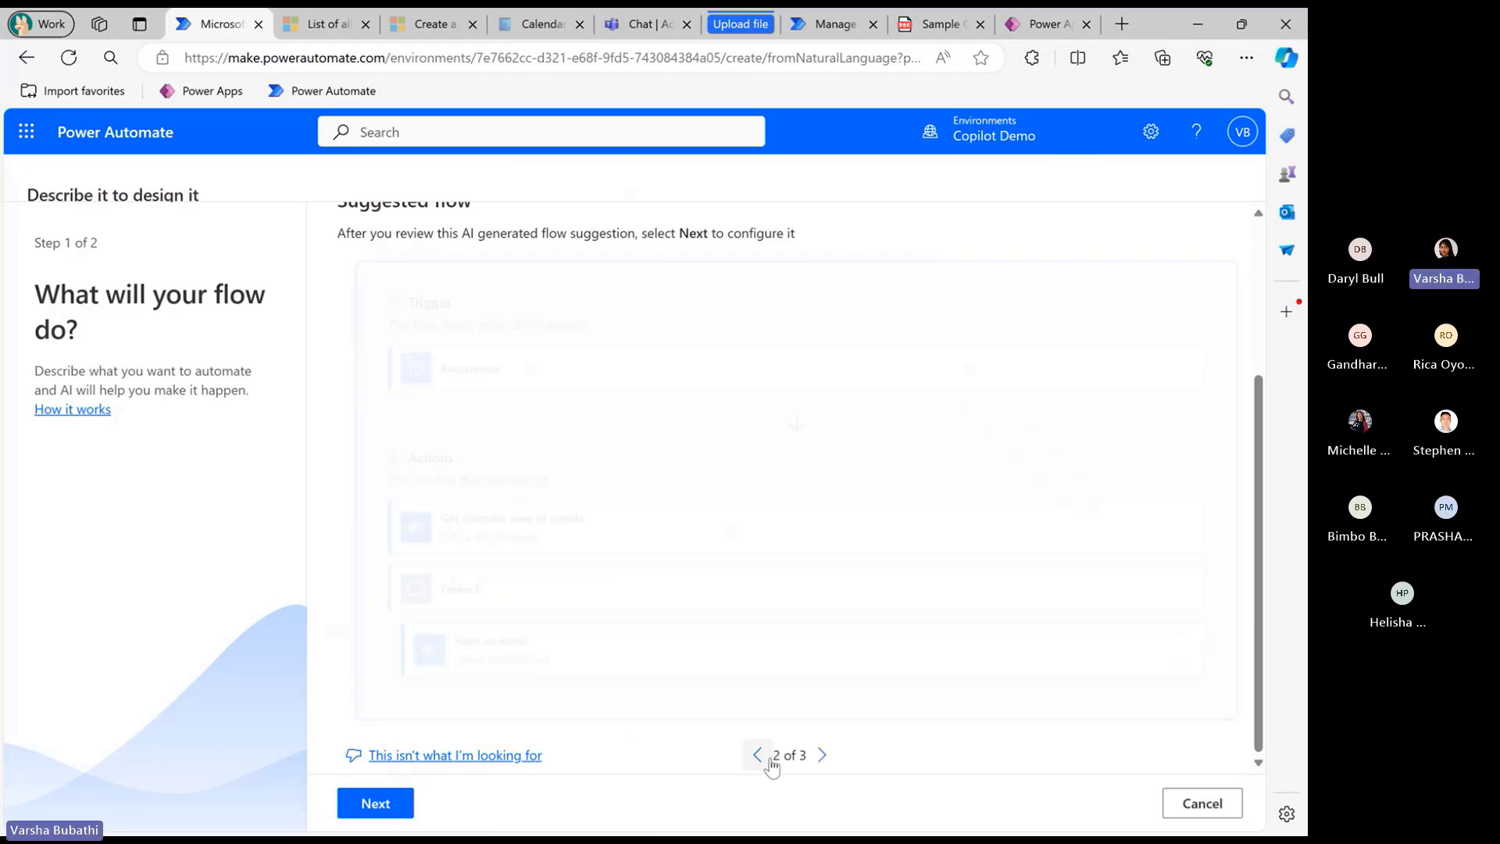
pyautogui.click(824, 758)
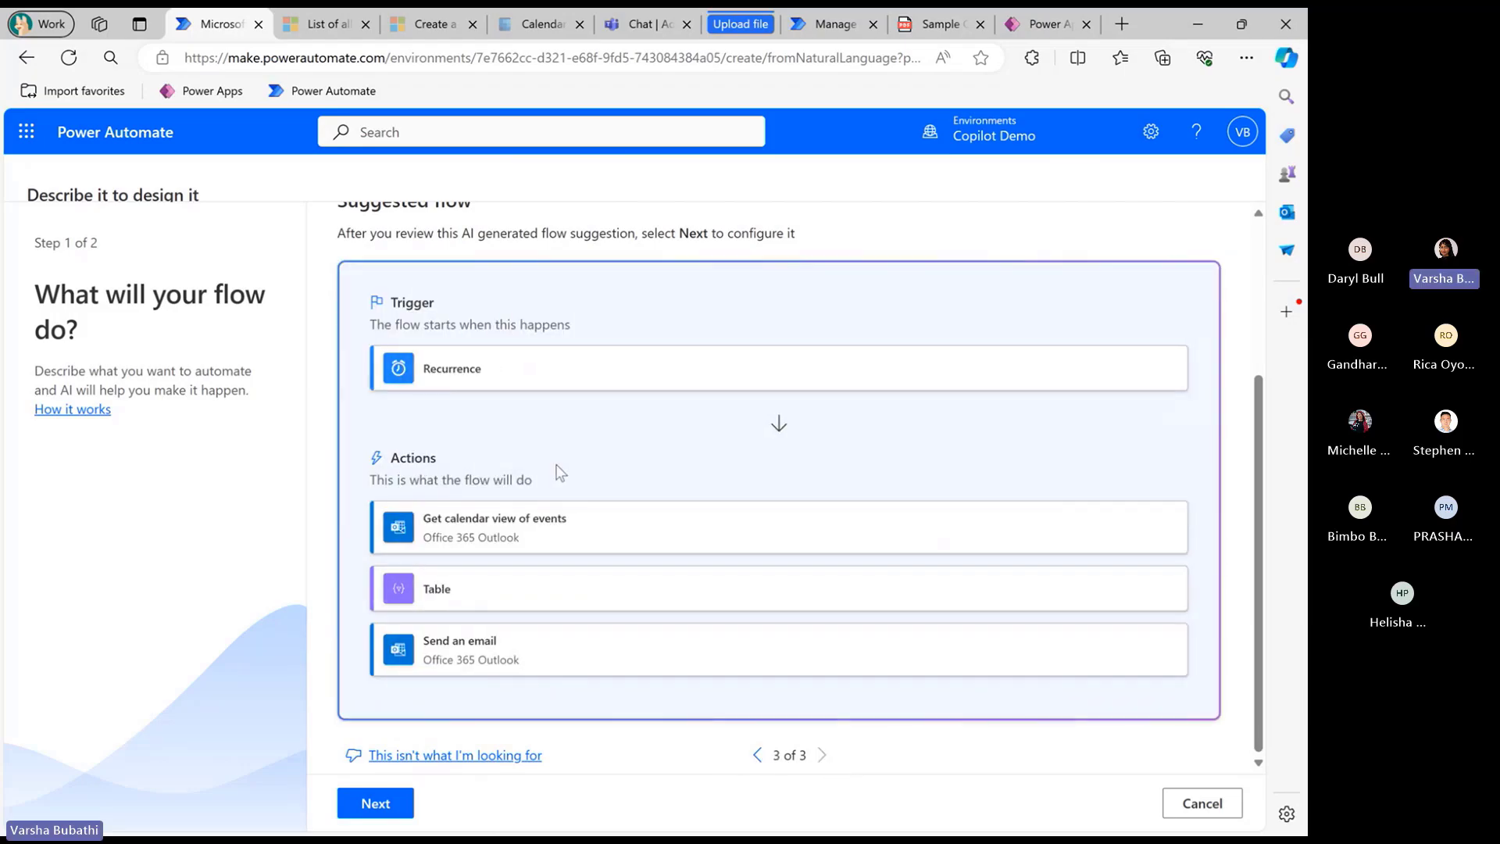
pyautogui.click(756, 754)
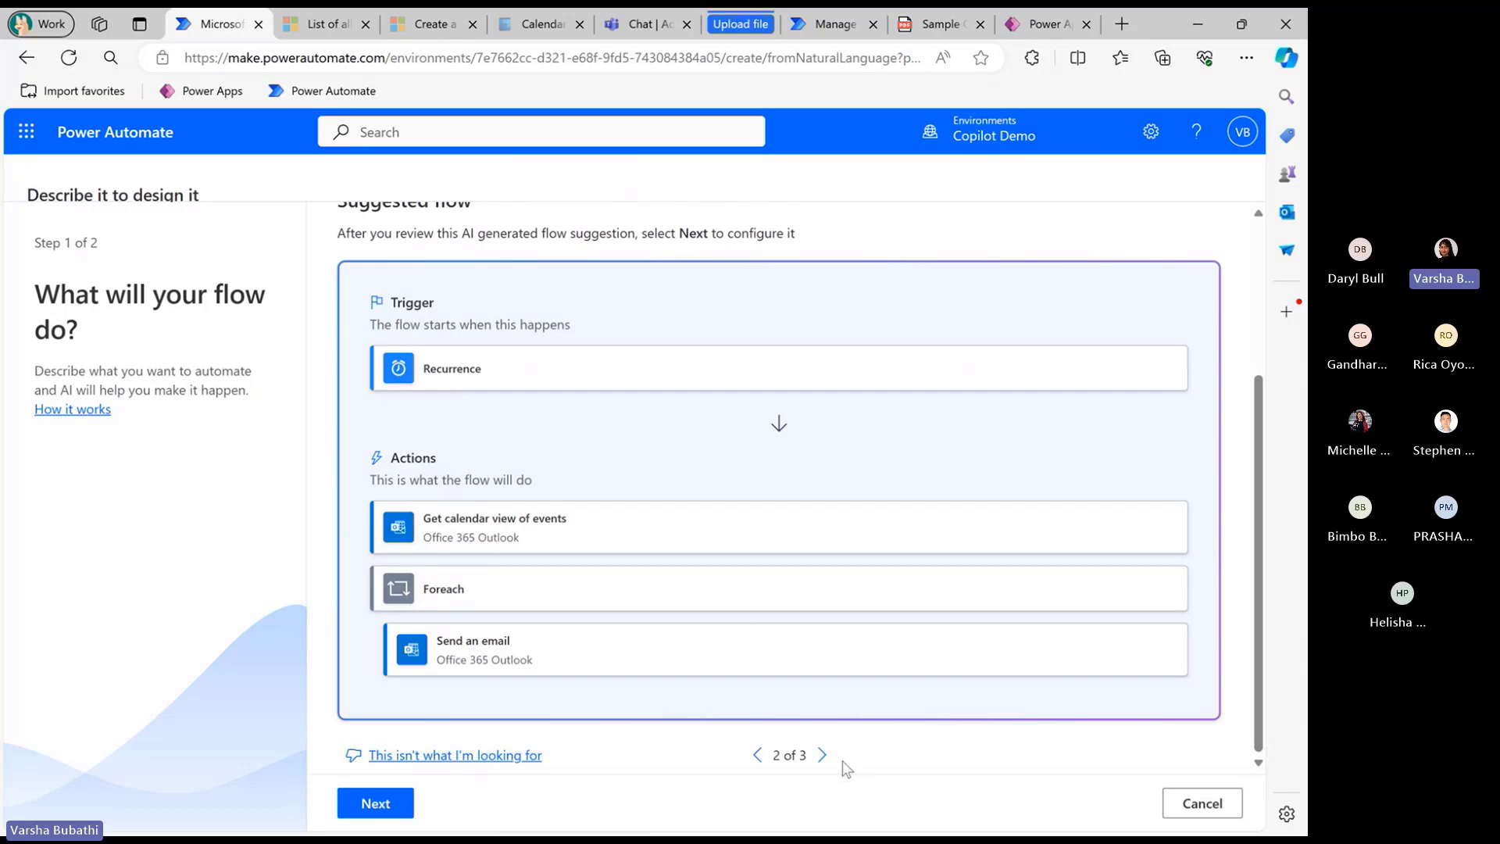
pyautogui.click(822, 755)
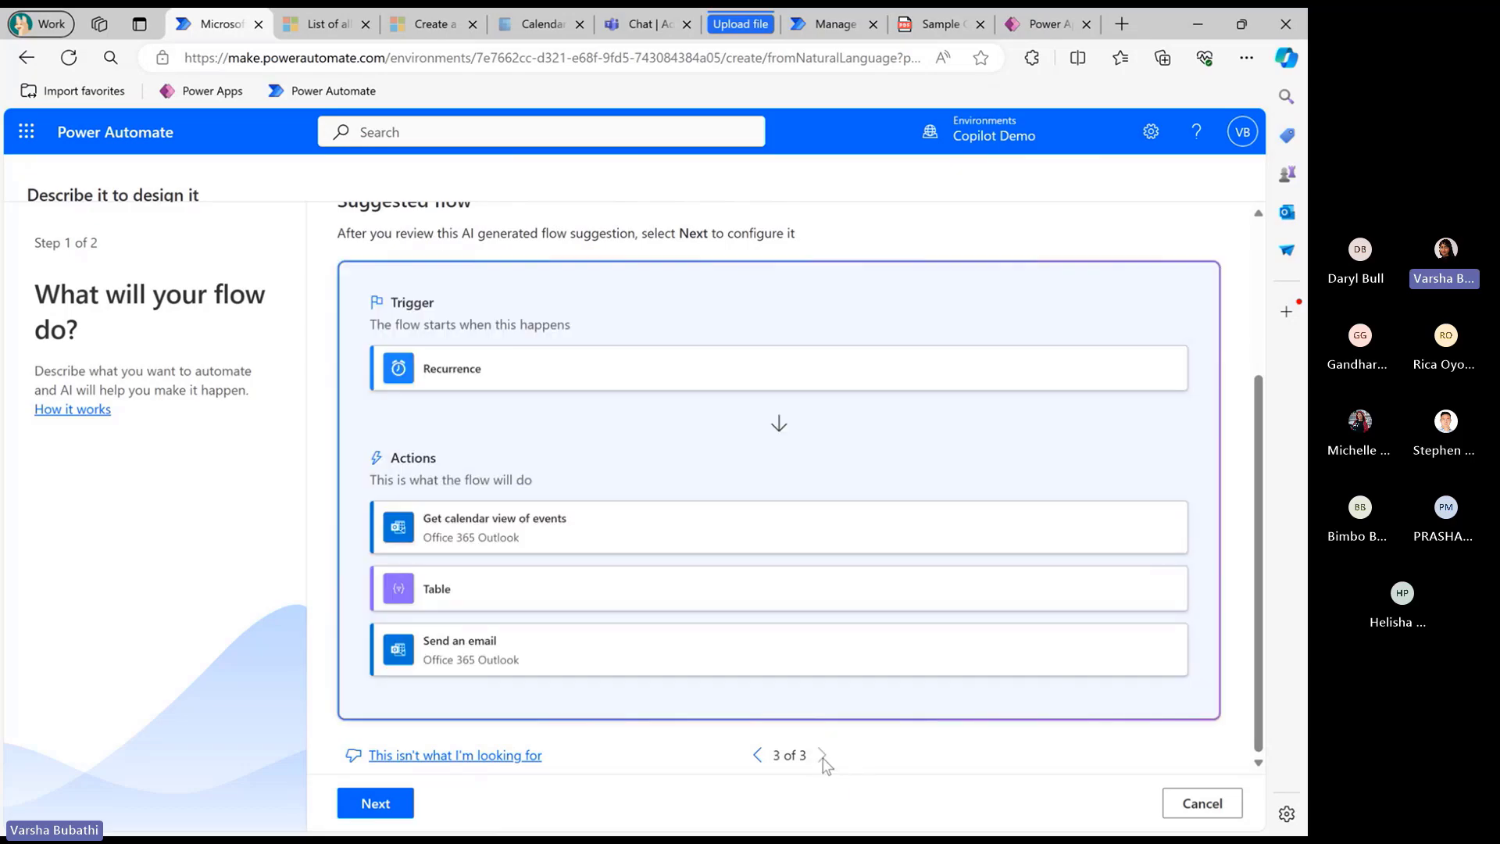
pyautogui.click(764, 758)
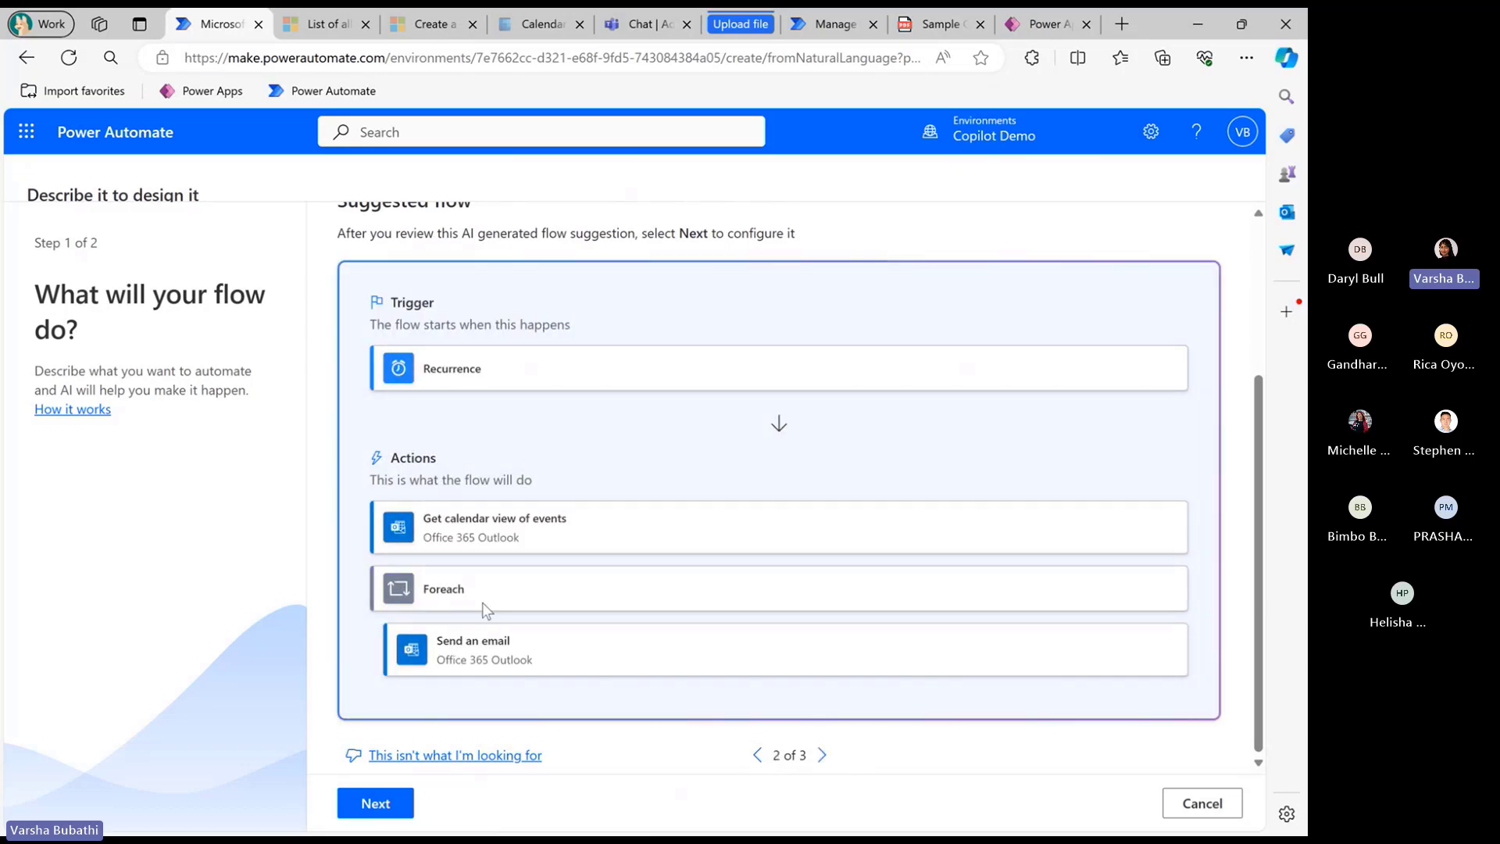
# Choose the third suggestion, with the Table action, and create the flow using the connected Office 365 Outlook account
pyautogui.click(824, 756)
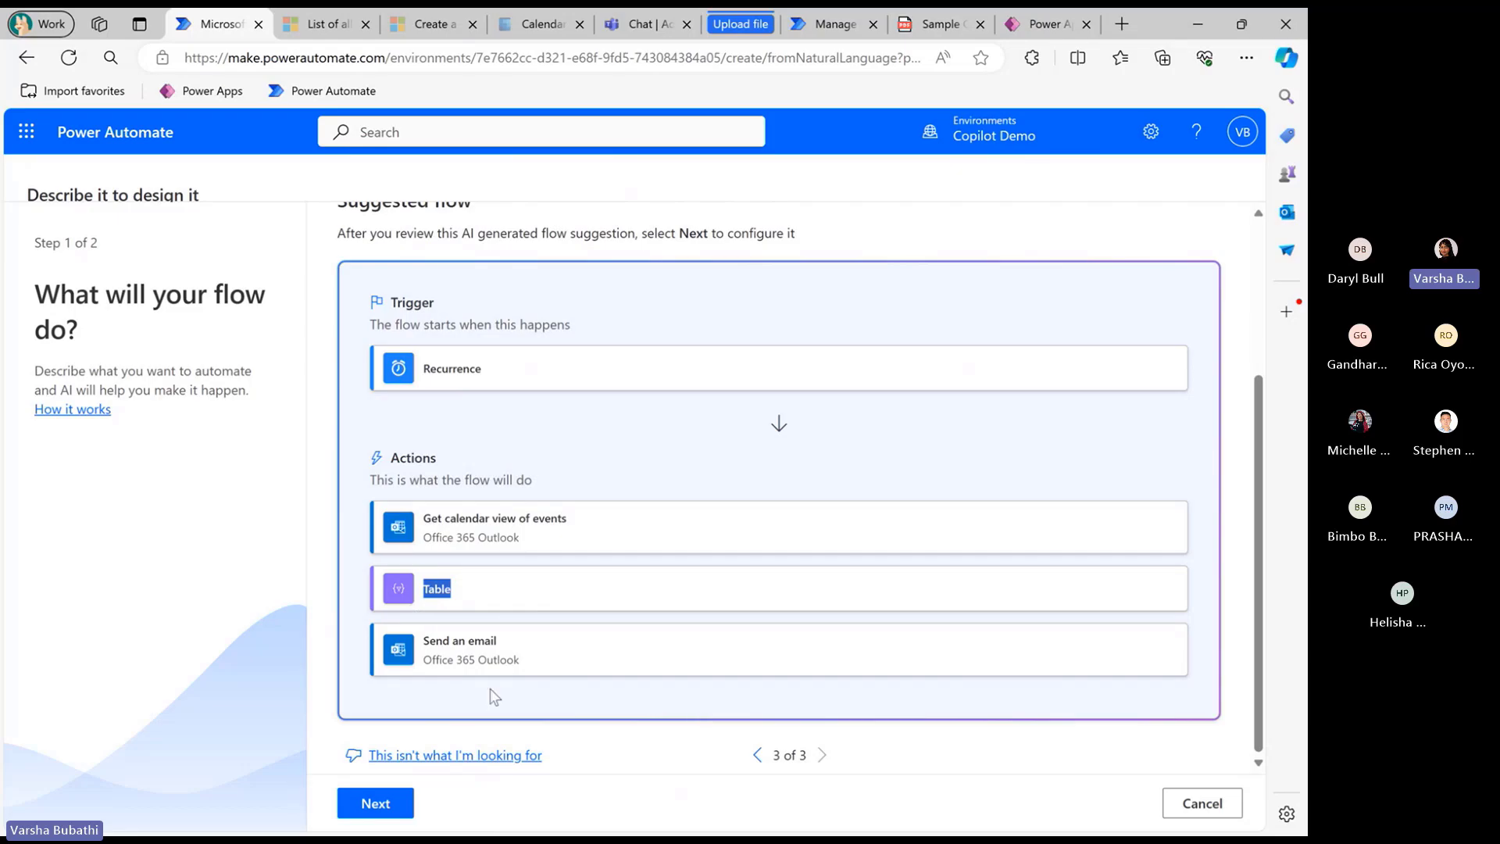
pyautogui.click(372, 803)
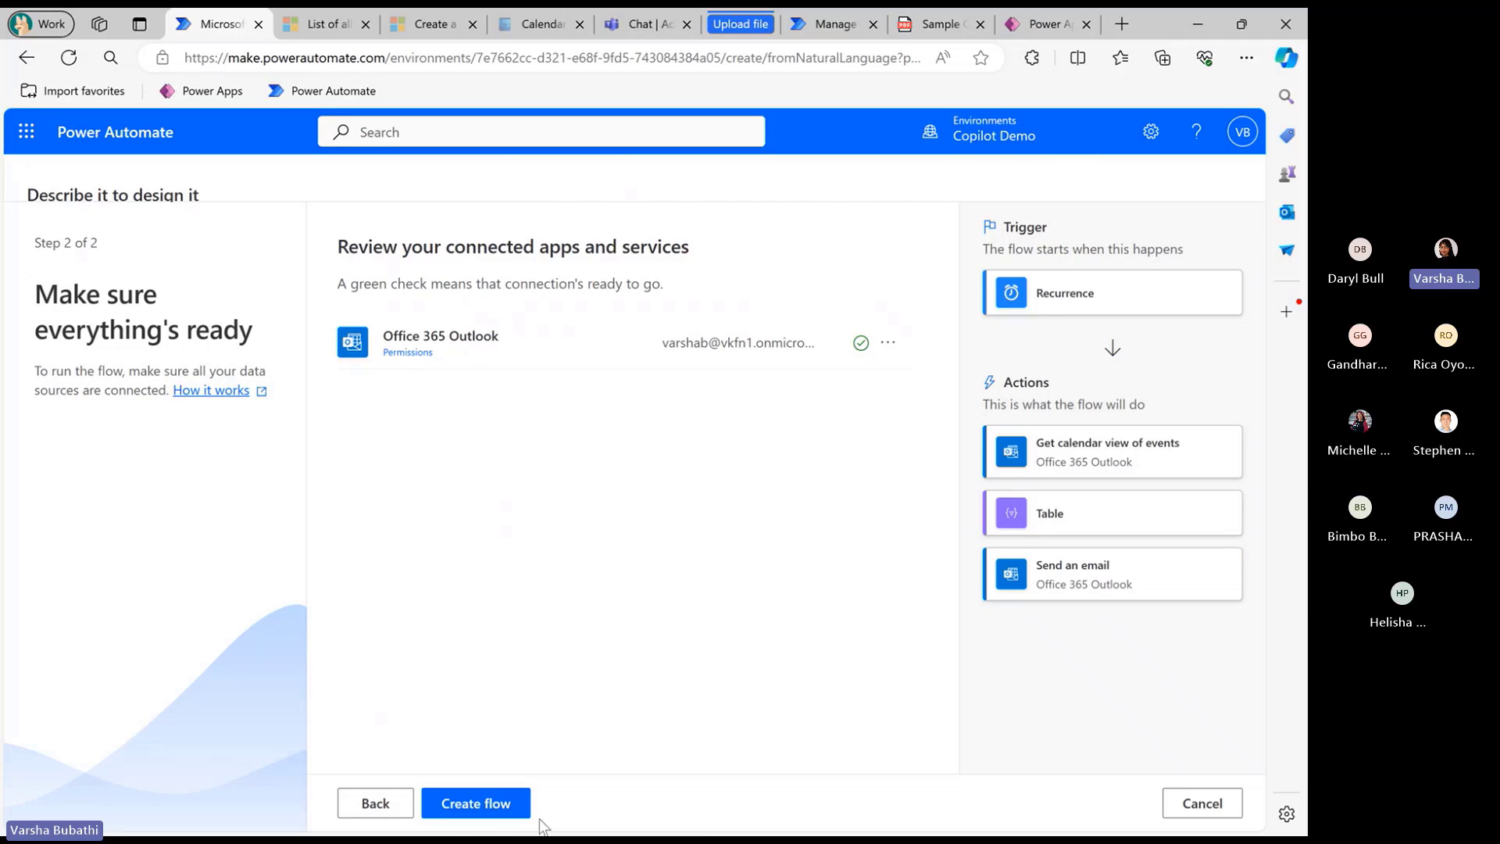
pyautogui.click(497, 804)
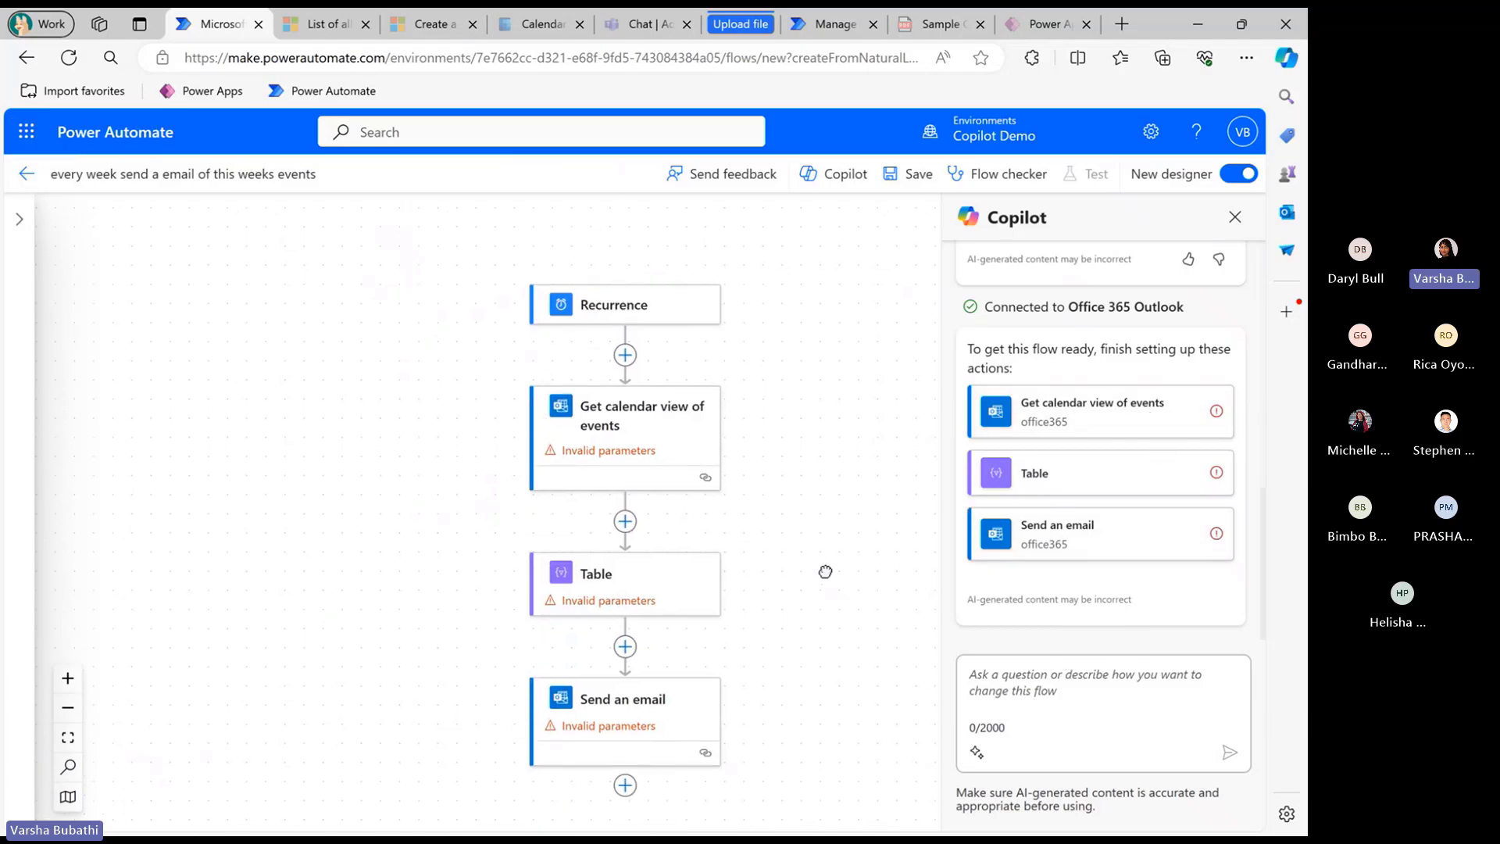
pyautogui.moveTo(811, 457); pyautogui.dragTo(846, 427)
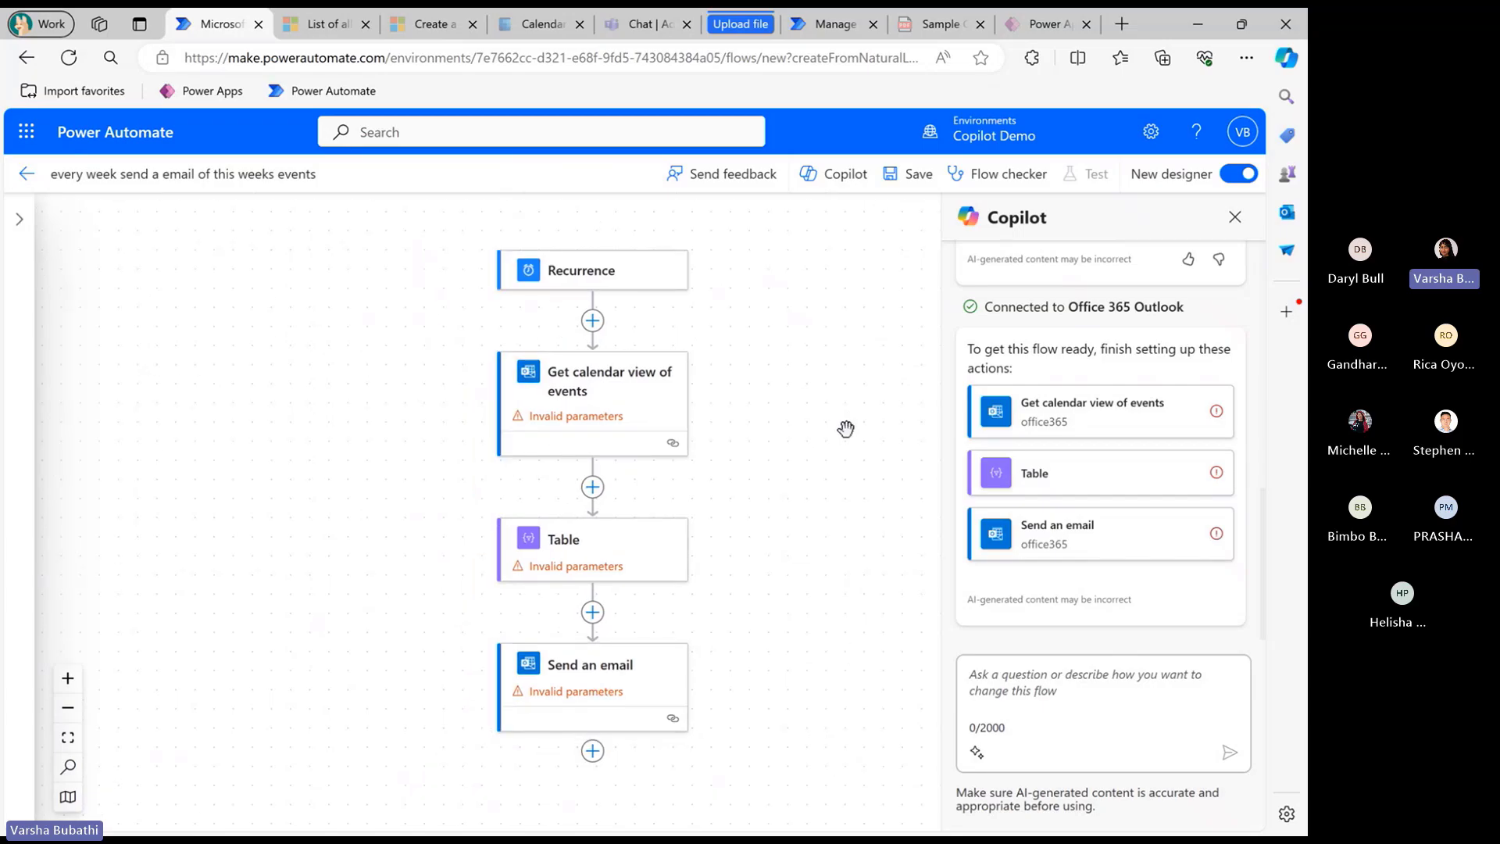
pyautogui.click(1241, 176)
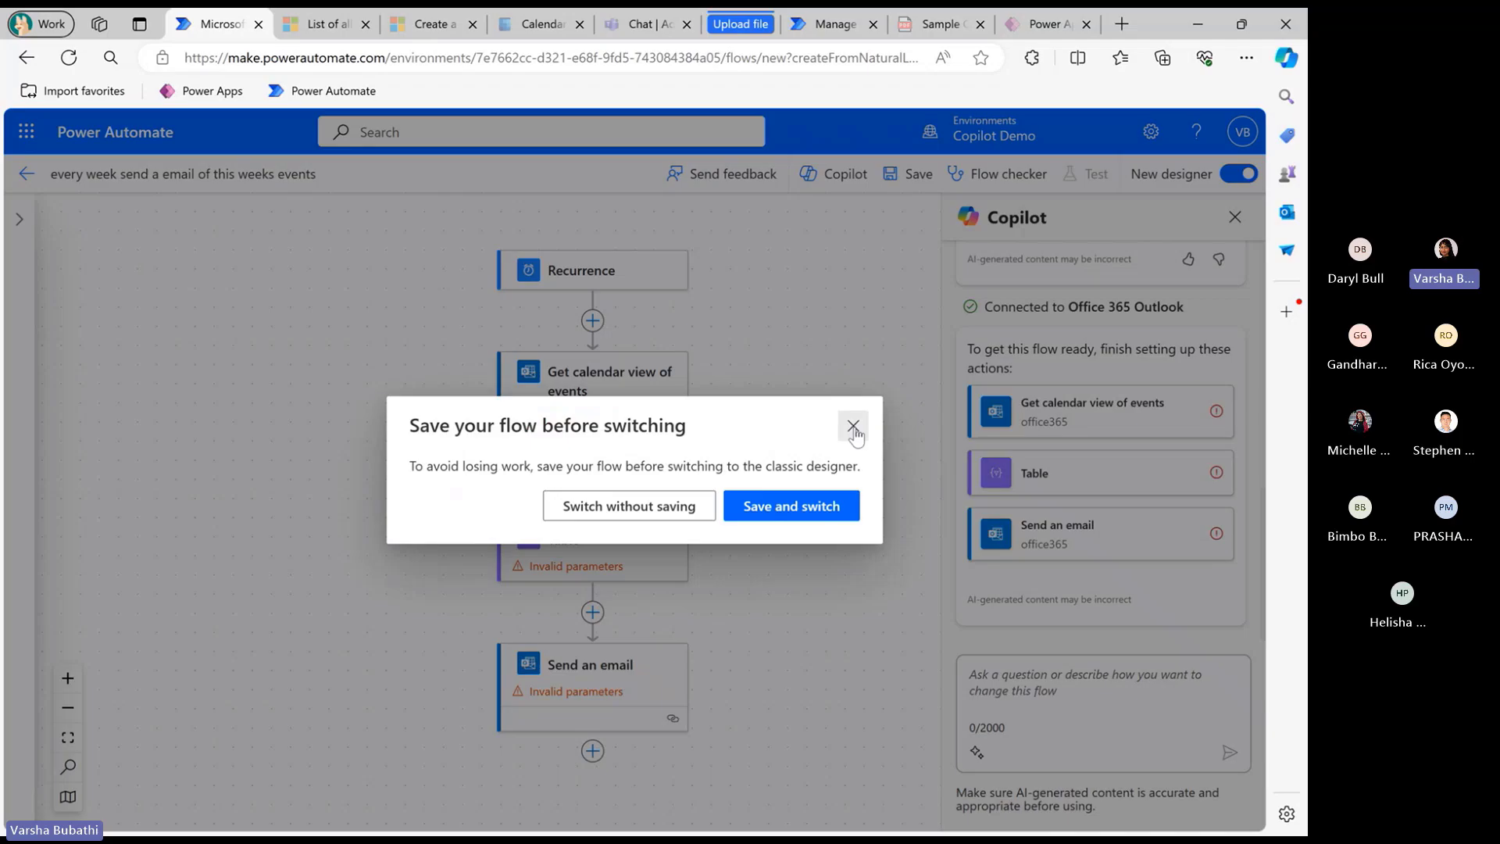
pyautogui.click(853, 427)
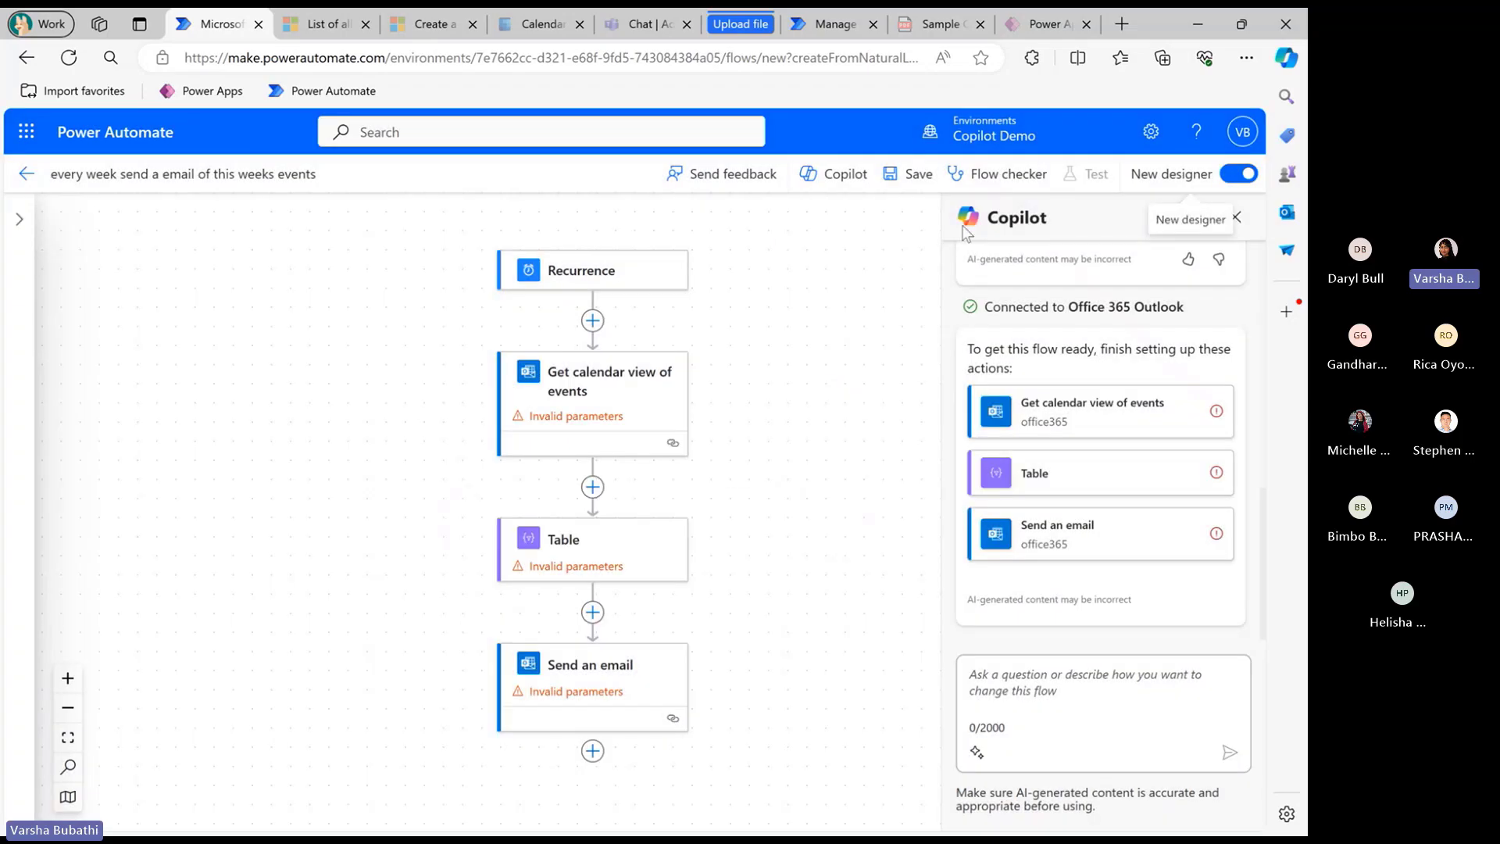
pyautogui.click(854, 186)
pyautogui.click(854, 186)
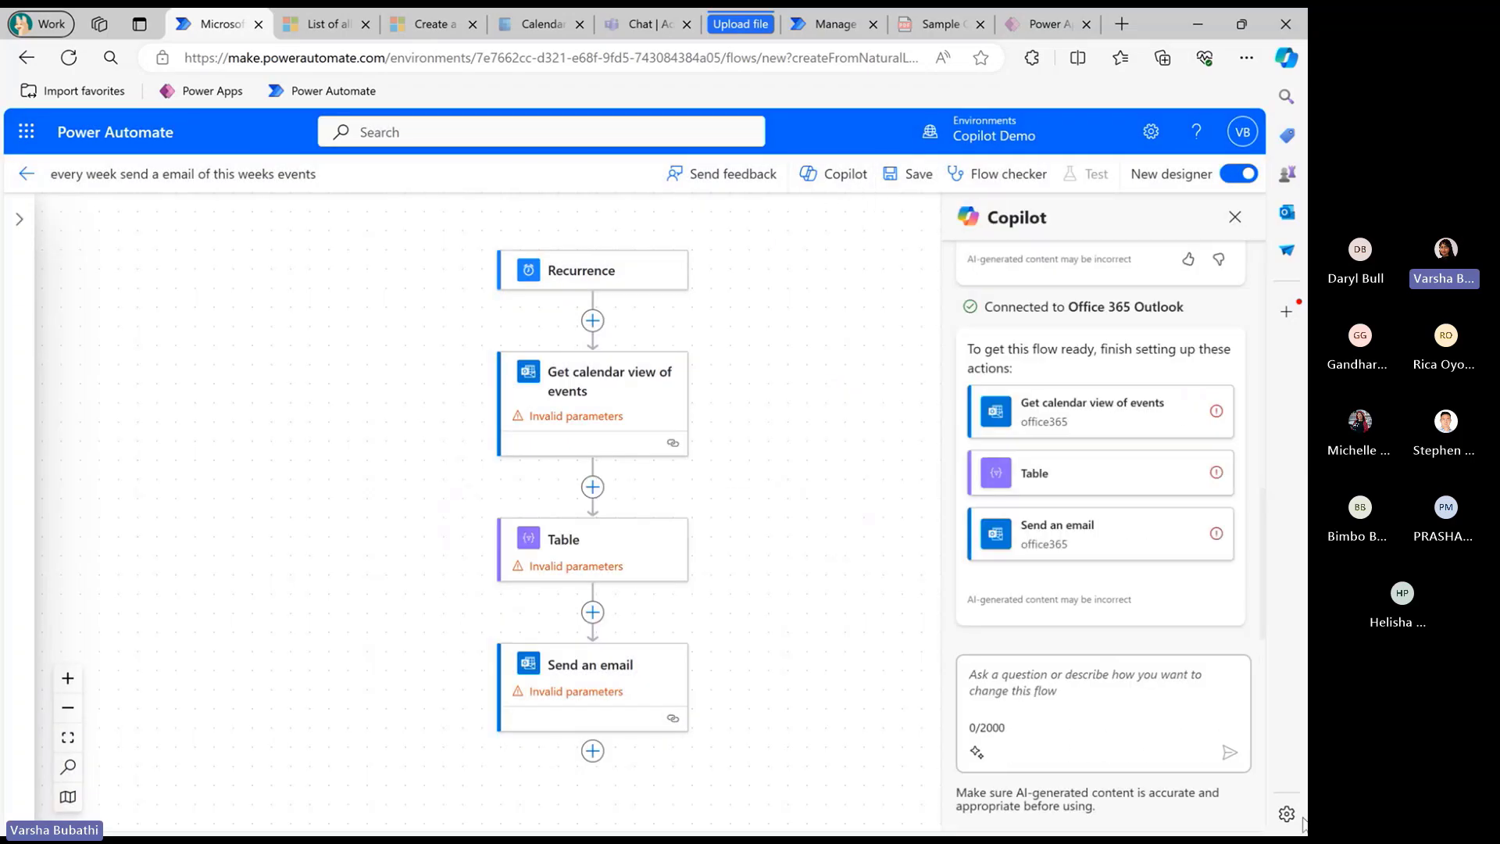
pyautogui.click(1121, 732)
# Set the Calendar Id of the "Get calendar view of events" action to Calendar
pyautogui.click(678, 450)
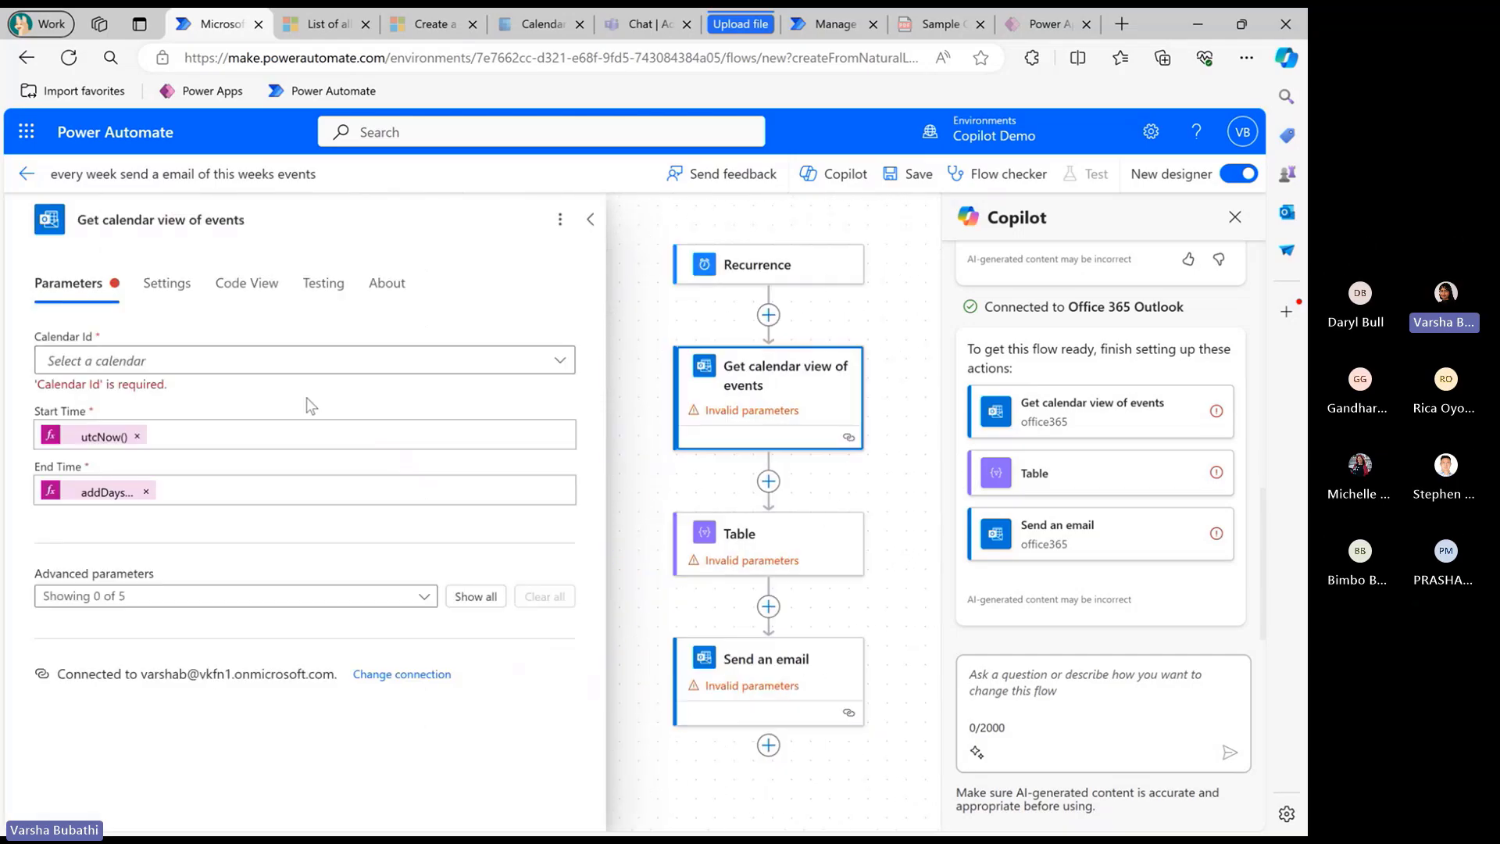
pyautogui.click(449, 362)
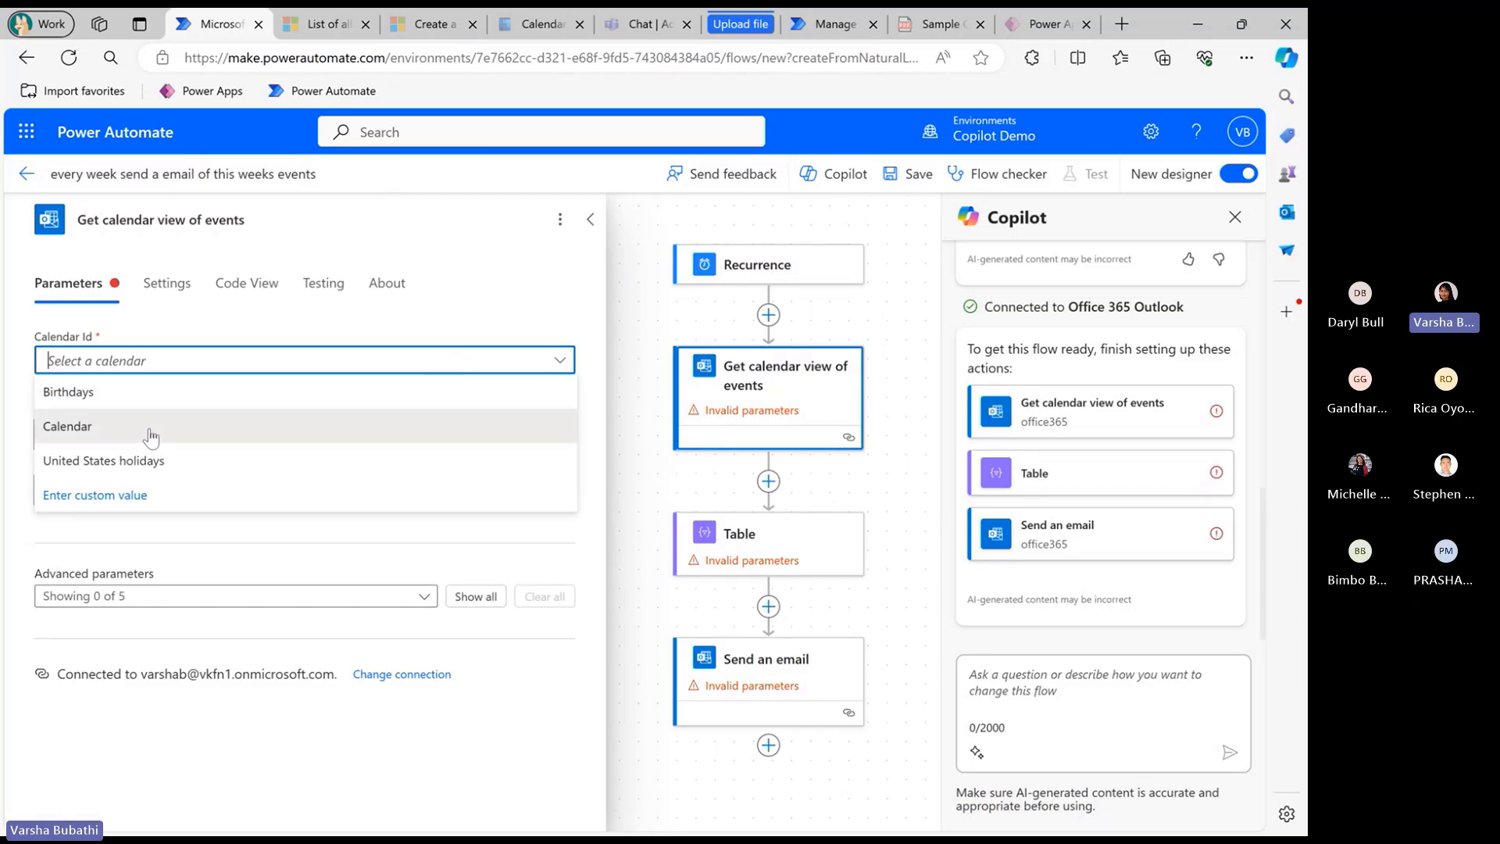
pyautogui.click(72, 422)
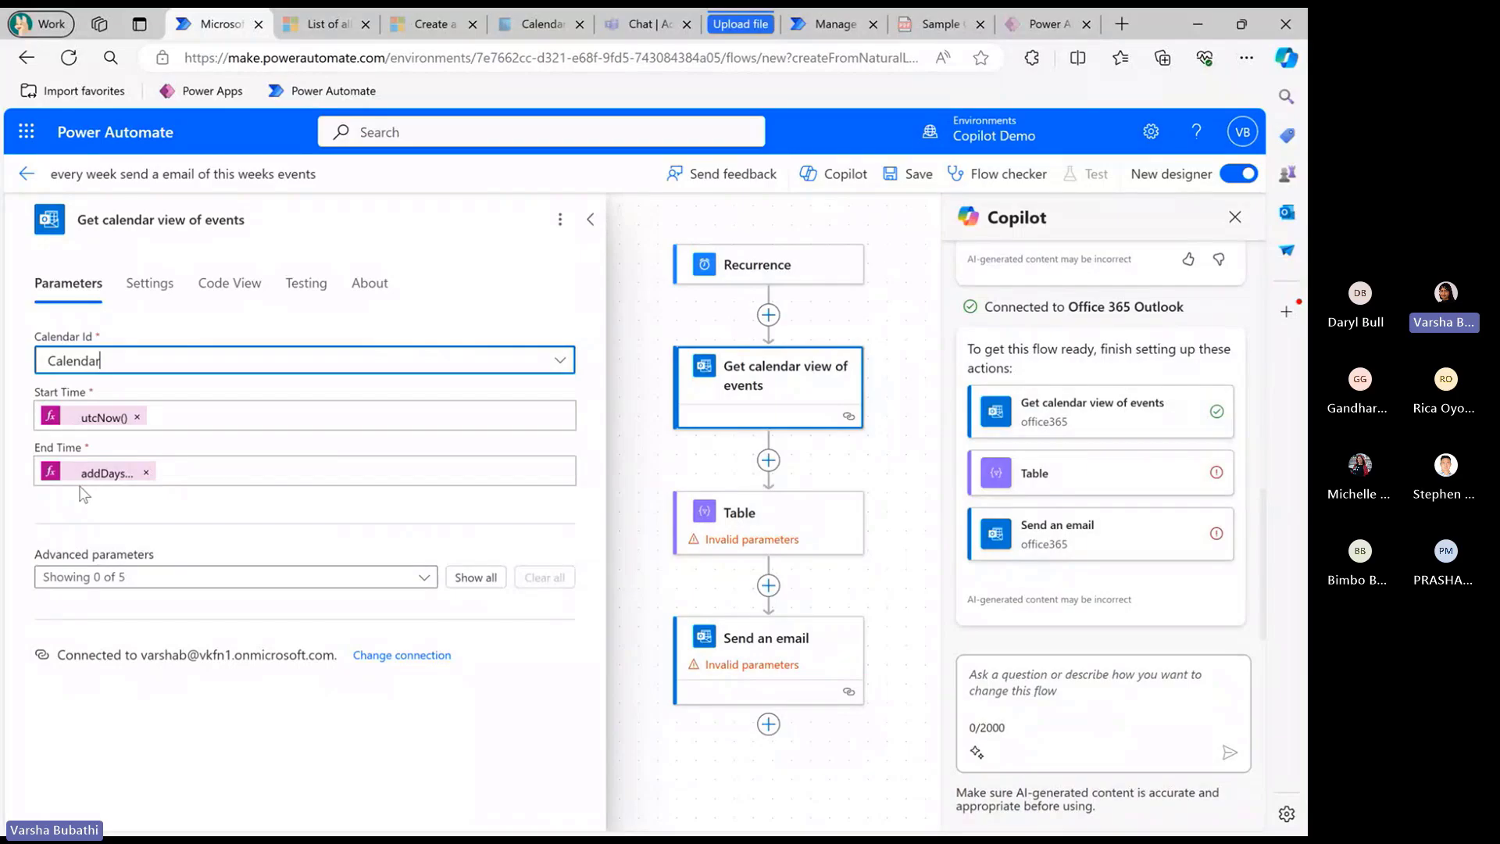
# Open the End Time expression of the "Get calendar view of events" action and copy its full text
pyautogui.doubleClick(73, 392)
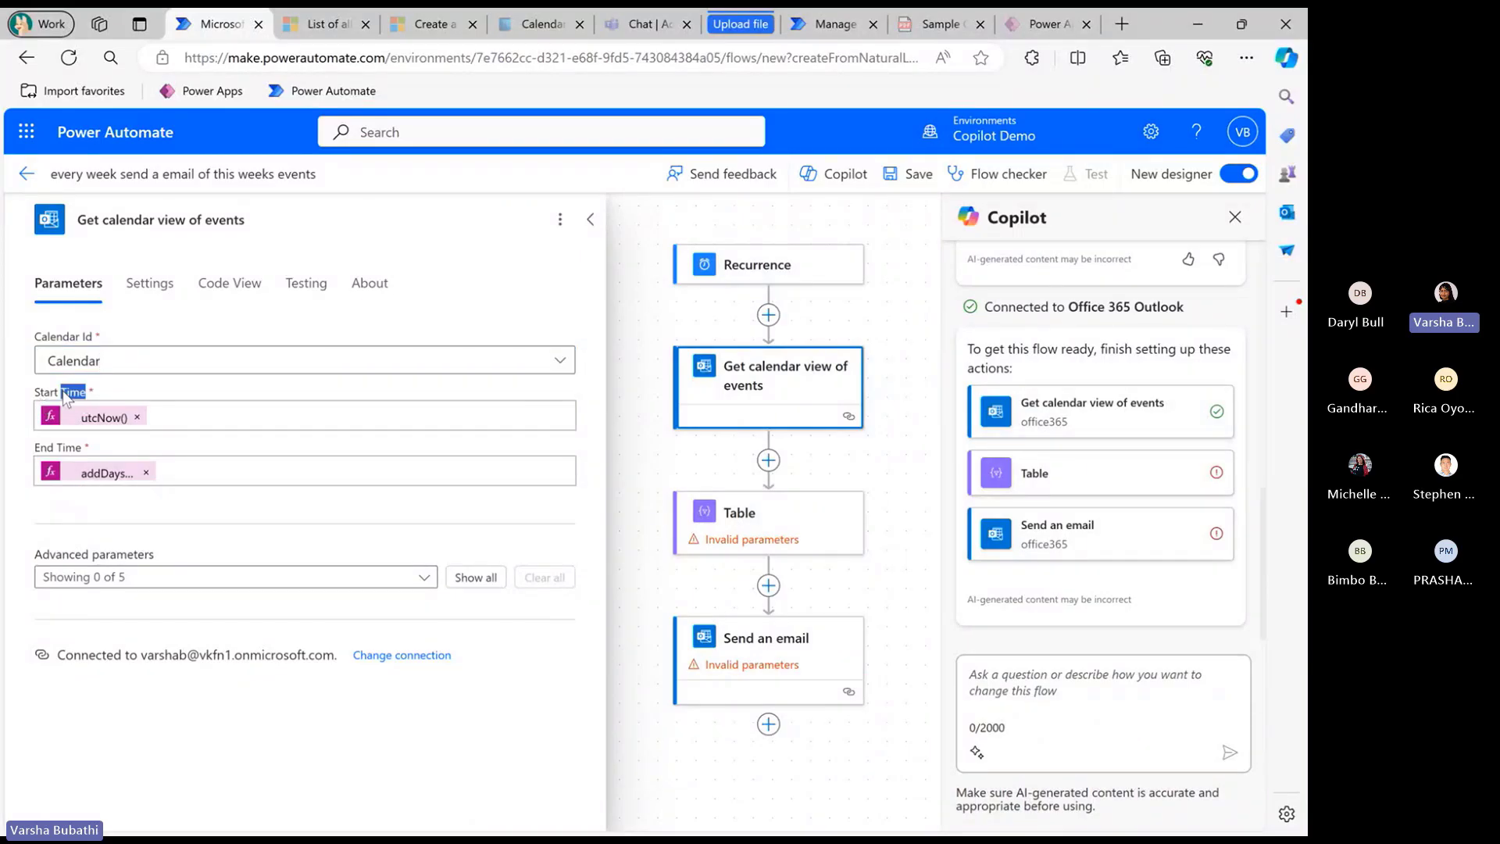
pyautogui.click(196, 472)
pyautogui.click(78, 474)
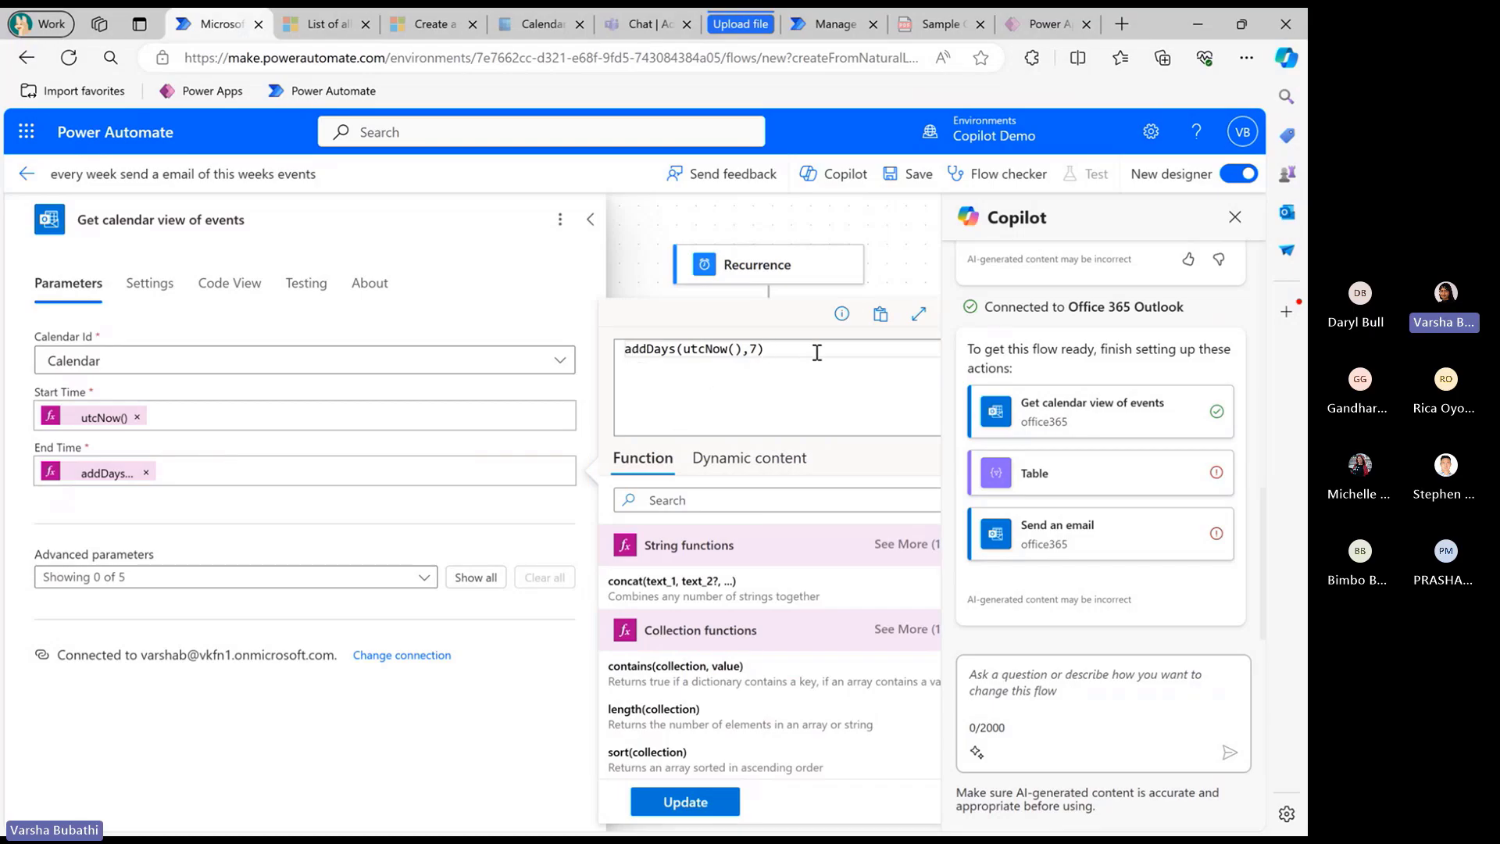
pyautogui.moveTo(810, 350); pyautogui.dragTo(625, 349)
pyautogui.hotkey('ctrl', 'c')
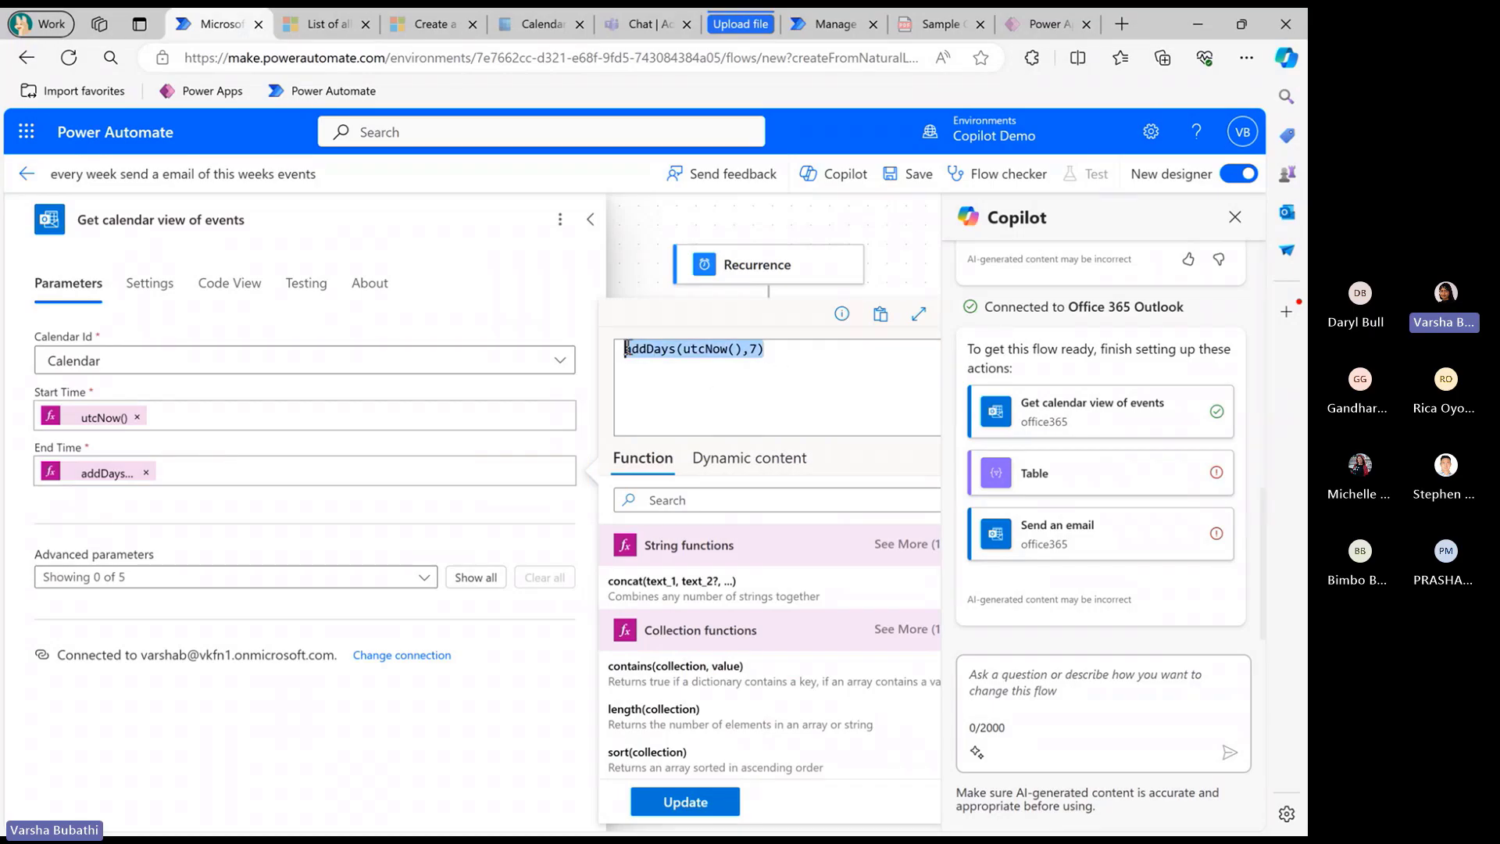
# Ask Copilot "what does this do addDays(utcNow(),7)" and read its explanation
pyautogui.click(1074, 672)
pyautogui.write('what does this do')
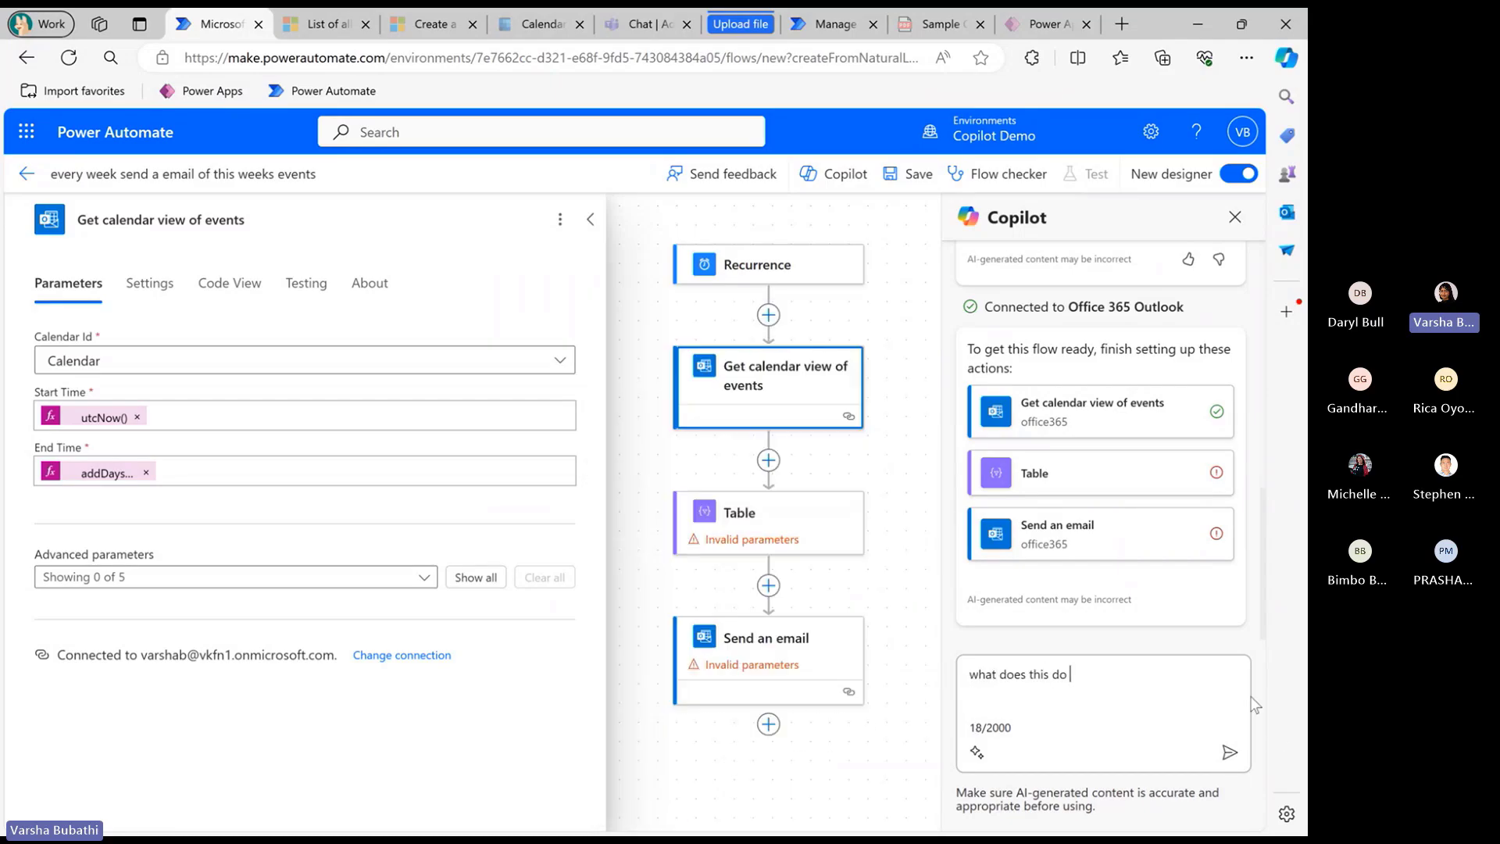
pyautogui.hotkey('ctrl', 'v')
pyautogui.press('Return')
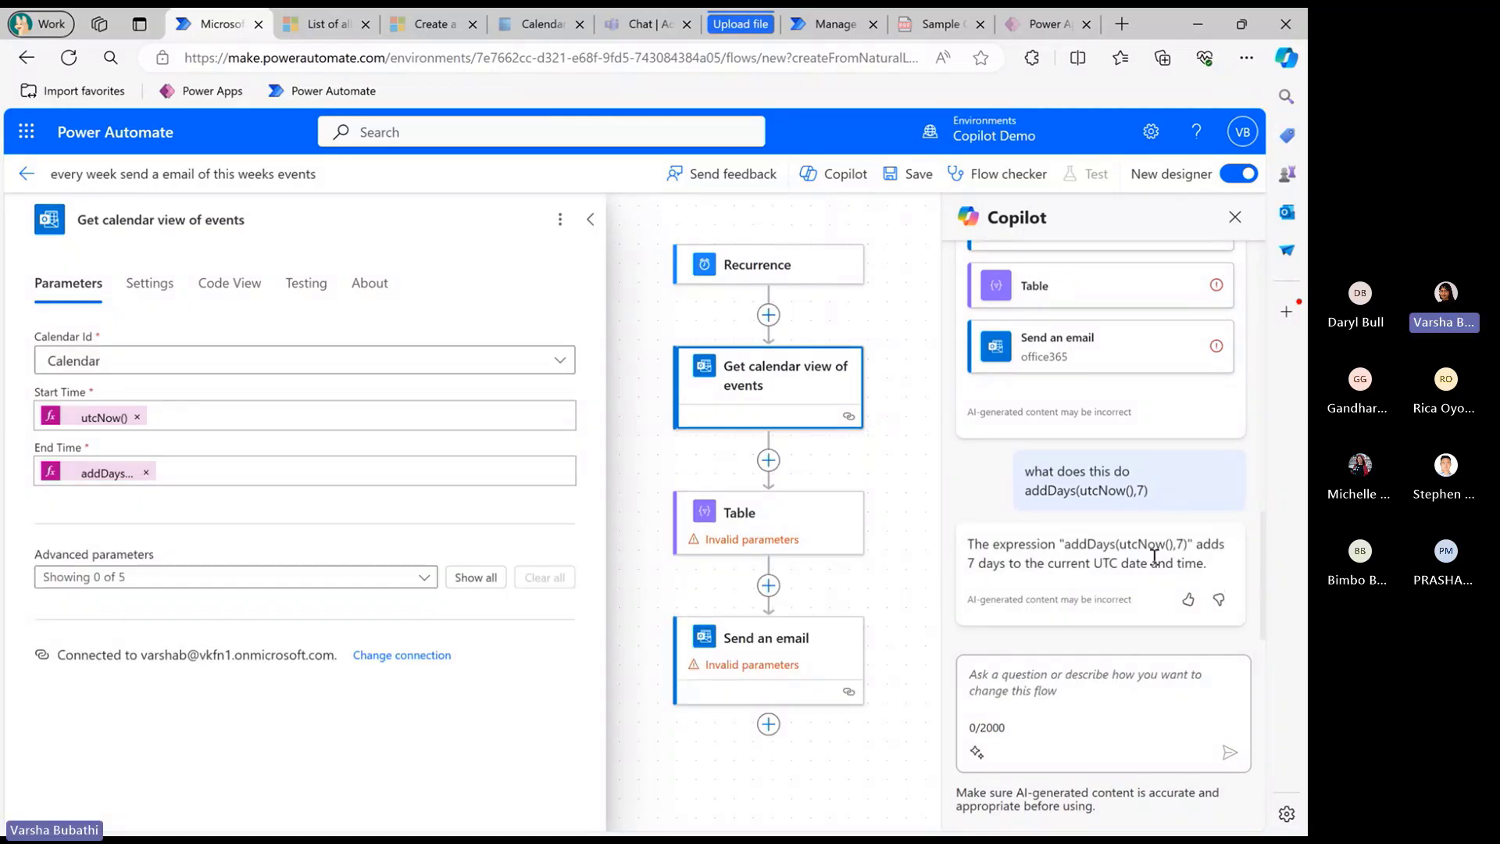
pyautogui.moveTo(961, 555); pyautogui.dragTo(1048, 606)
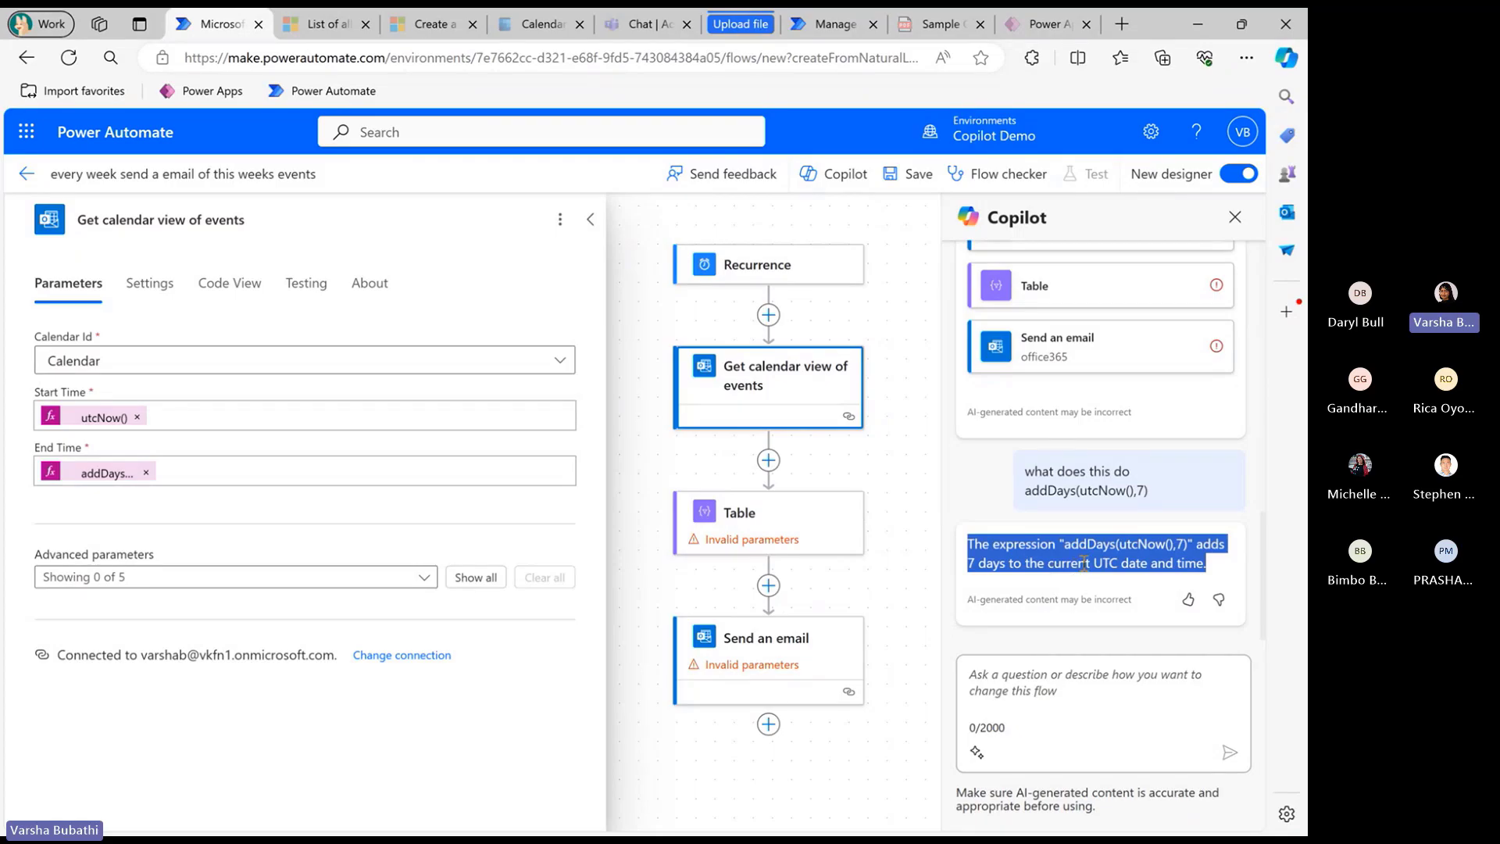
# Review the Table action's From and Columns parameters and the settings of the "Get calendar view of events" action
pyautogui.click(906, 437)
pyautogui.click(804, 388)
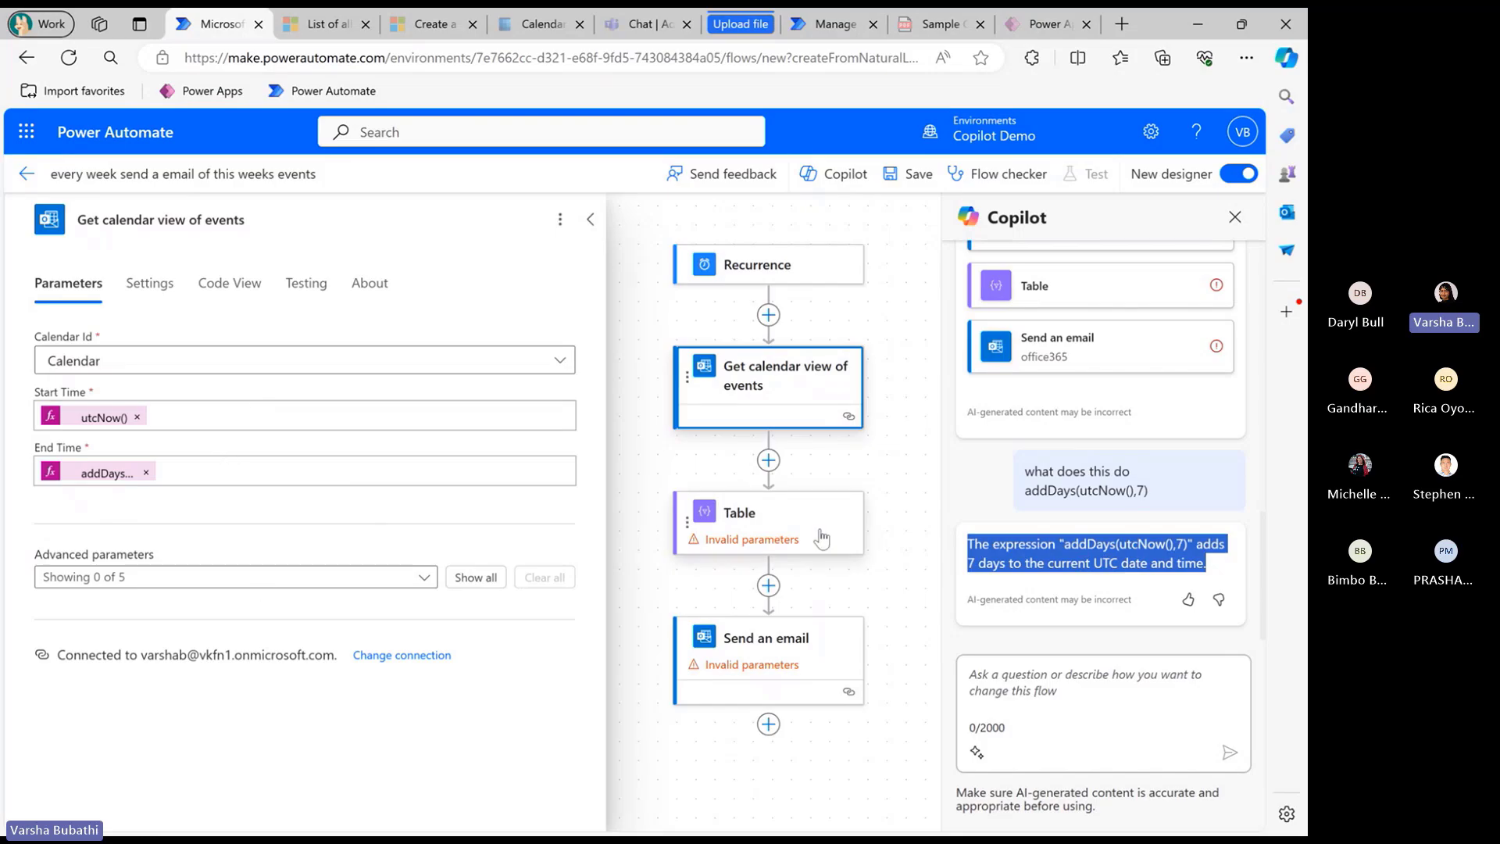
pyautogui.click(787, 521)
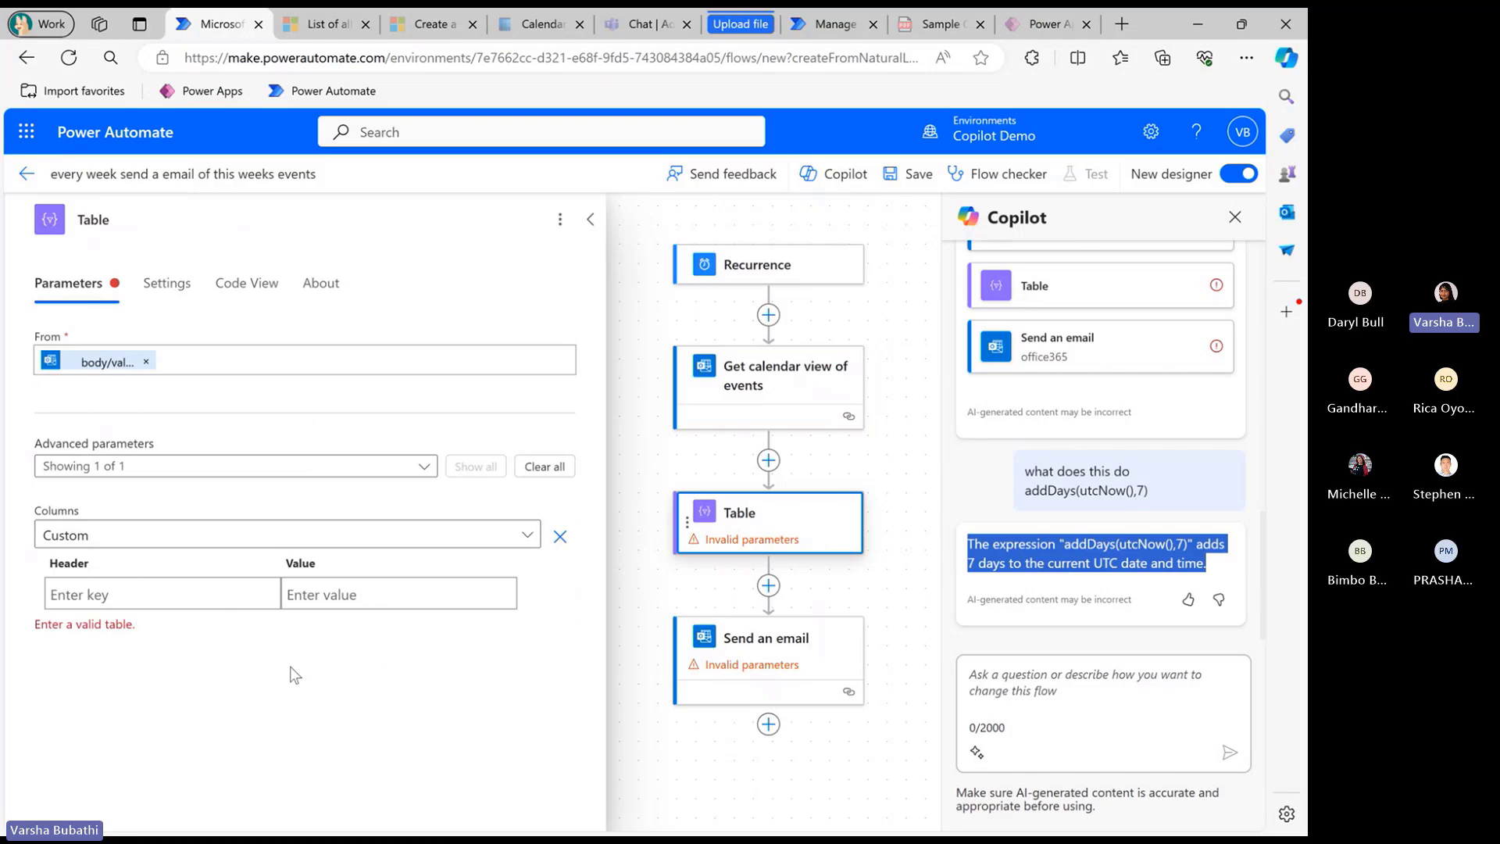
pyautogui.click(978, 667)
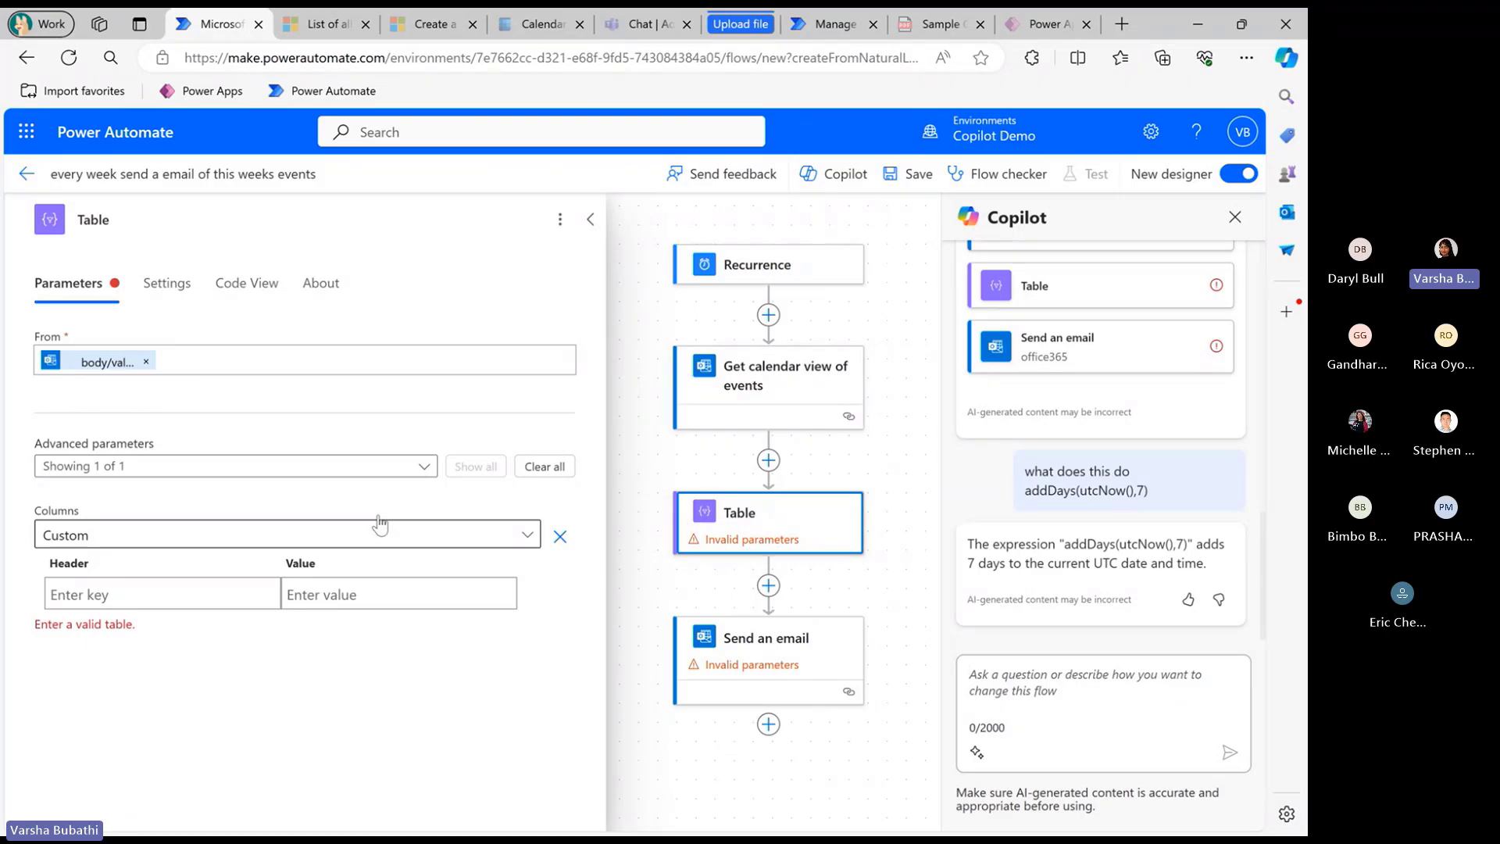
pyautogui.click(111, 373)
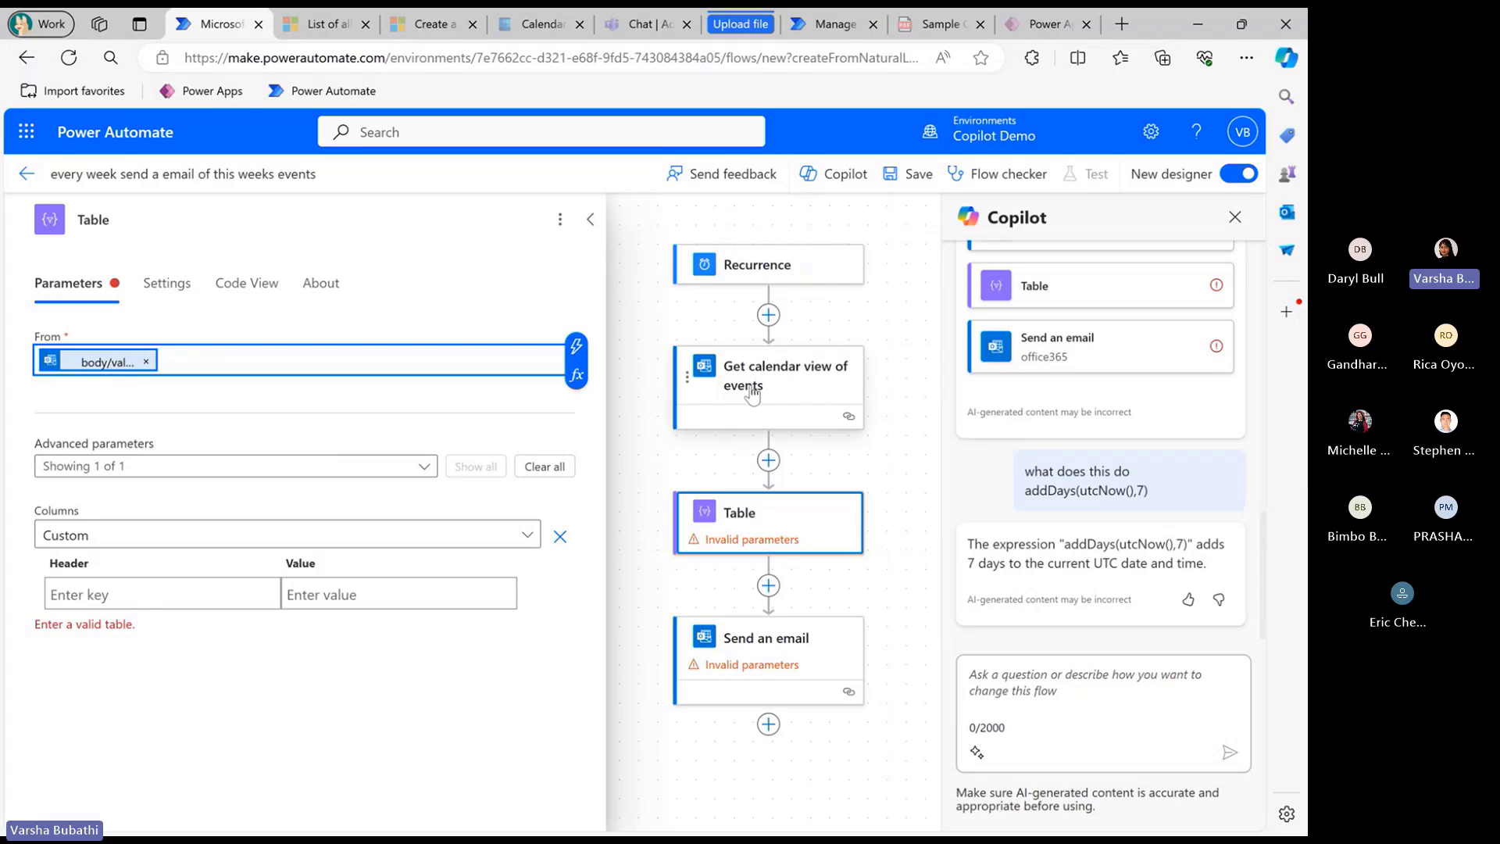
pyautogui.click(774, 400)
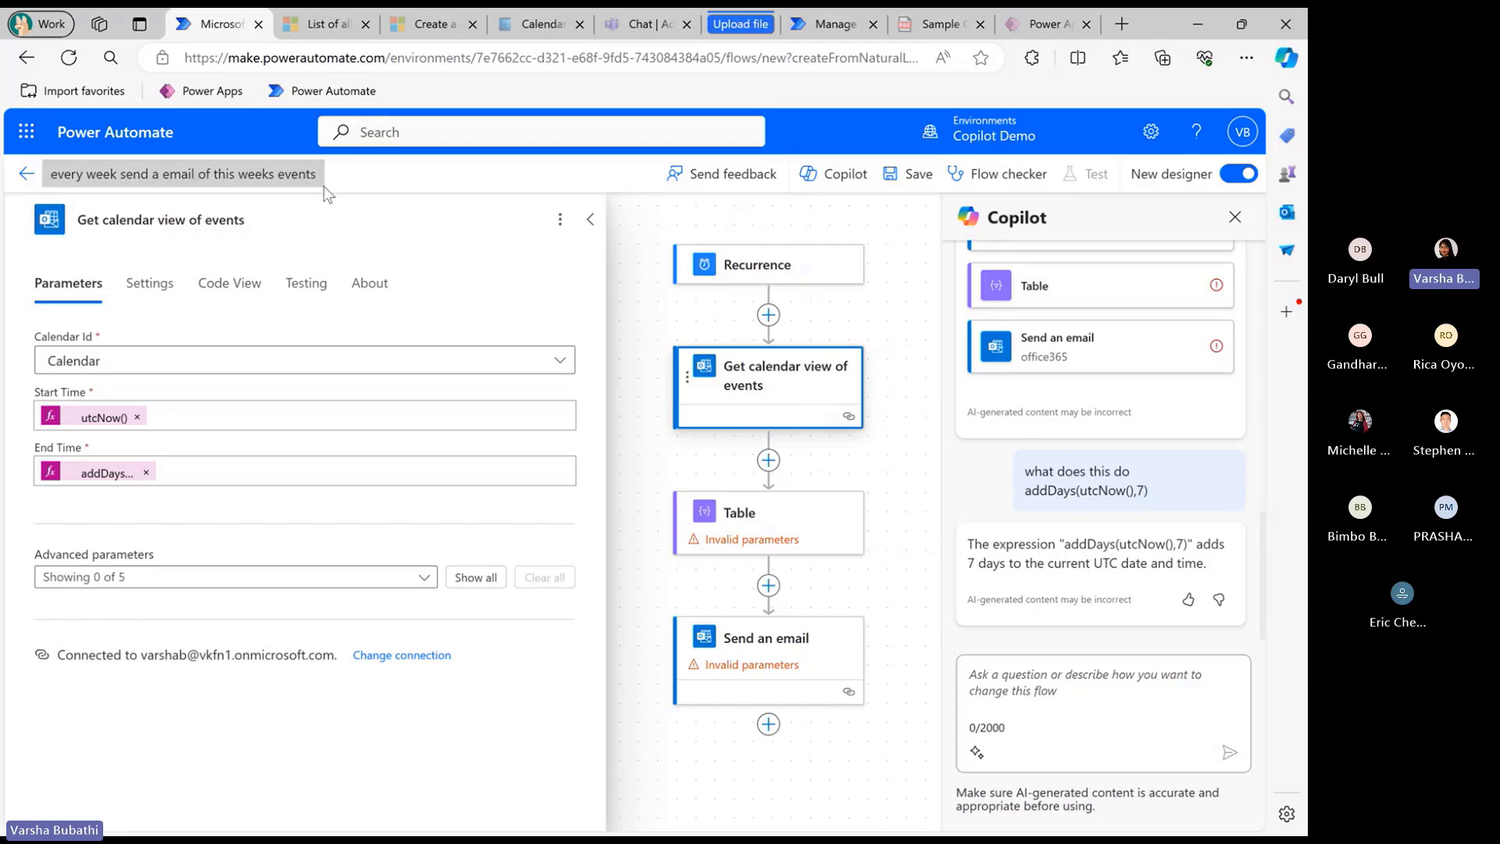
# Switch to the Microsoft Learn list of Power Automate connectors, find "outlook" on the page and open the Office 365 Outlook connector documentation
pyautogui.click(344, 22)
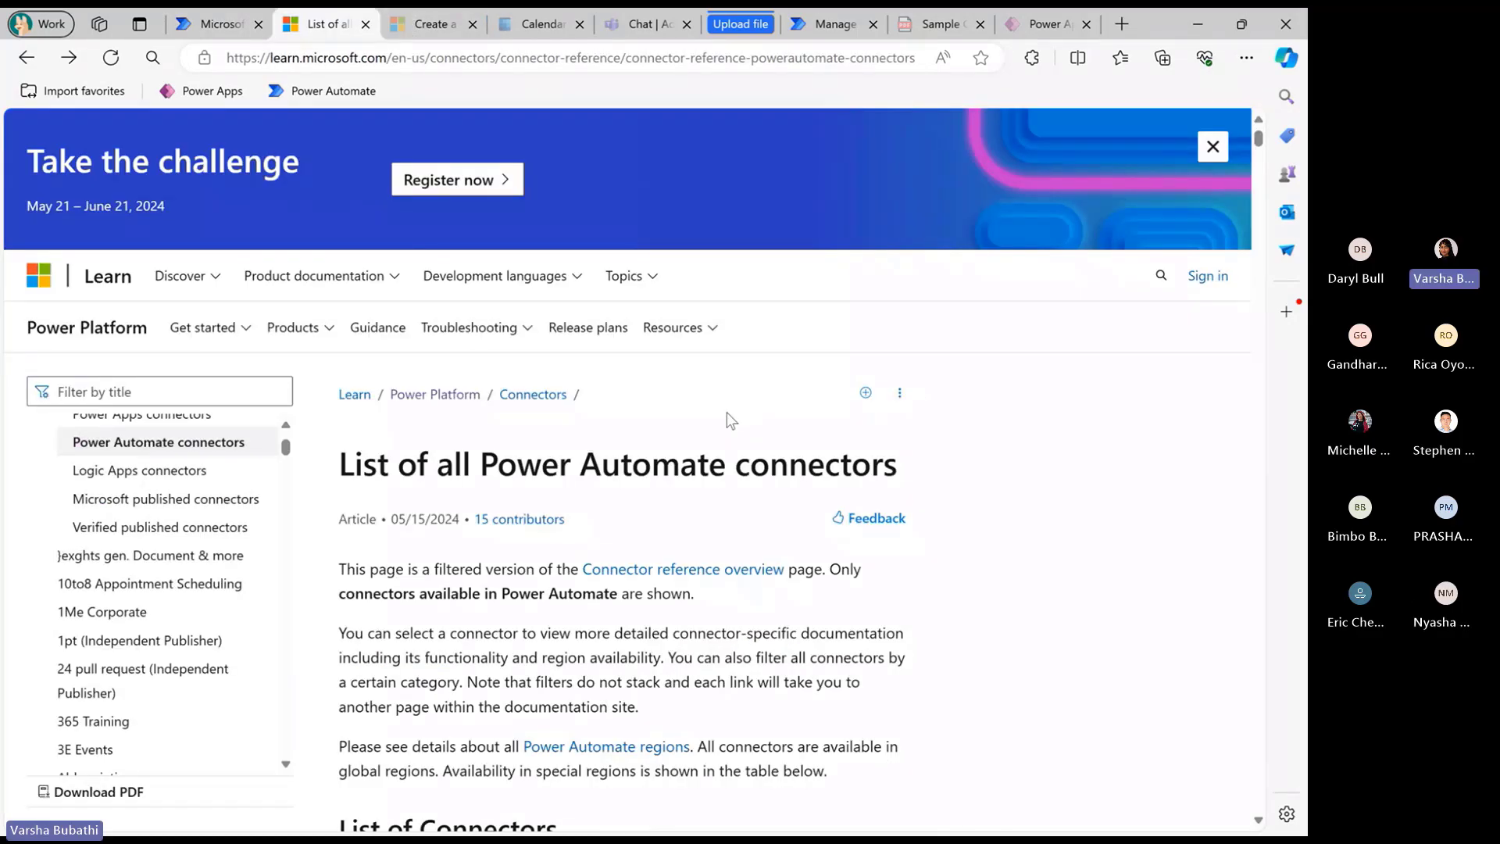
pyautogui.scroll(-2, 776, 358)
pyautogui.scroll(2, 776, 358)
pyautogui.scroll(-3, 776, 357)
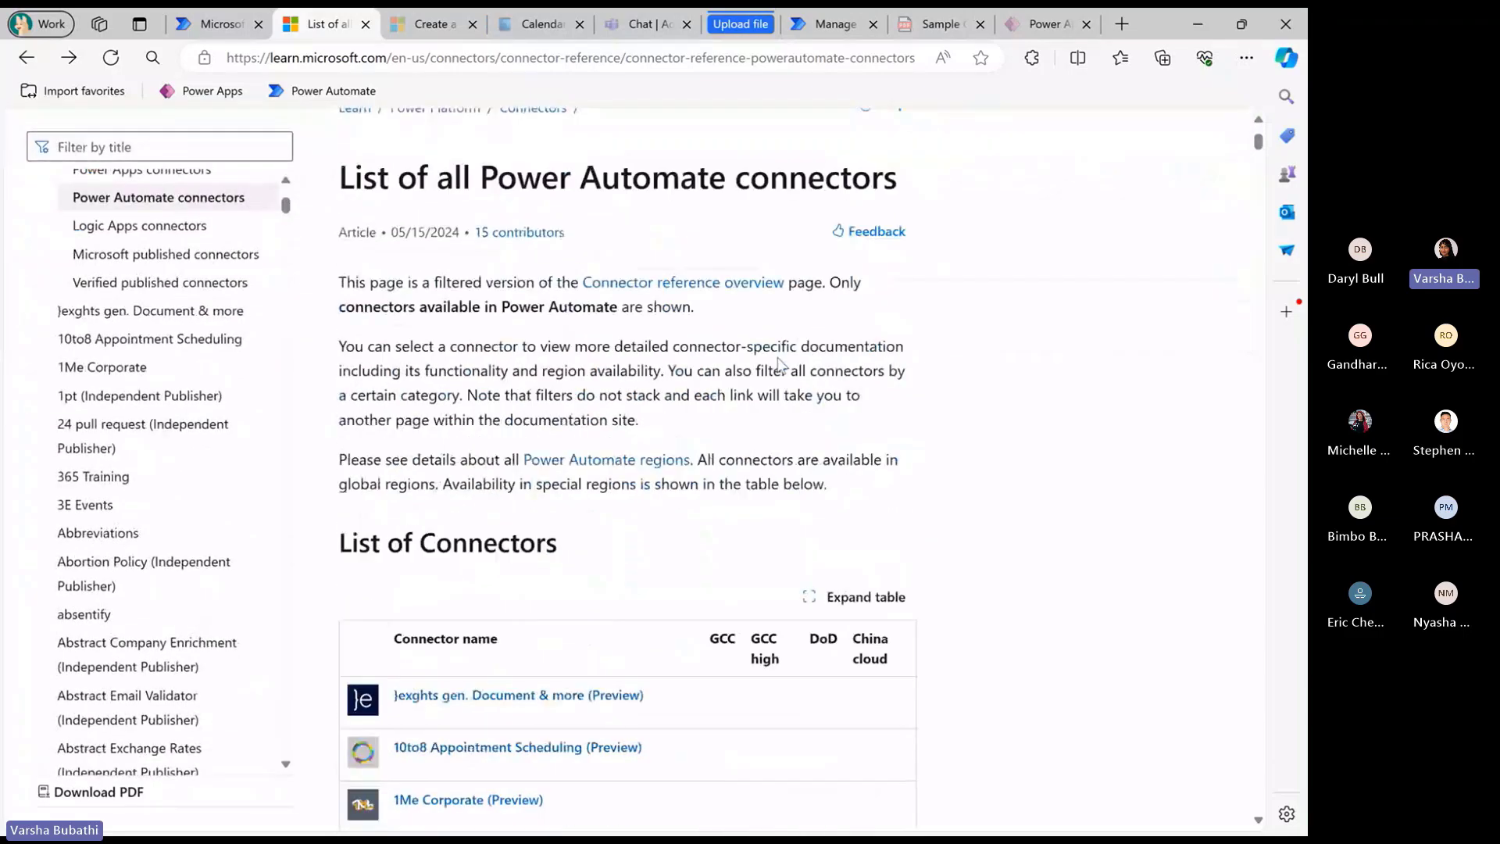
pyautogui.scroll(-3, 779, 364)
pyautogui.moveTo(1258, 148); pyautogui.dragTo(1259, 220)
pyautogui.hotkey('ctrl', 'f')
pyautogui.write('outlook')
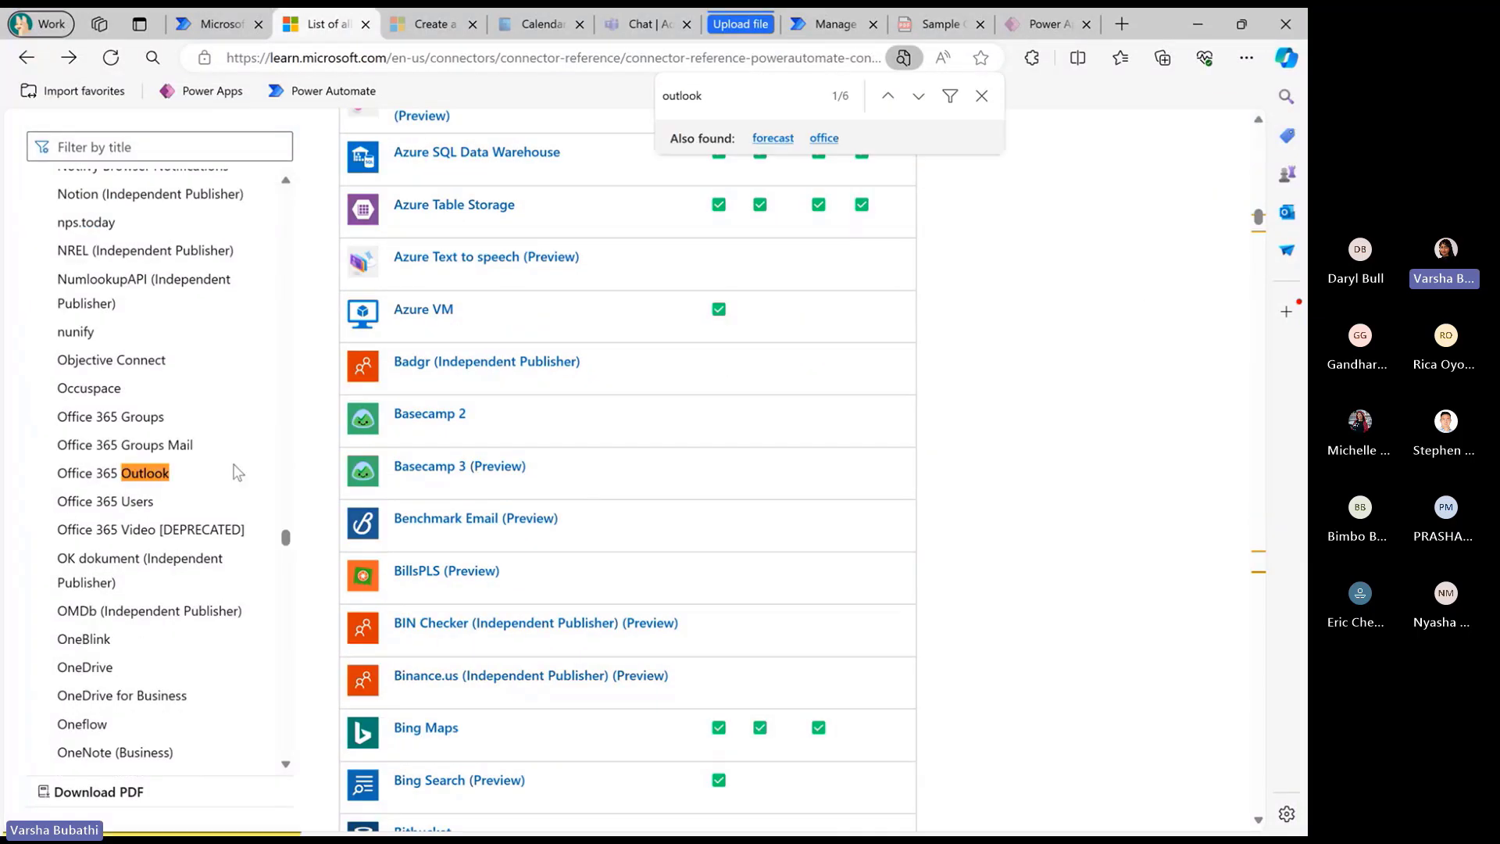
pyautogui.click(144, 473)
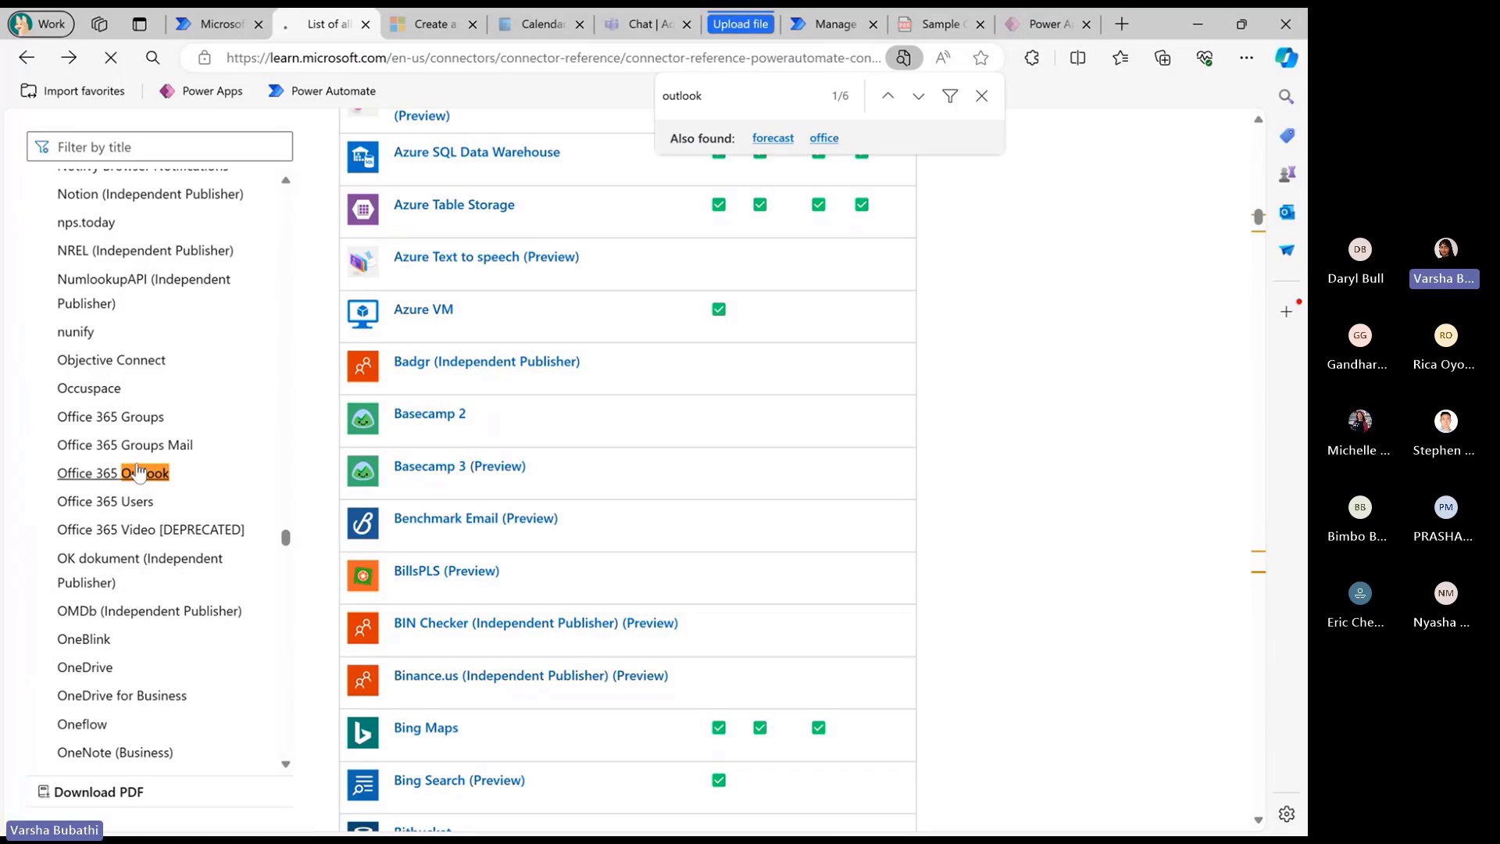
# Copy the "Get calendar view of events" action name from the flow, find it in the Outlook connector documentation and open its V3 entry
pyautogui.click(217, 32)
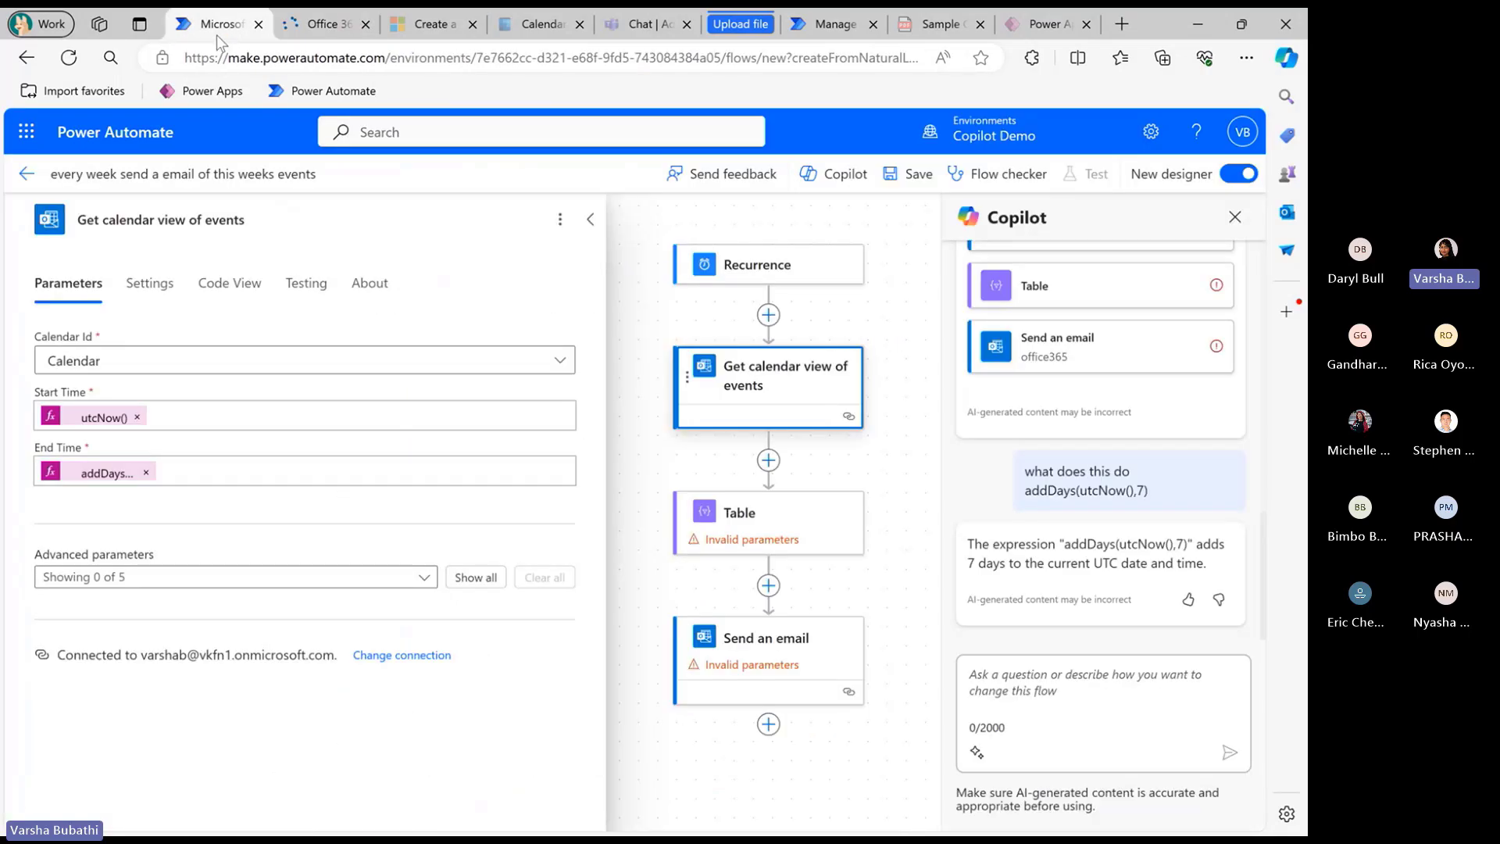
pyautogui.moveTo(75, 221); pyautogui.dragTo(267, 226)
pyautogui.hotkey('ctrl', 'c')
pyautogui.click(323, 15)
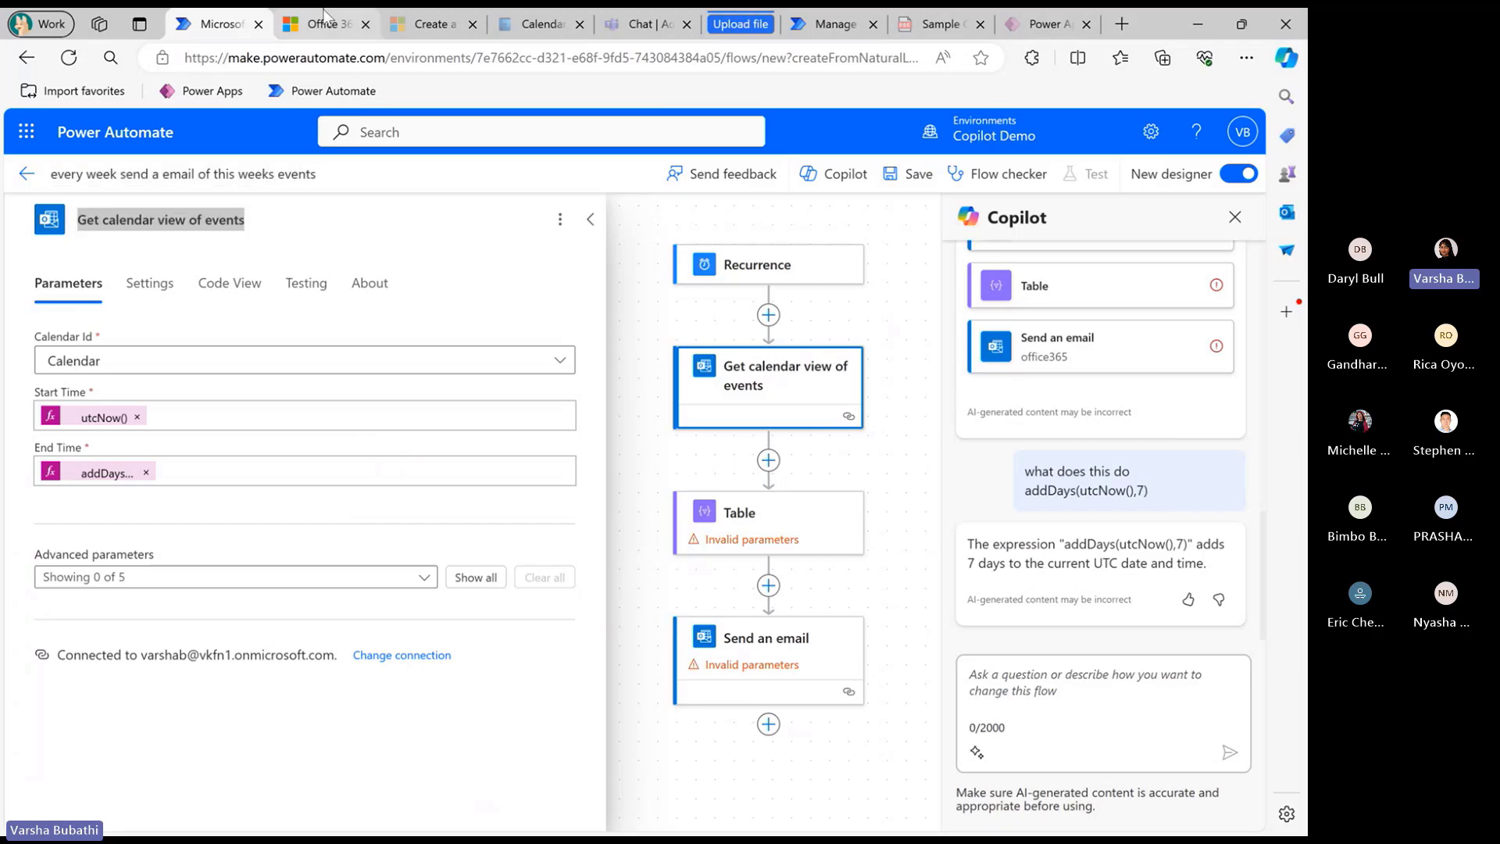
pyautogui.hotkey('ctrl', 'v')
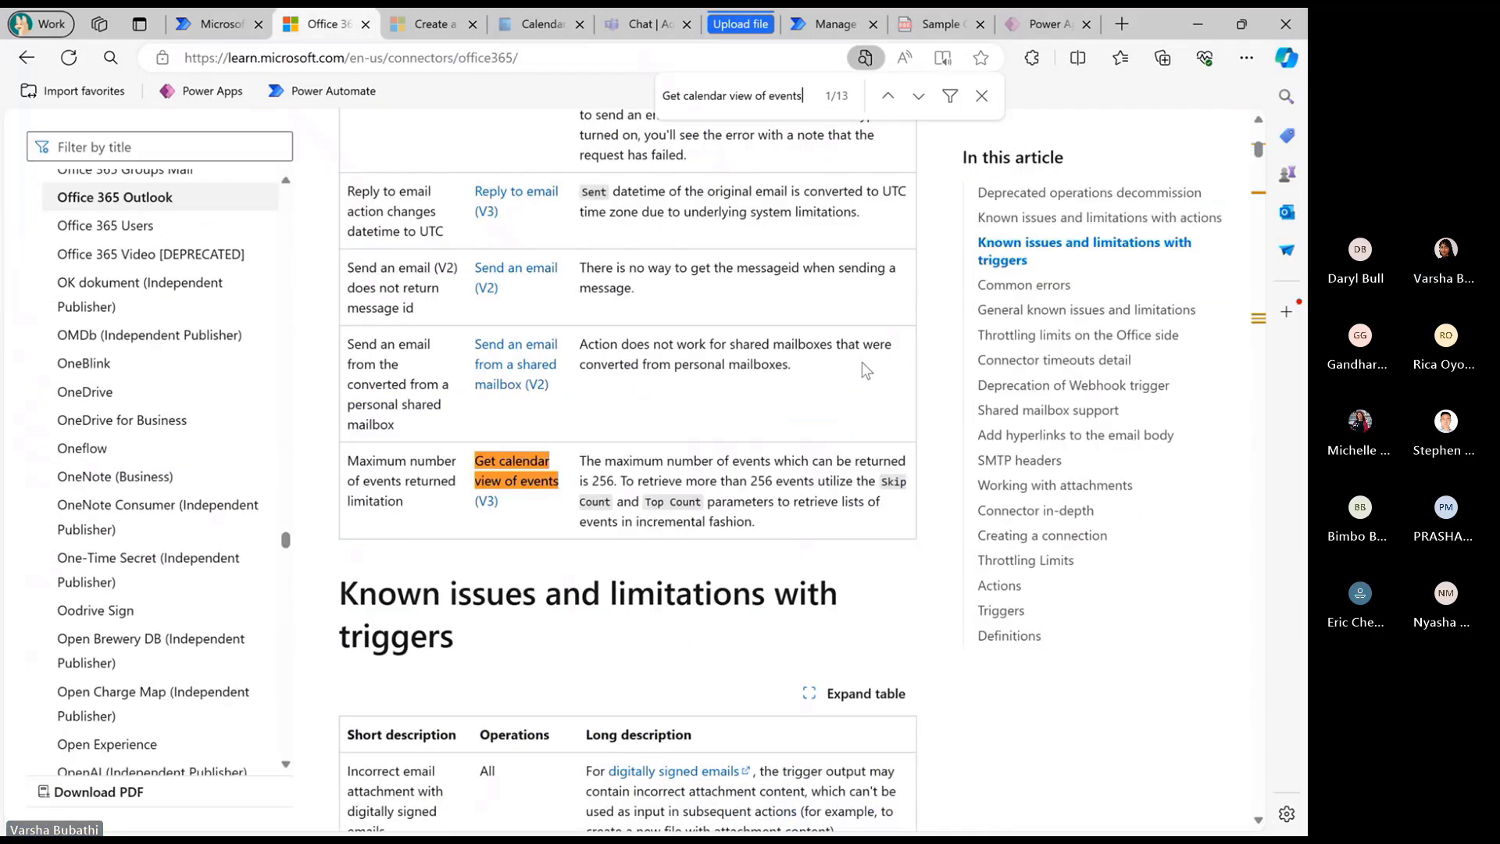
pyautogui.click(511, 478)
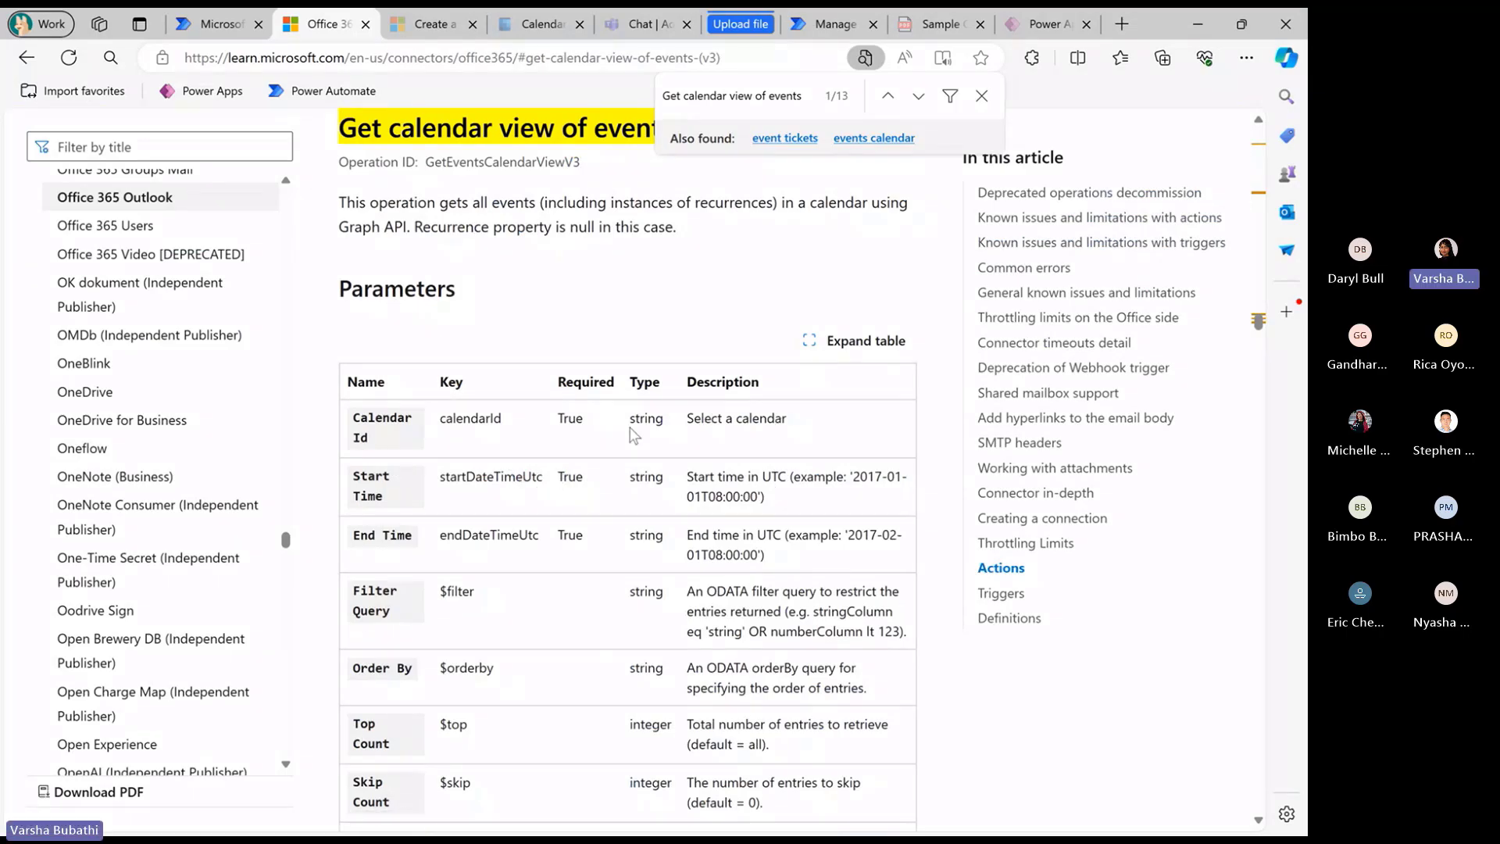
# Examine the parameters and Returns section of Get calendar view of events (V3), then its EntityListResponse[GraphCalendarEventClientReceive] definition
pyautogui.scroll(-4, 790, 435)
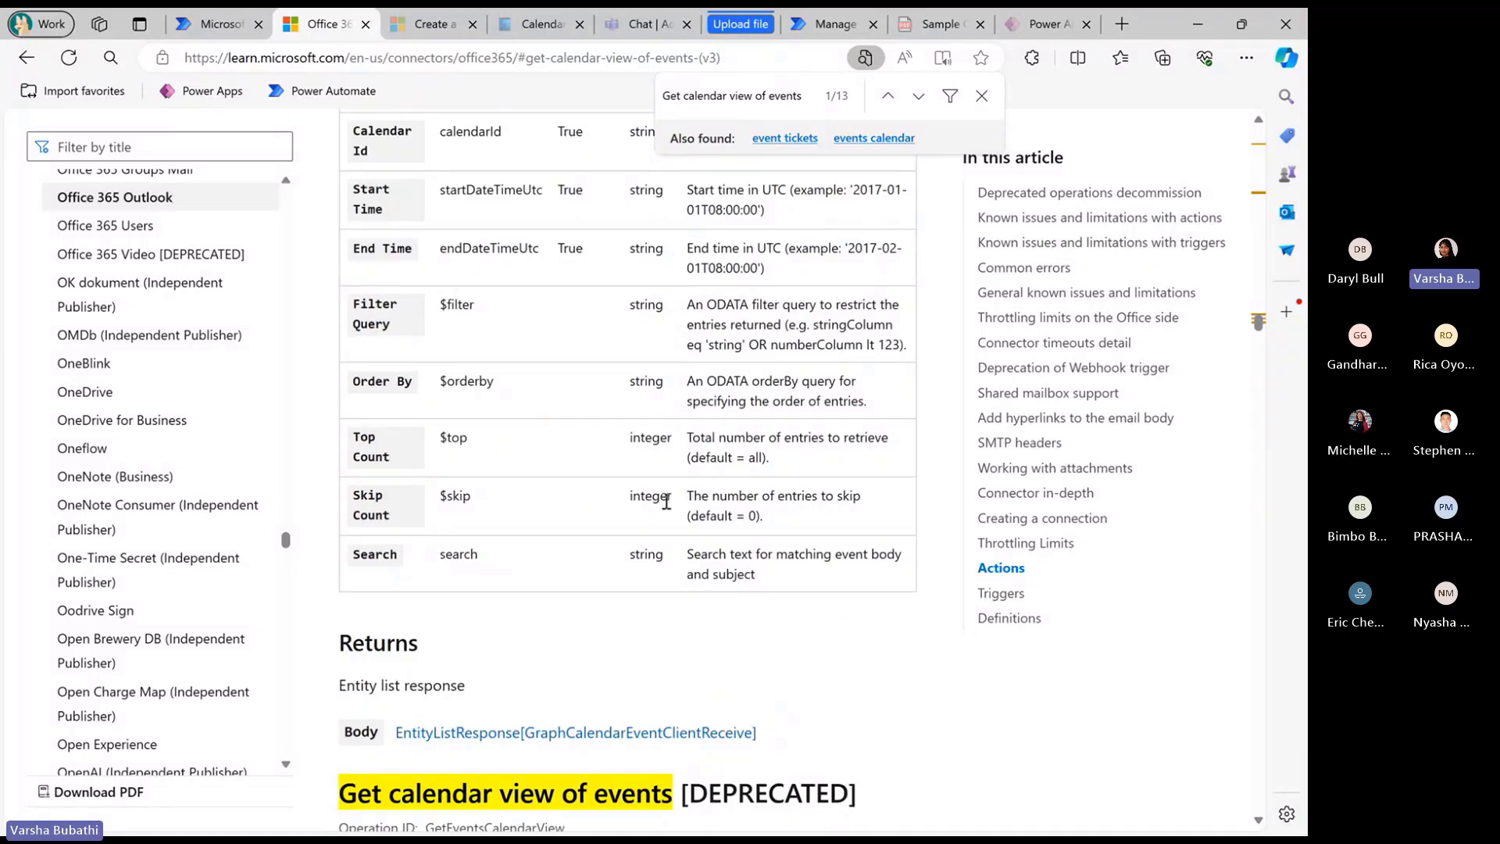
pyautogui.scroll(-1, 711, 375)
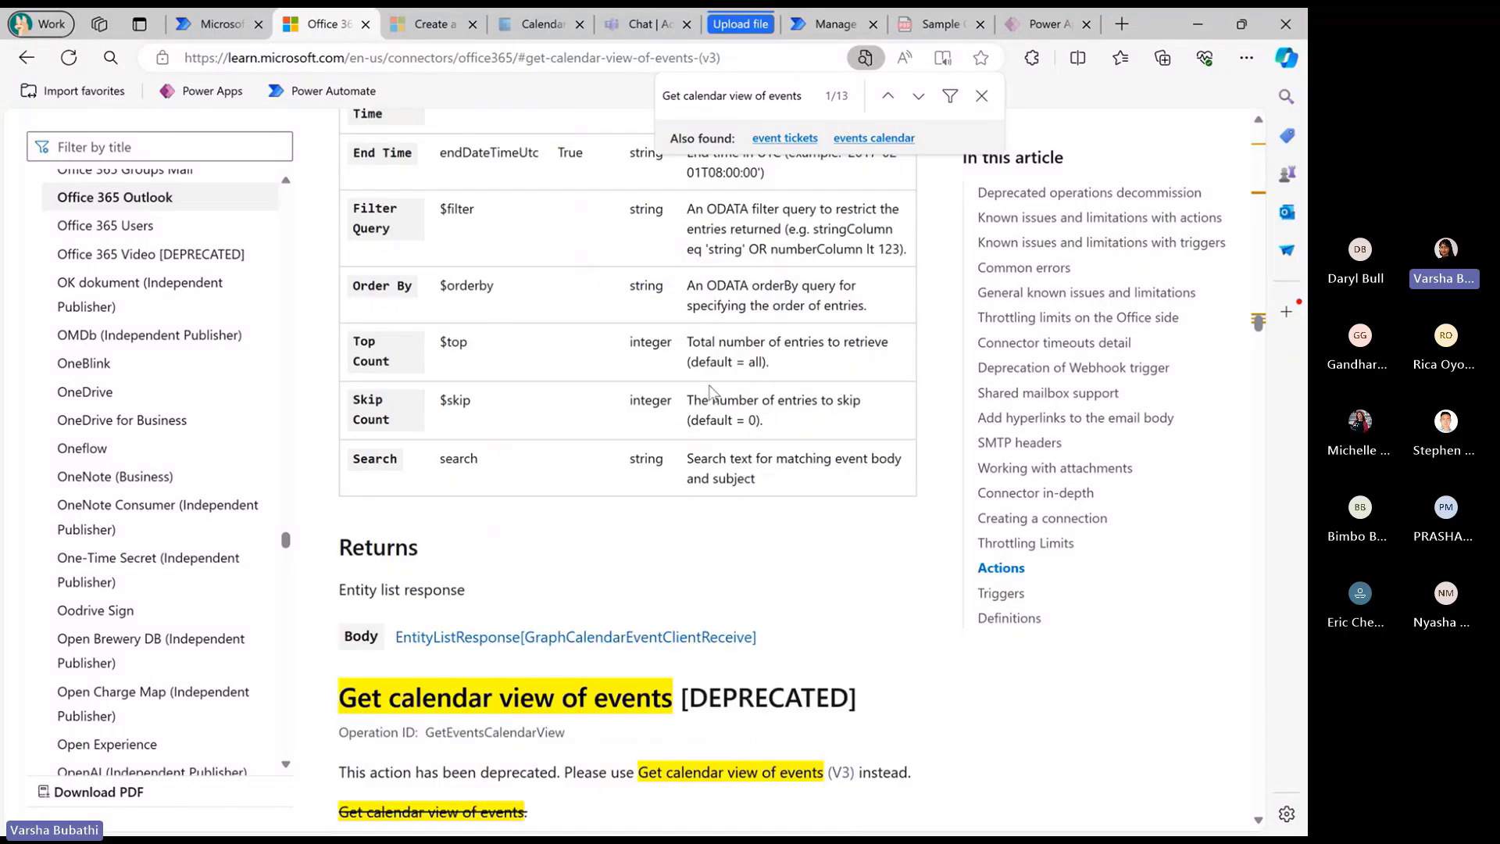
pyautogui.scroll(1, 711, 391)
pyautogui.moveTo(341, 644); pyautogui.dragTo(449, 649)
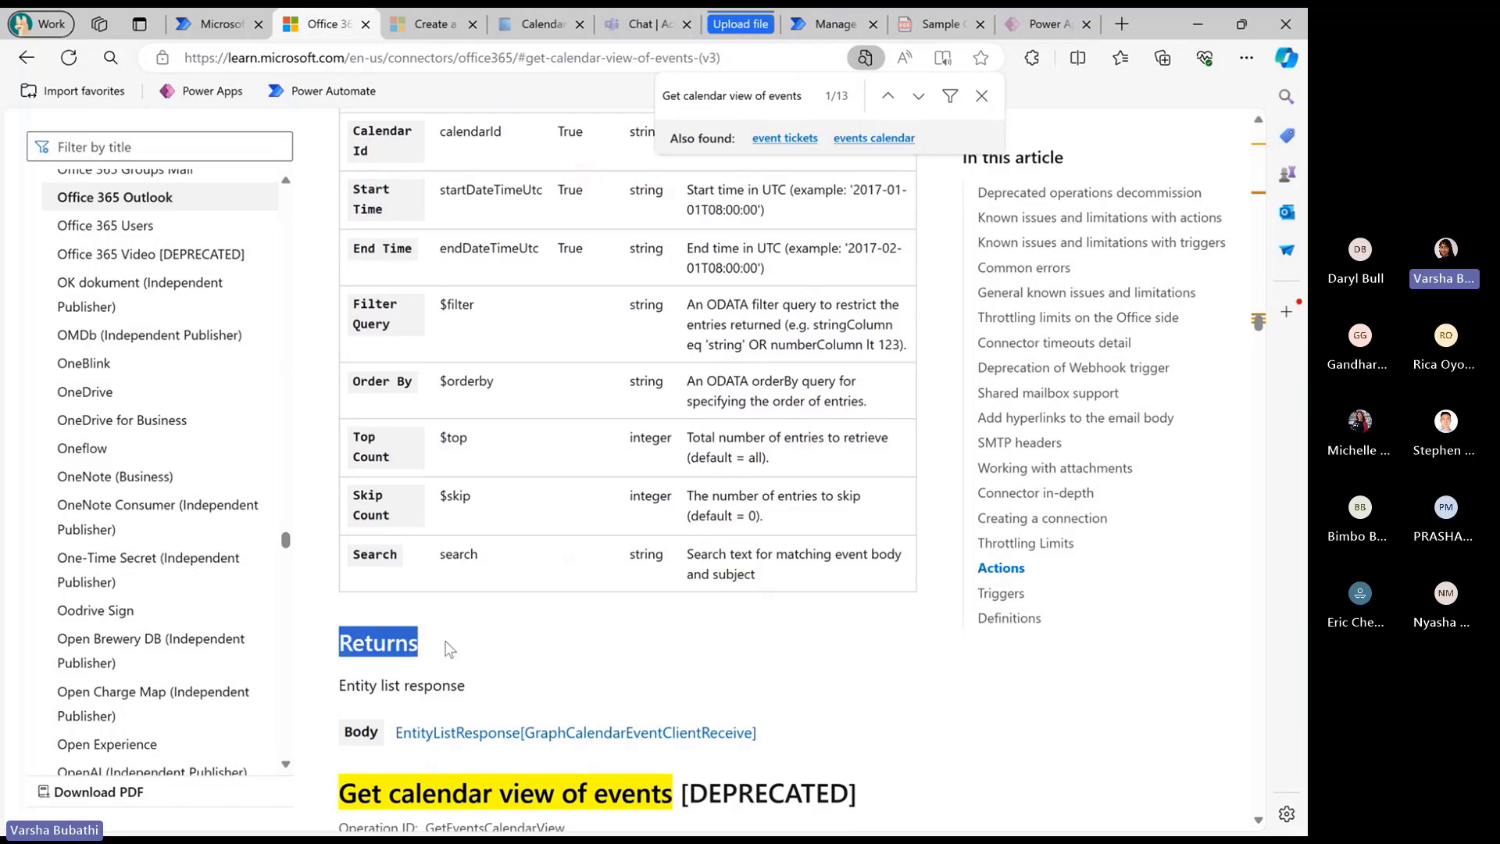
pyautogui.click(344, 693)
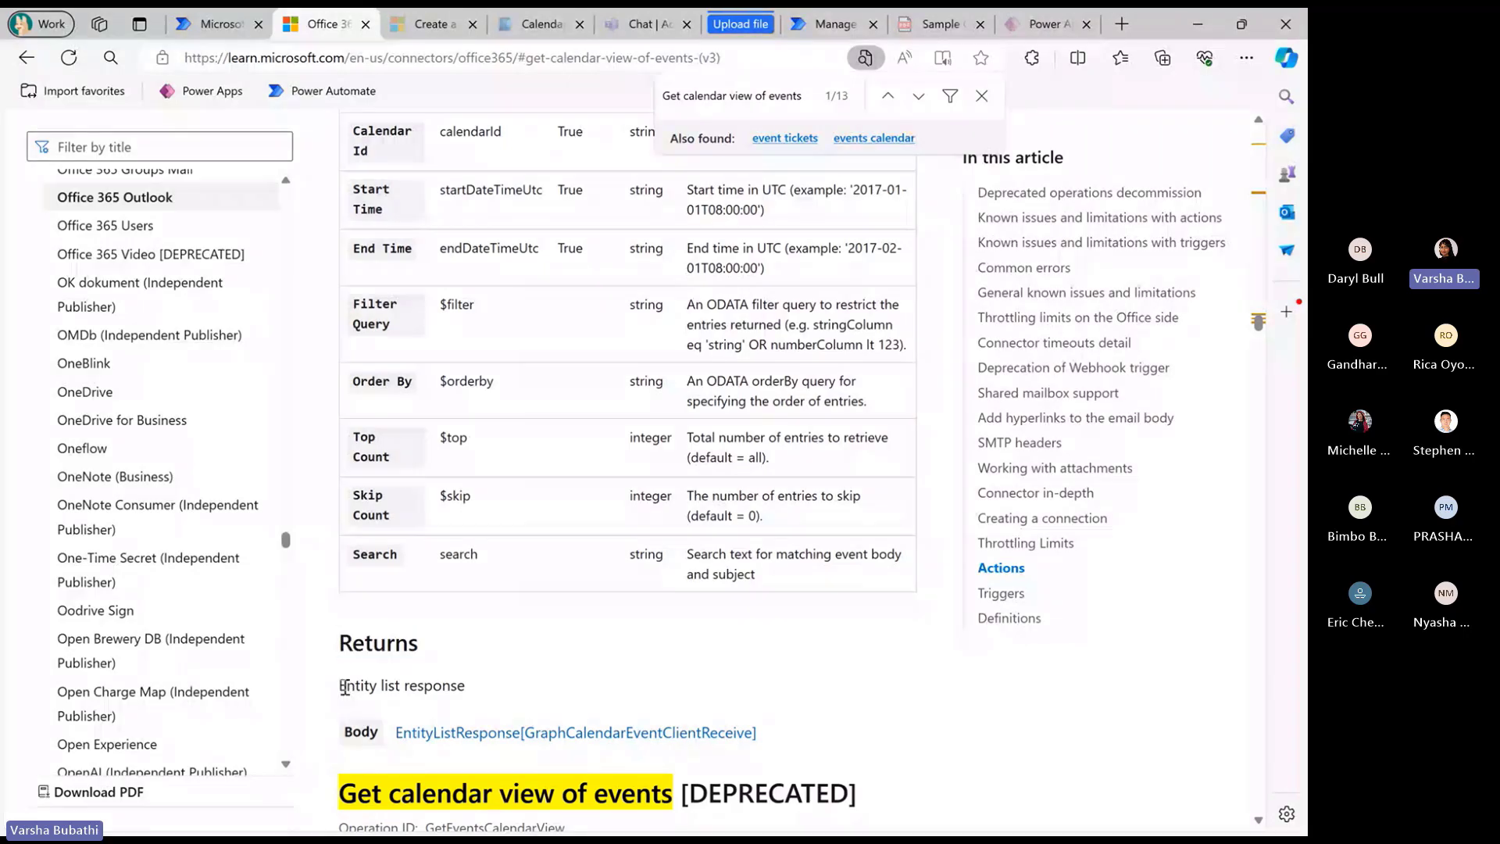
pyautogui.moveTo(344, 688); pyautogui.dragTo(483, 678)
pyautogui.click(587, 734)
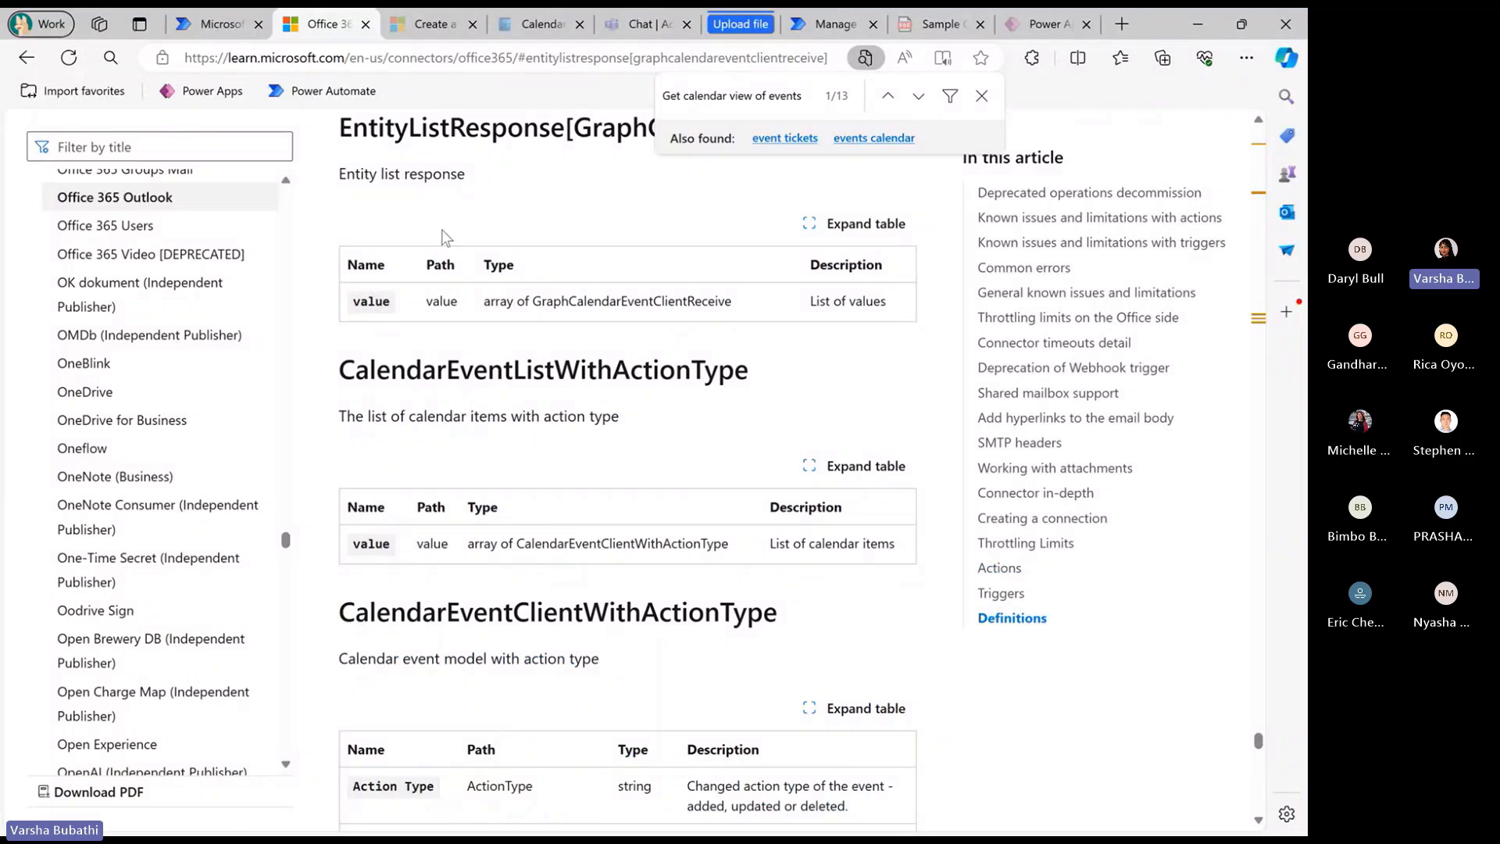
pyautogui.moveTo(467, 171); pyautogui.dragTo(380, 174)
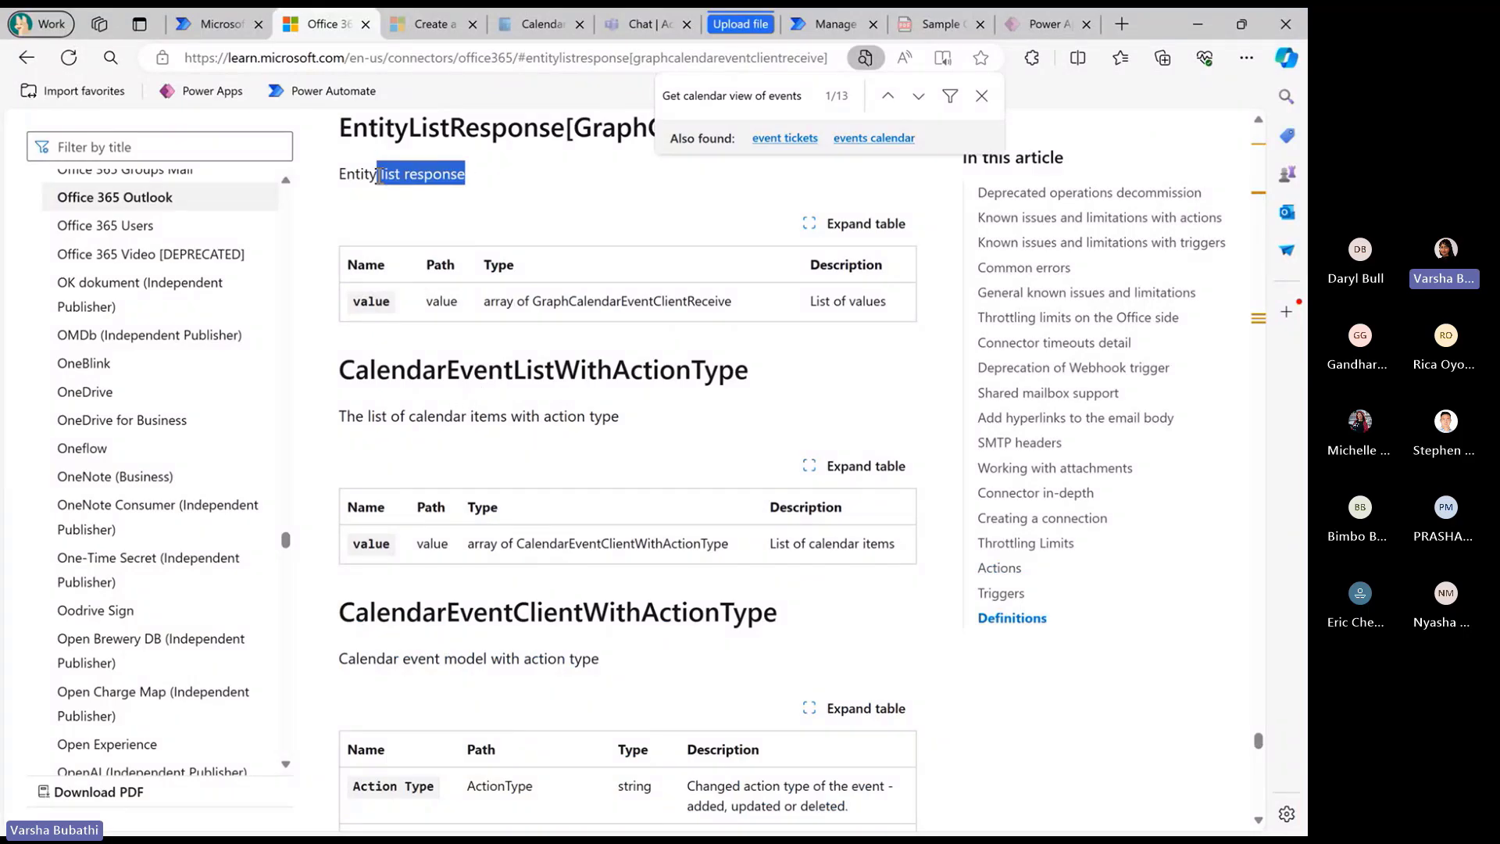
# Switch back to the Power Automate flow, check the Table action and open the "Send an email" action's parameters
pyautogui.hotkey('ctrl', 'shift', 'Tab')
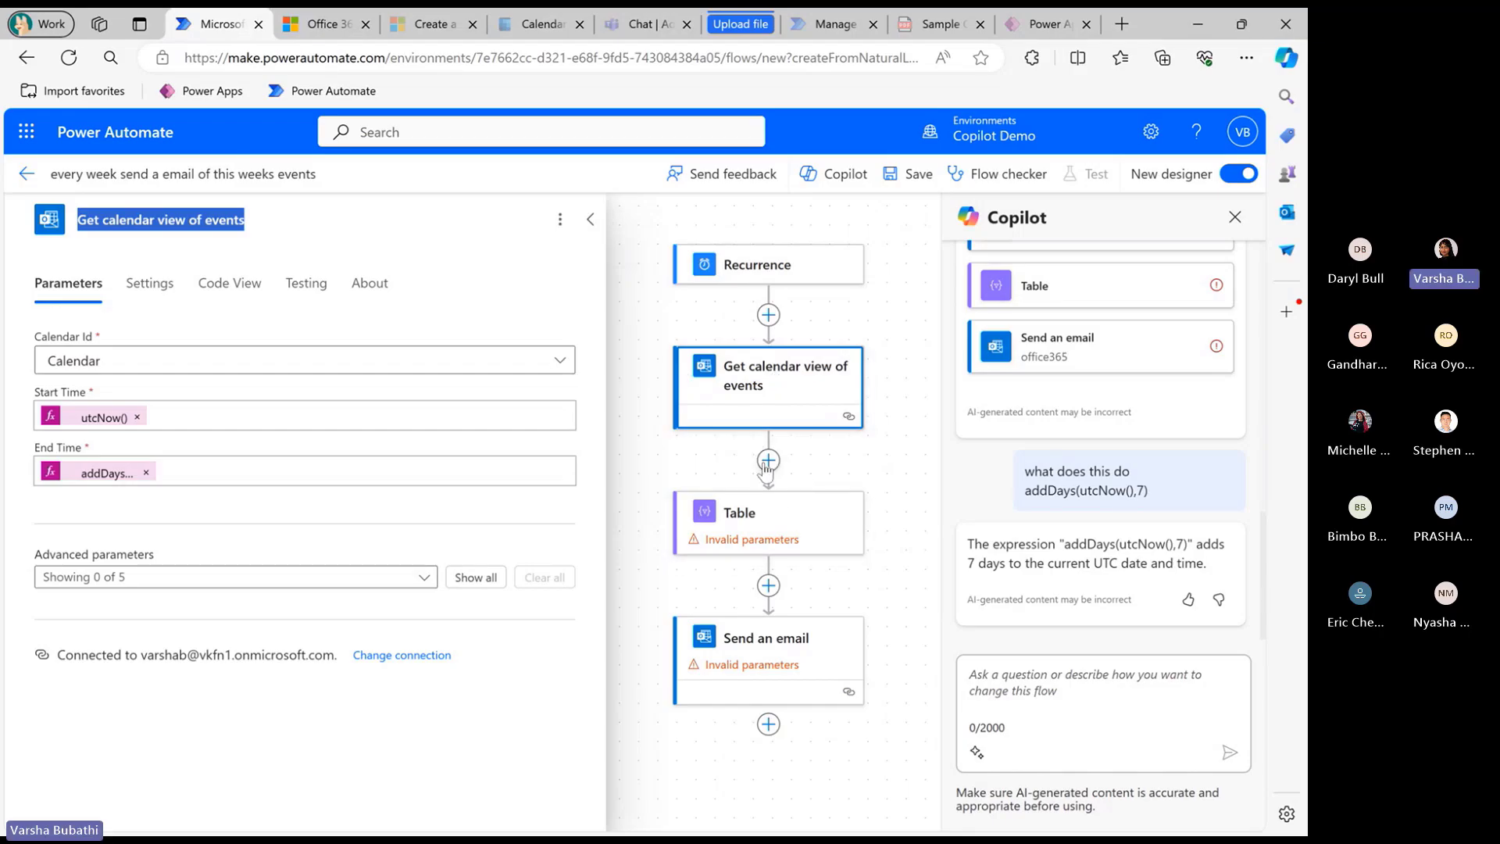
pyautogui.click(812, 537)
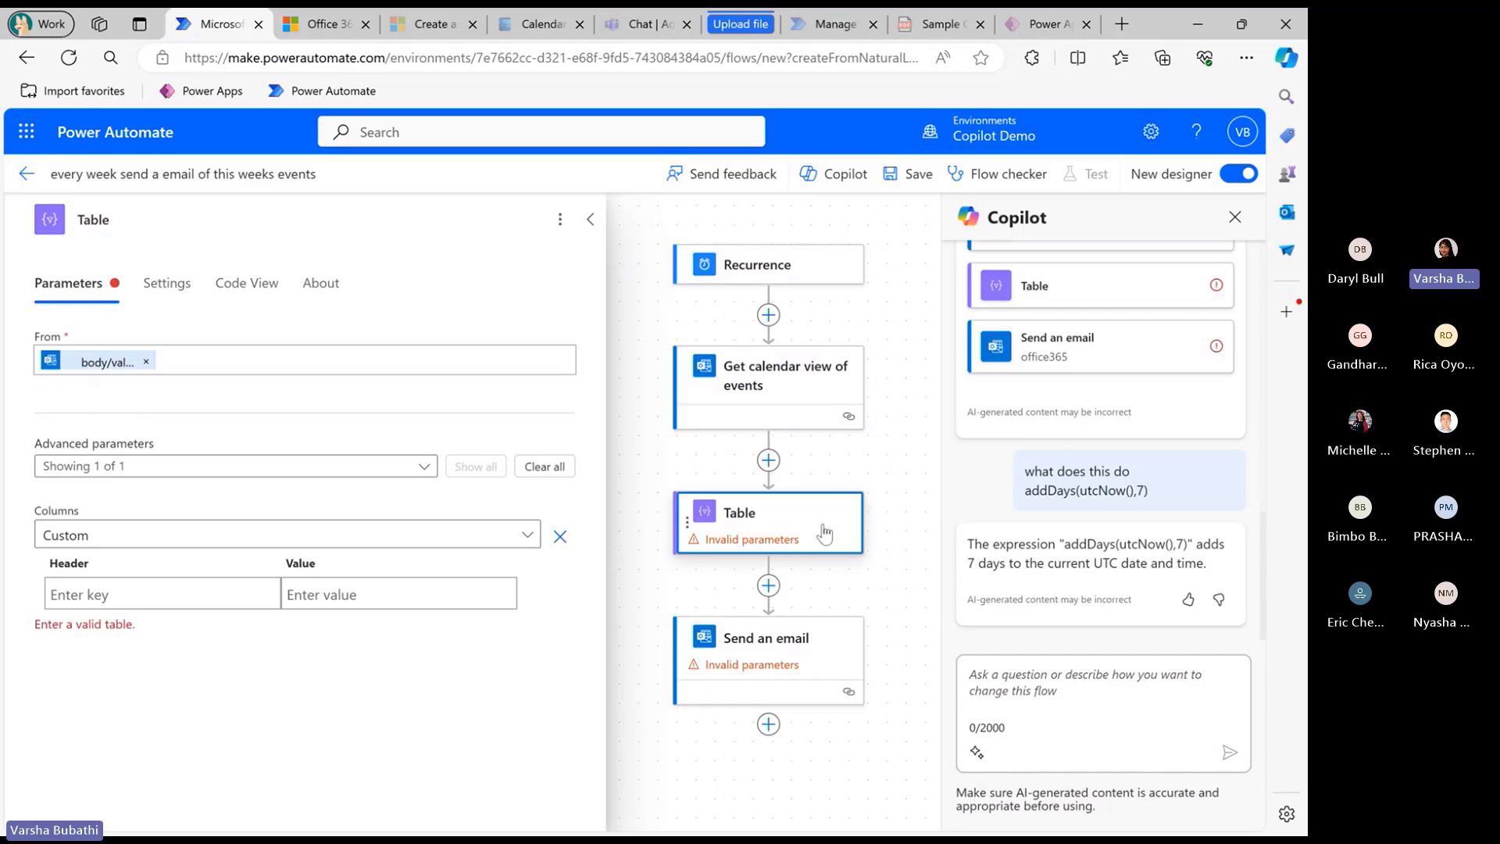
pyautogui.click(800, 662)
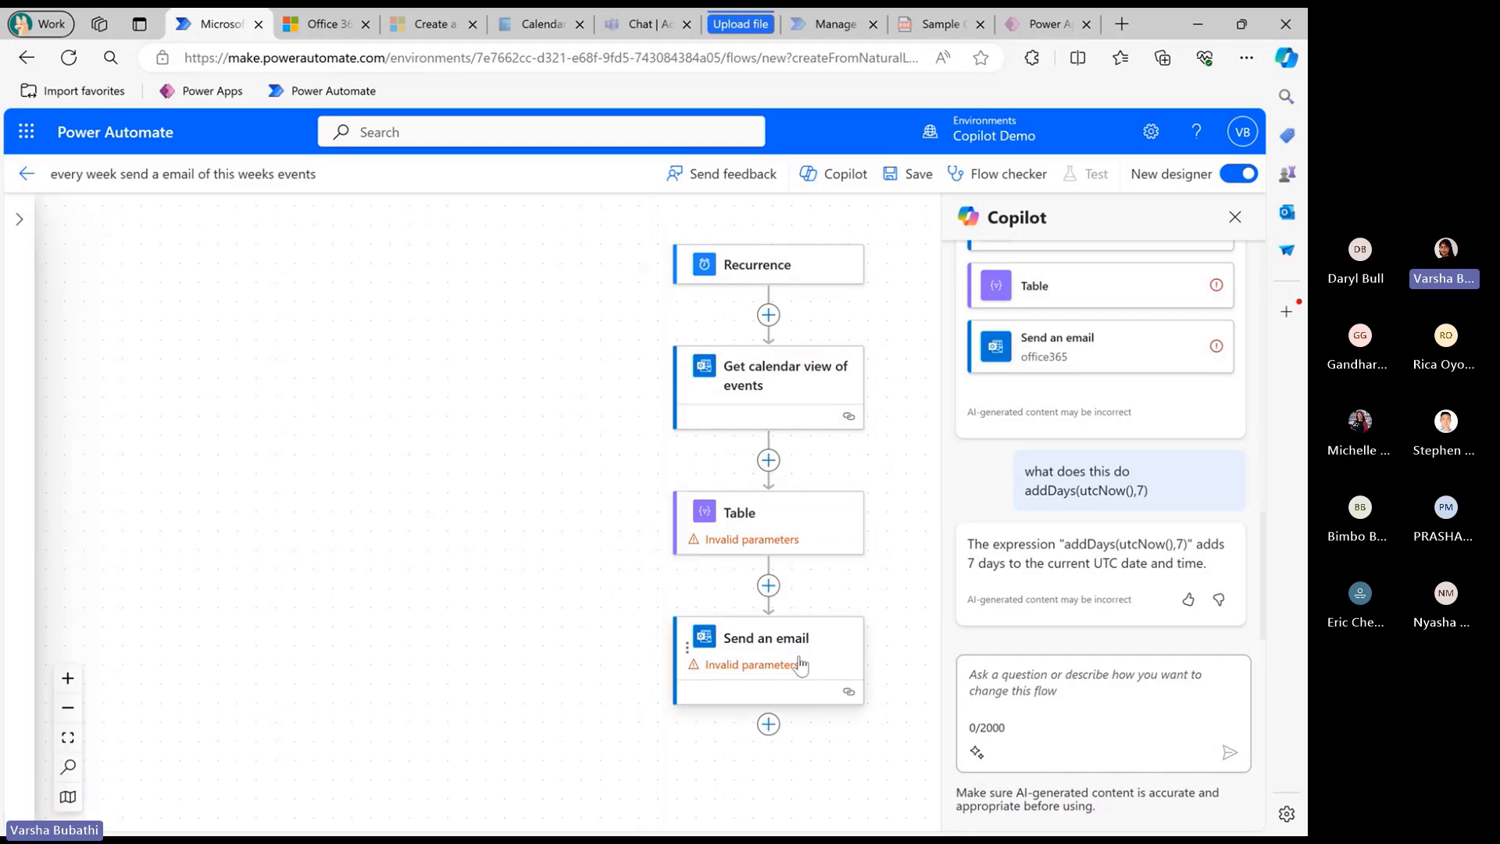
pyautogui.click(800, 662)
pyautogui.click(308, 547)
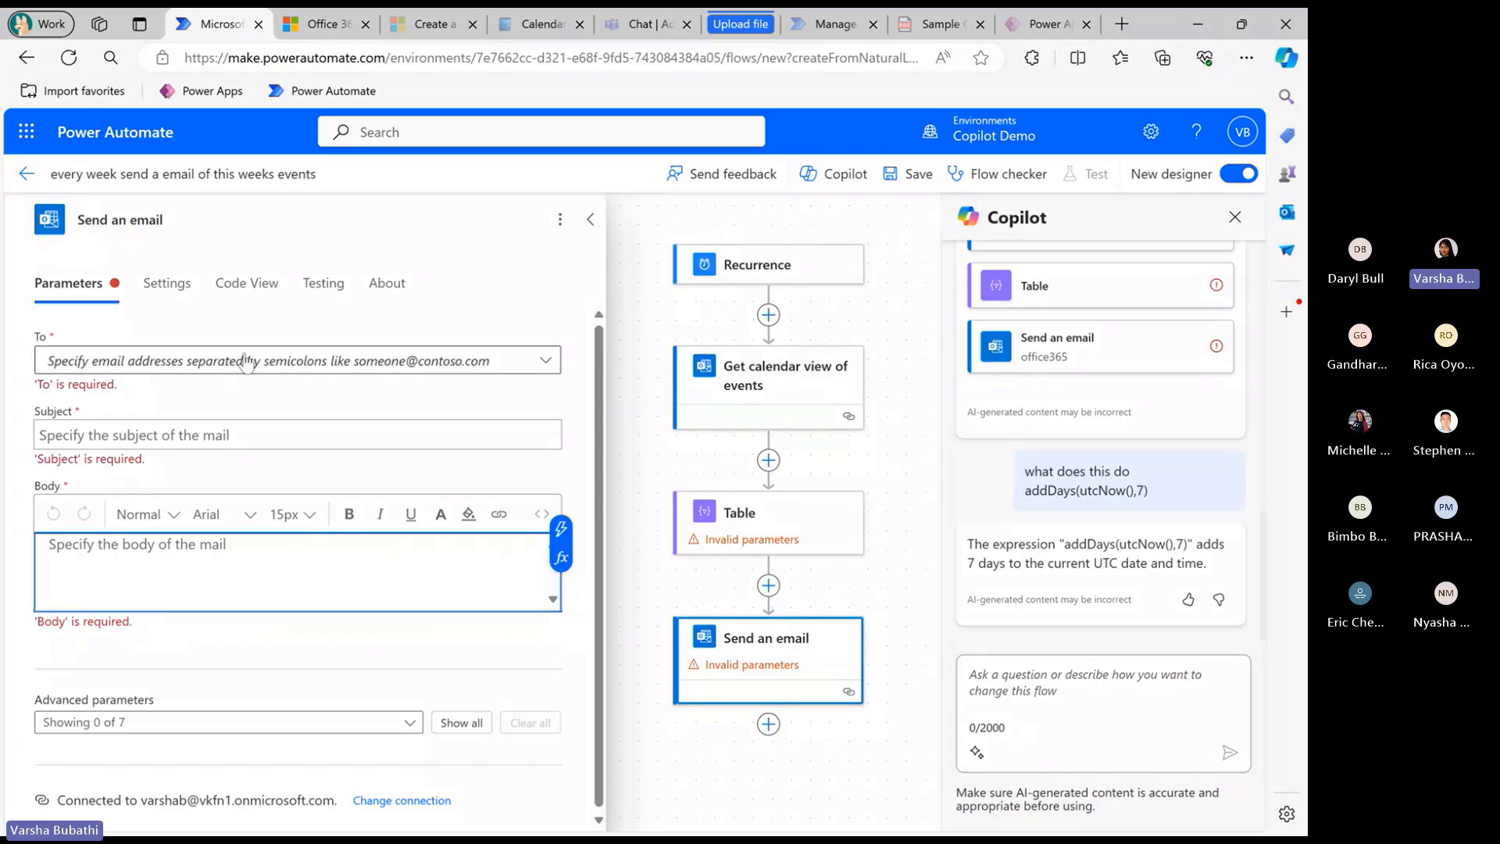
# Set the email's To field to the connected account's email address as a custom value and its Subject to "Events"
pyautogui.click(419, 367)
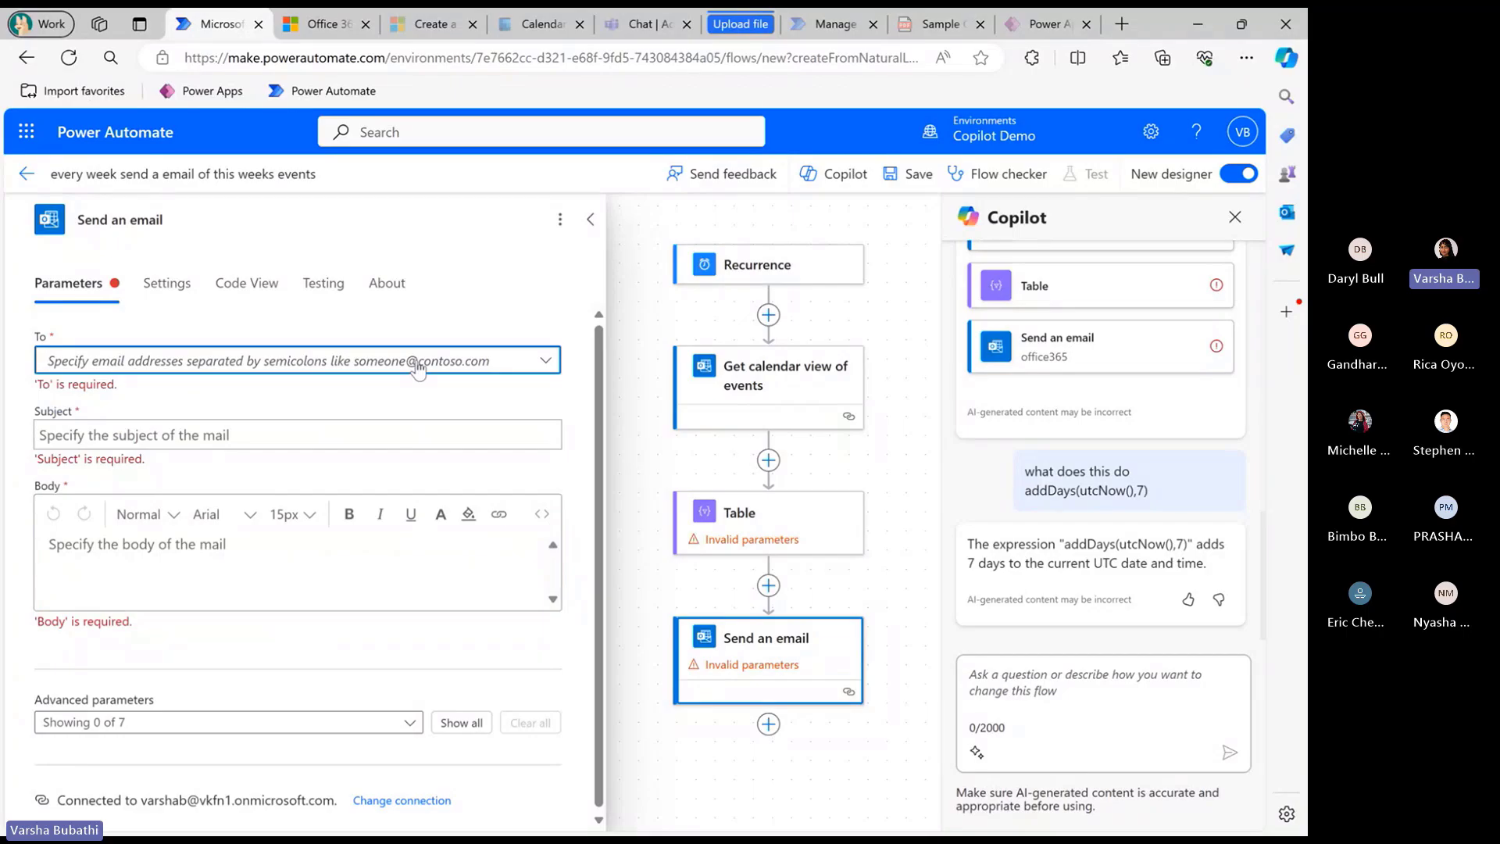
pyautogui.click(339, 360)
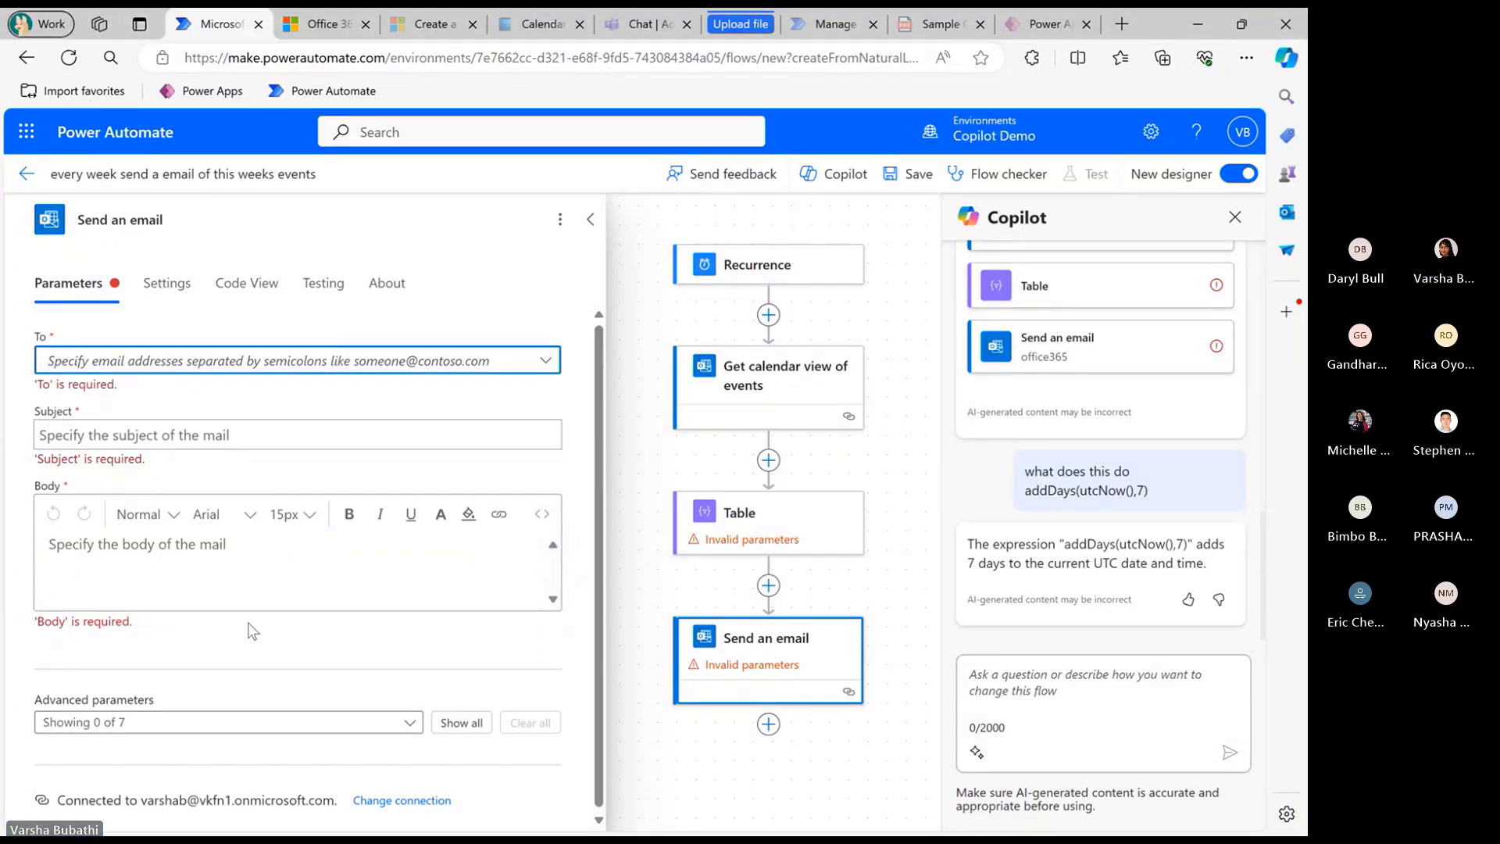
pyautogui.hotkey('ctrl', 'v')
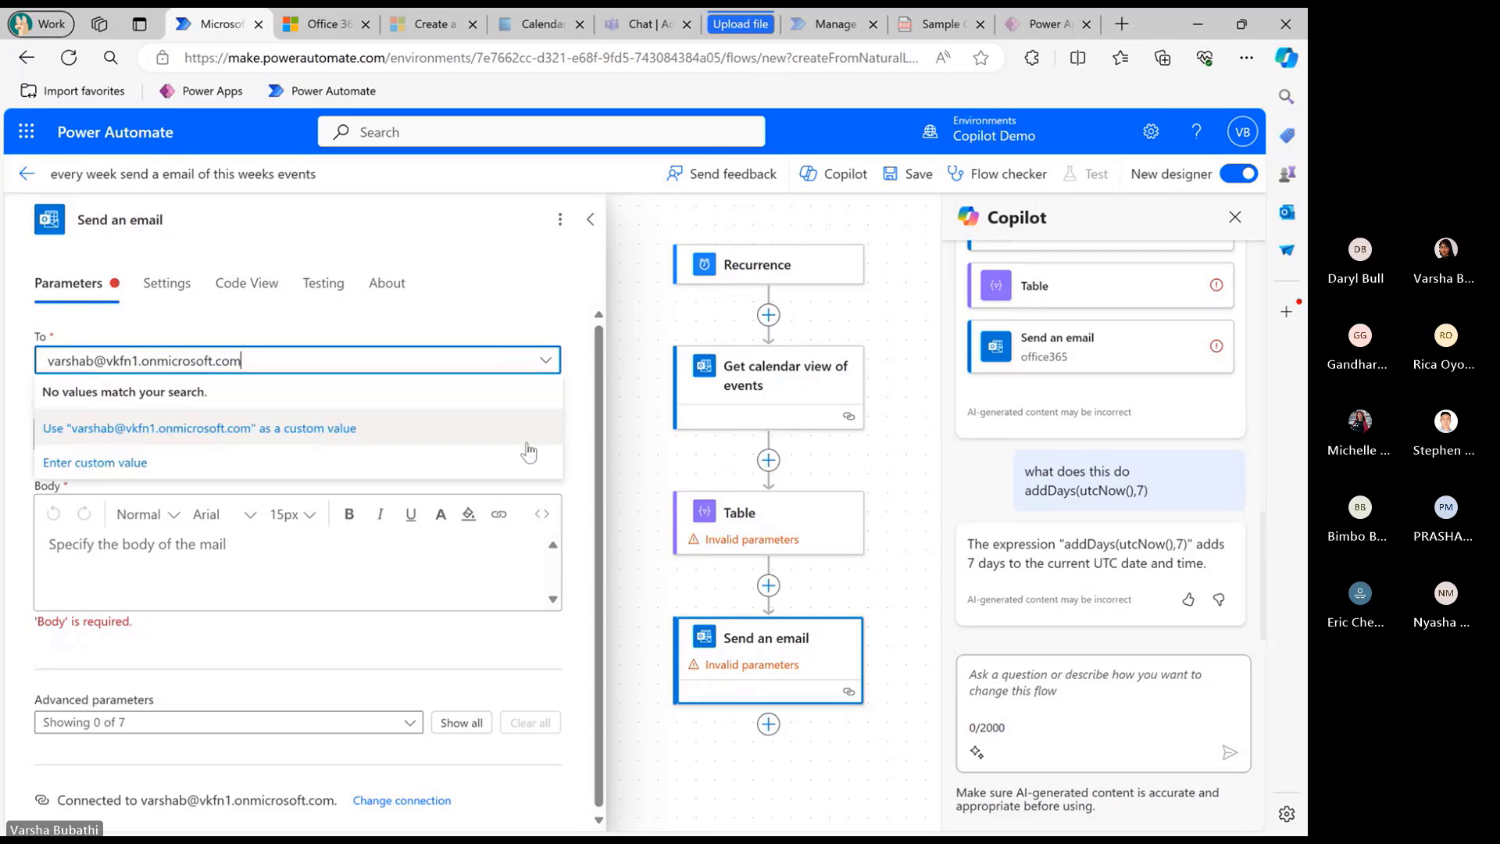
pyautogui.click(312, 595)
pyautogui.click(201, 360)
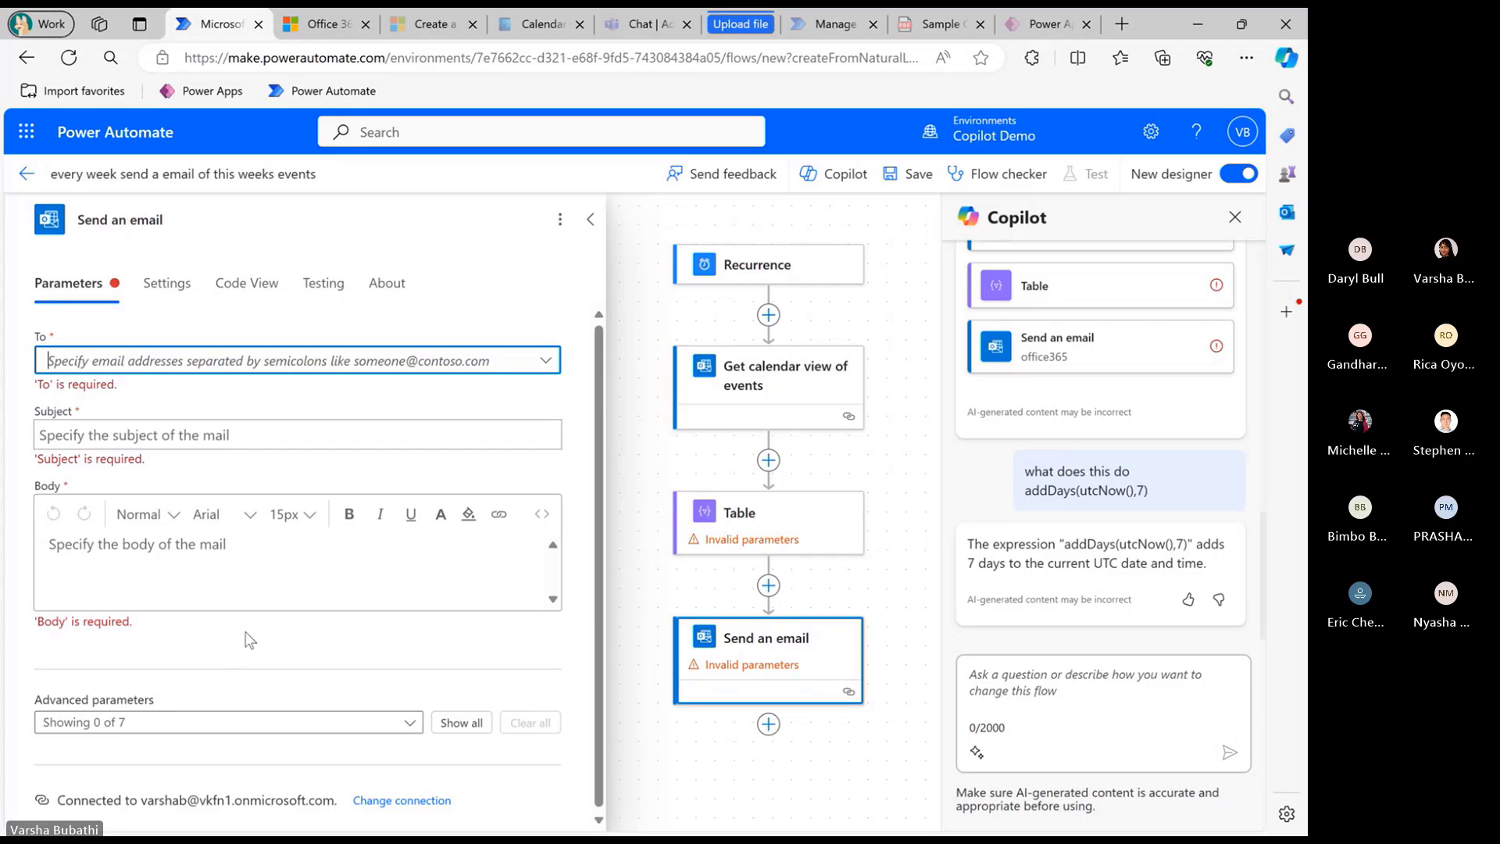
pyautogui.hotkey('ctrl', 'v')
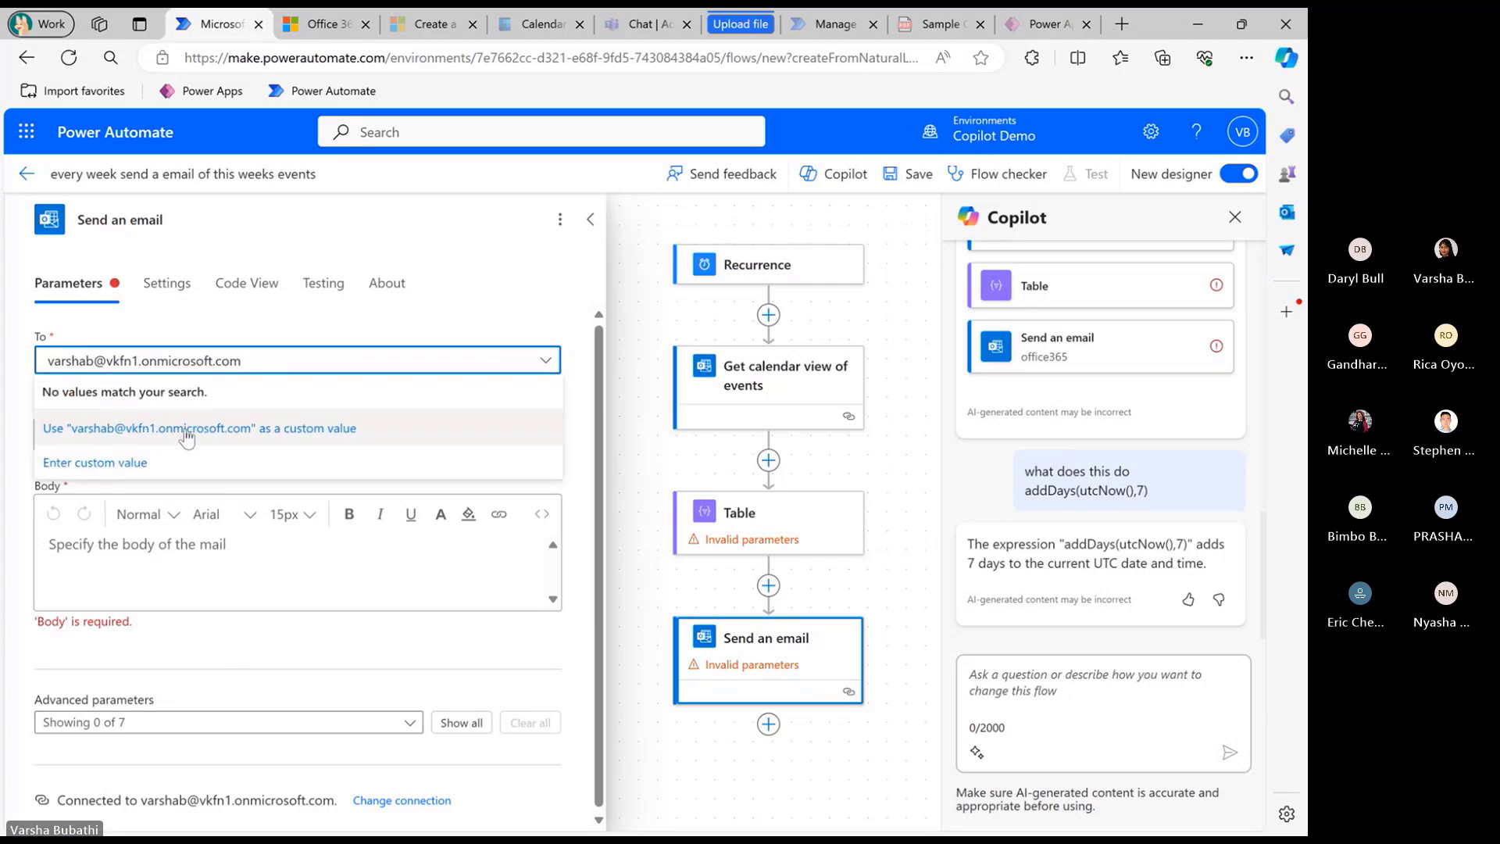
pyautogui.click(184, 426)
pyautogui.click(102, 444)
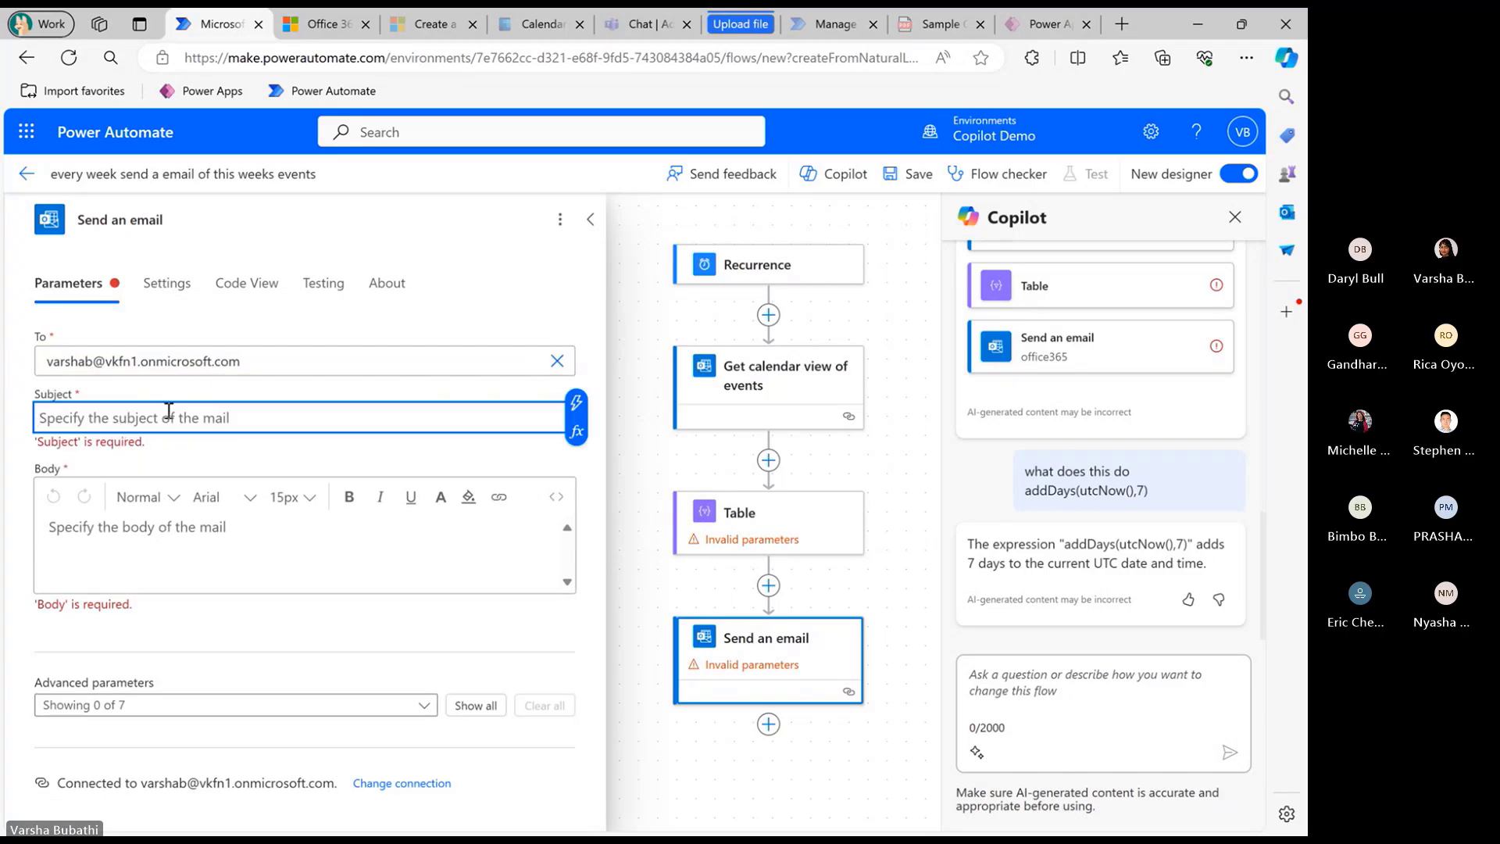
pyautogui.write('Events')
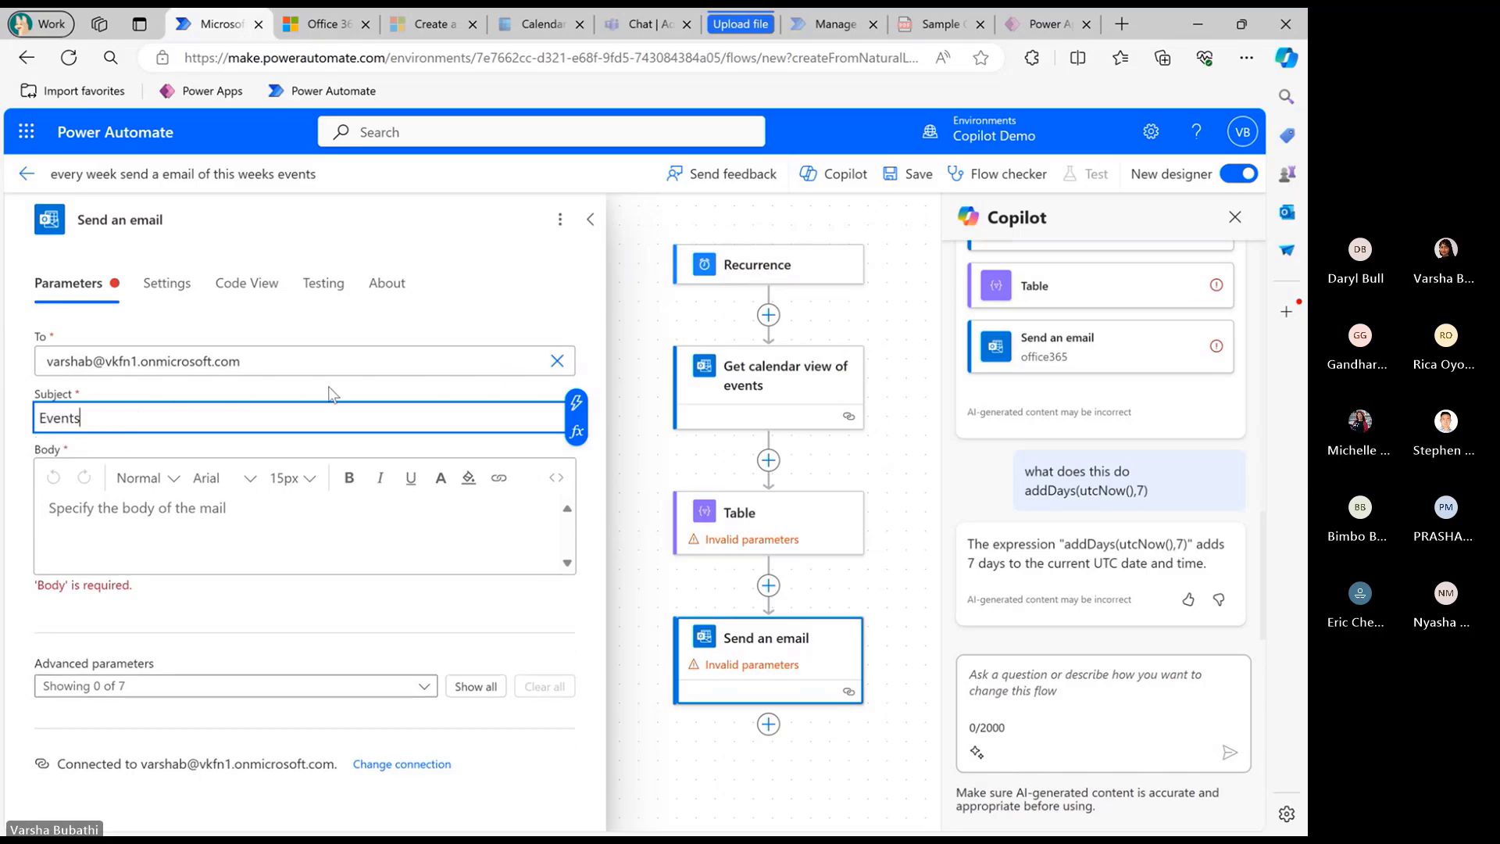
# Insert the Subject output of Get calendar view of events into the Body of the "Send an email" action
pyautogui.click(262, 507)
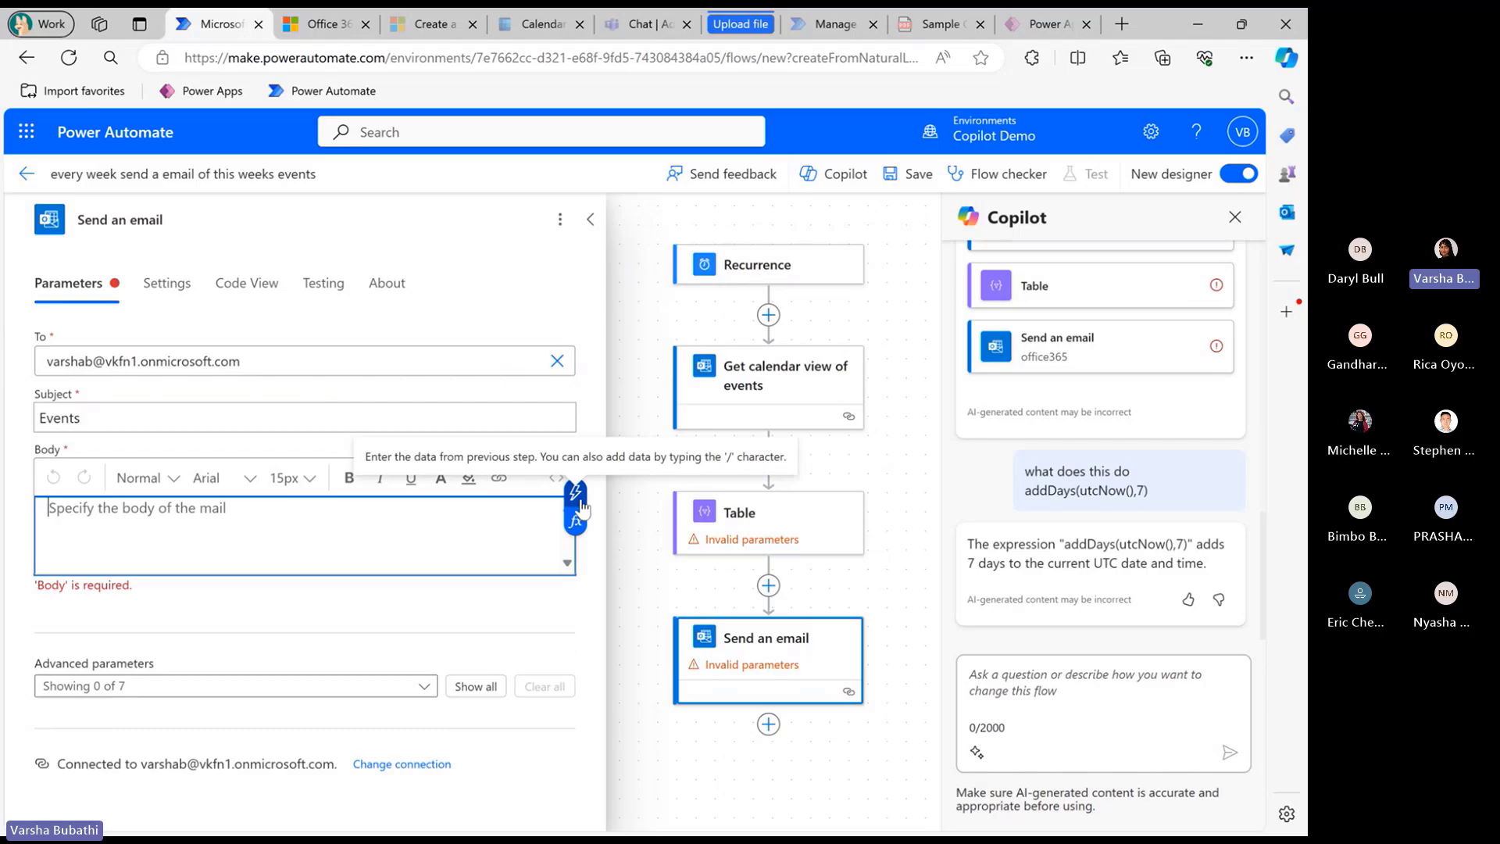
pyautogui.click(577, 493)
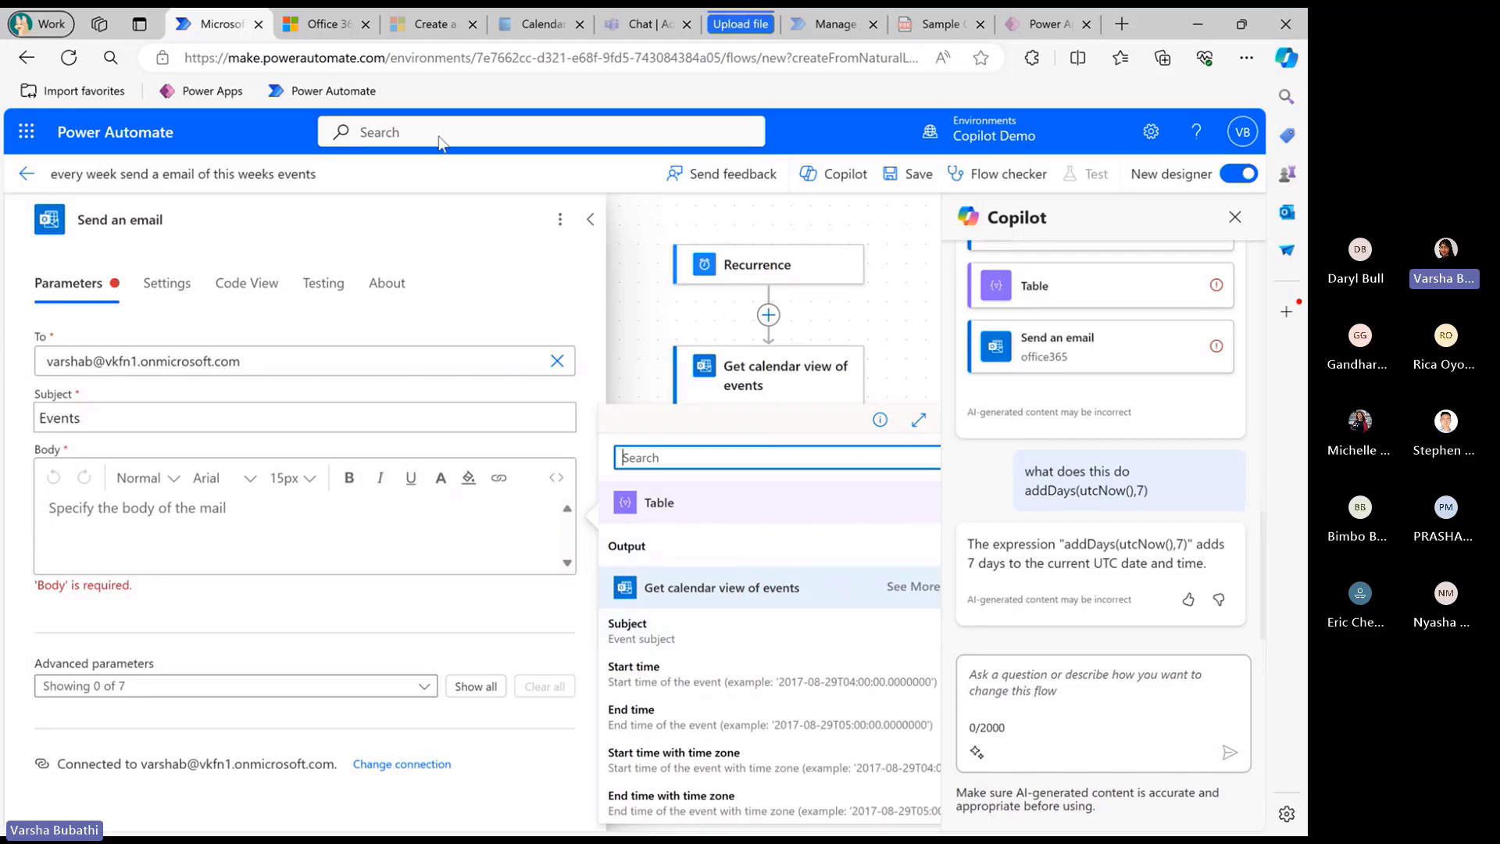
pyautogui.click(321, 31)
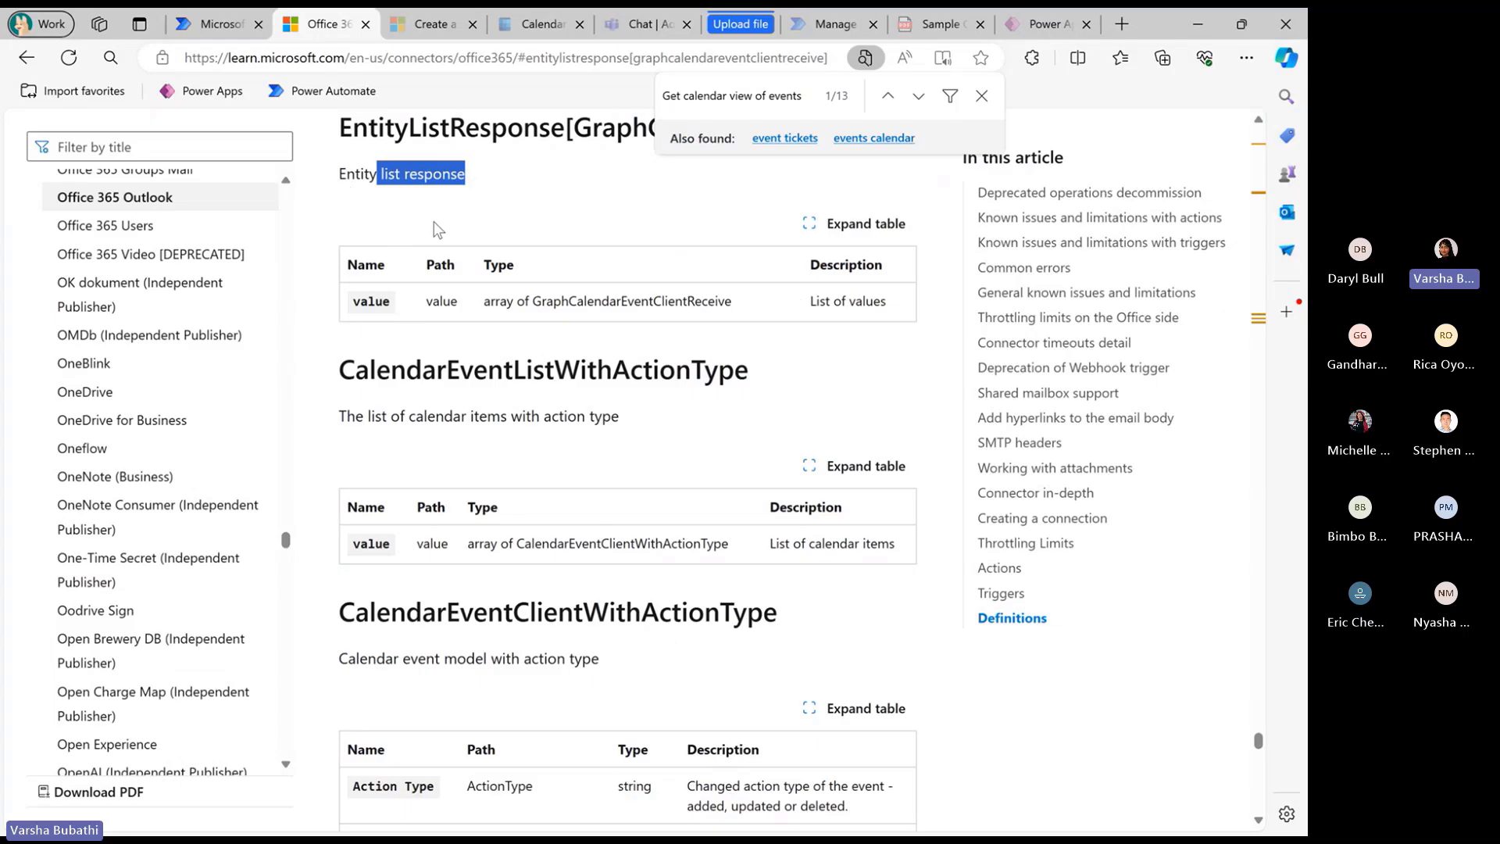
pyautogui.click(212, 22)
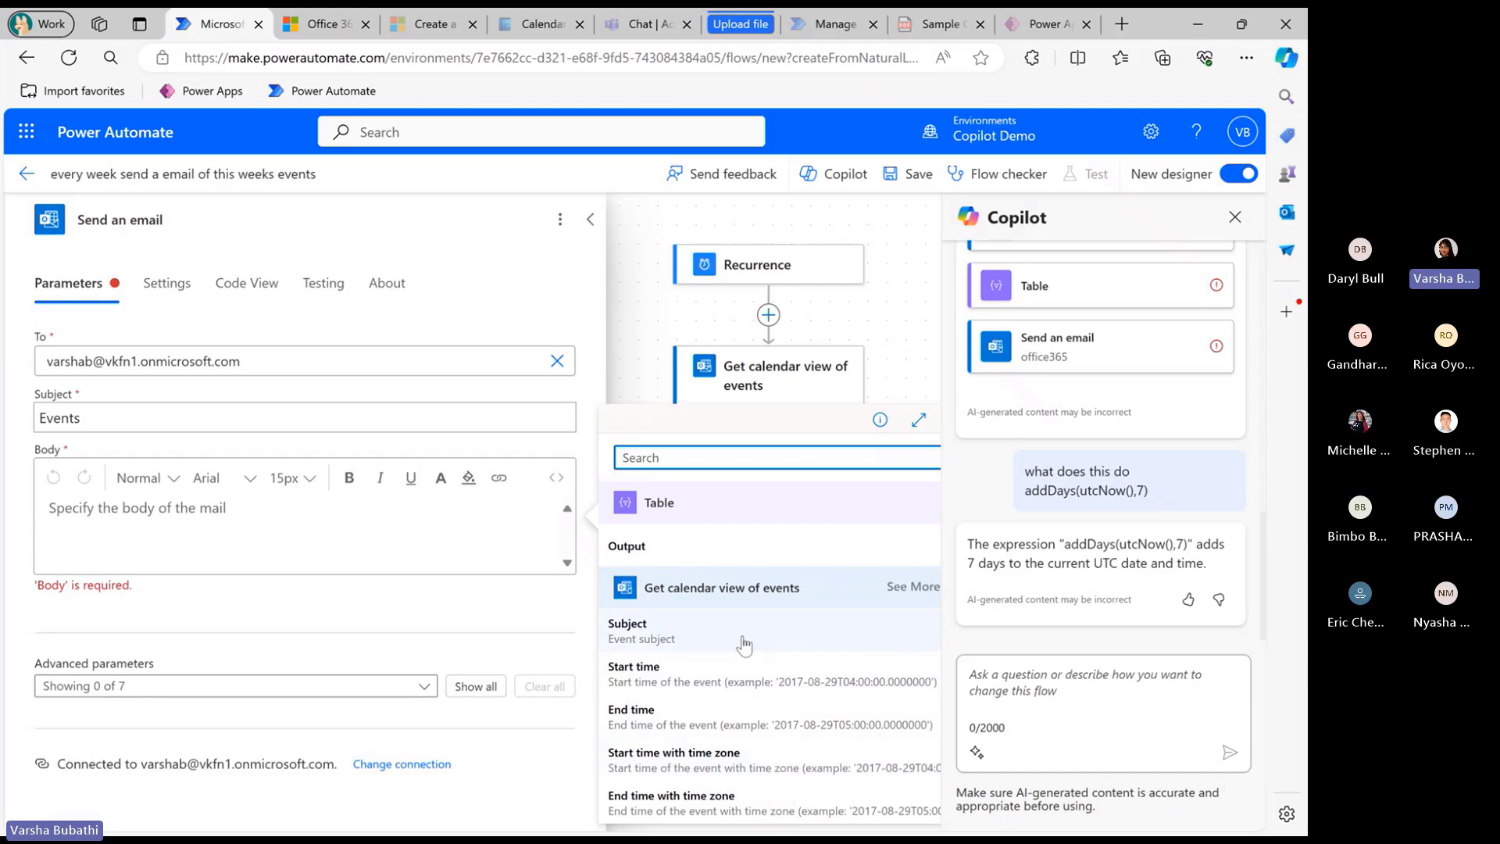
pyautogui.click(343, 528)
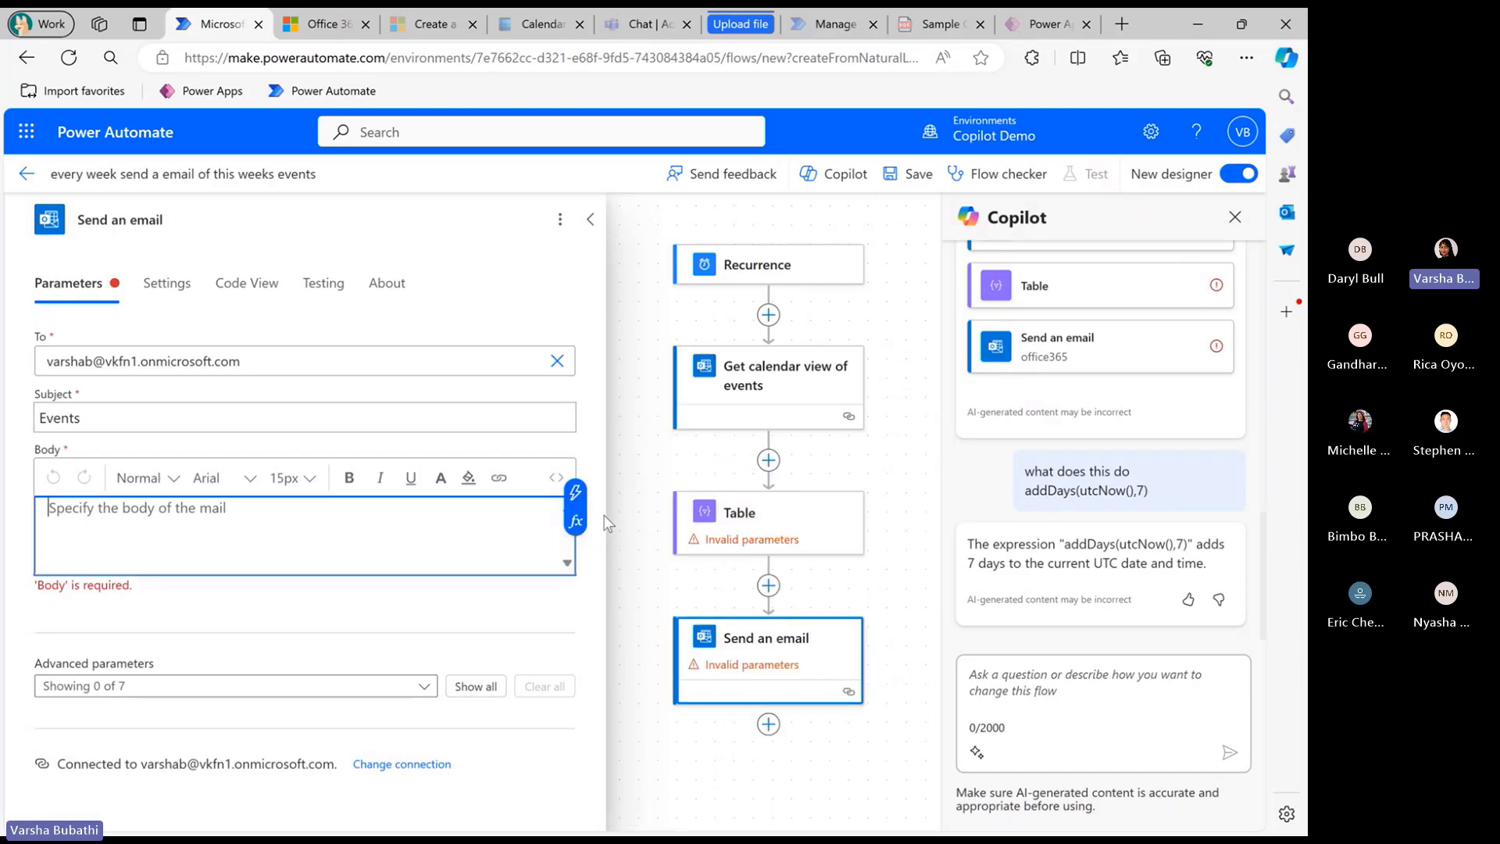
pyautogui.click(575, 492)
pyautogui.click(732, 637)
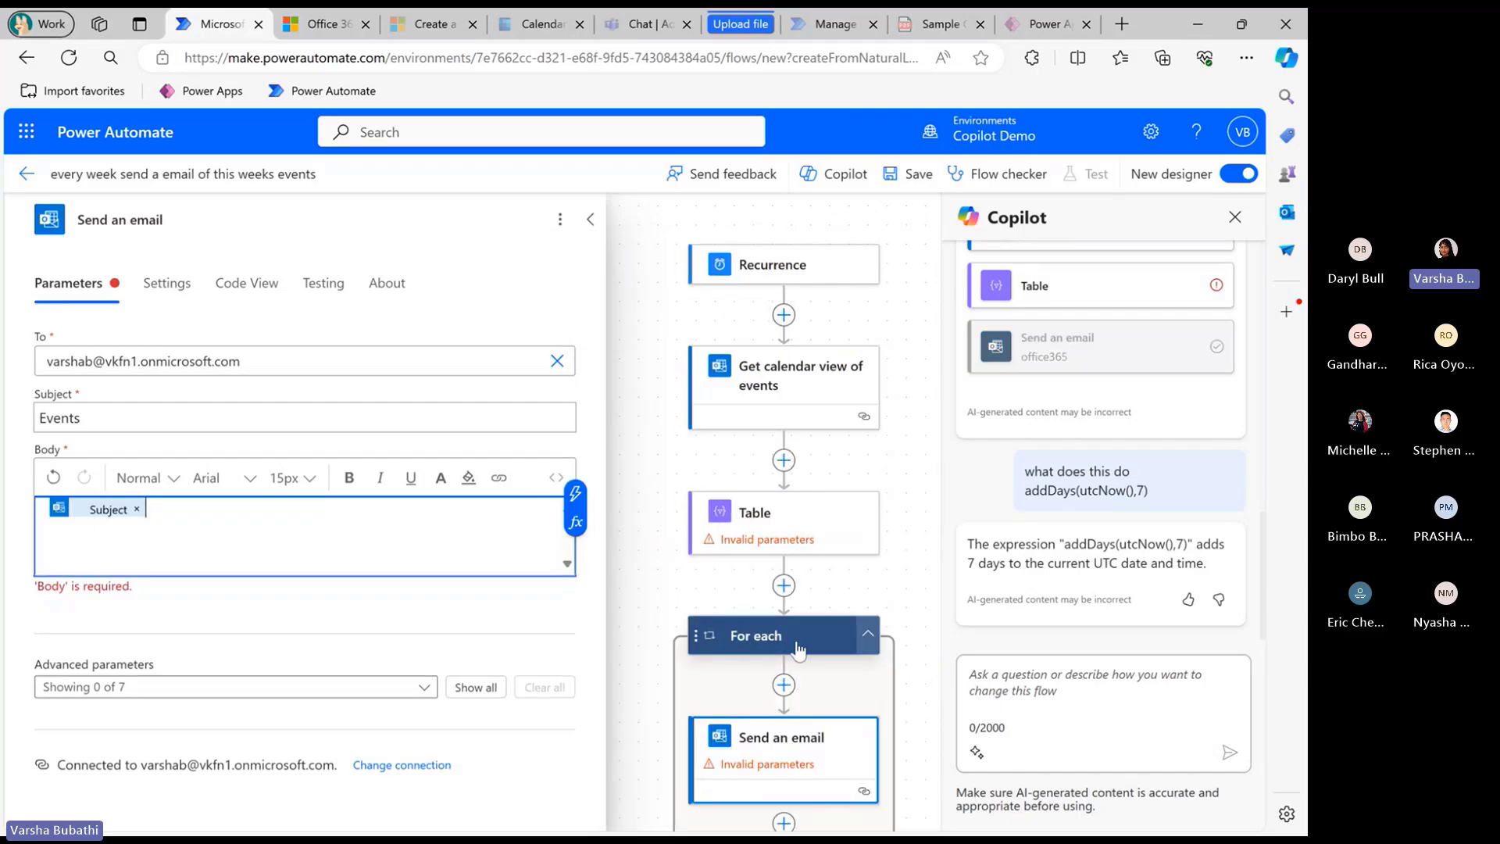
# Check which previous-step output the For each loop around "Send an email" iterates over
pyautogui.scroll(-1, 777, 686)
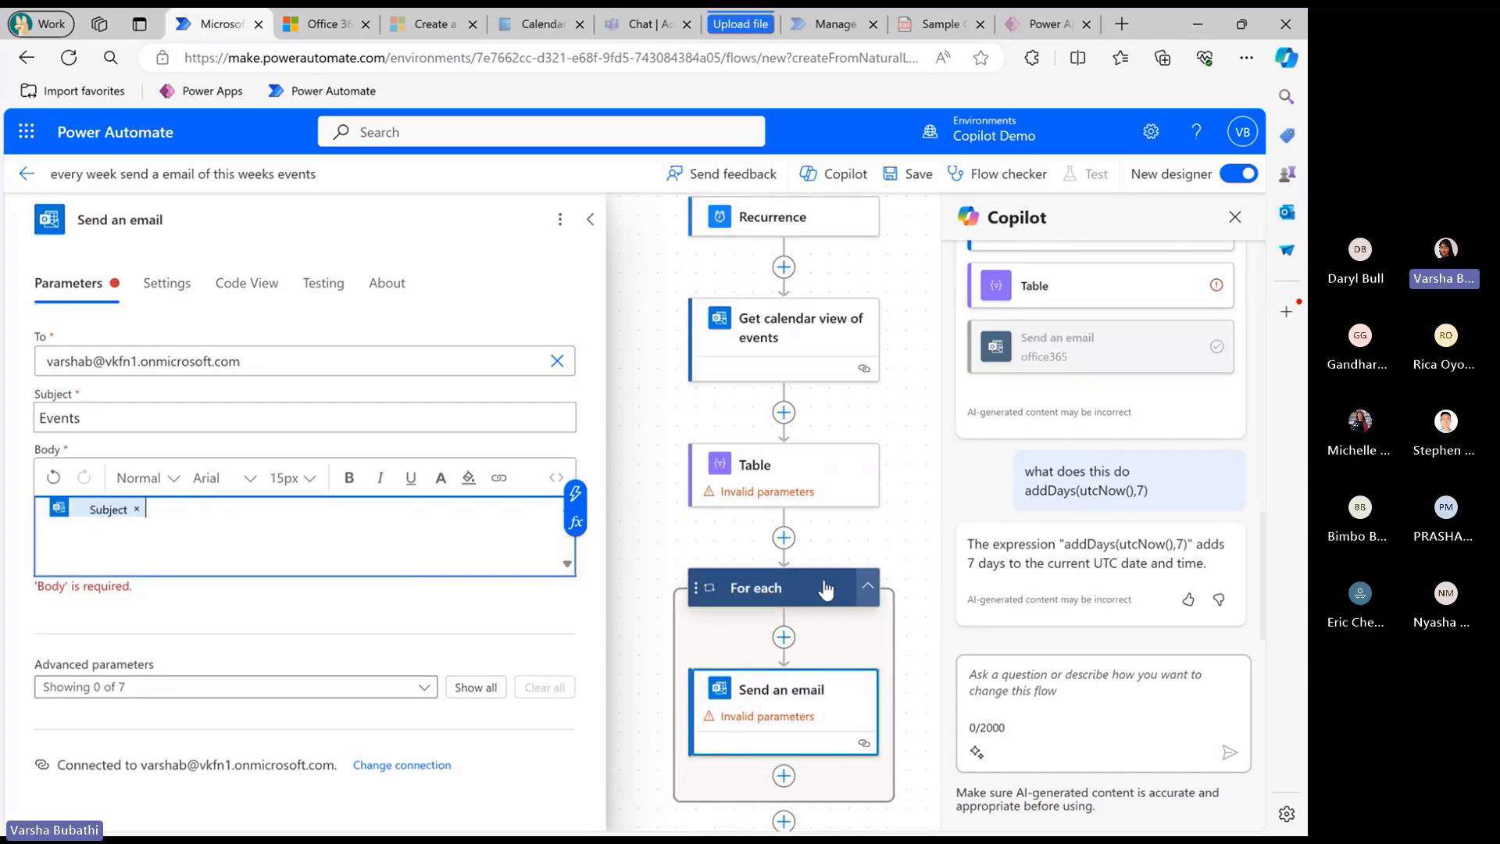
pyautogui.click(750, 585)
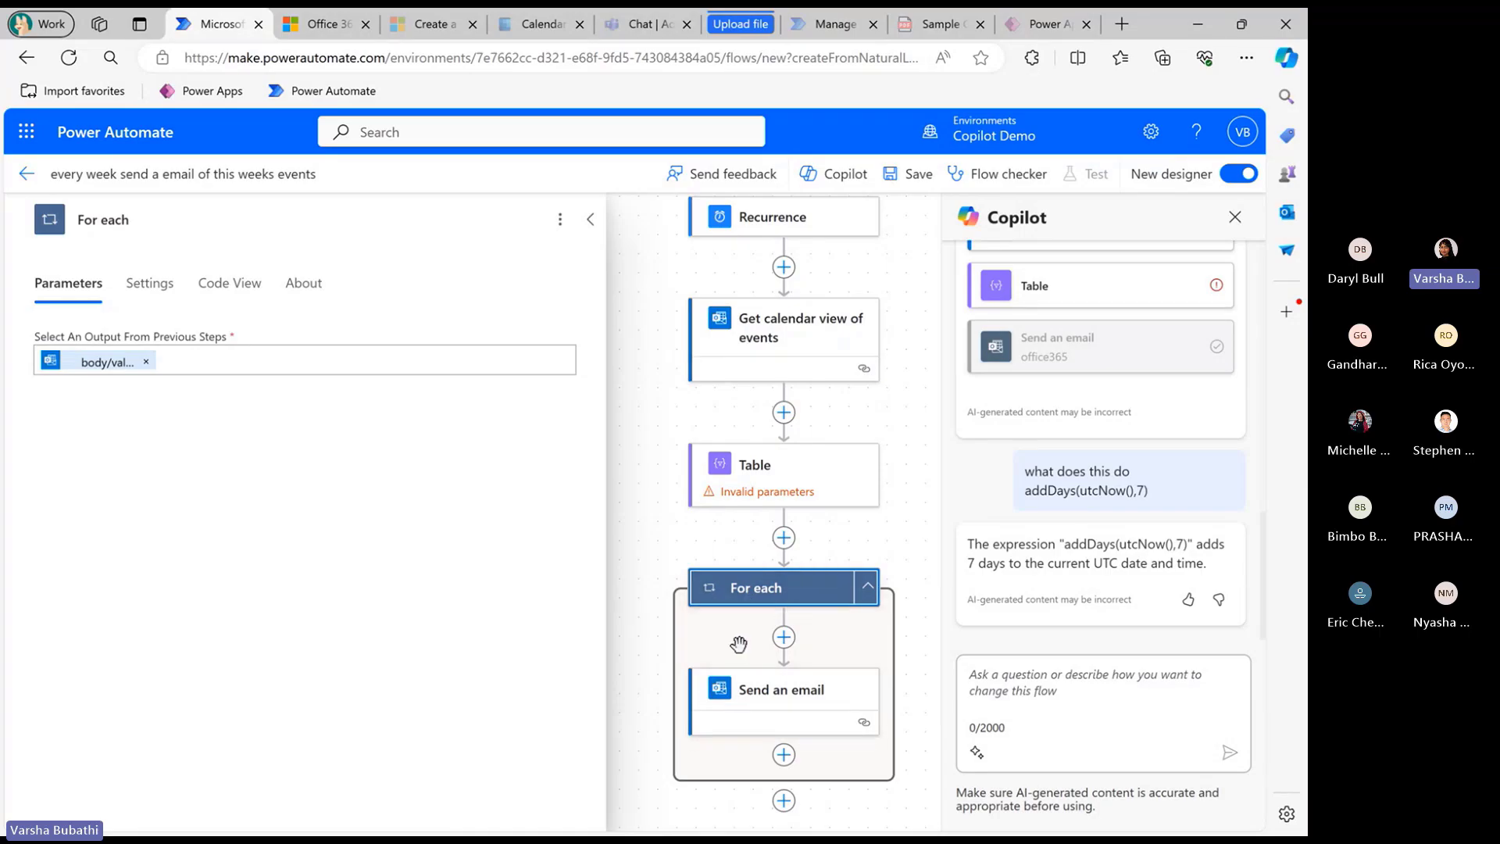
pyautogui.rightClick(805, 593)
pyautogui.press('Escape')
pyautogui.click(662, 530)
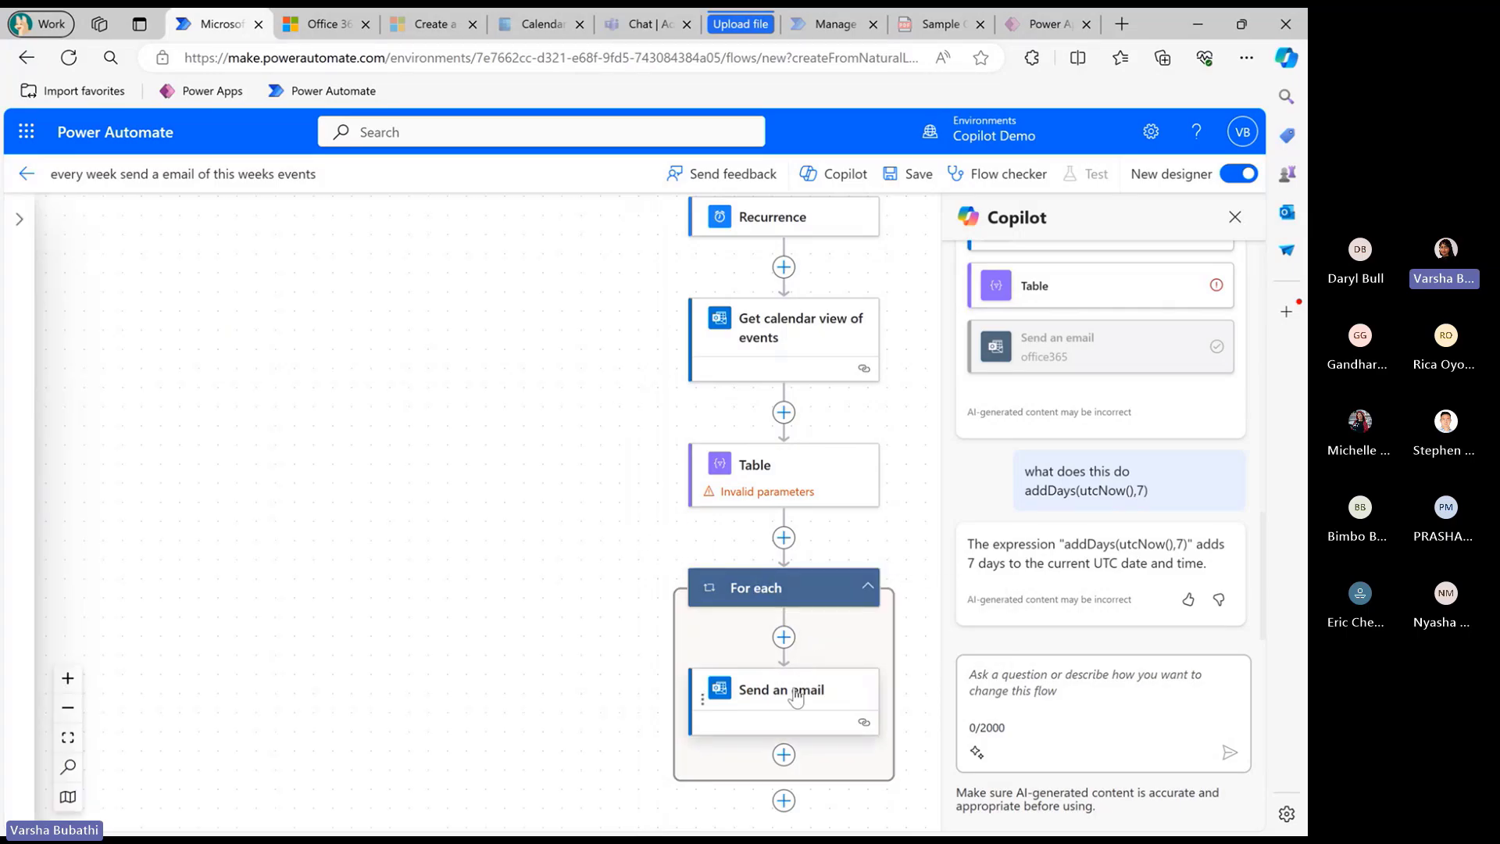
# Move the "Send an email" action out of the For each loop to directly after Table, and delete the loop
pyautogui.moveTo(816, 678); pyautogui.dragTo(790, 539)
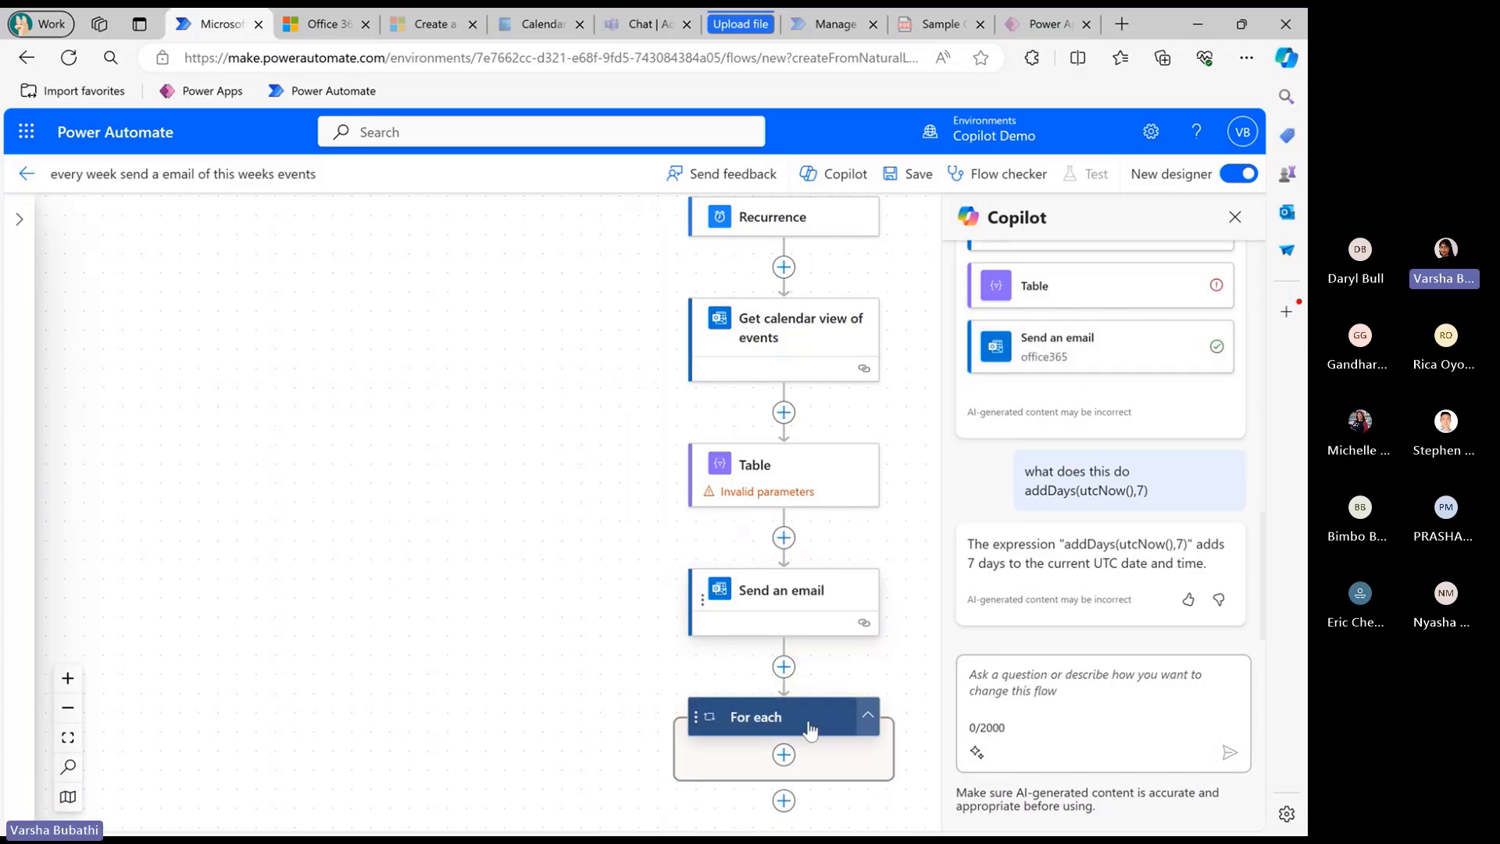
pyautogui.rightClick(810, 720)
pyautogui.click(865, 736)
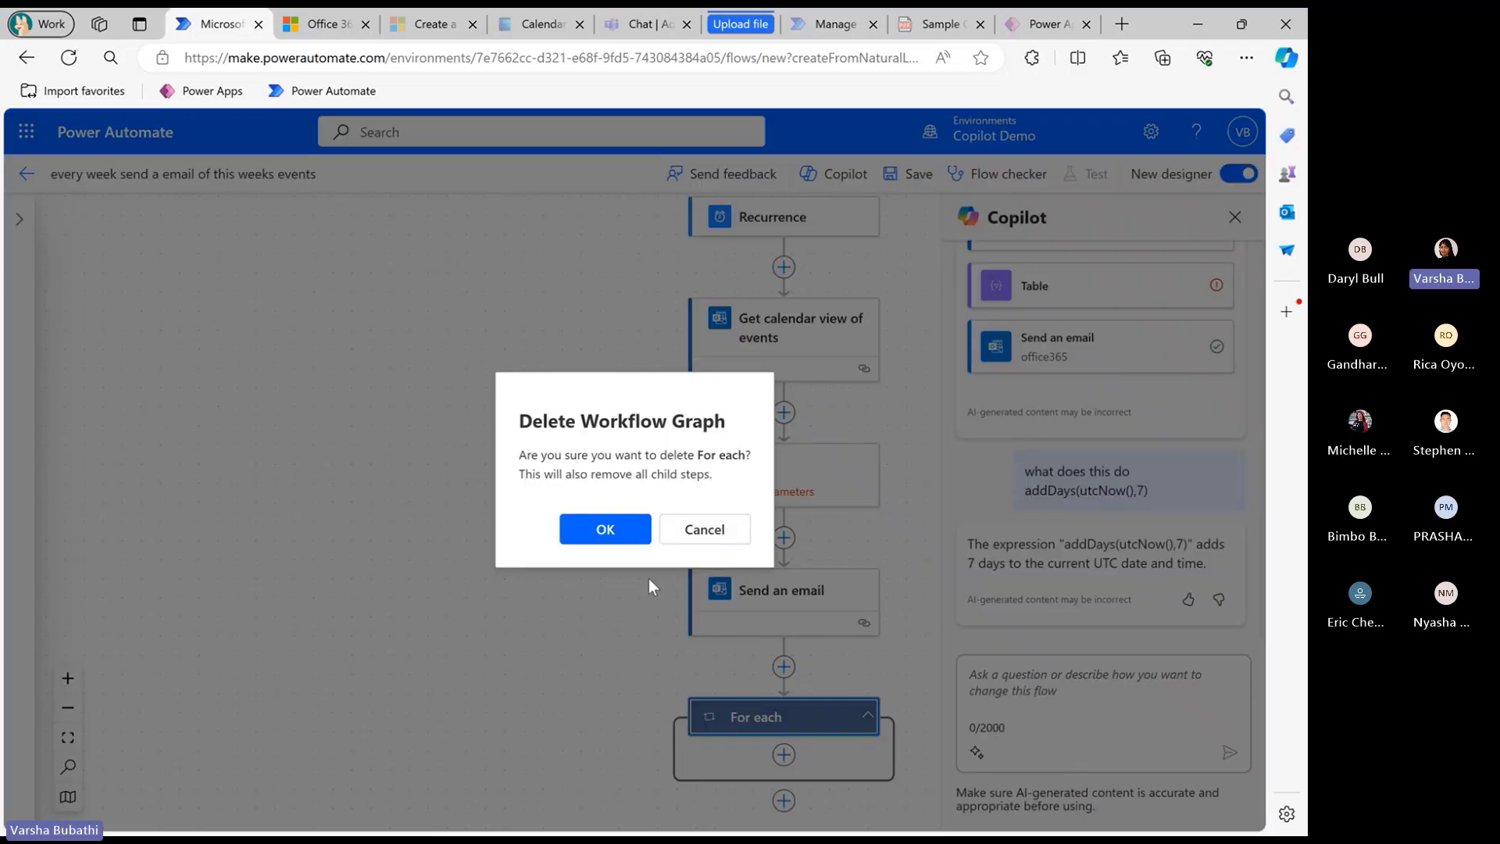
pyautogui.click(602, 539)
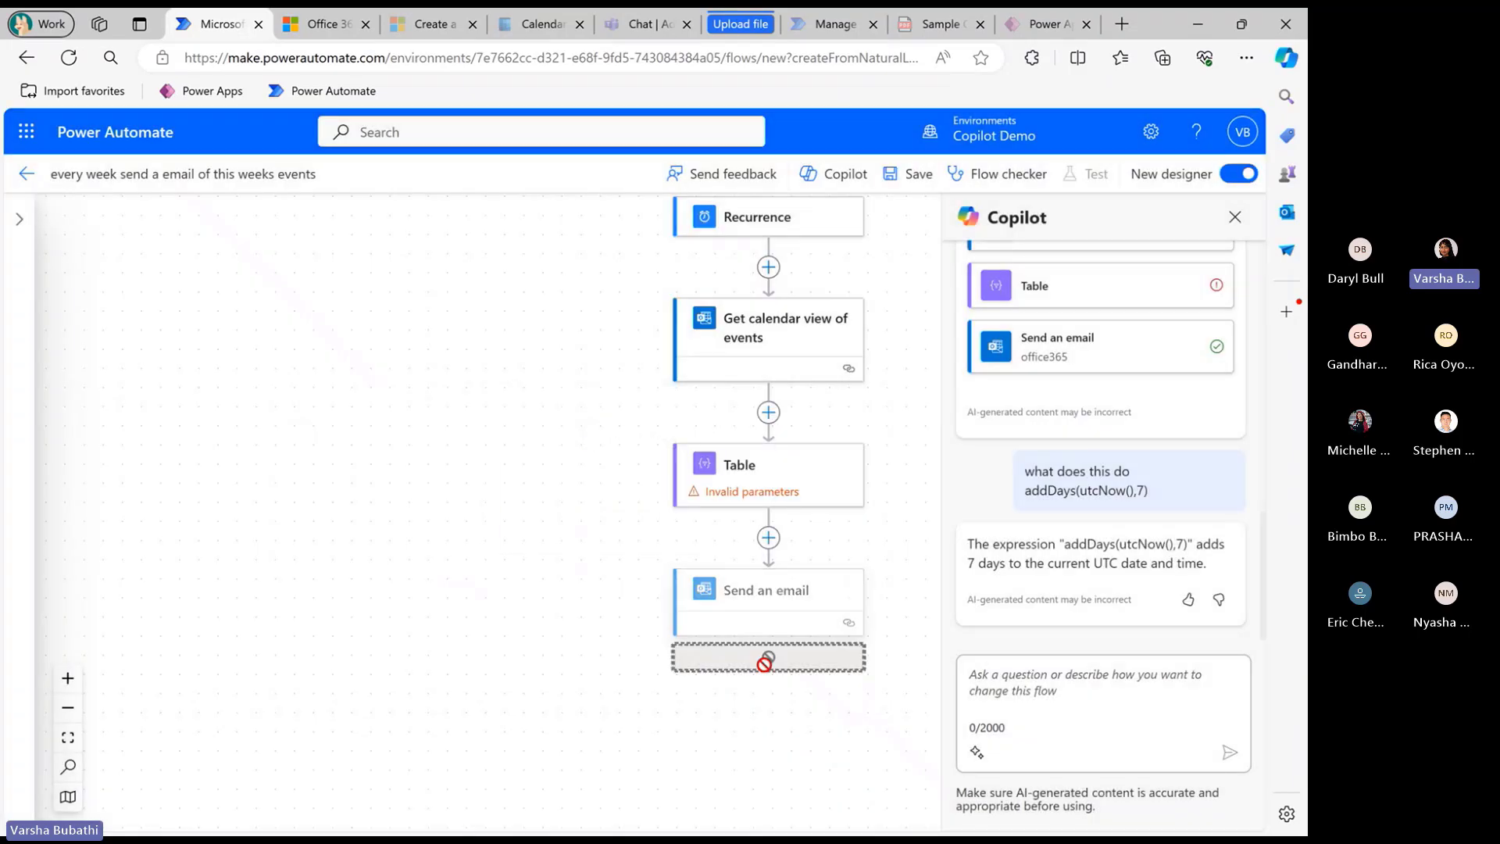
# Add a custom column to the Table action with header "Event" and the calendar event's Subject as its value
pyautogui.moveTo(530, 474); pyautogui.dragTo(428, 536)
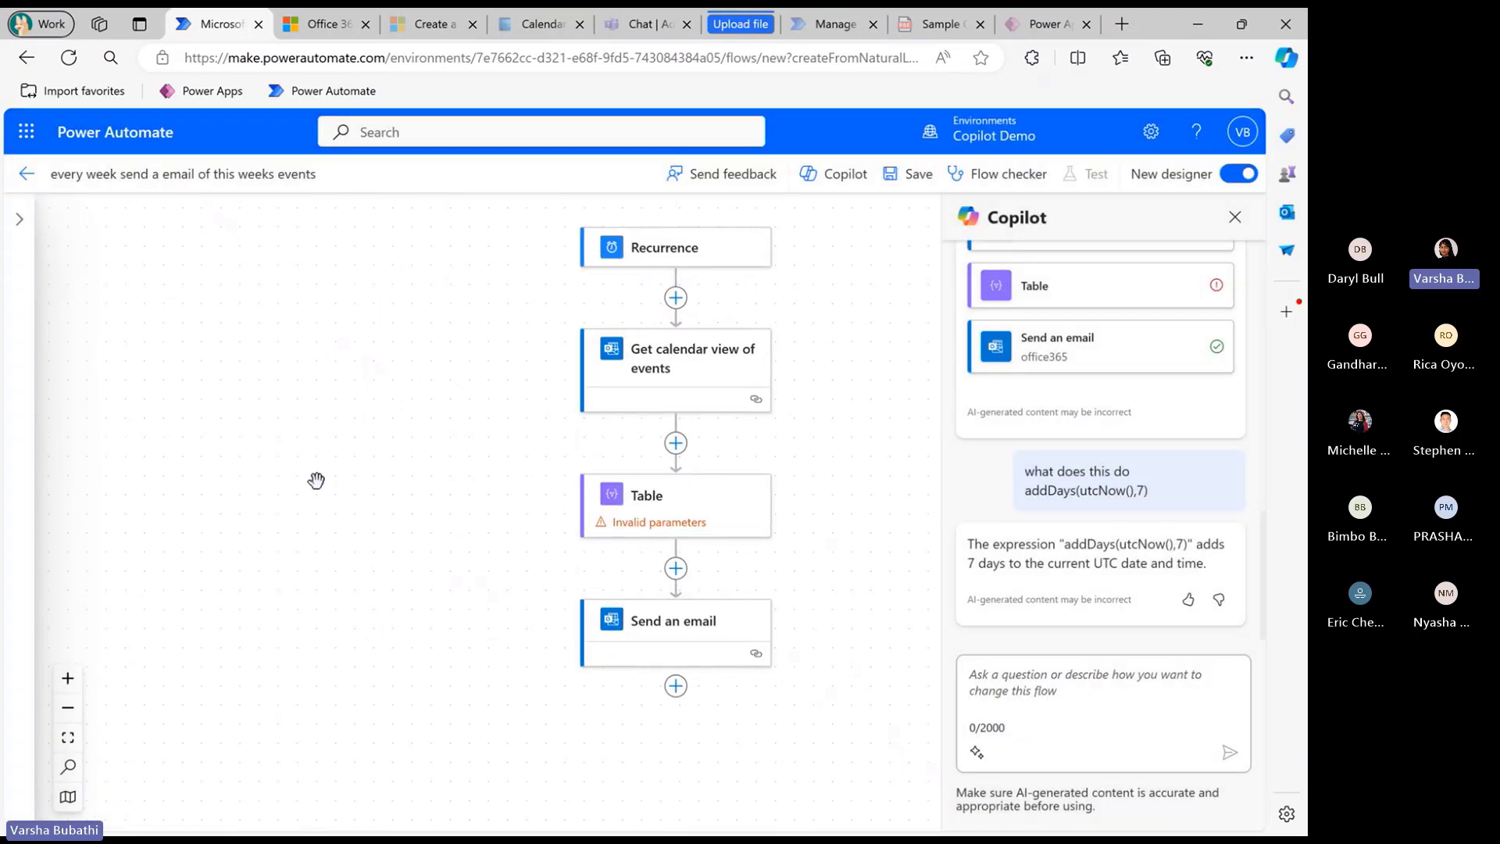
pyautogui.click(717, 520)
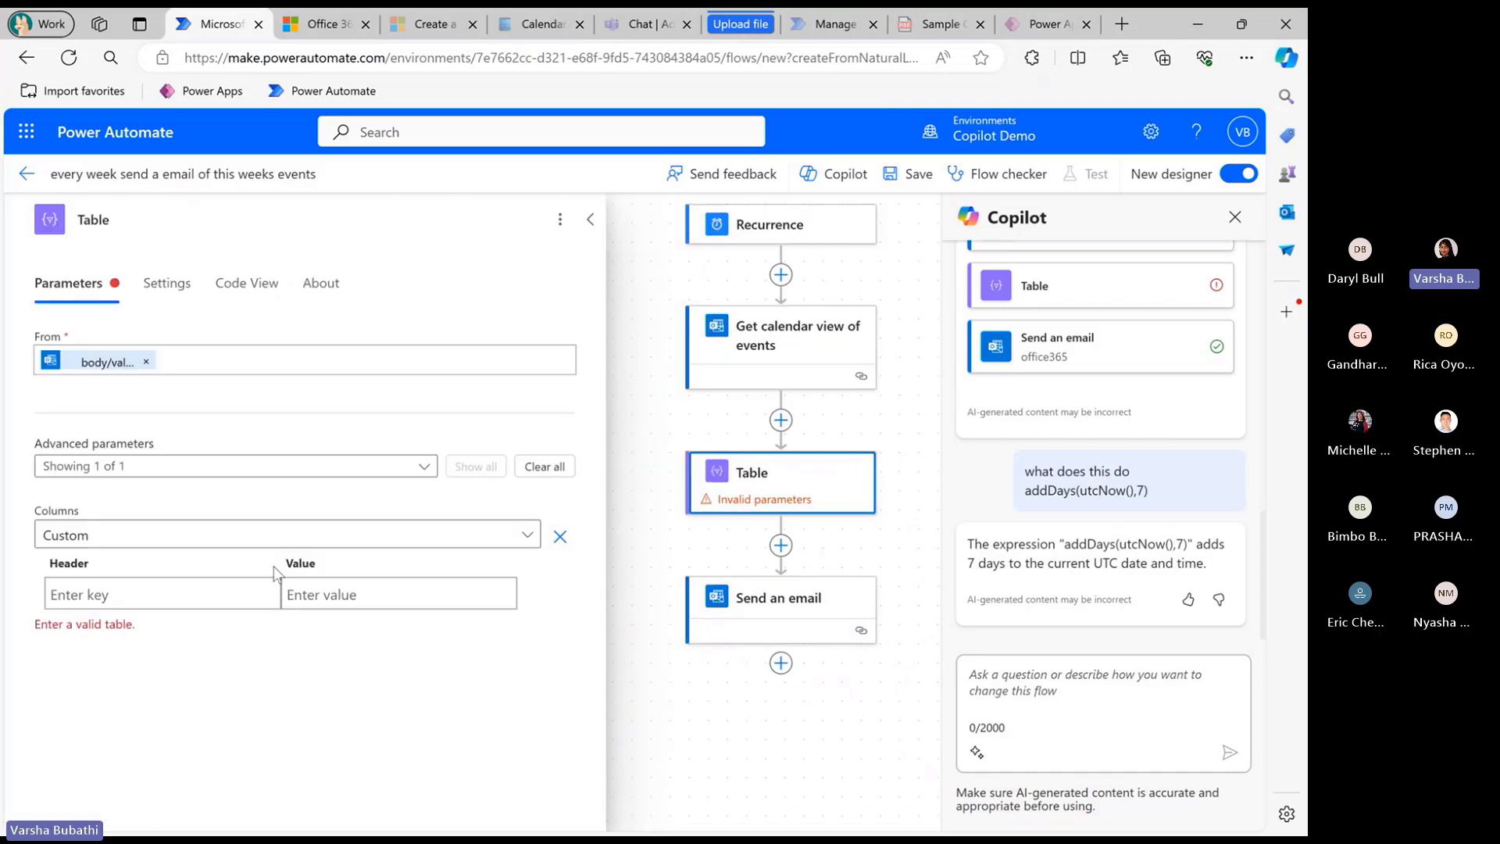
pyautogui.click(162, 595)
pyautogui.write('Evem')
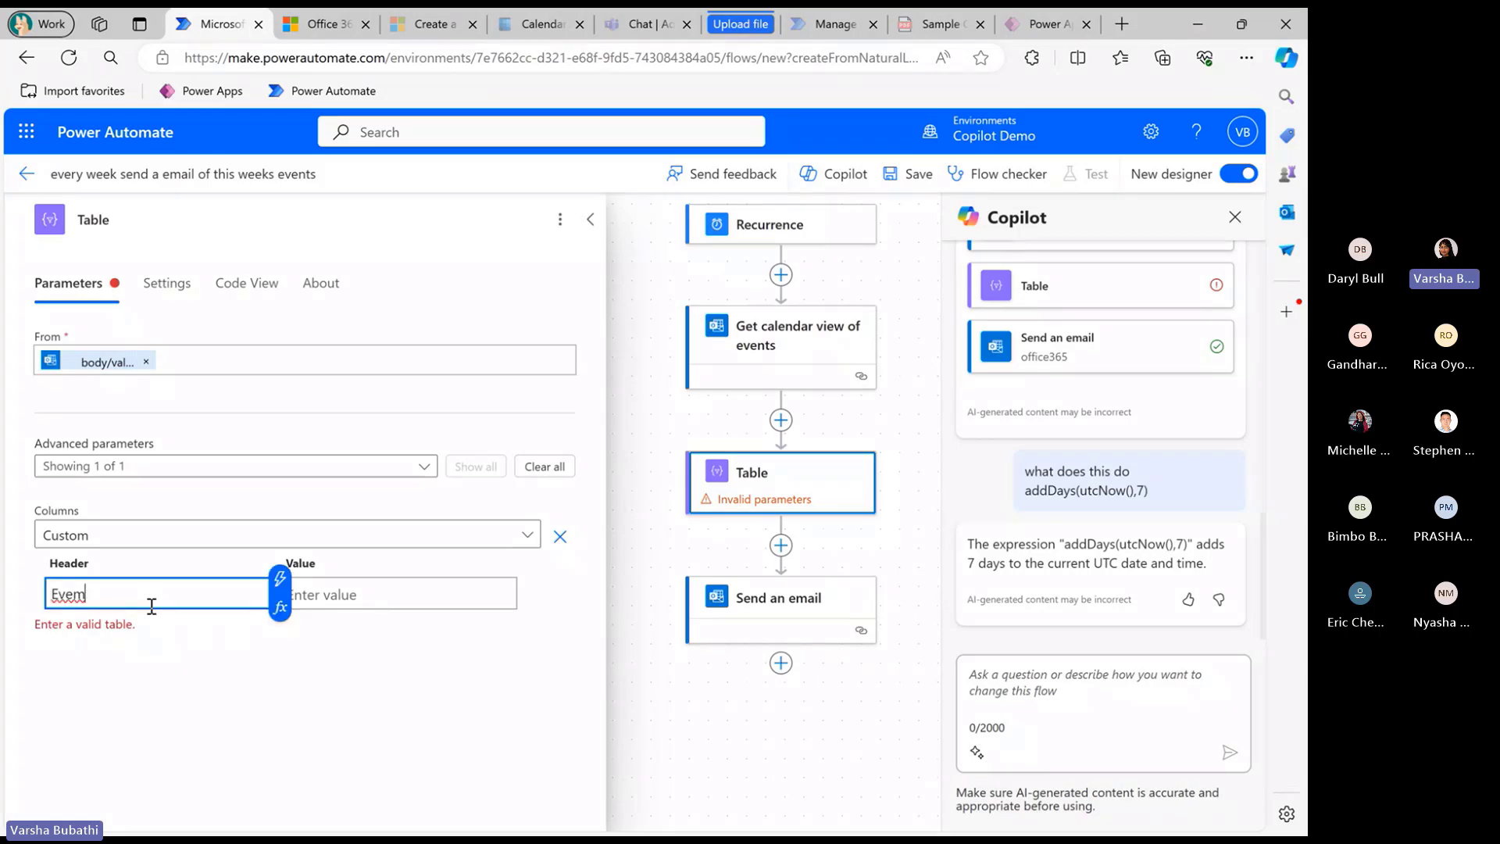
pyautogui.click(416, 595)
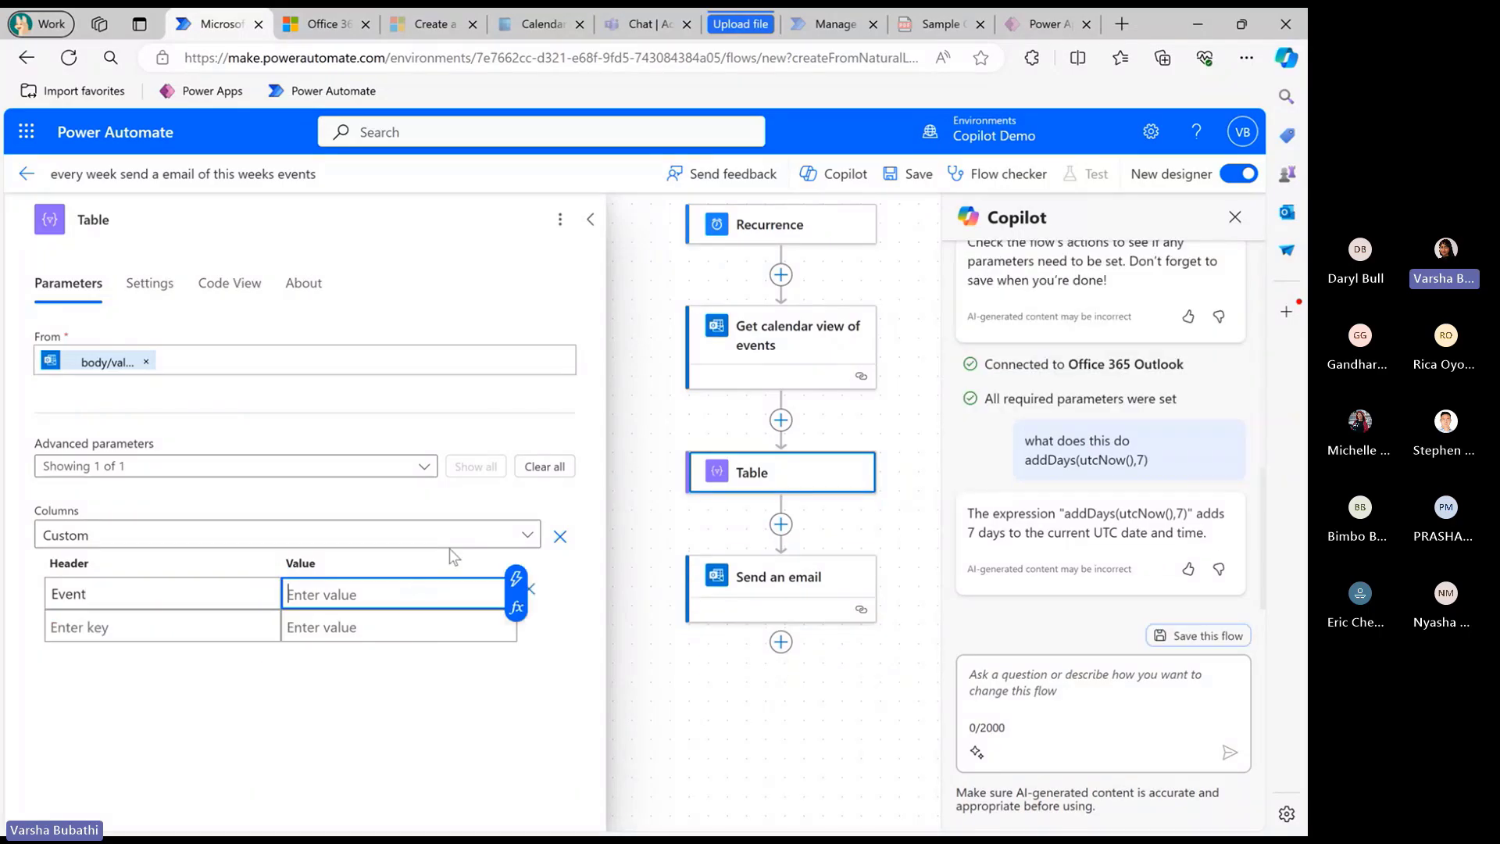
pyautogui.click(514, 580)
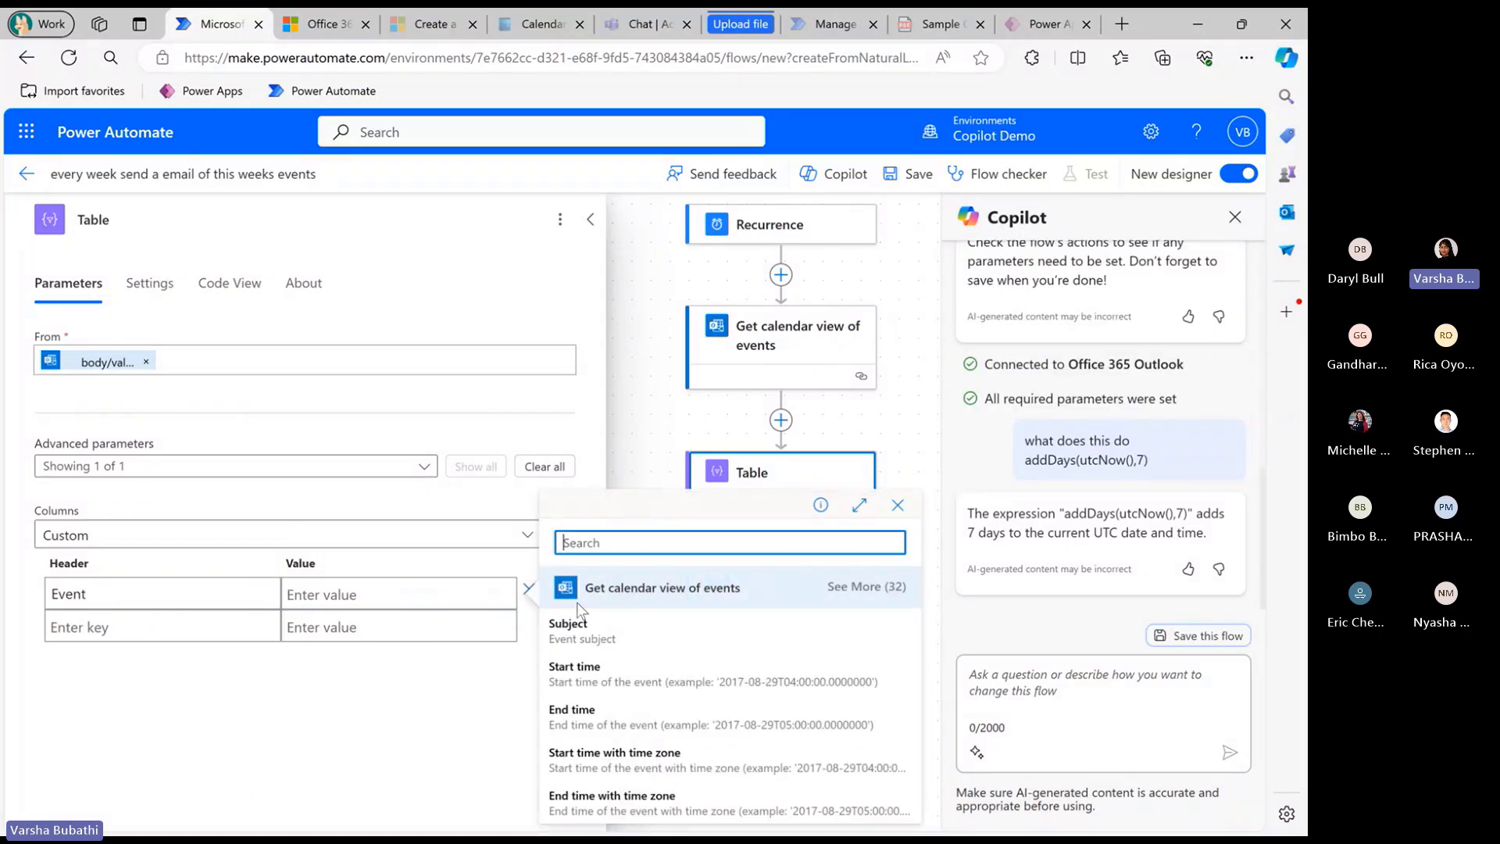
pyautogui.click(558, 630)
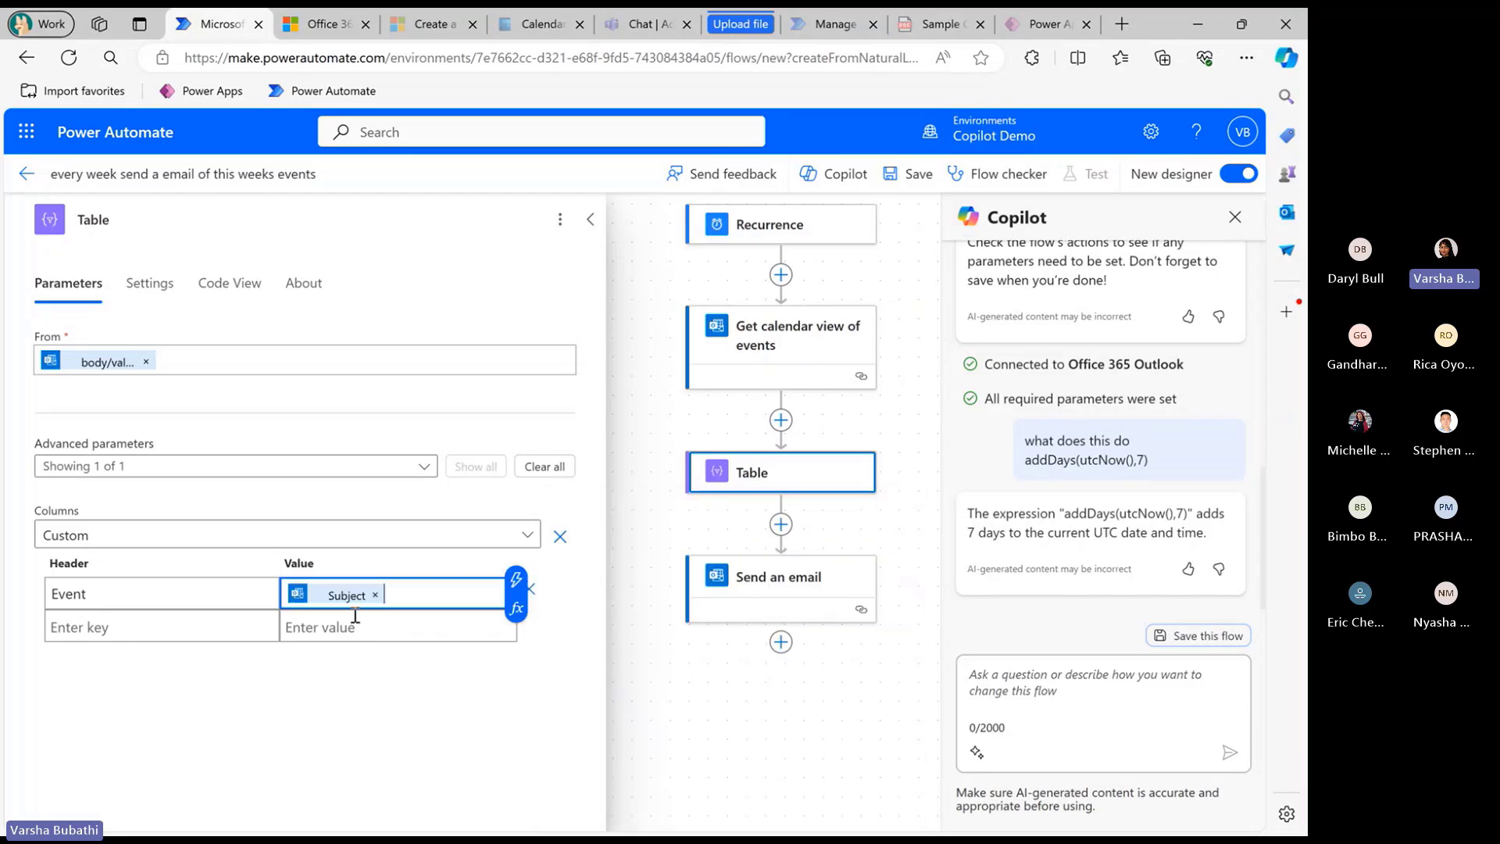
# Add a second Table column with header "Start Time" and the calendar event's Start time as its value
pyautogui.click(134, 626)
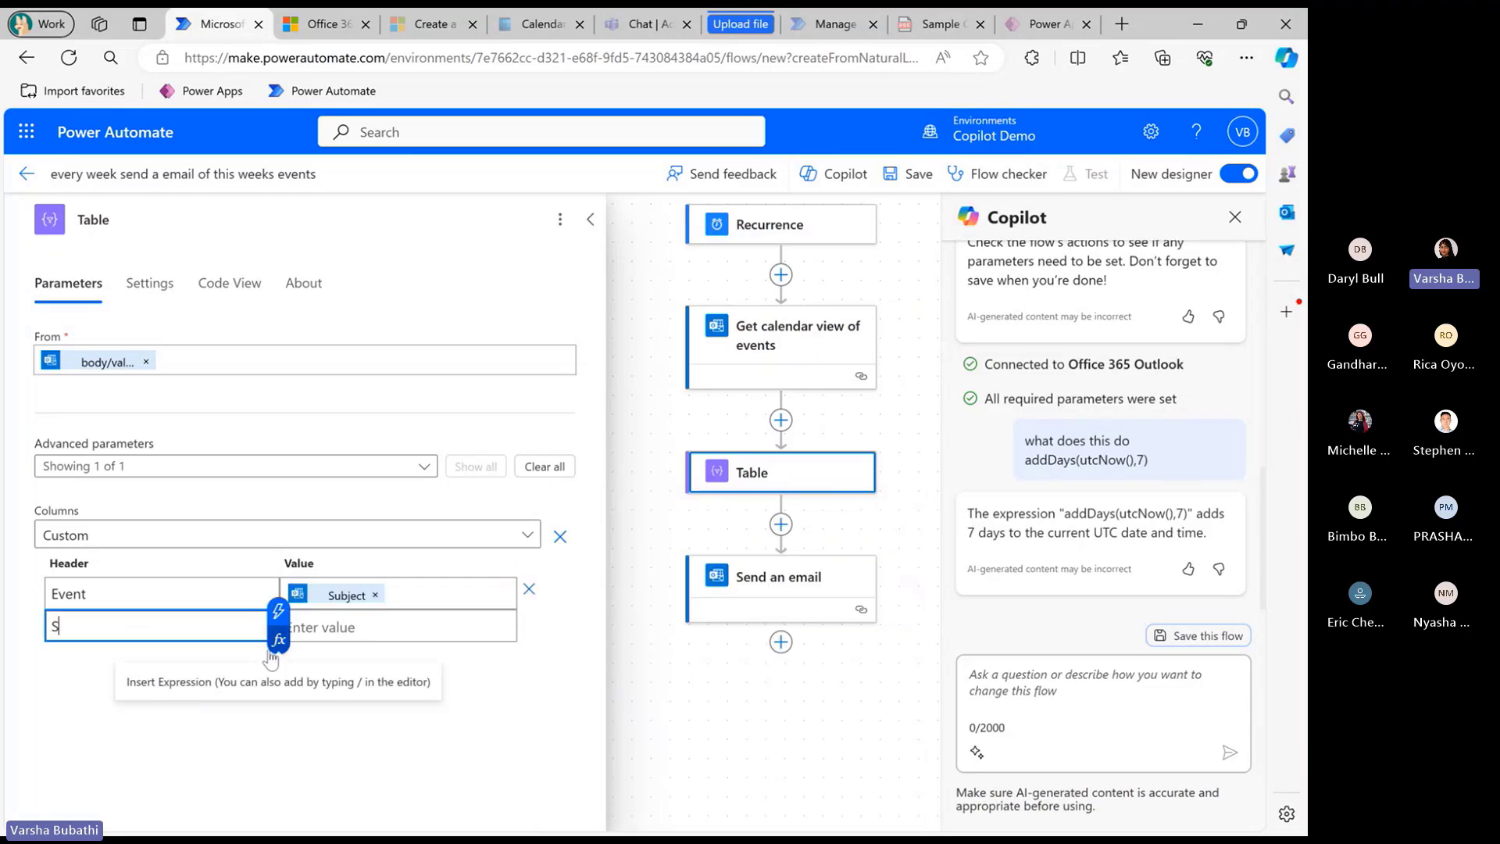
pyautogui.write('STart')
pyautogui.press('BackSpace')
pyautogui.press('BackSpace')
pyautogui.press('BackSpace')
pyautogui.write('tart Time')
pyautogui.press('Tab')
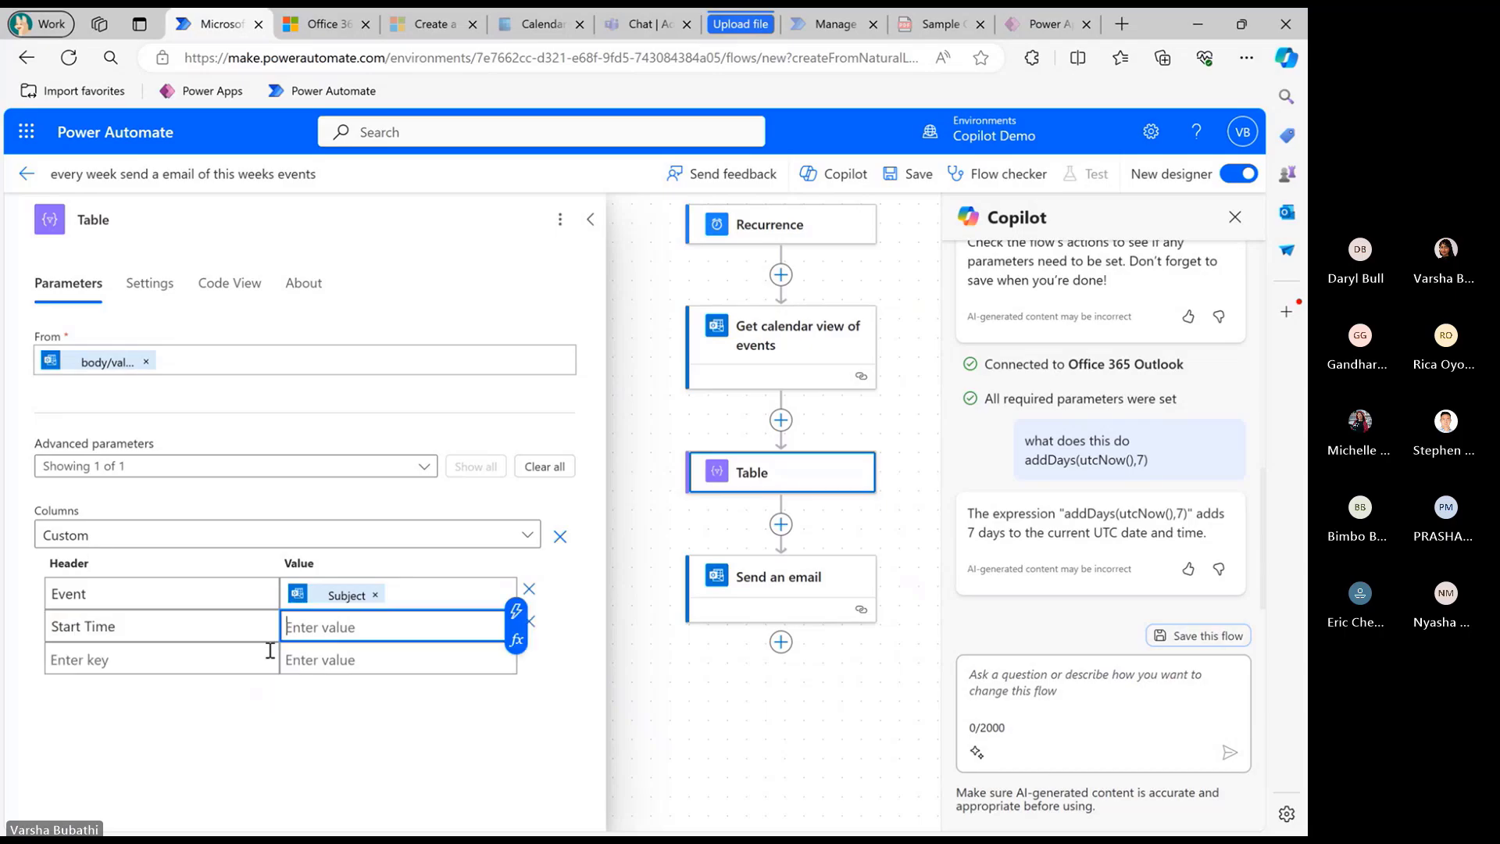
pyautogui.click(515, 611)
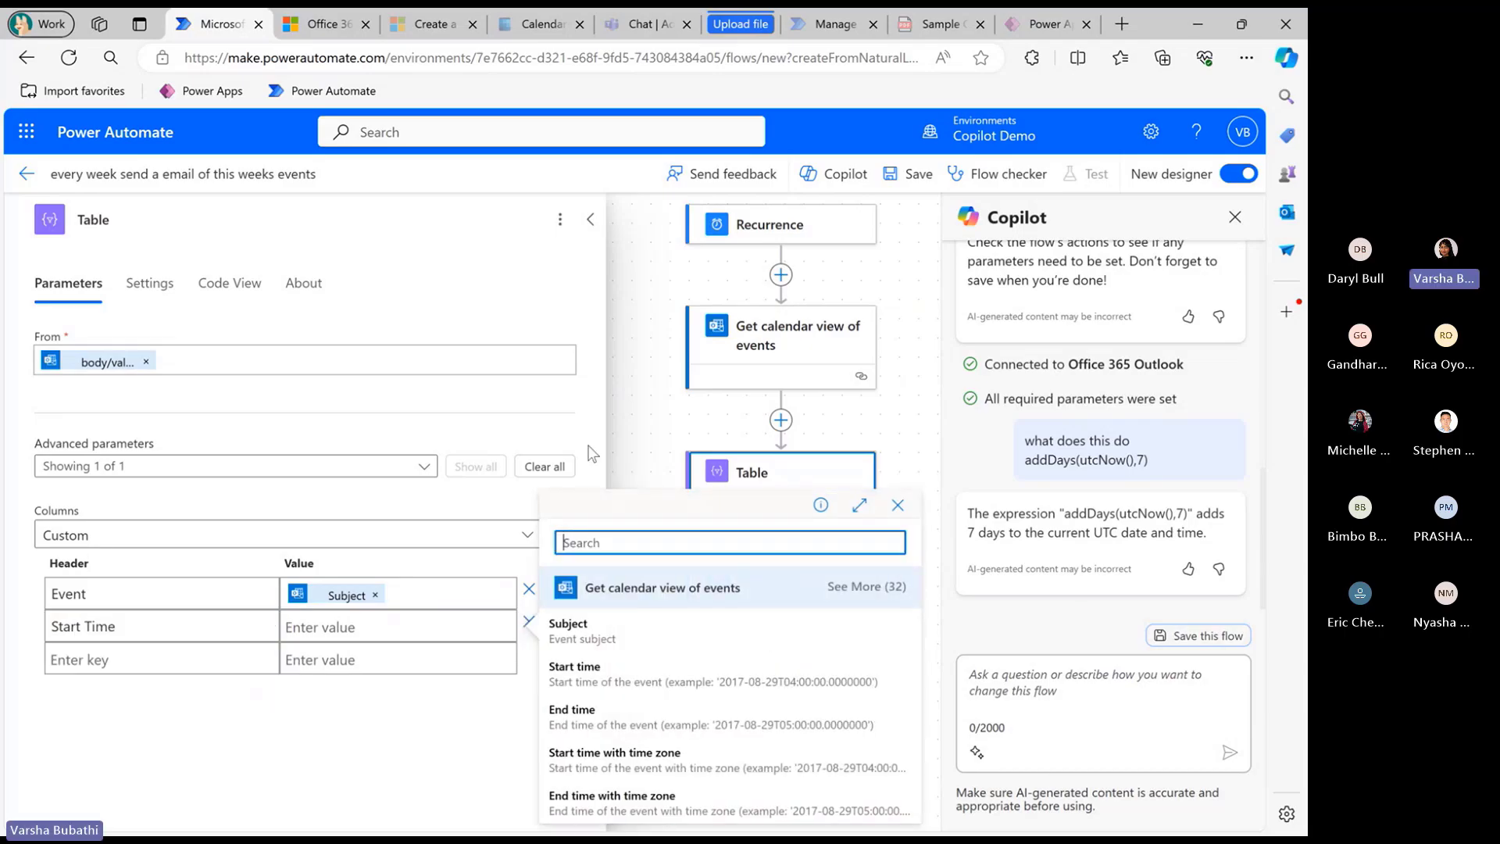
pyautogui.click(563, 666)
# Replace the Subject token in the email's Body with the Table action's Output in code view, clearing the leftover <br> tag
pyautogui.click(801, 597)
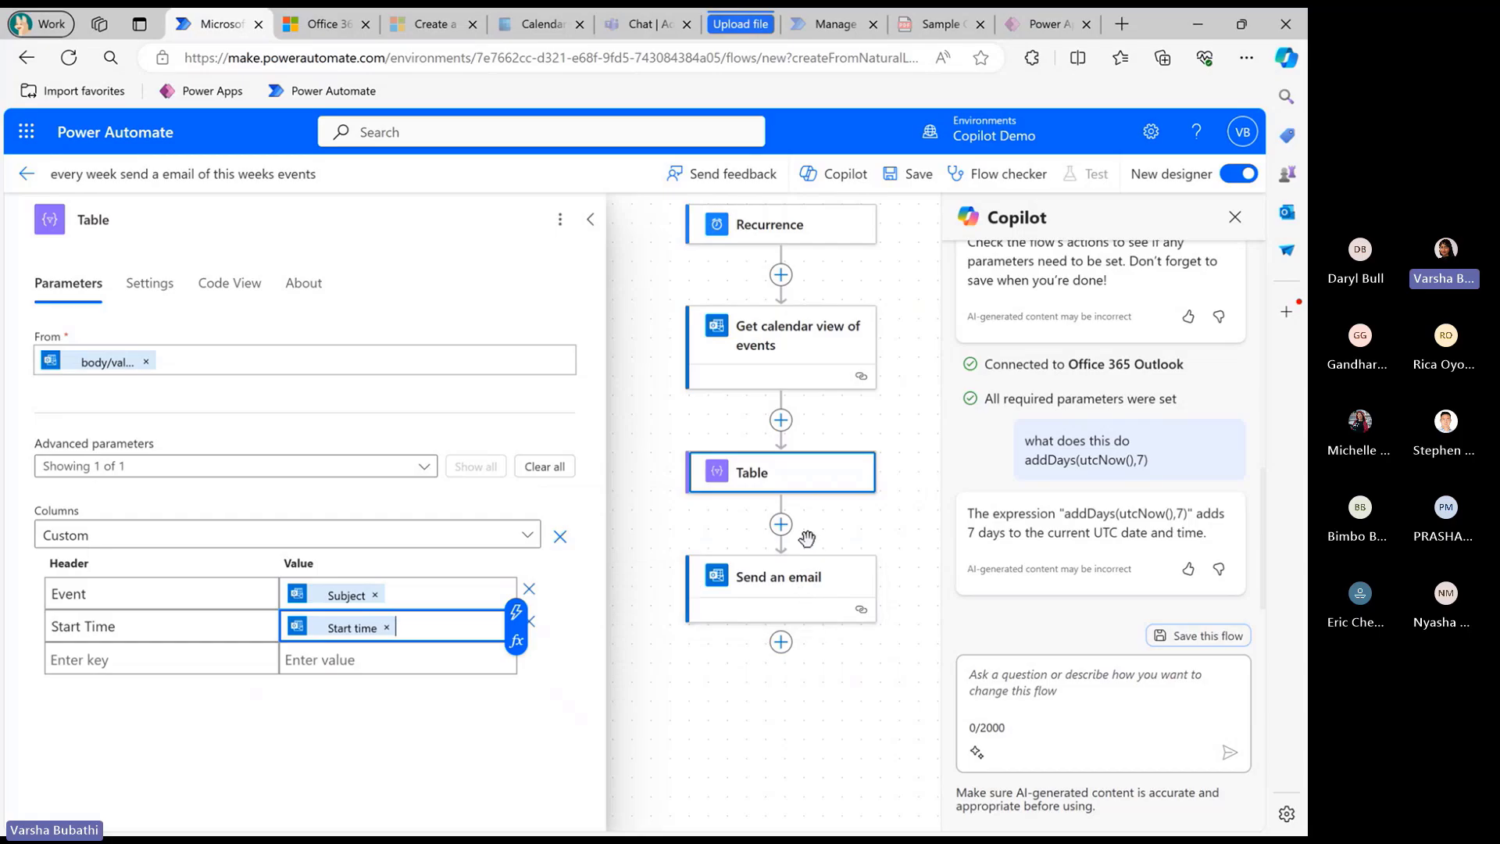
pyautogui.click(221, 515)
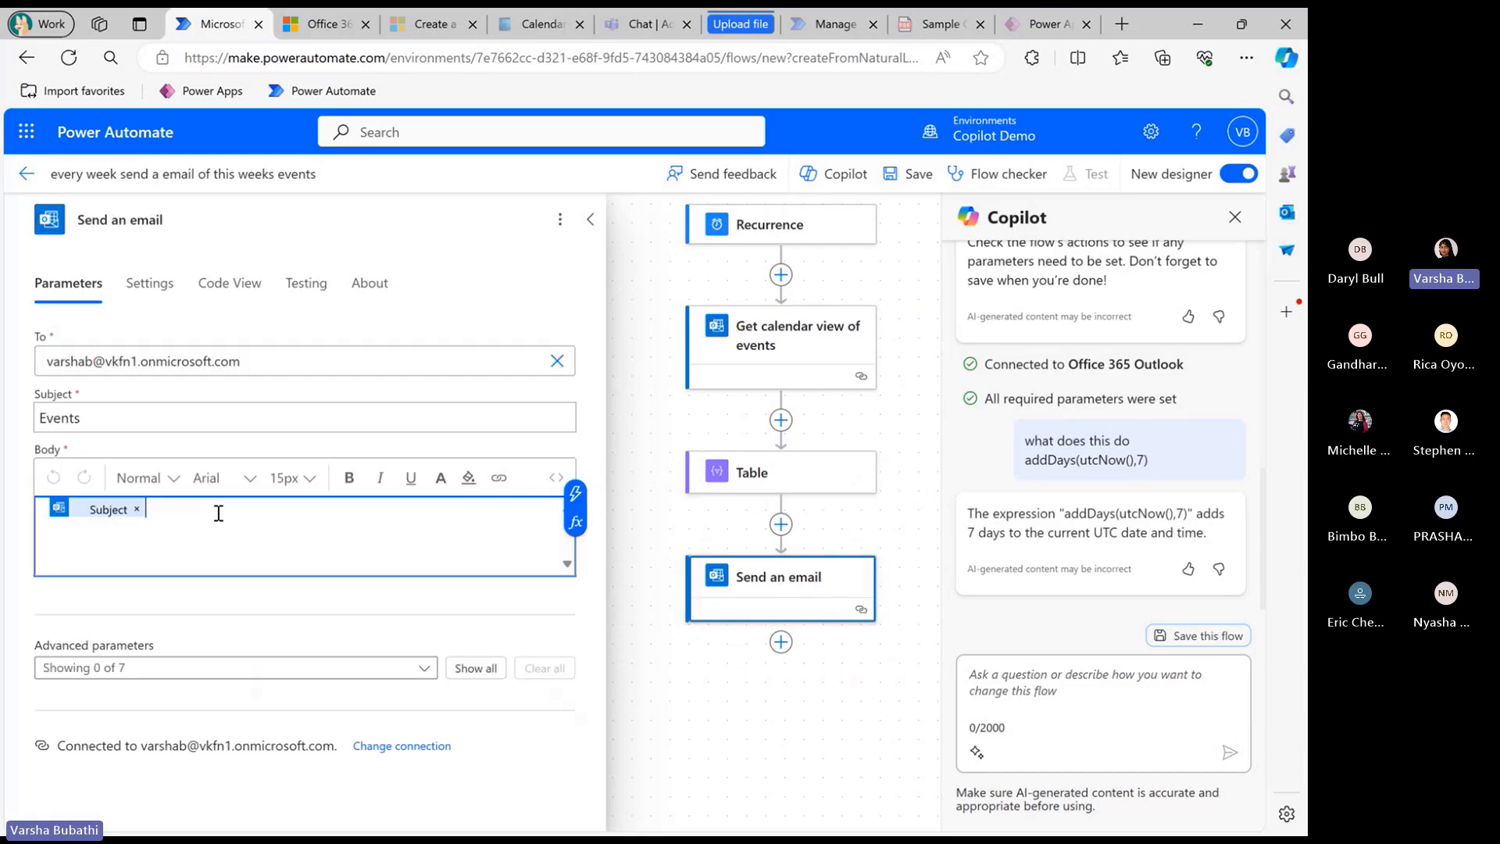
pyautogui.click(137, 509)
pyautogui.click(556, 479)
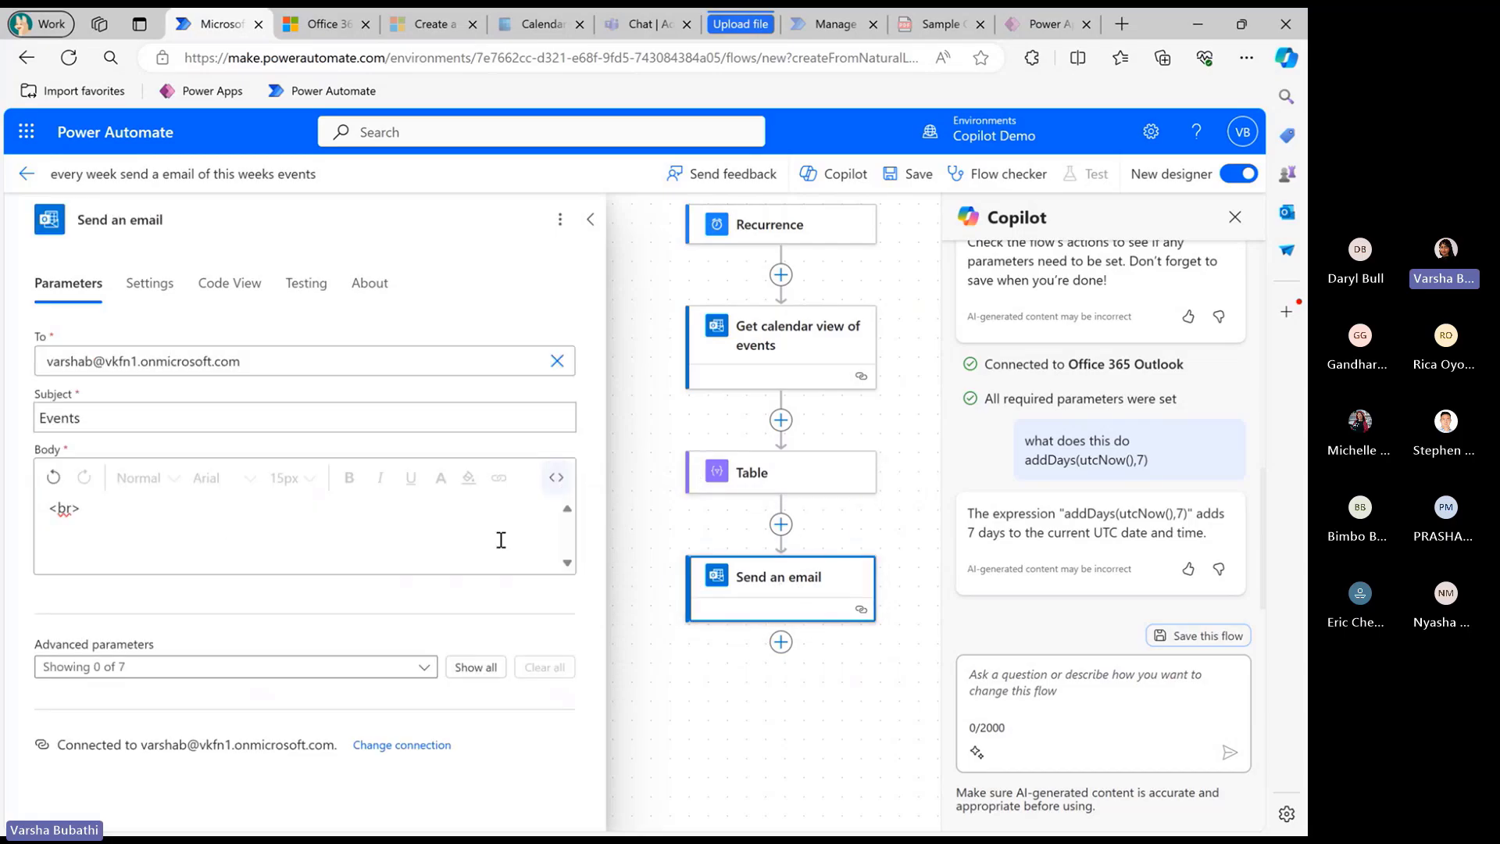
pyautogui.click(574, 492)
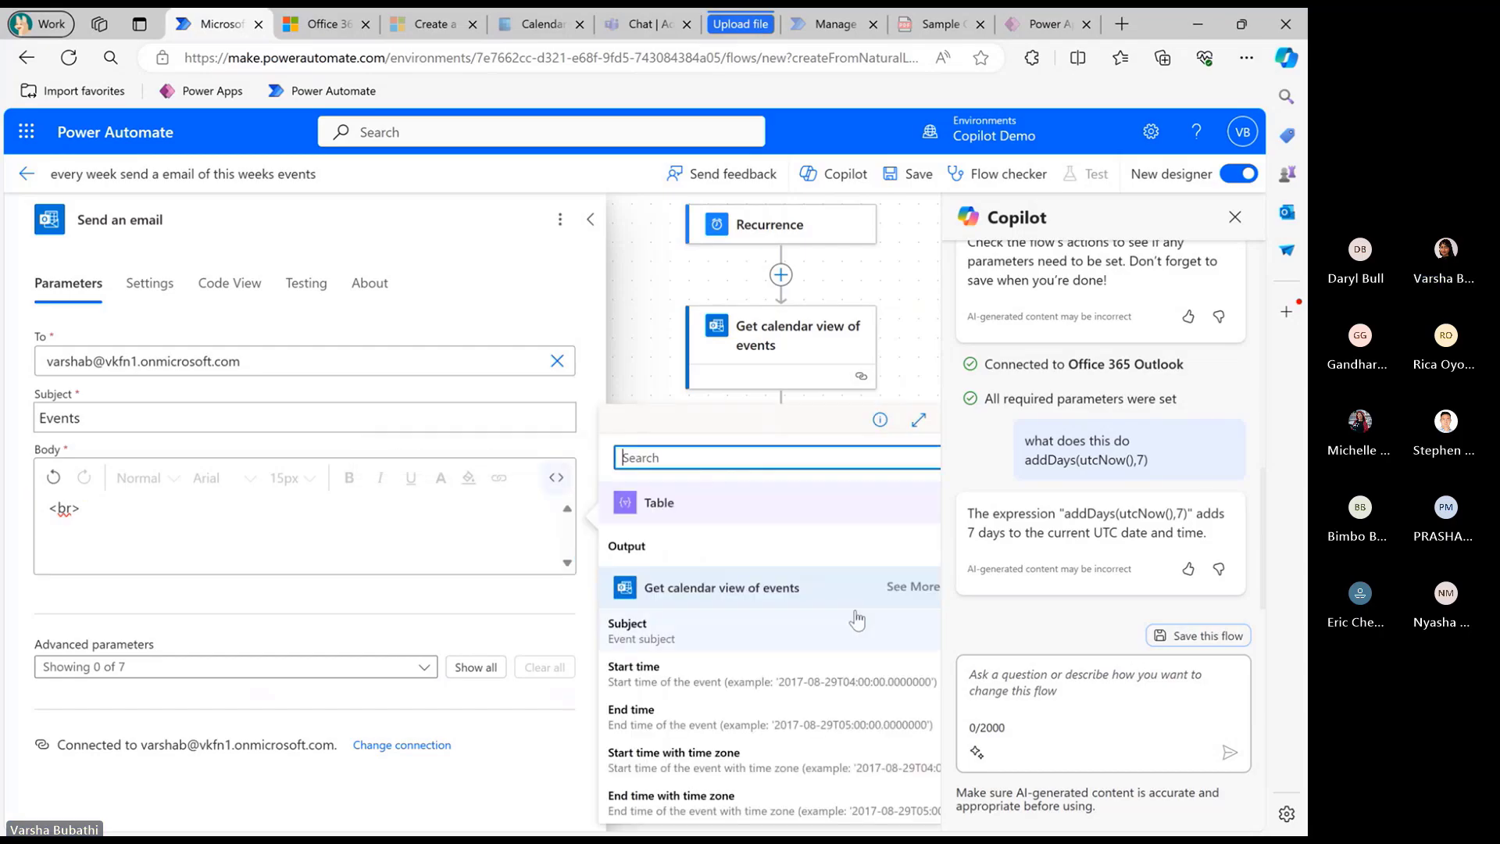
pyautogui.click(627, 545)
pyautogui.press('BackSpace')
pyautogui.press('BackSpace')
pyautogui.press('BackSpace')
pyautogui.press('BackSpace')
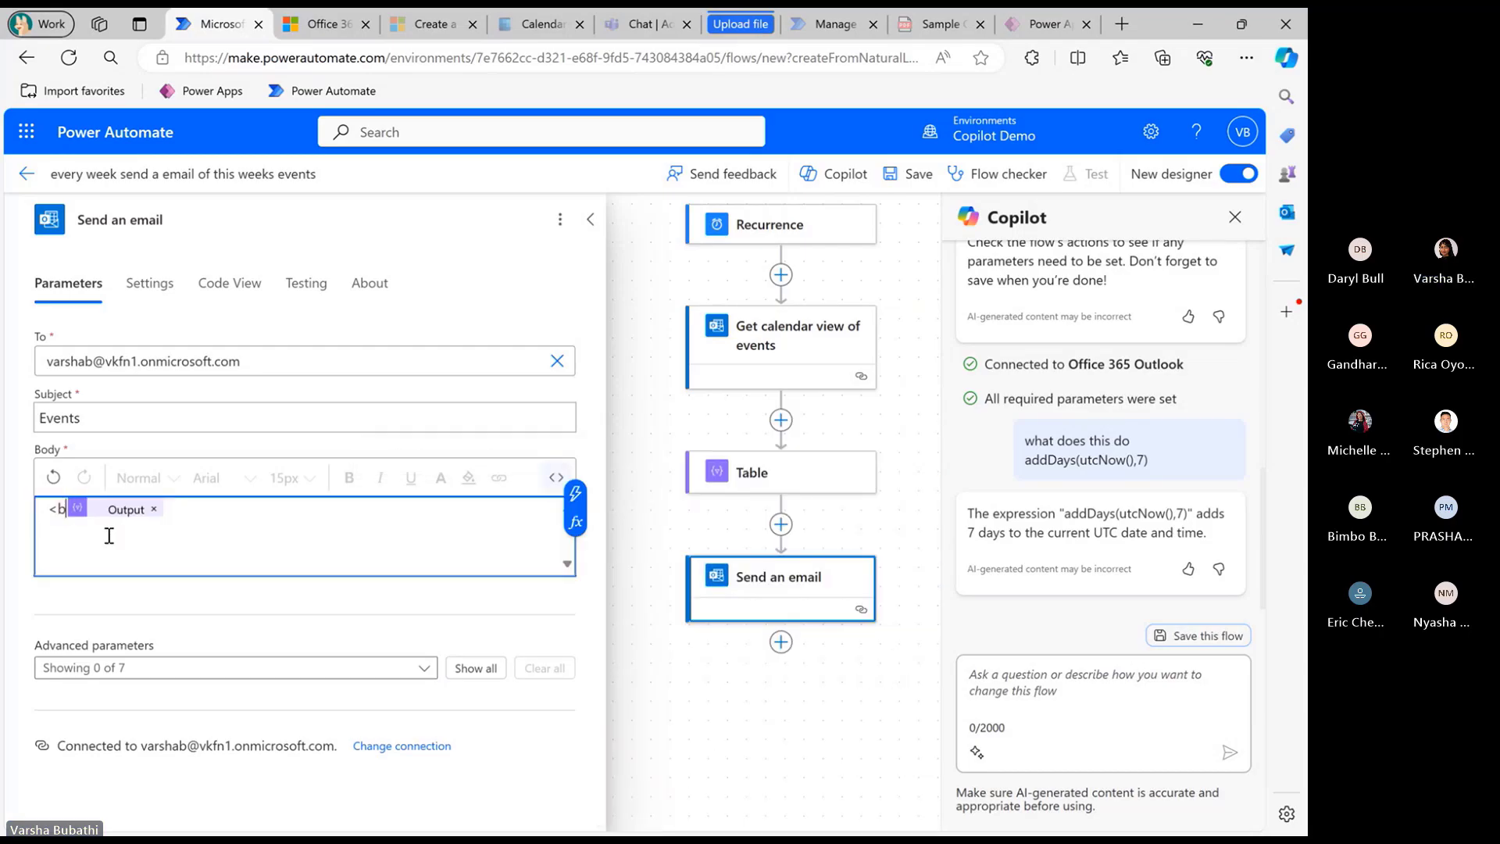
pyautogui.click(743, 786)
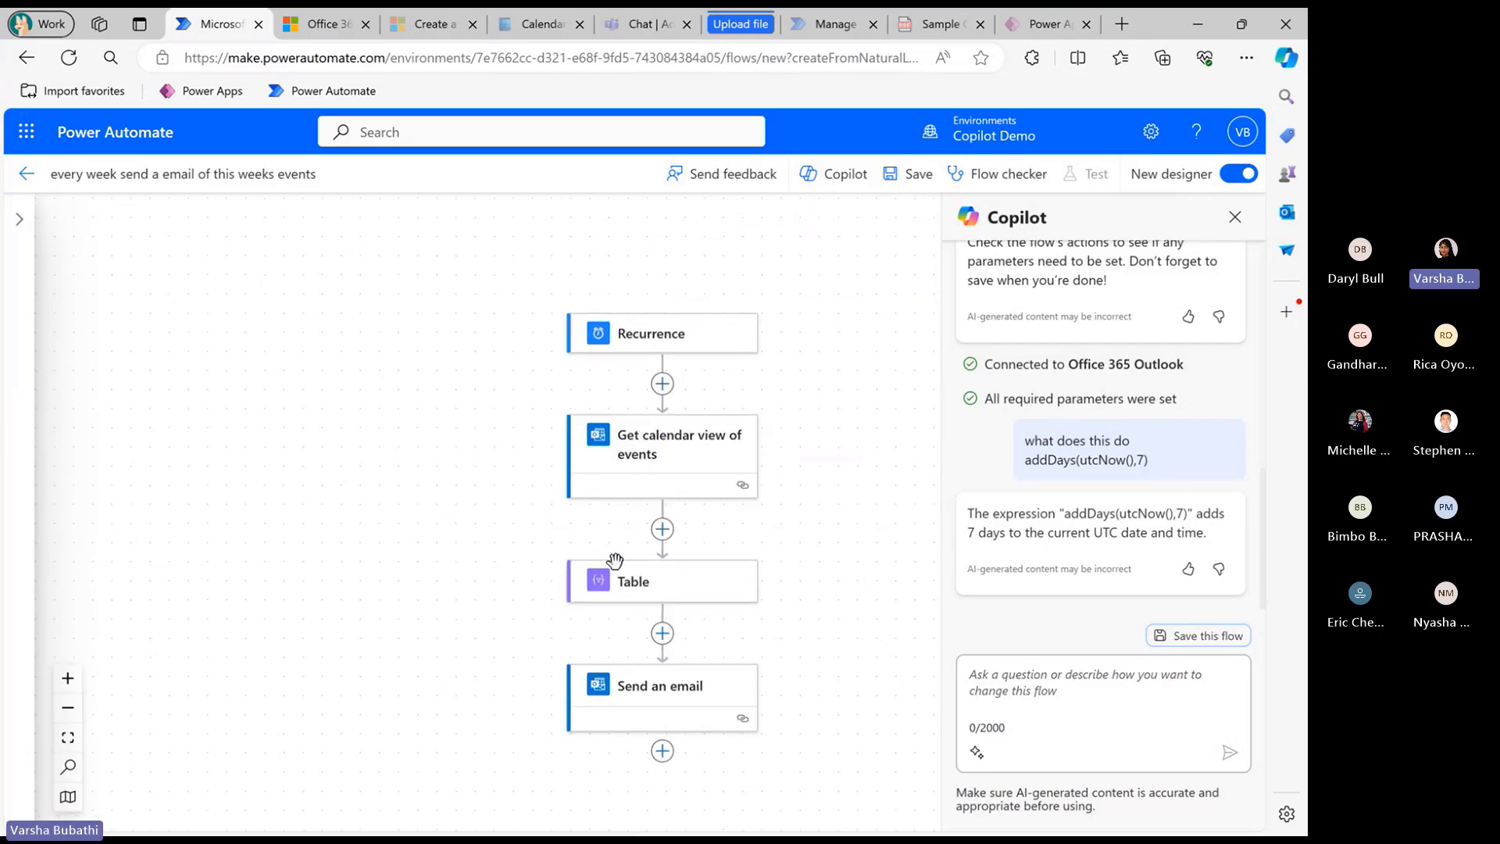
# Rename the Table action to "Events Table"
pyautogui.click(647, 593)
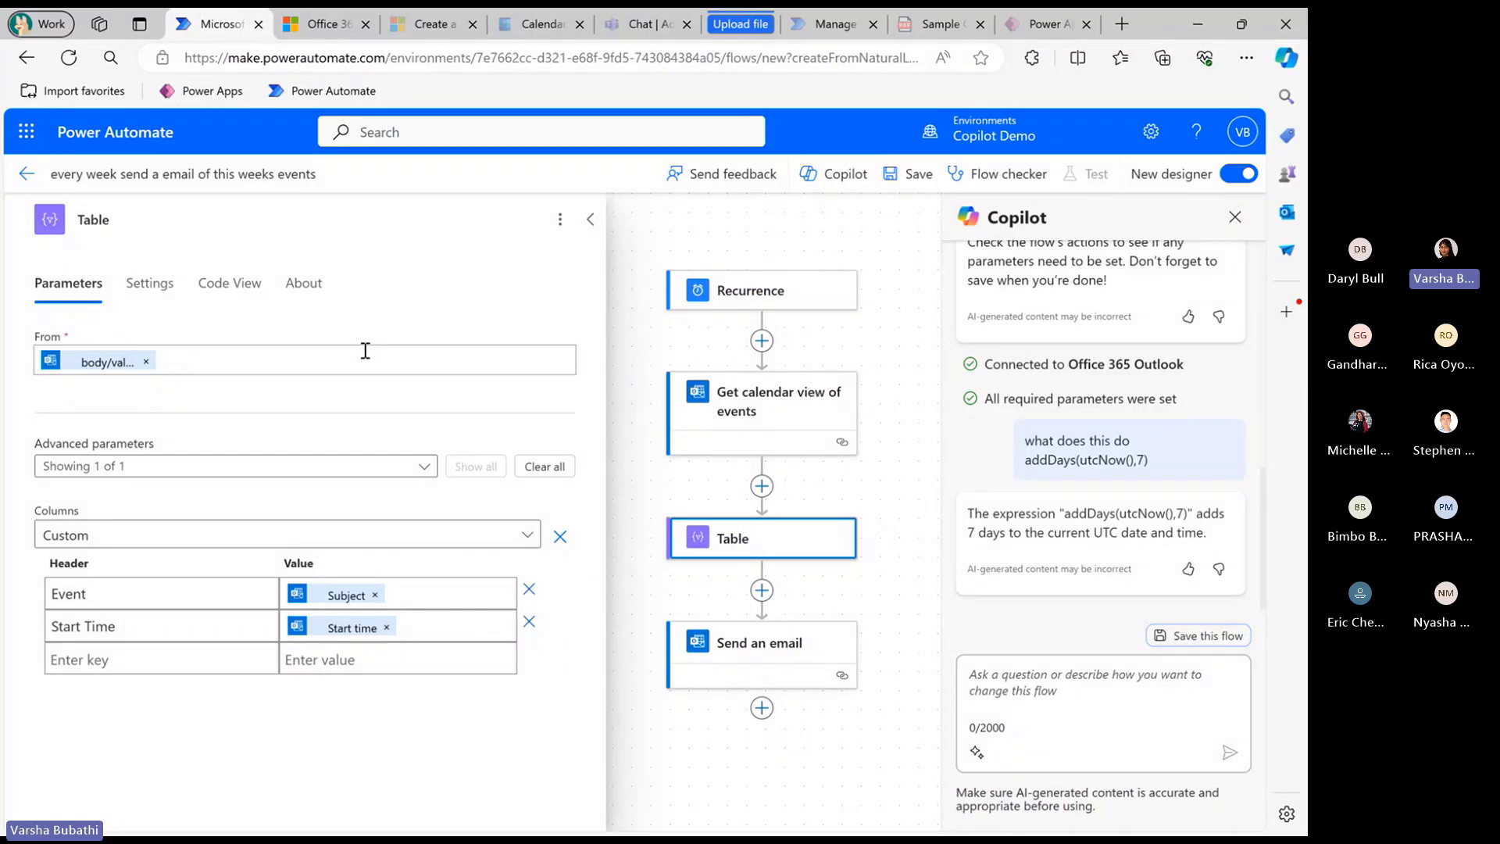
pyautogui.doubleClick(154, 219)
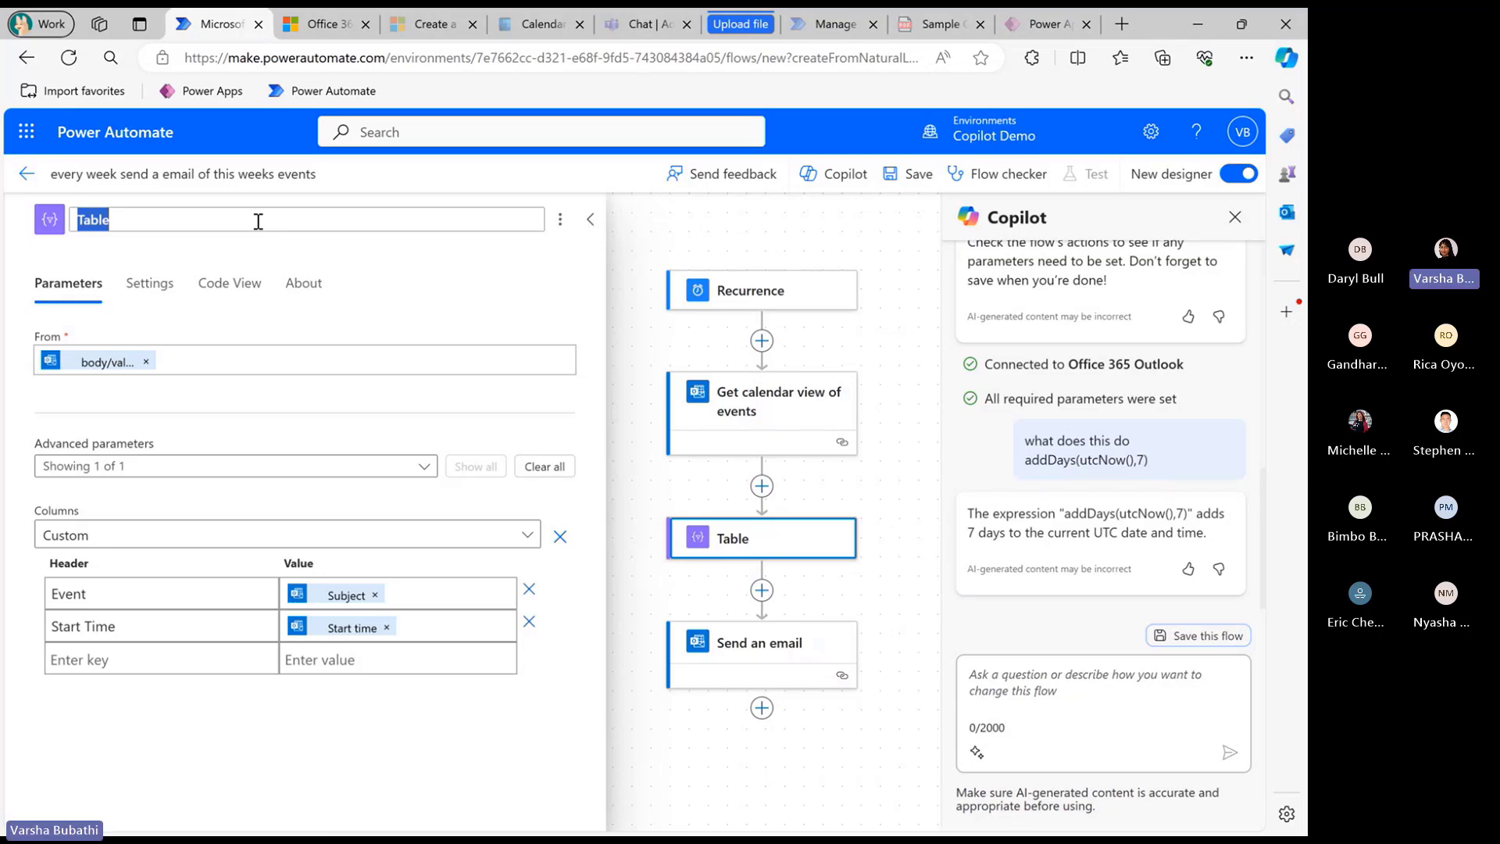
pyautogui.write('Events Tab')
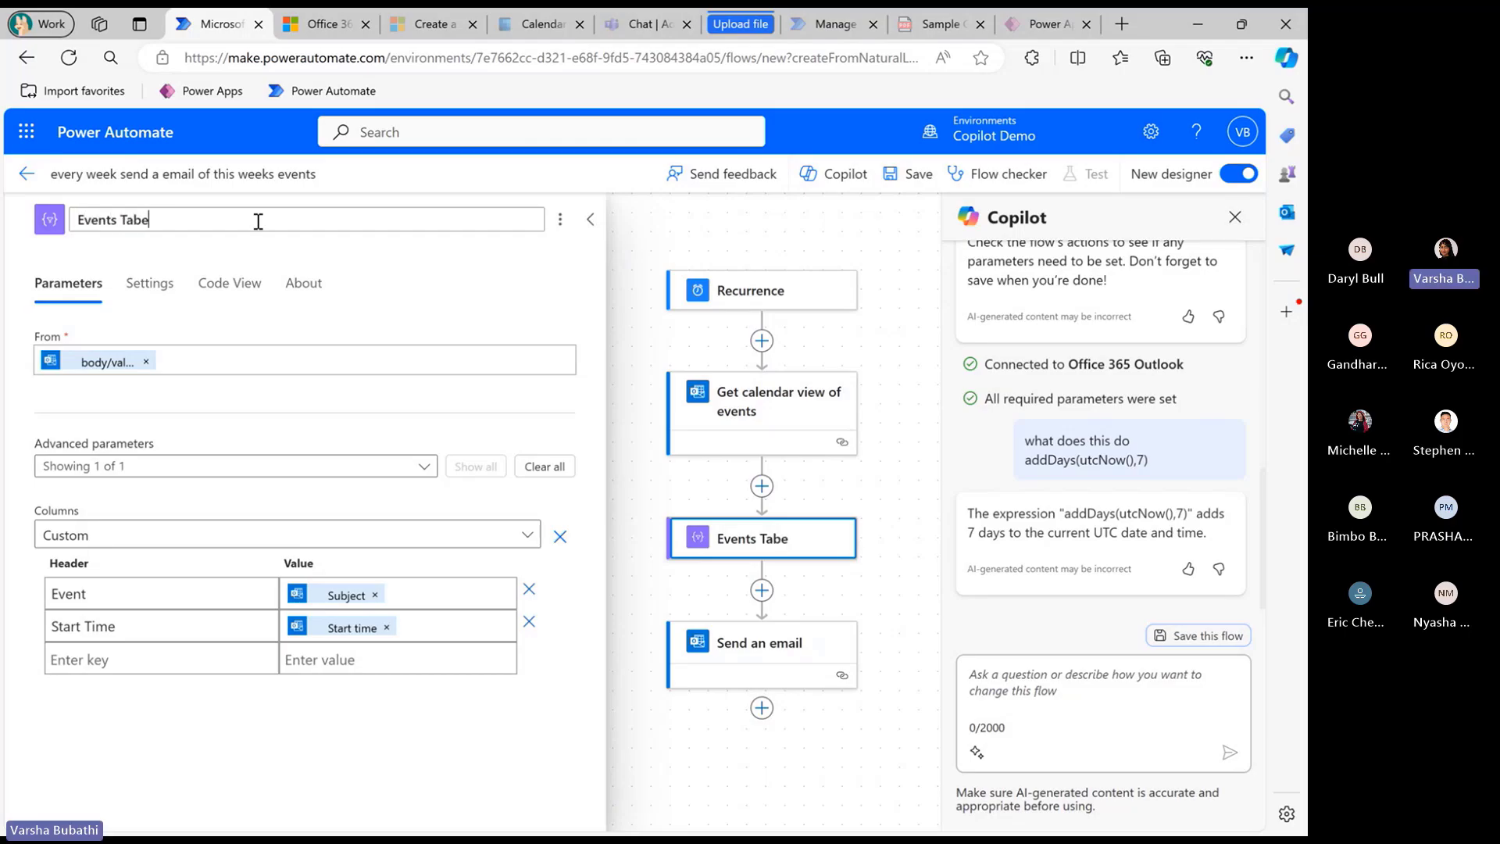
pyautogui.write('le')
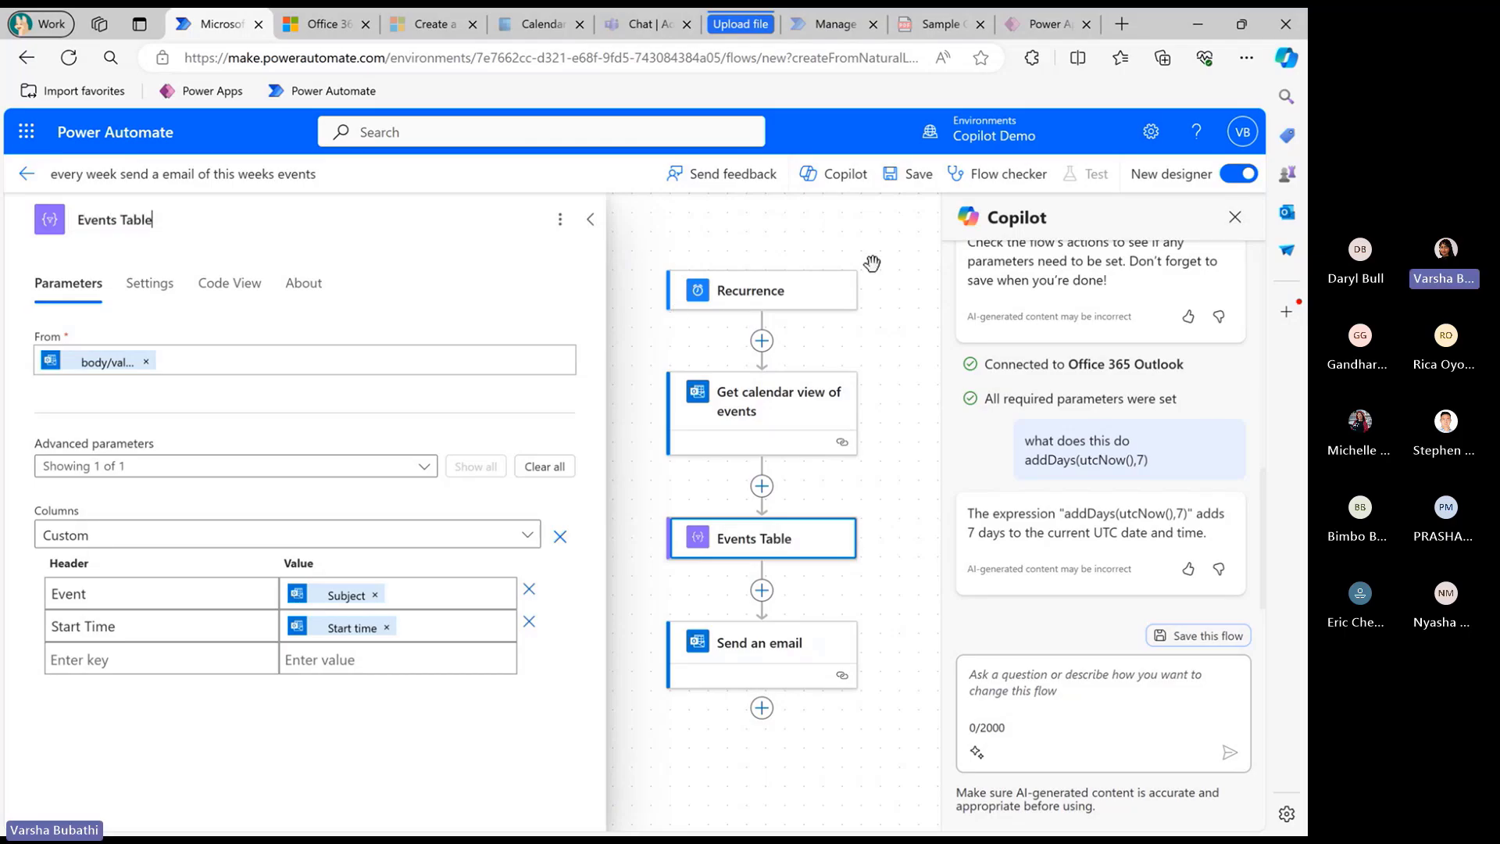
pyautogui.click(917, 257)
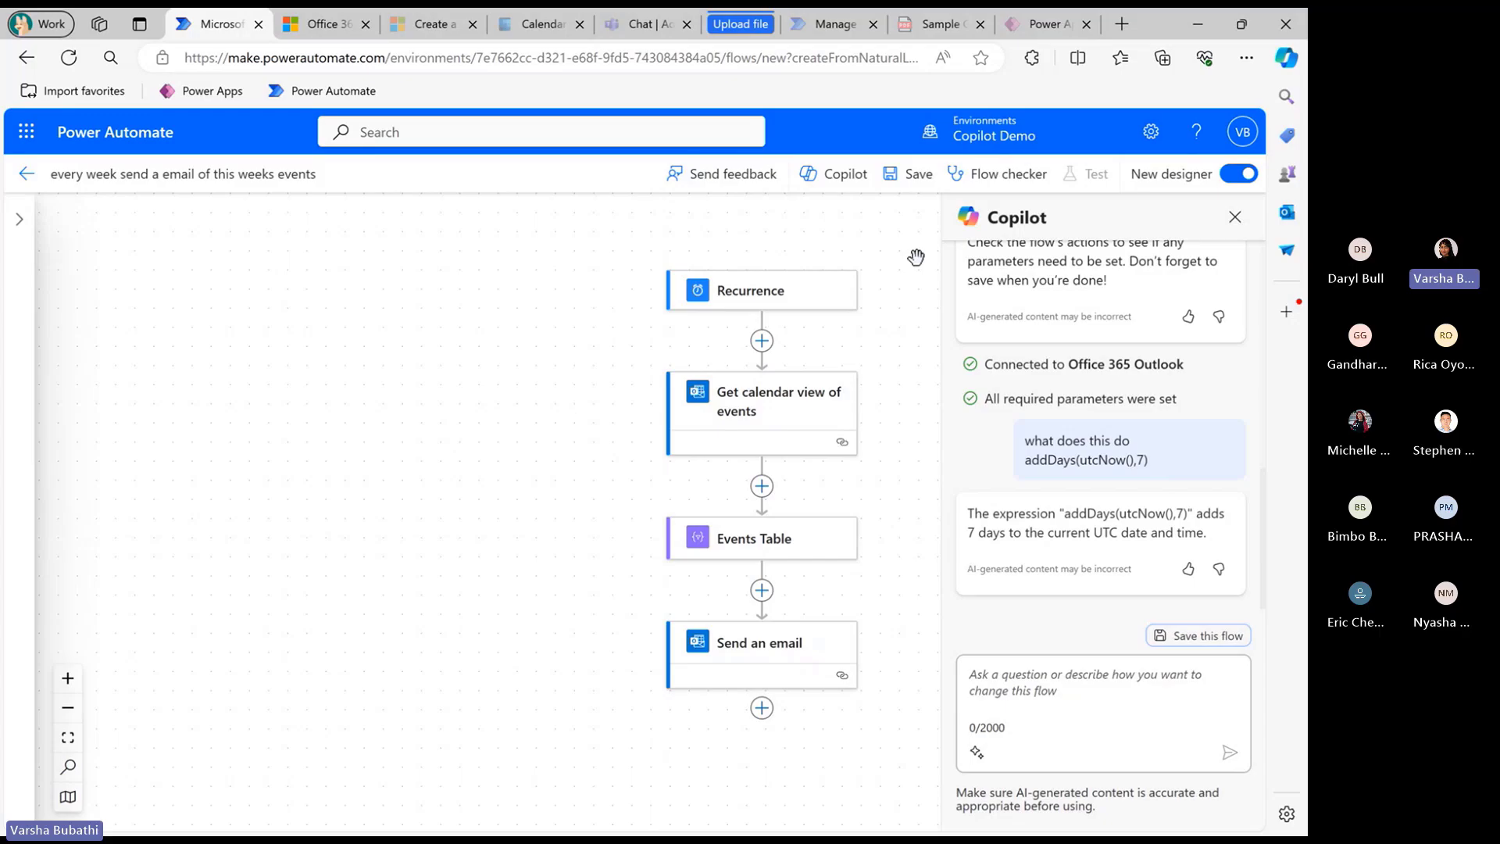
# Save the weekly events flow and run a manual test of it
pyautogui.click(912, 174)
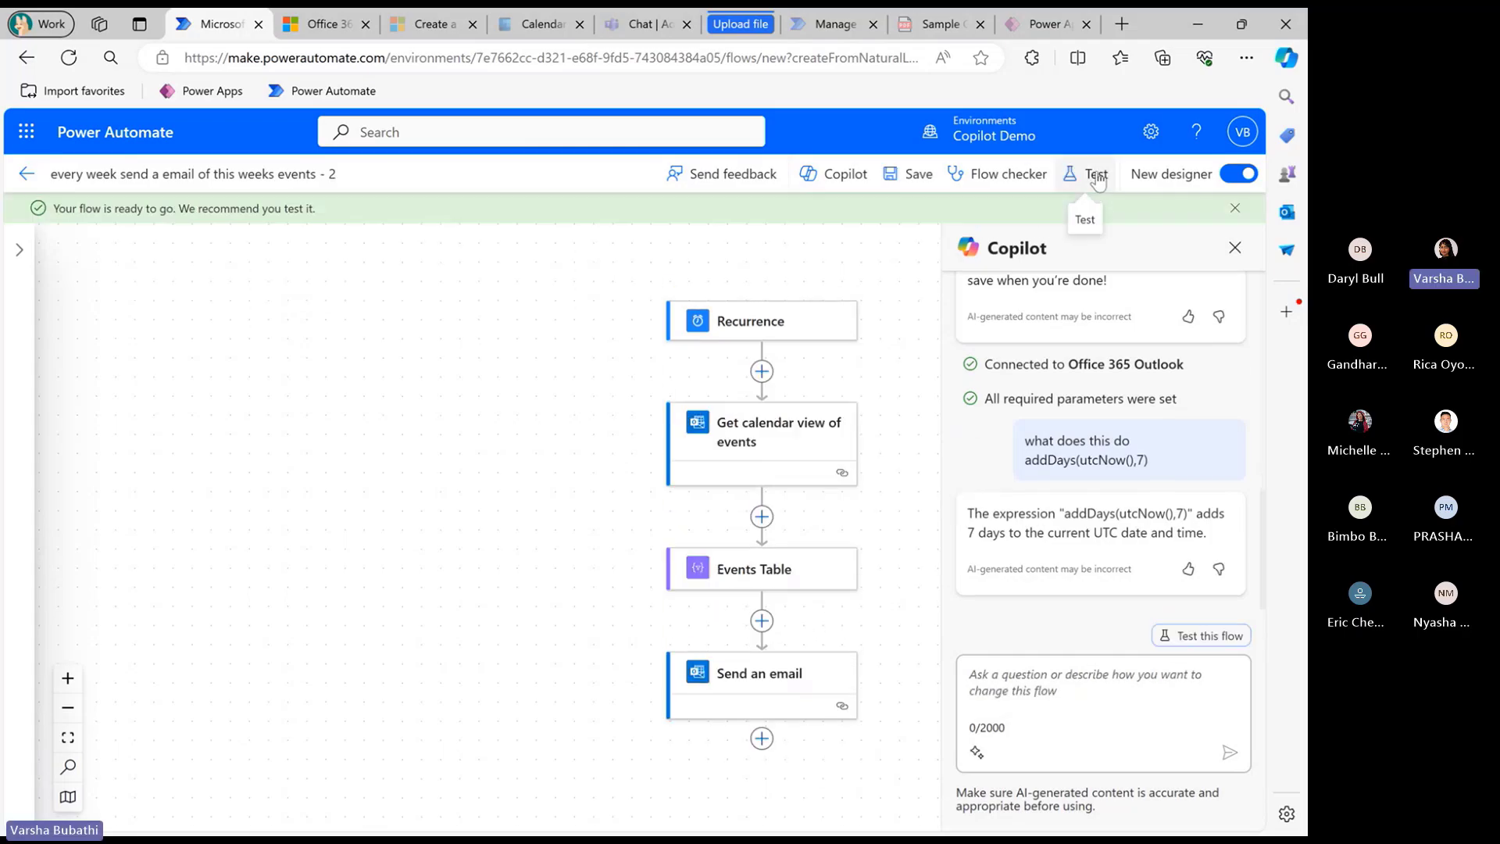
pyautogui.click(1096, 175)
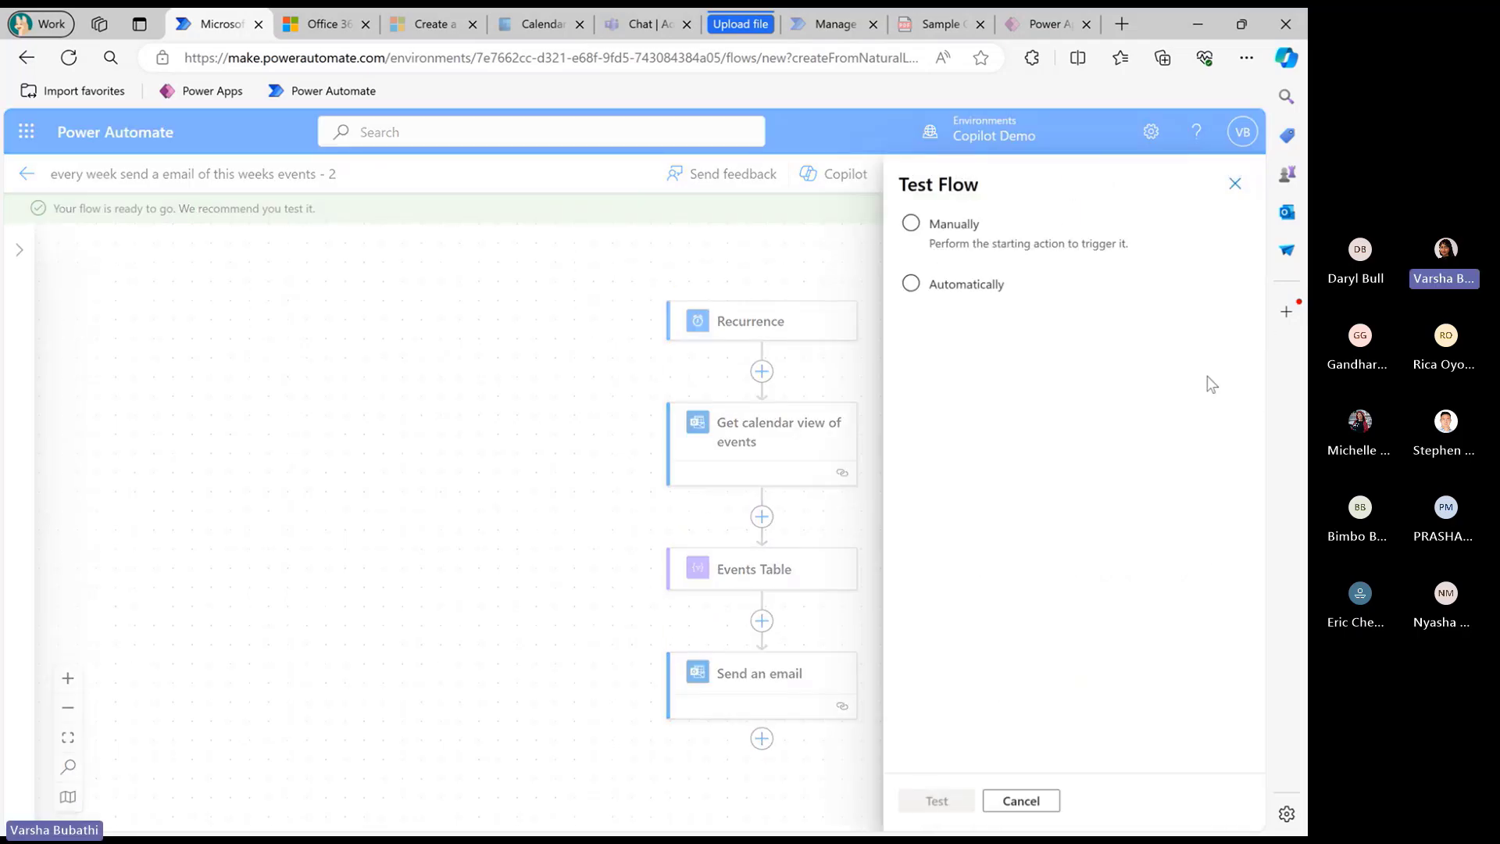
pyautogui.click(1047, 248)
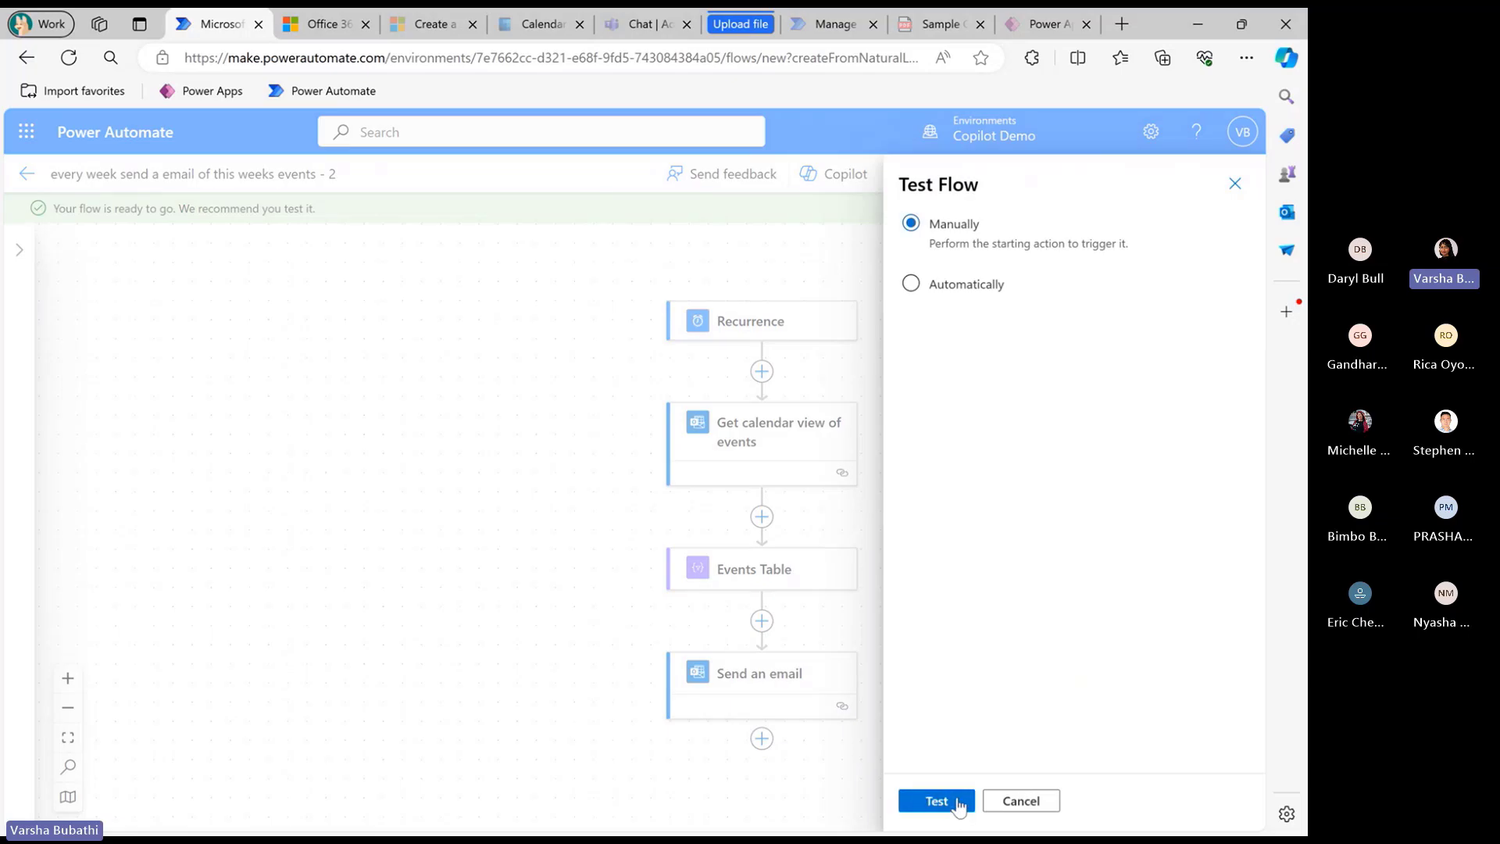
pyautogui.click(936, 800)
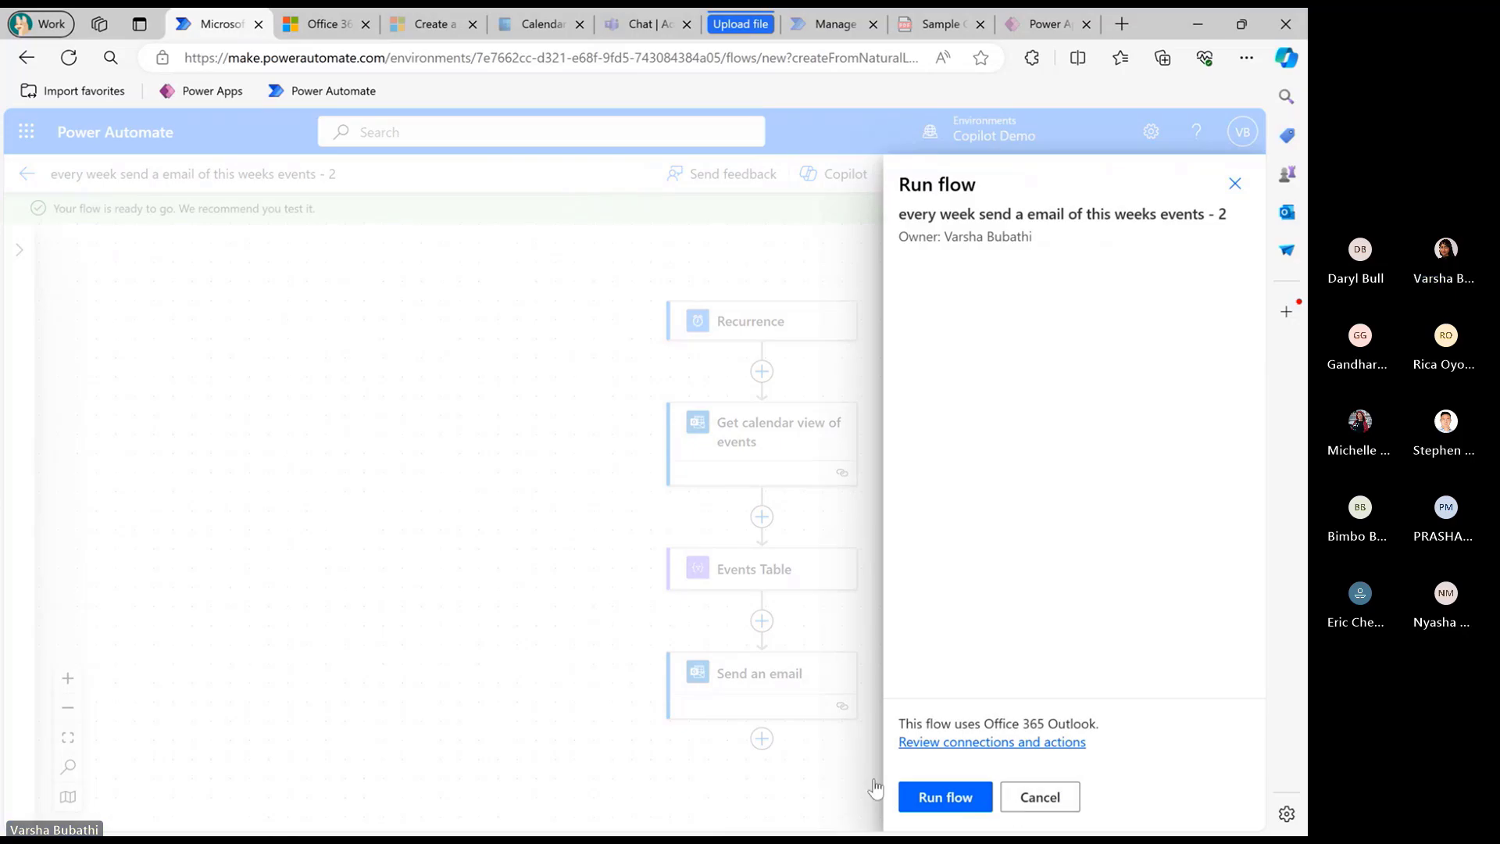
pyautogui.click(967, 804)
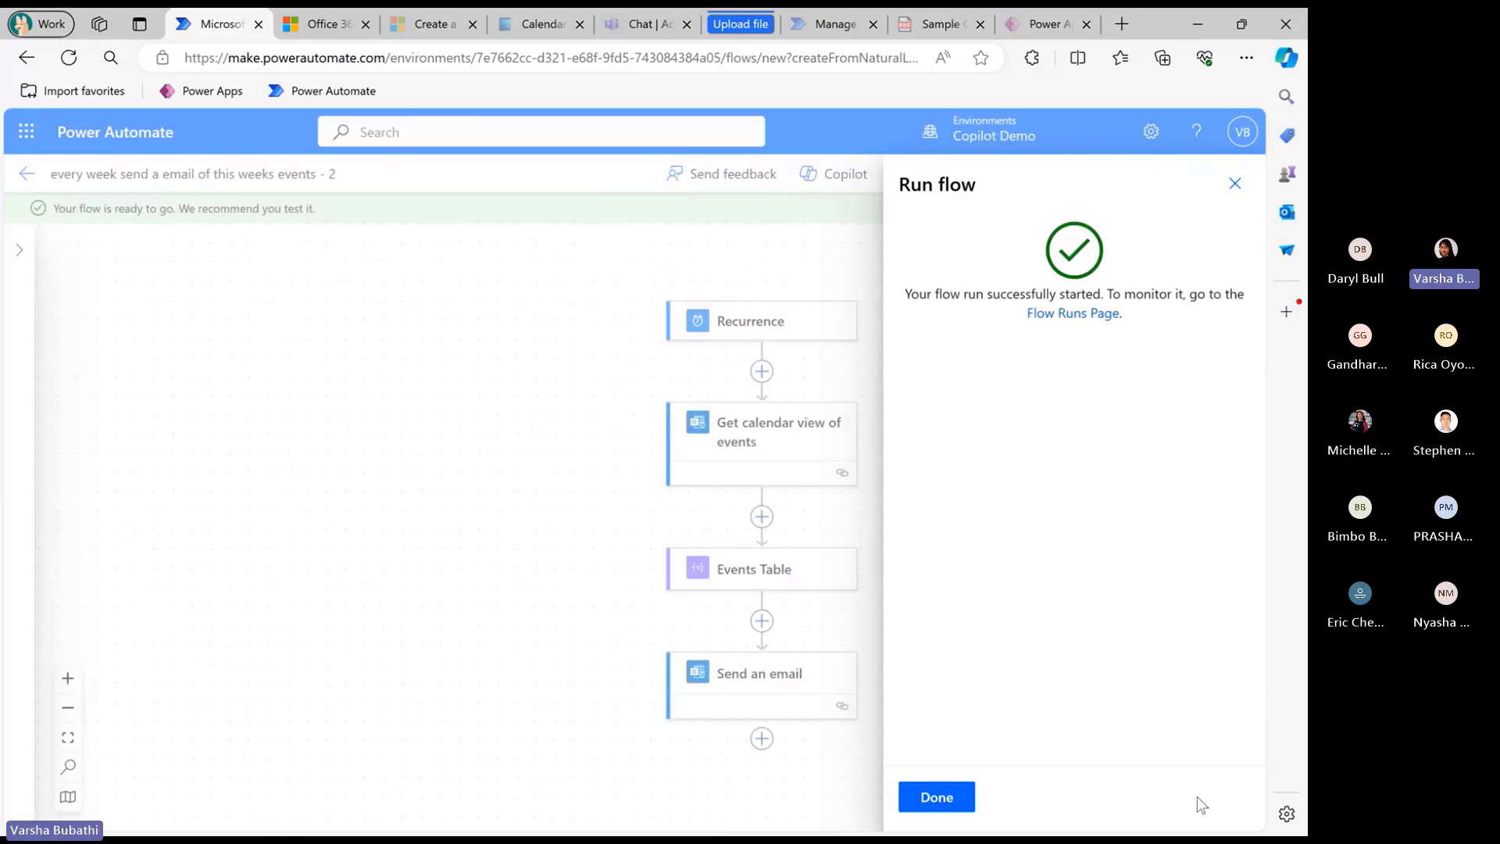
pyautogui.click(940, 798)
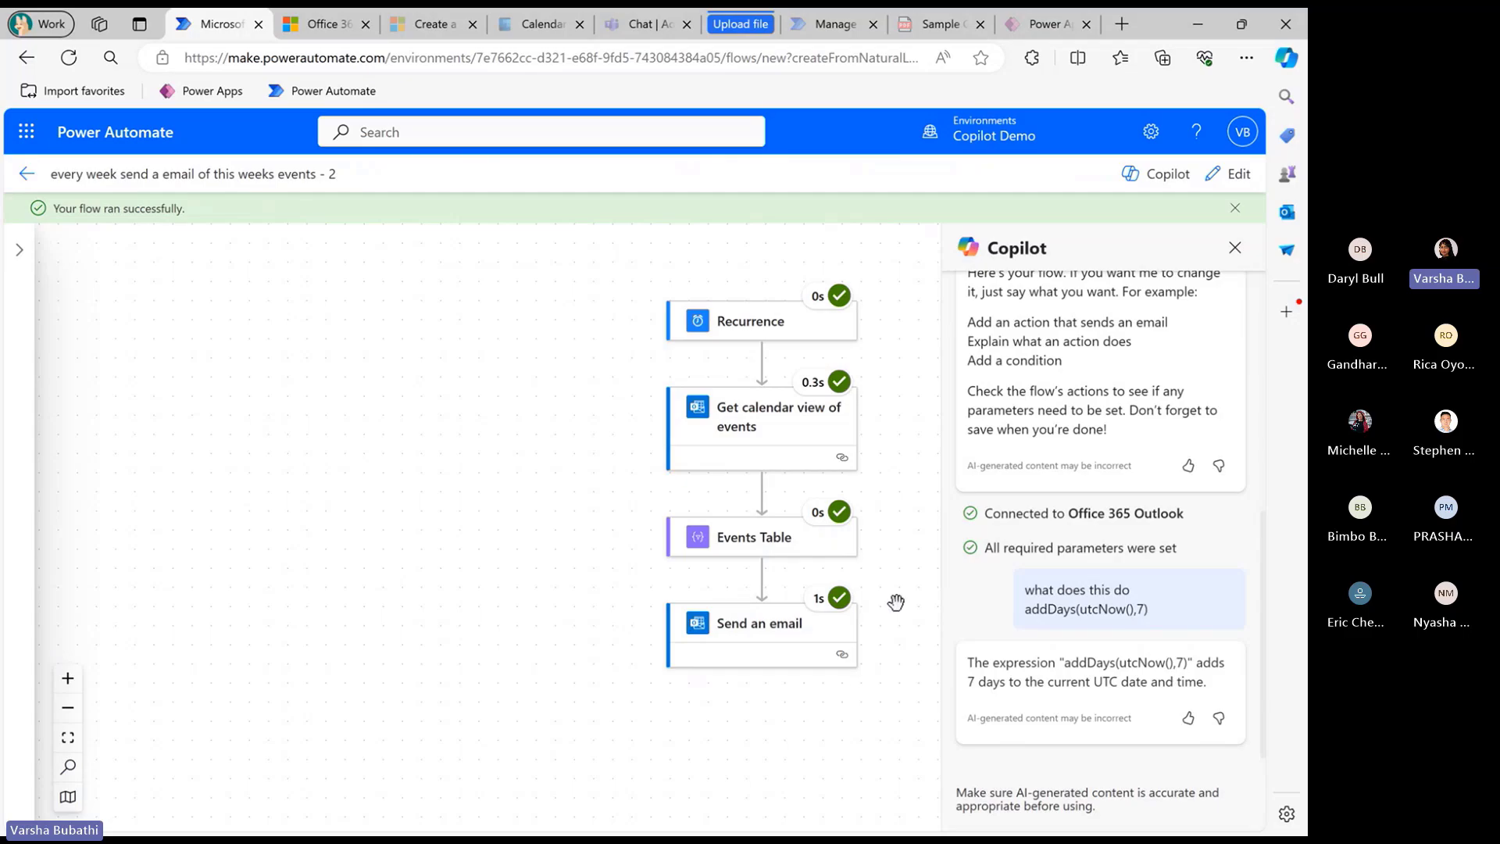
# Open Outlook mail in a new browser tab and check the received Events email's table against the calendar
pyautogui.click(1120, 24)
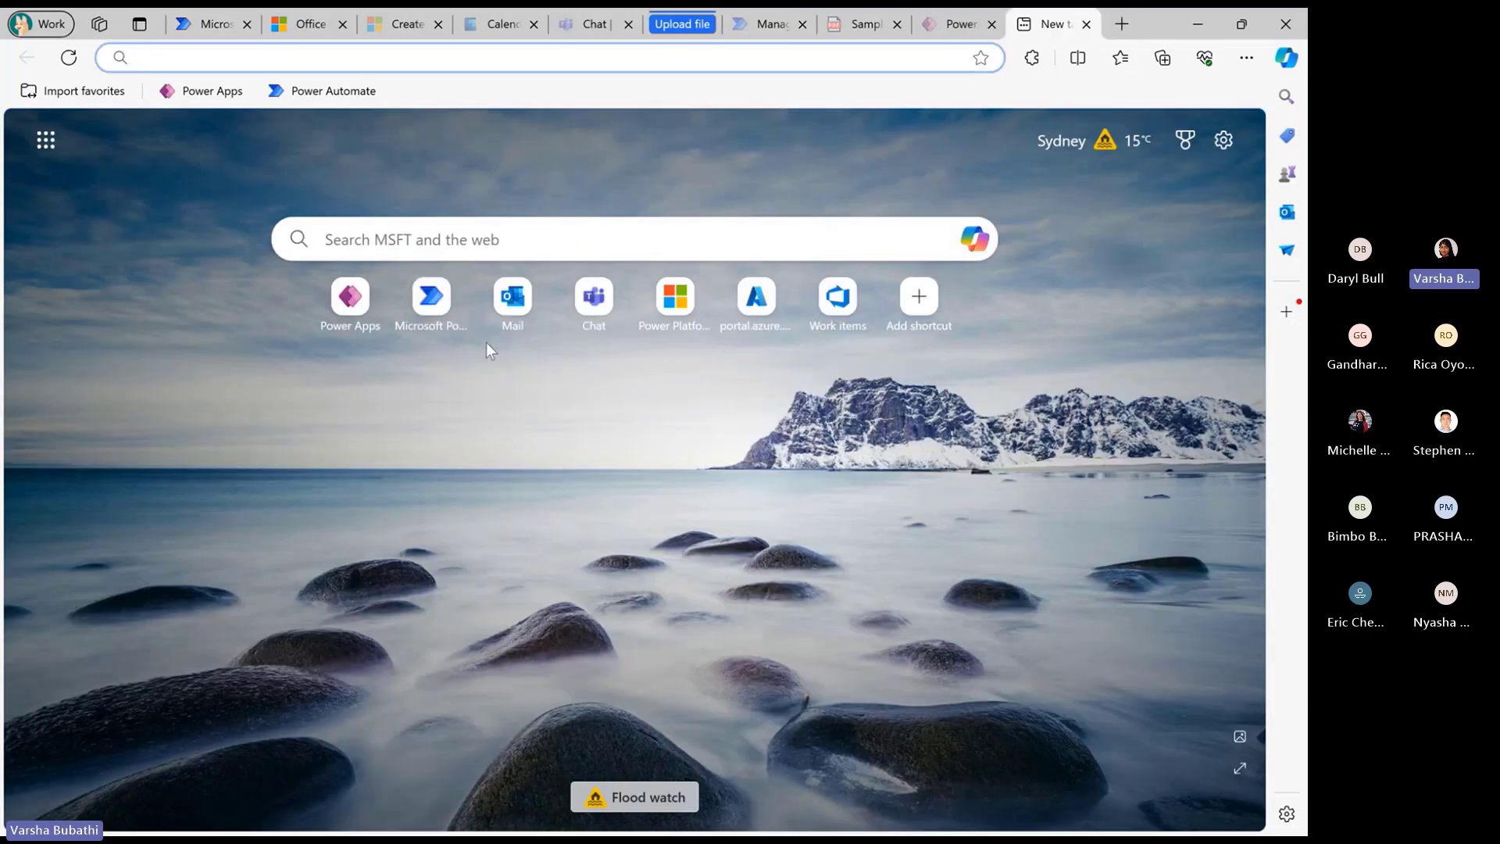
pyautogui.click(513, 306)
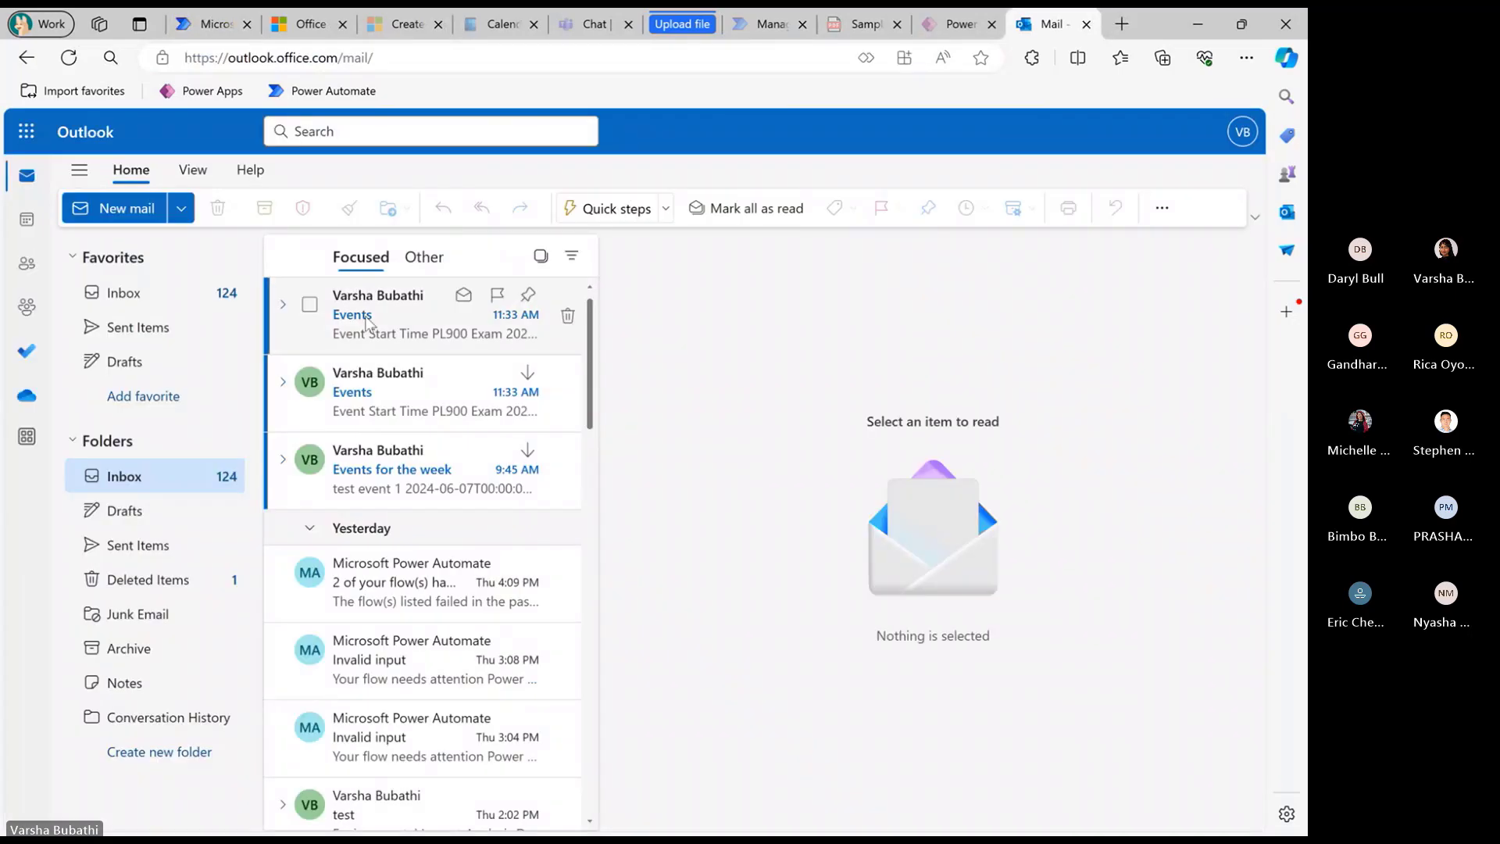
pyautogui.click(367, 406)
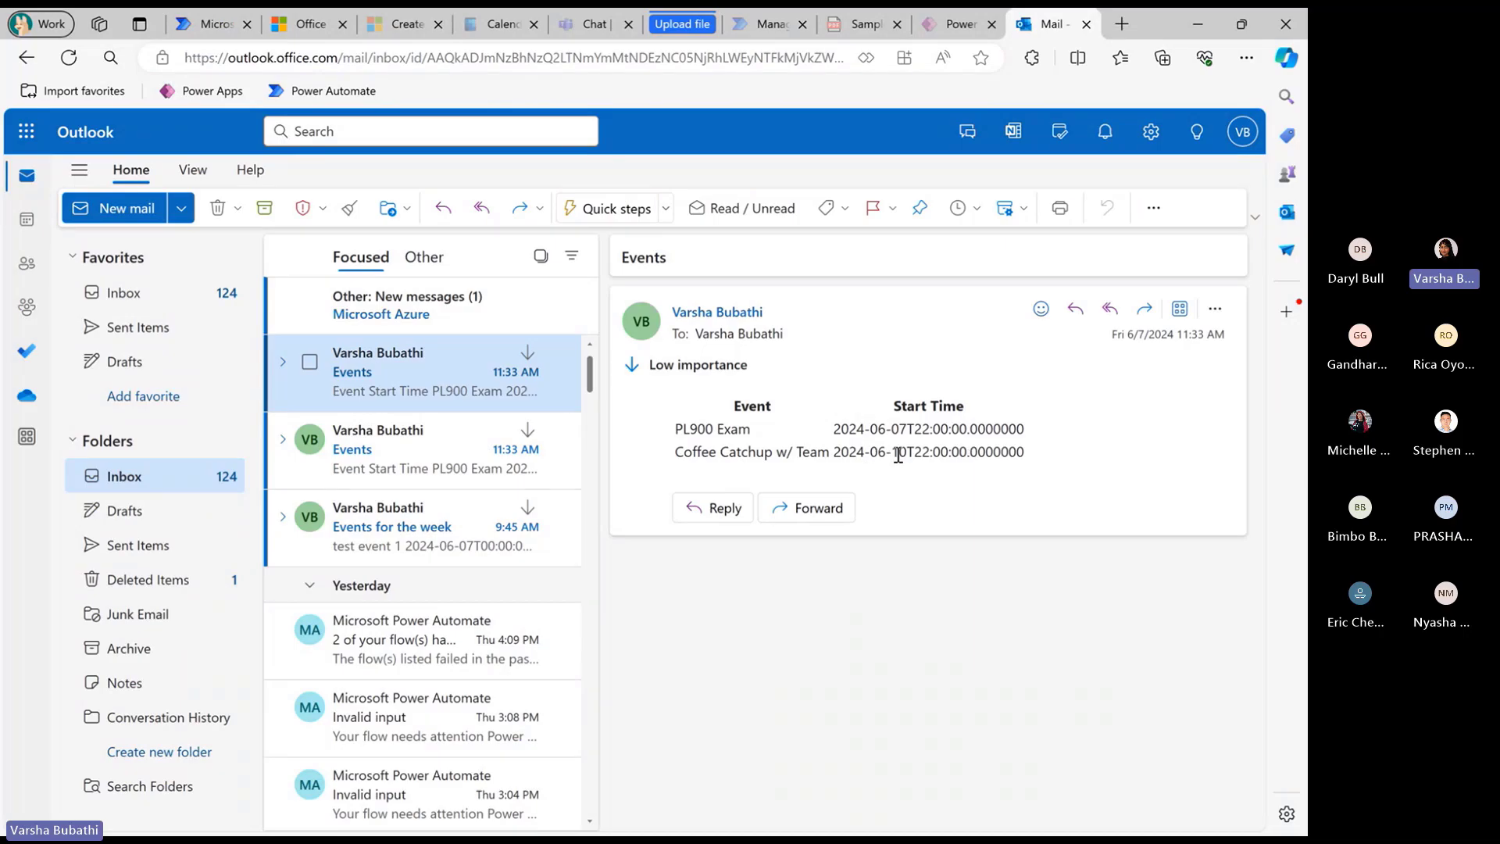
pyautogui.moveTo(730, 432); pyautogui.dragTo(1048, 494)
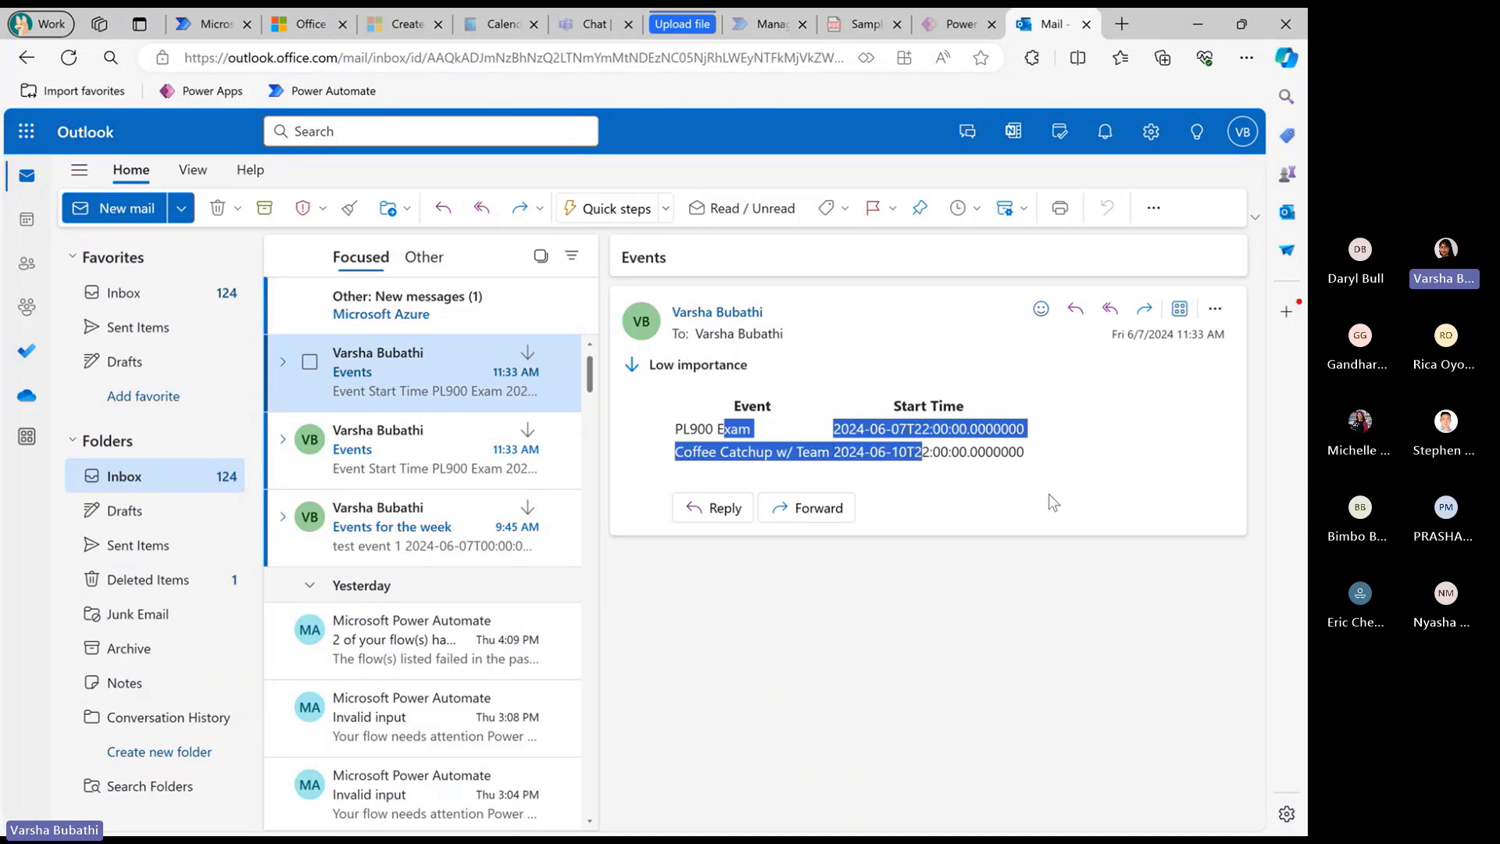
pyautogui.click(783, 450)
pyautogui.click(23, 219)
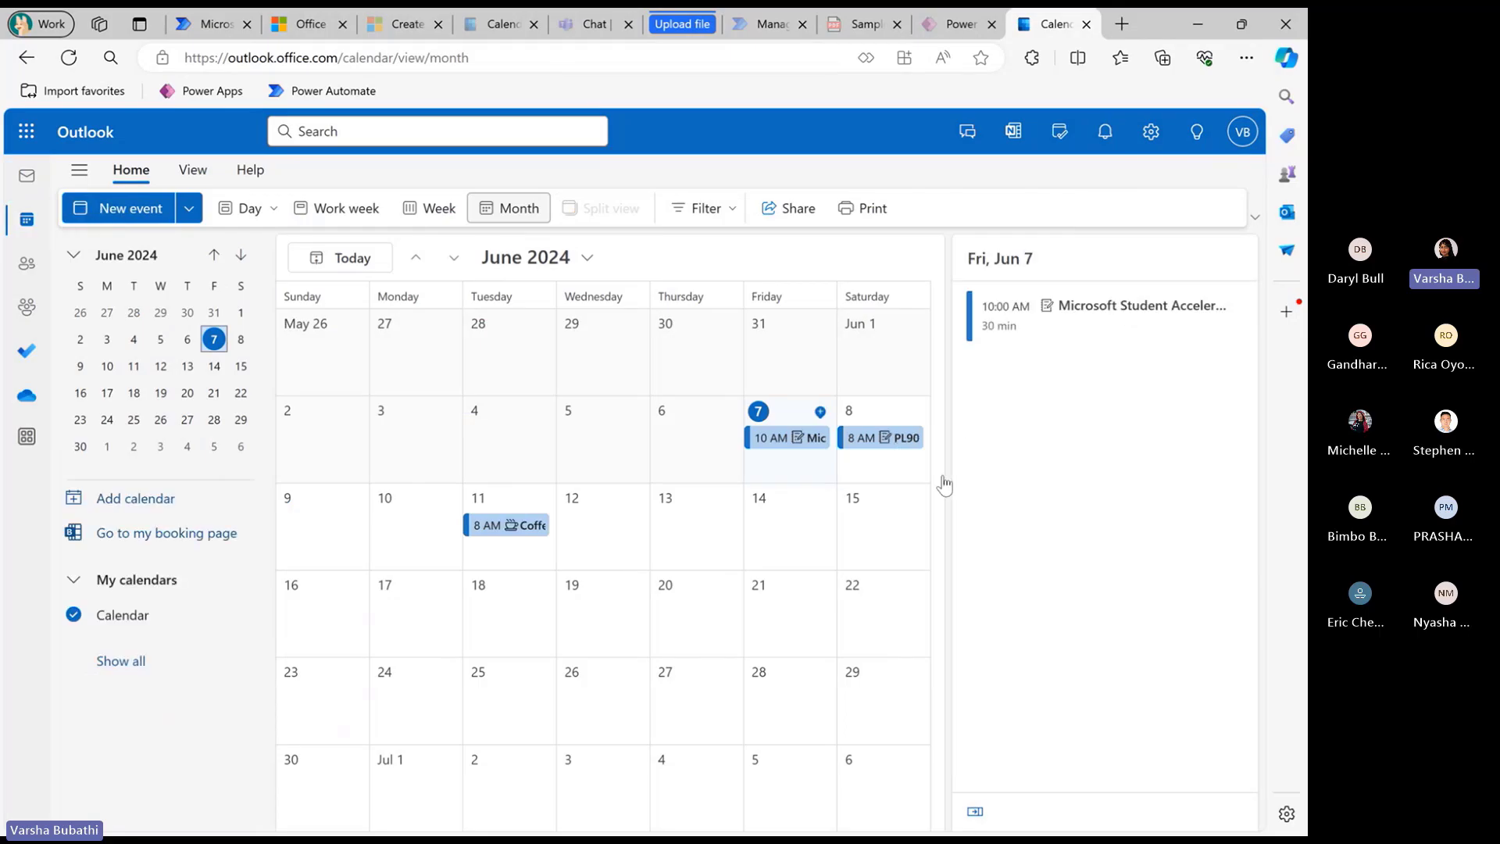
pyautogui.click(27, 175)
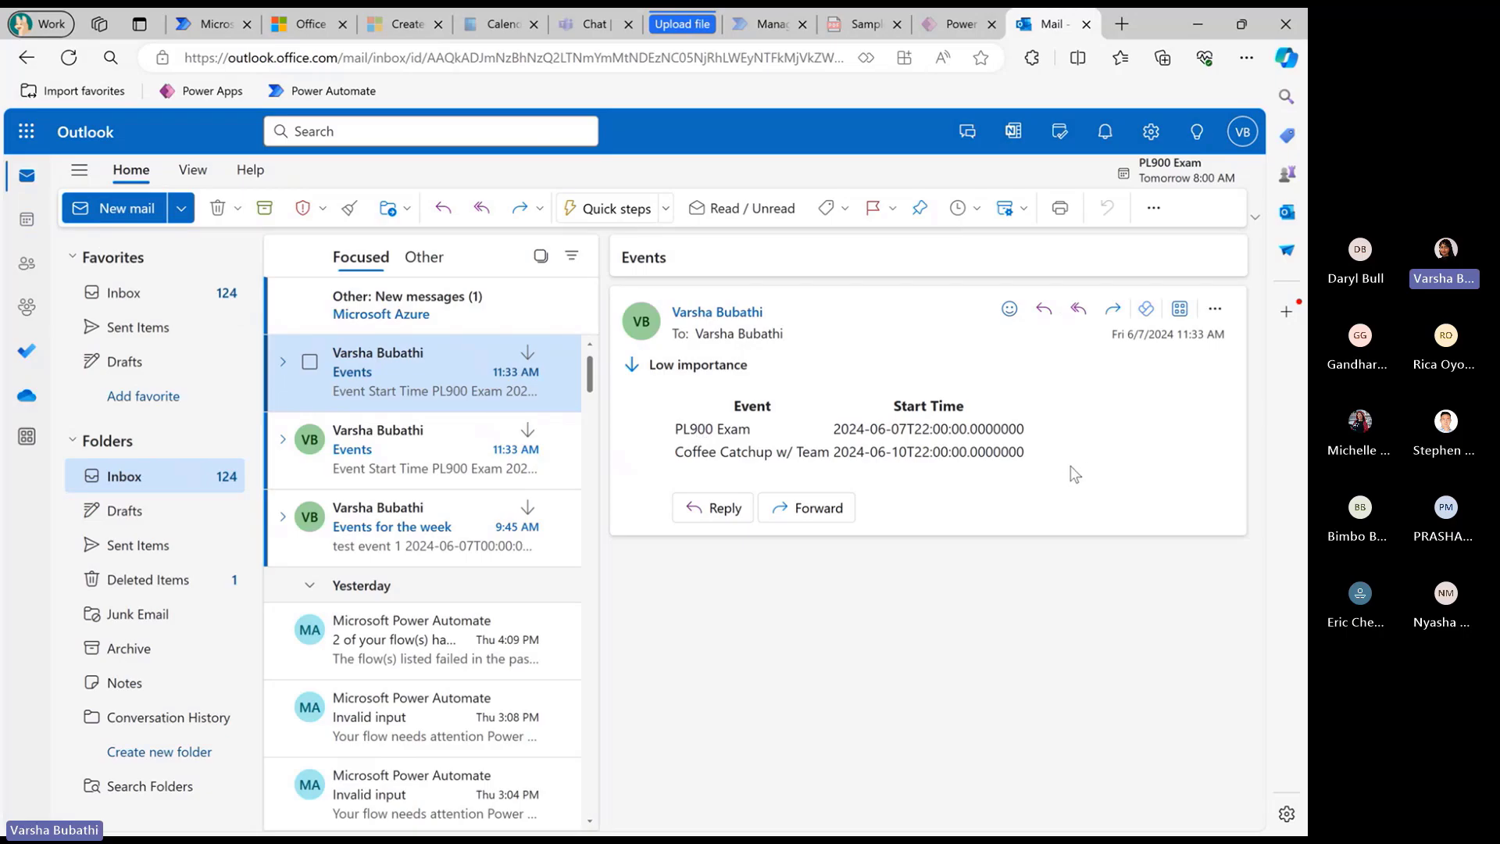
pyautogui.moveTo(1038, 451); pyautogui.dragTo(664, 452)
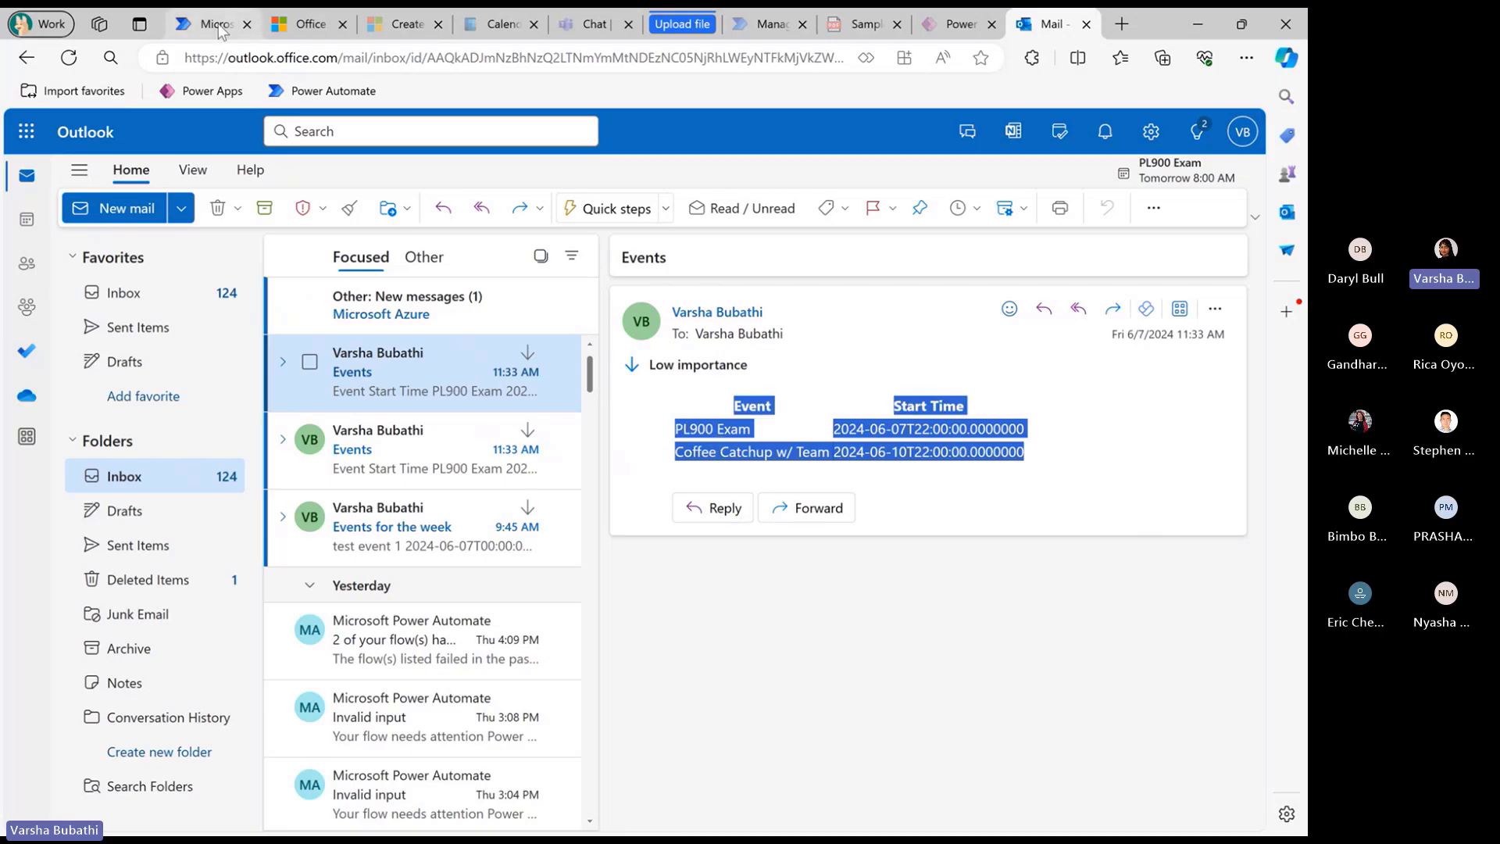
# Switch back to Power Automate and ask Copilot to "add a teams reminder" to the flow
pyautogui.moveTo(219, 31)
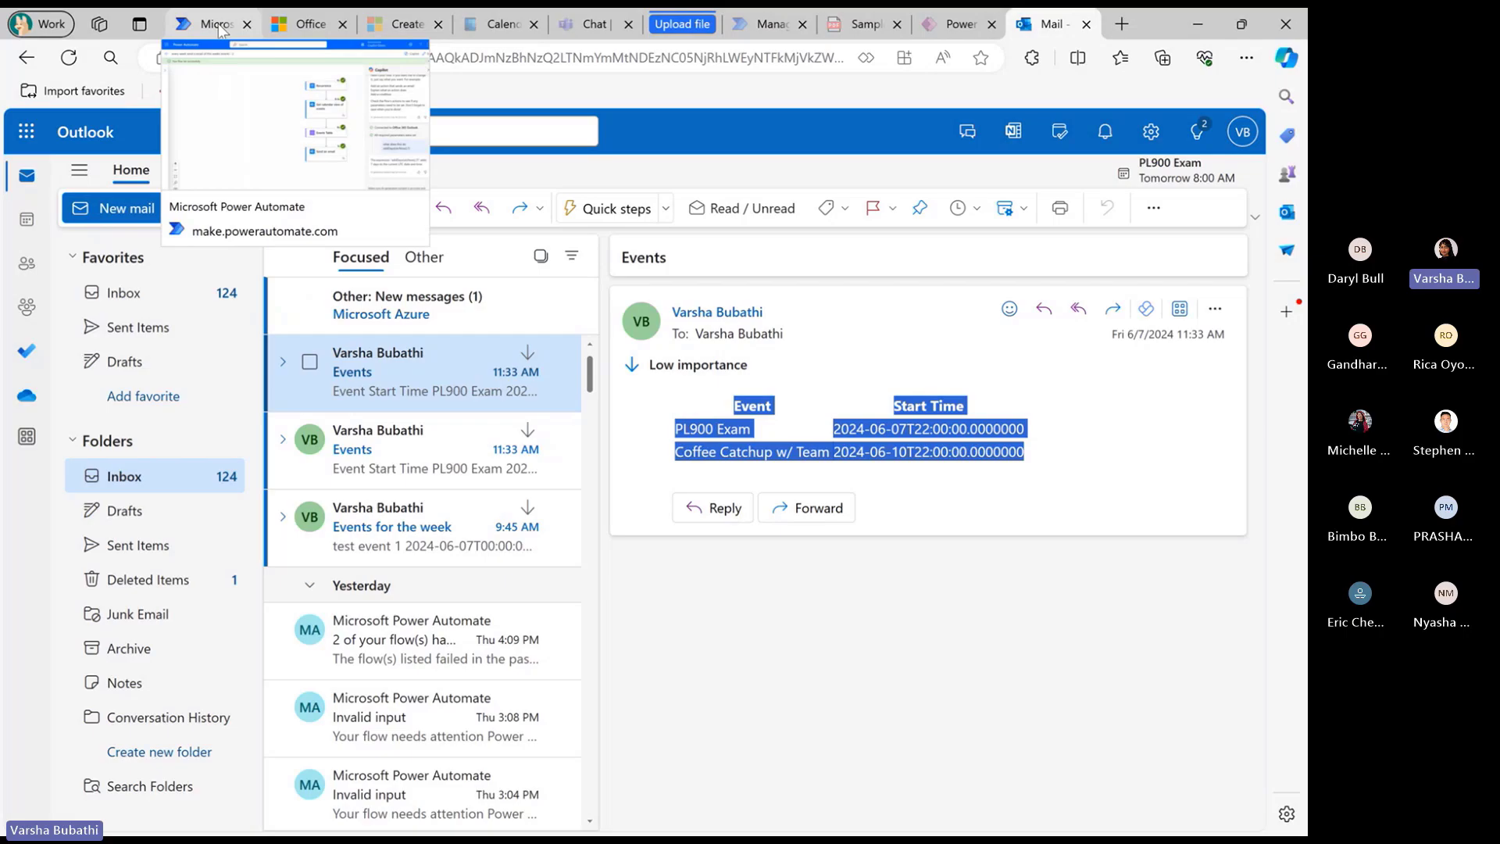
pyautogui.click(219, 32)
pyautogui.click(750, 644)
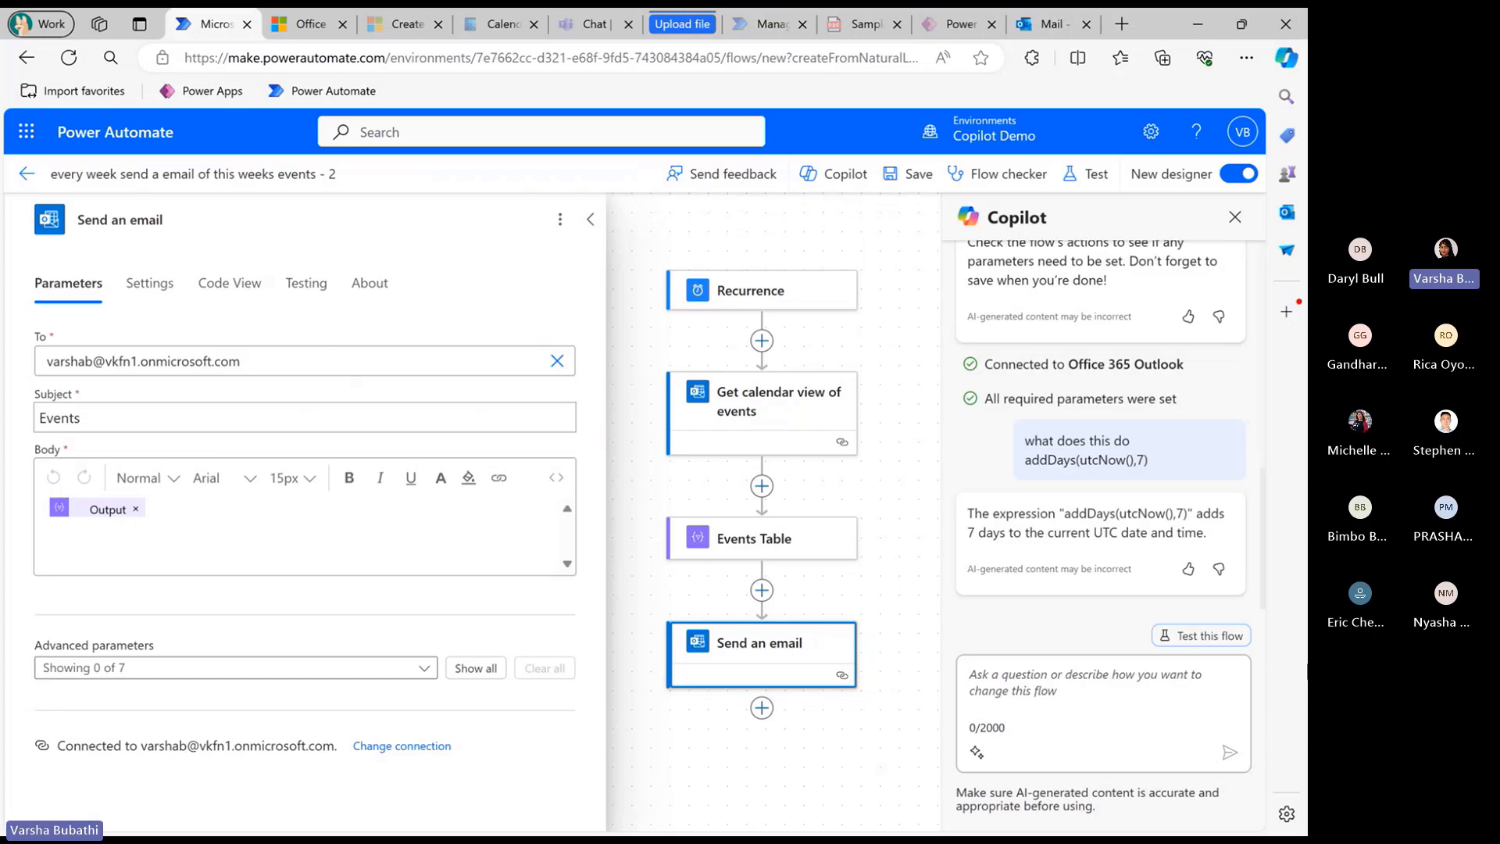
pyautogui.write('add a t')
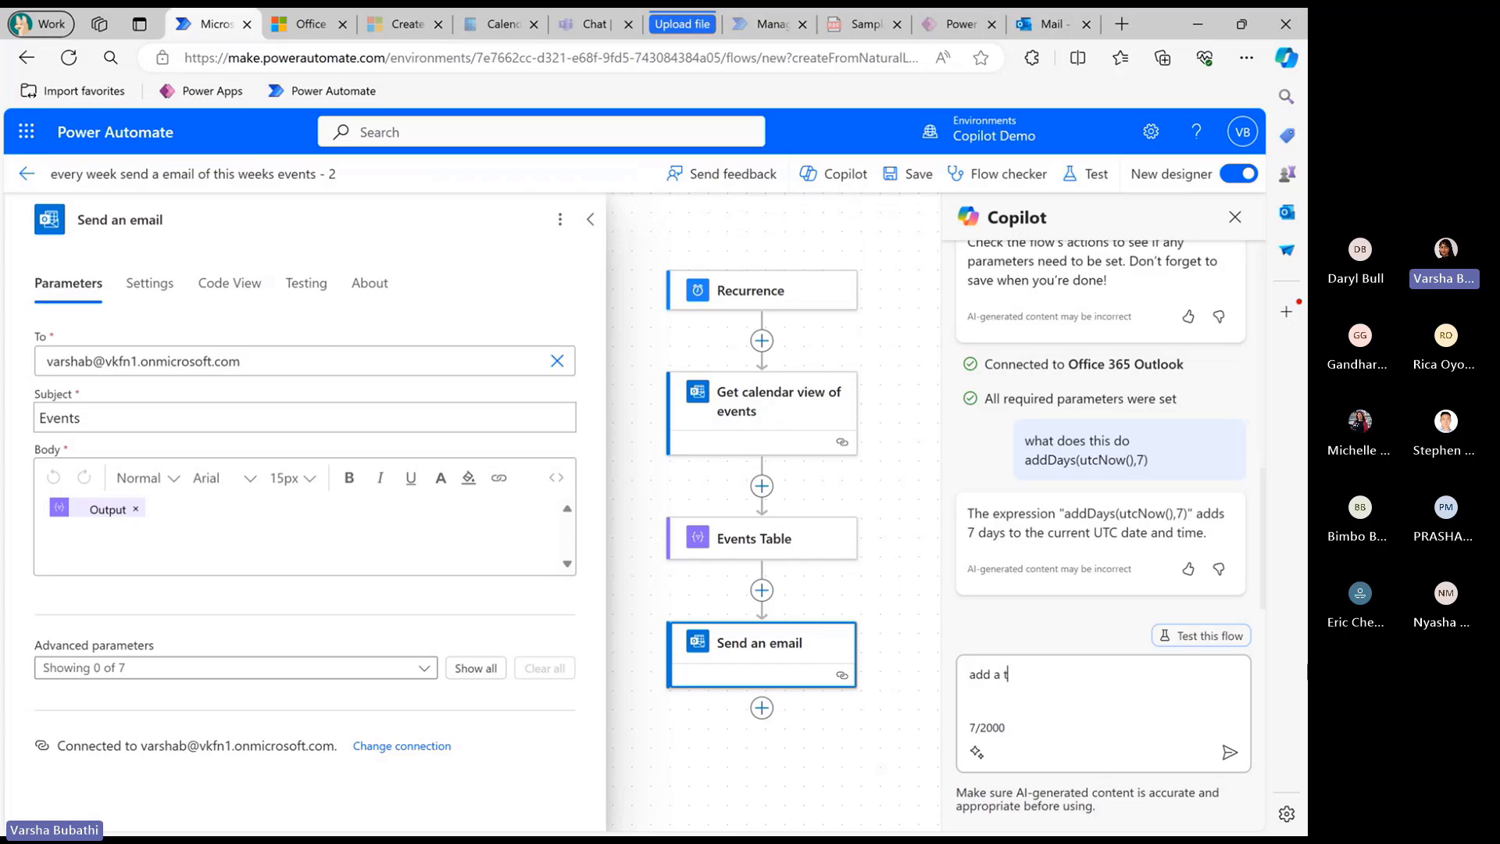
pyautogui.write('eams reminder')
pyautogui.press('Return')
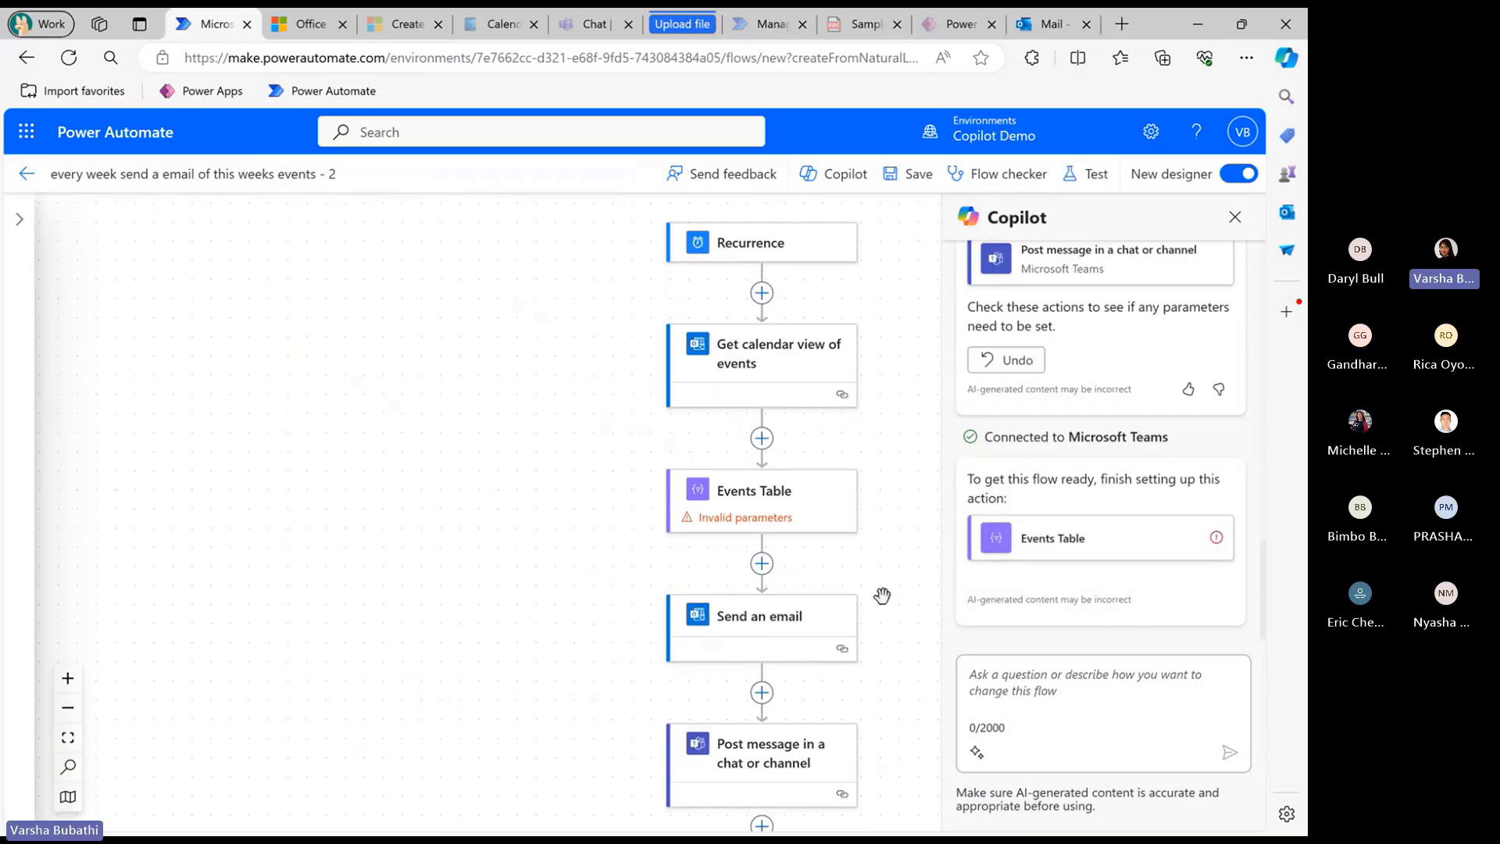
# Review the Post message in a chat or channel and Events Table parameters, and undo Copilot's Teams reminder change
pyautogui.click(768, 673)
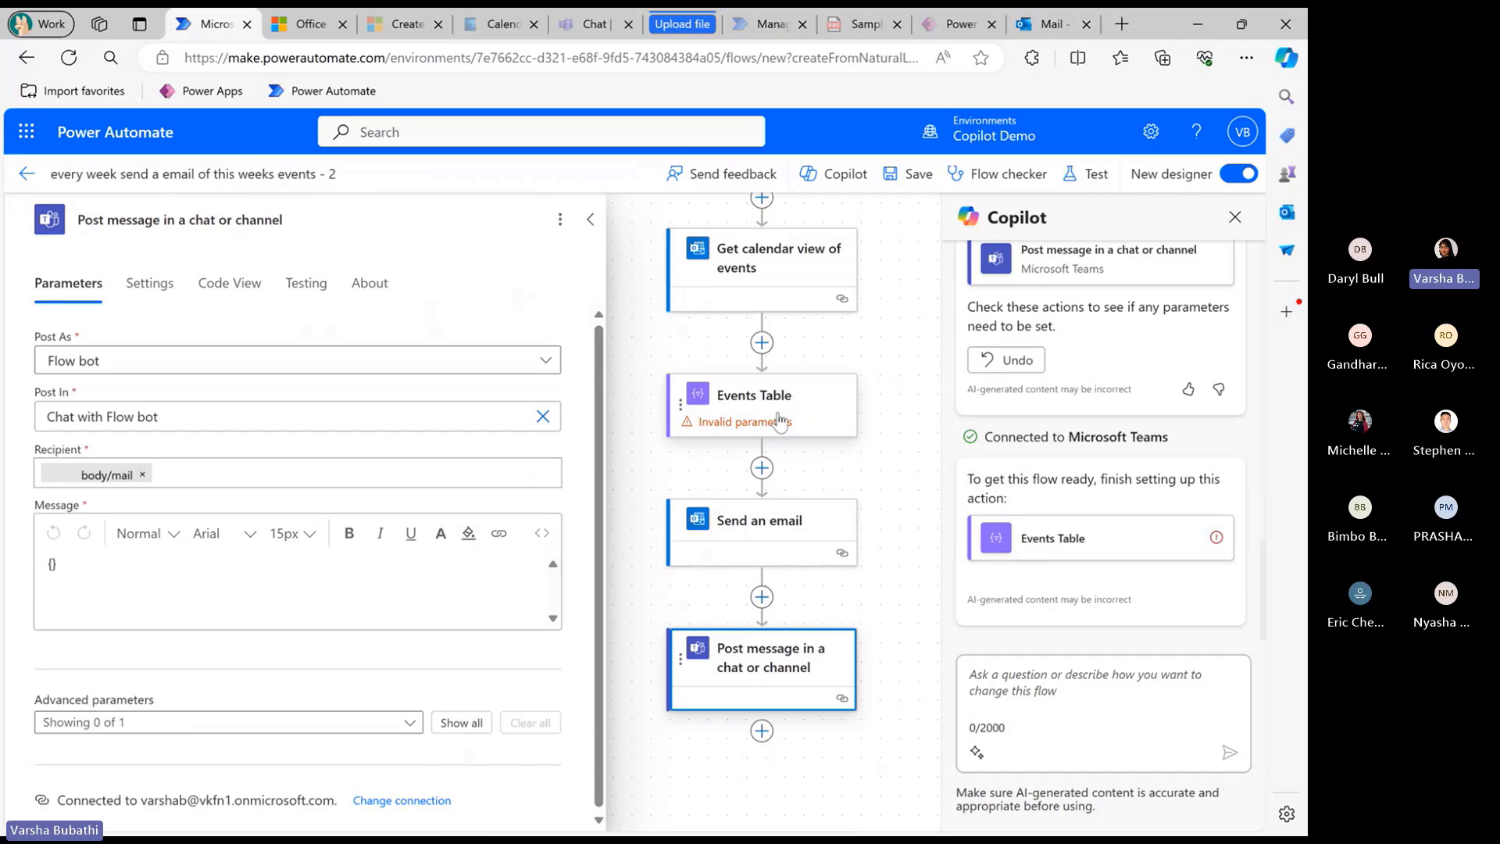
pyautogui.click(750, 414)
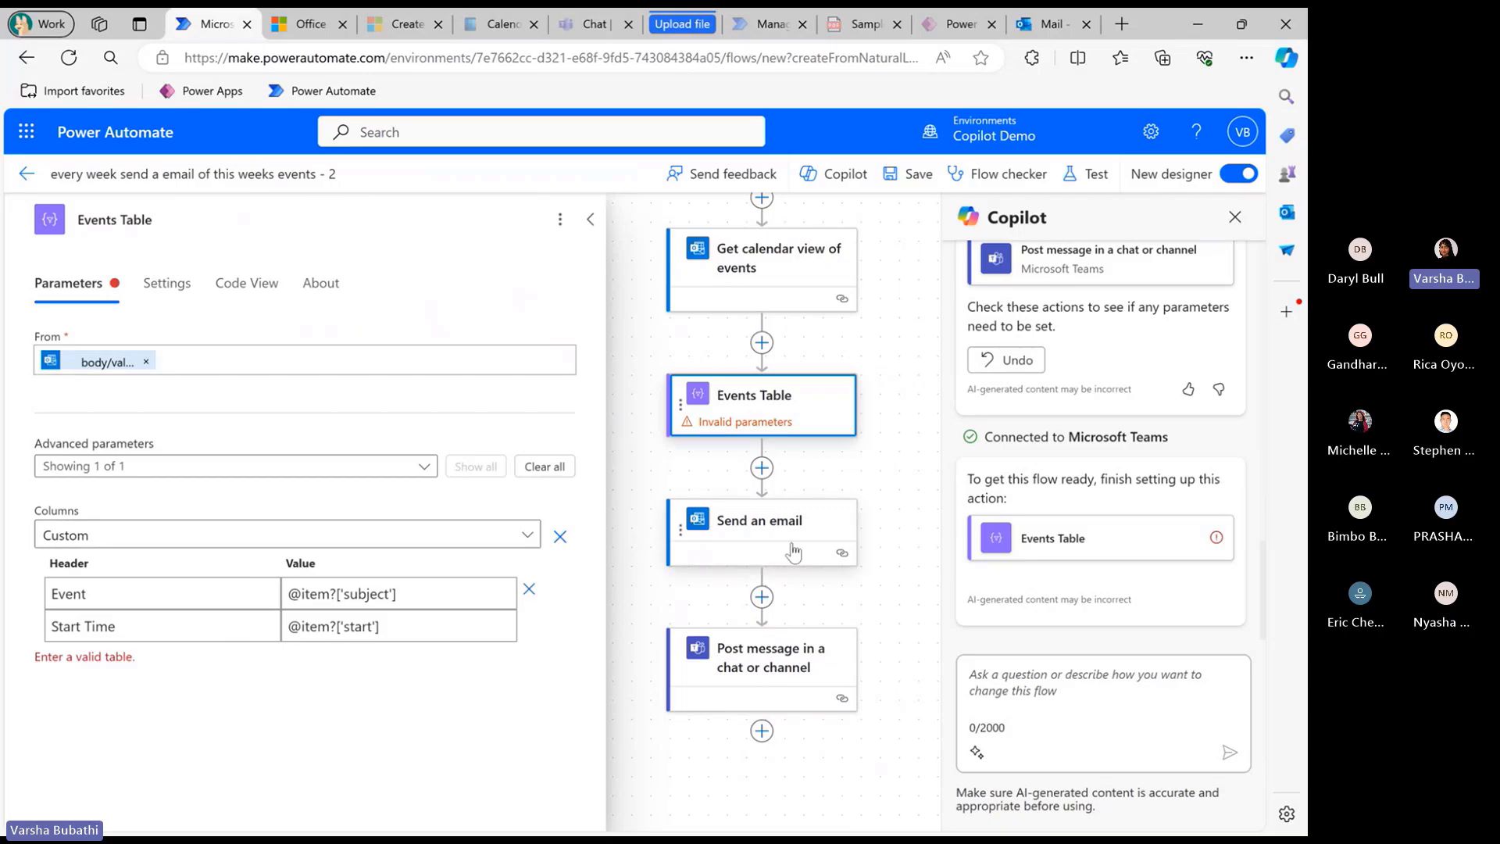
pyautogui.click(1018, 360)
pyautogui.click(655, 564)
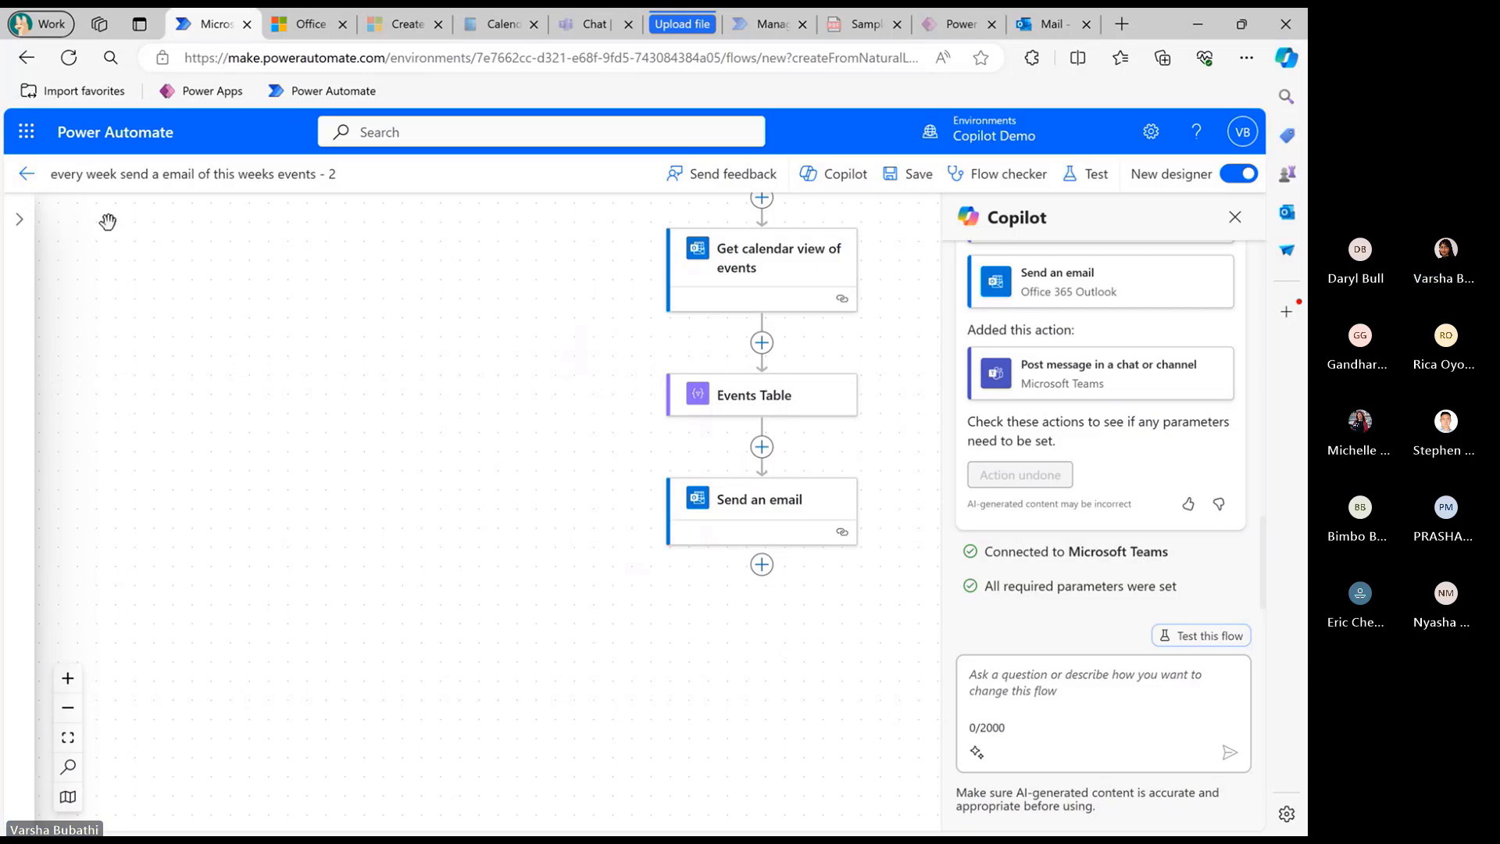
# Leave the designer and view the details page of "every week send a email of this weeks events - 2" from the flow list
pyautogui.click(27, 176)
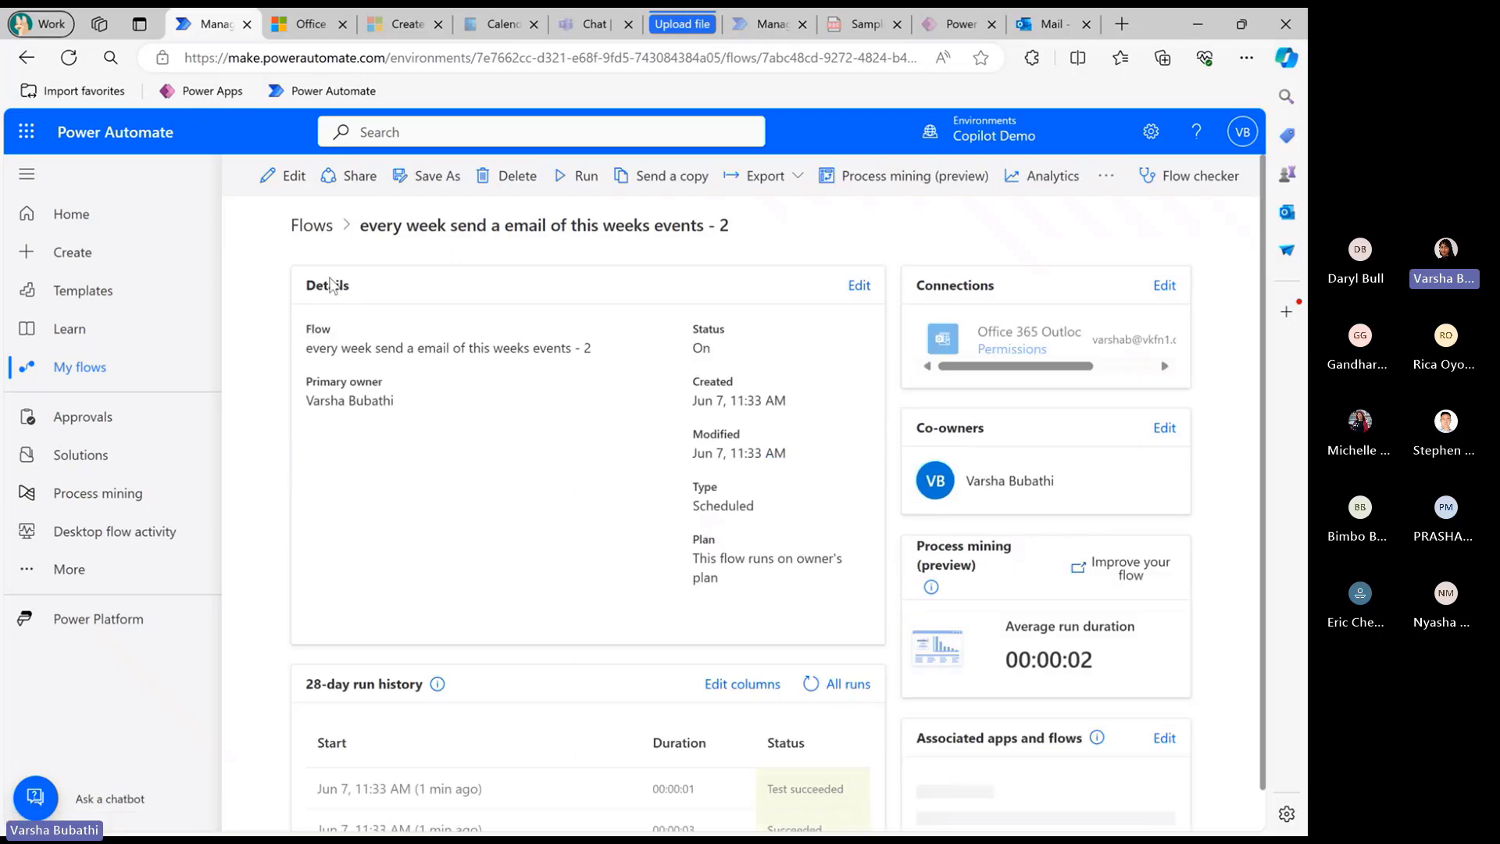
pyautogui.click(78, 367)
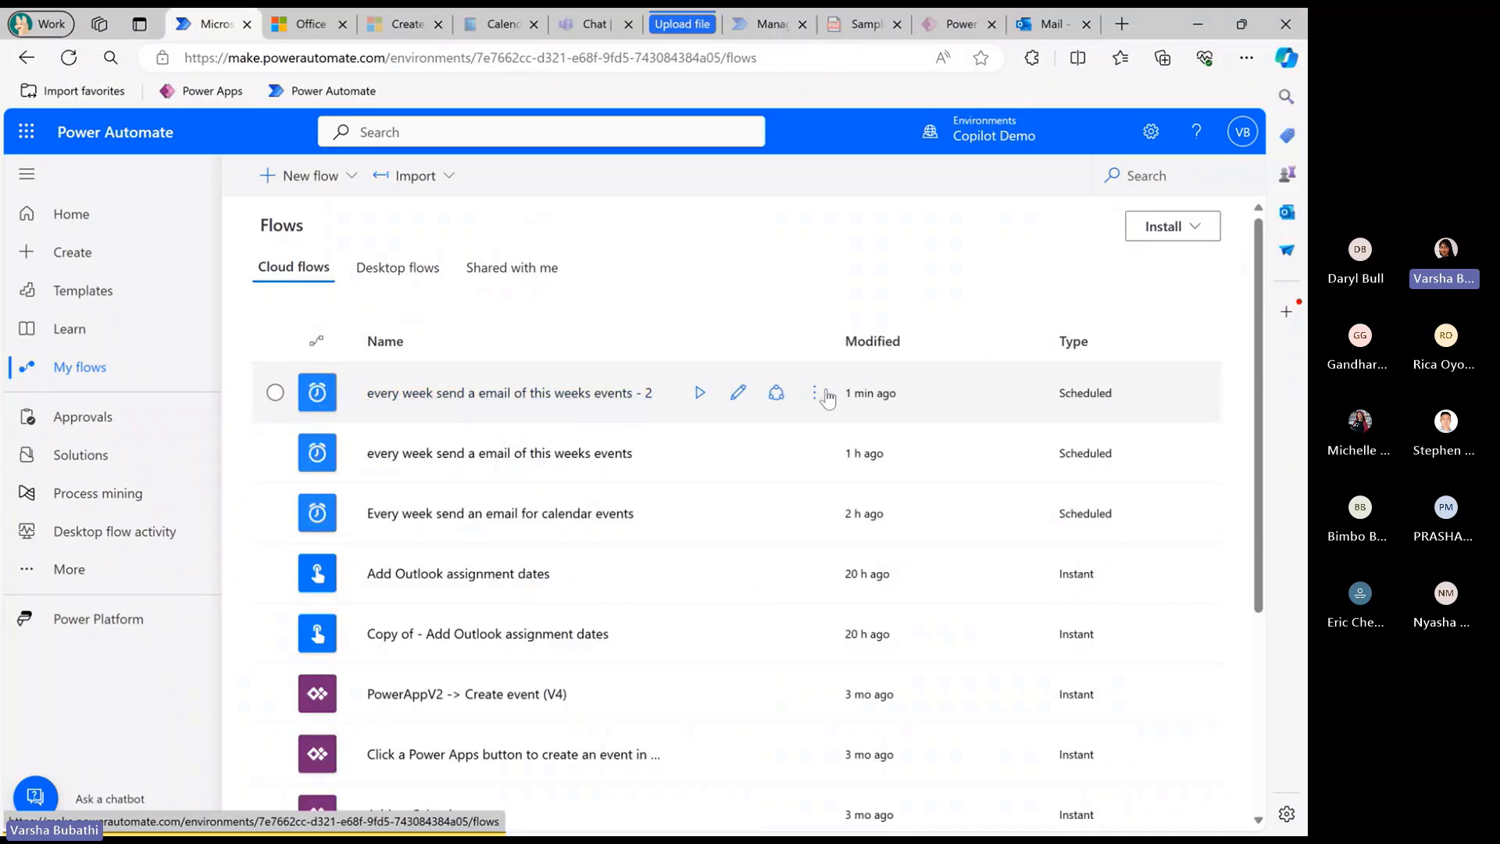
pyautogui.click(545, 402)
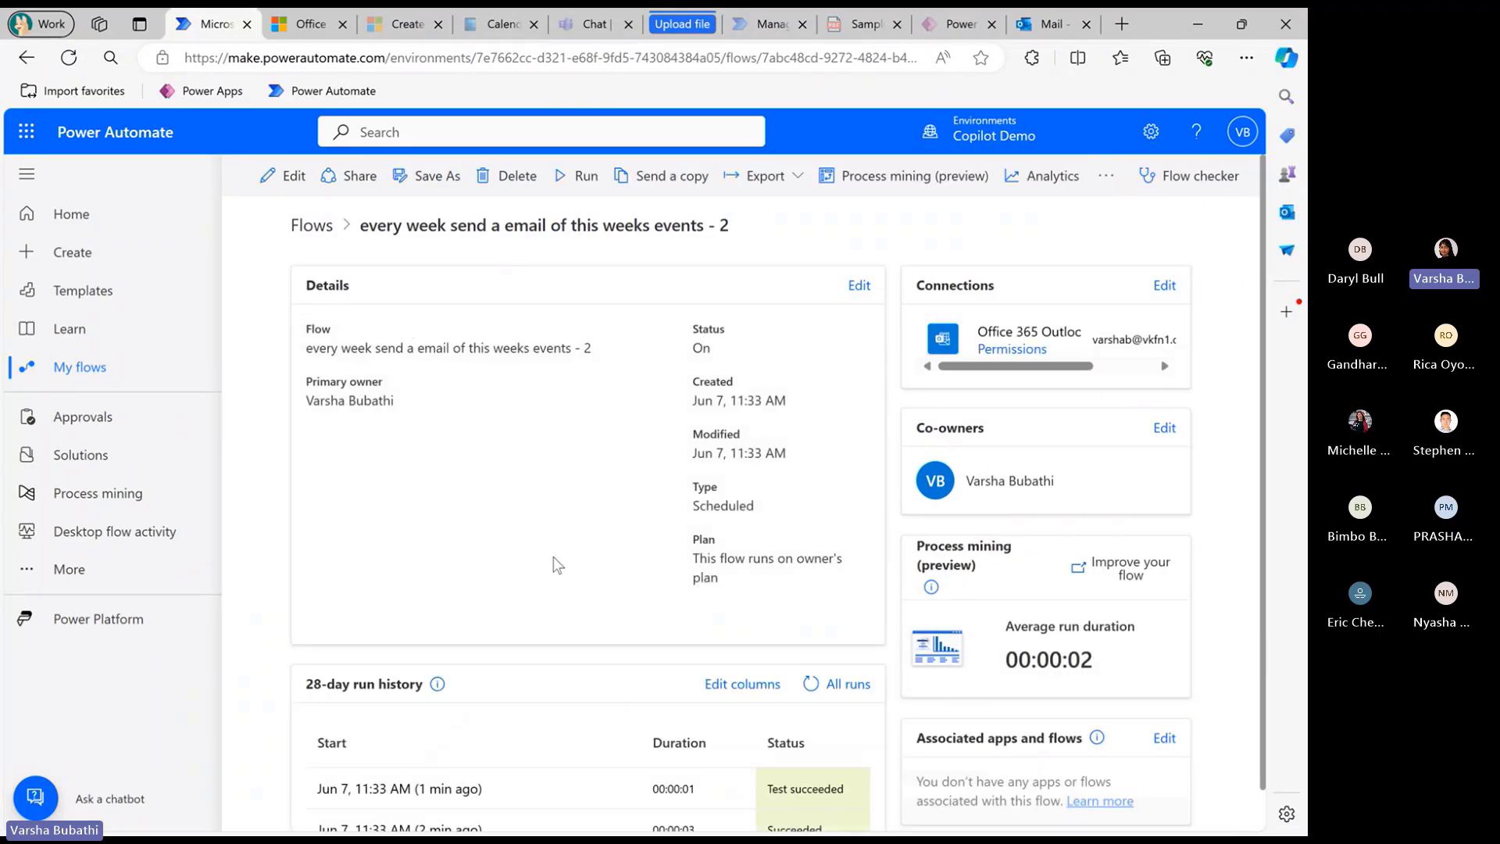
pyautogui.scroll(-1, 578, 439)
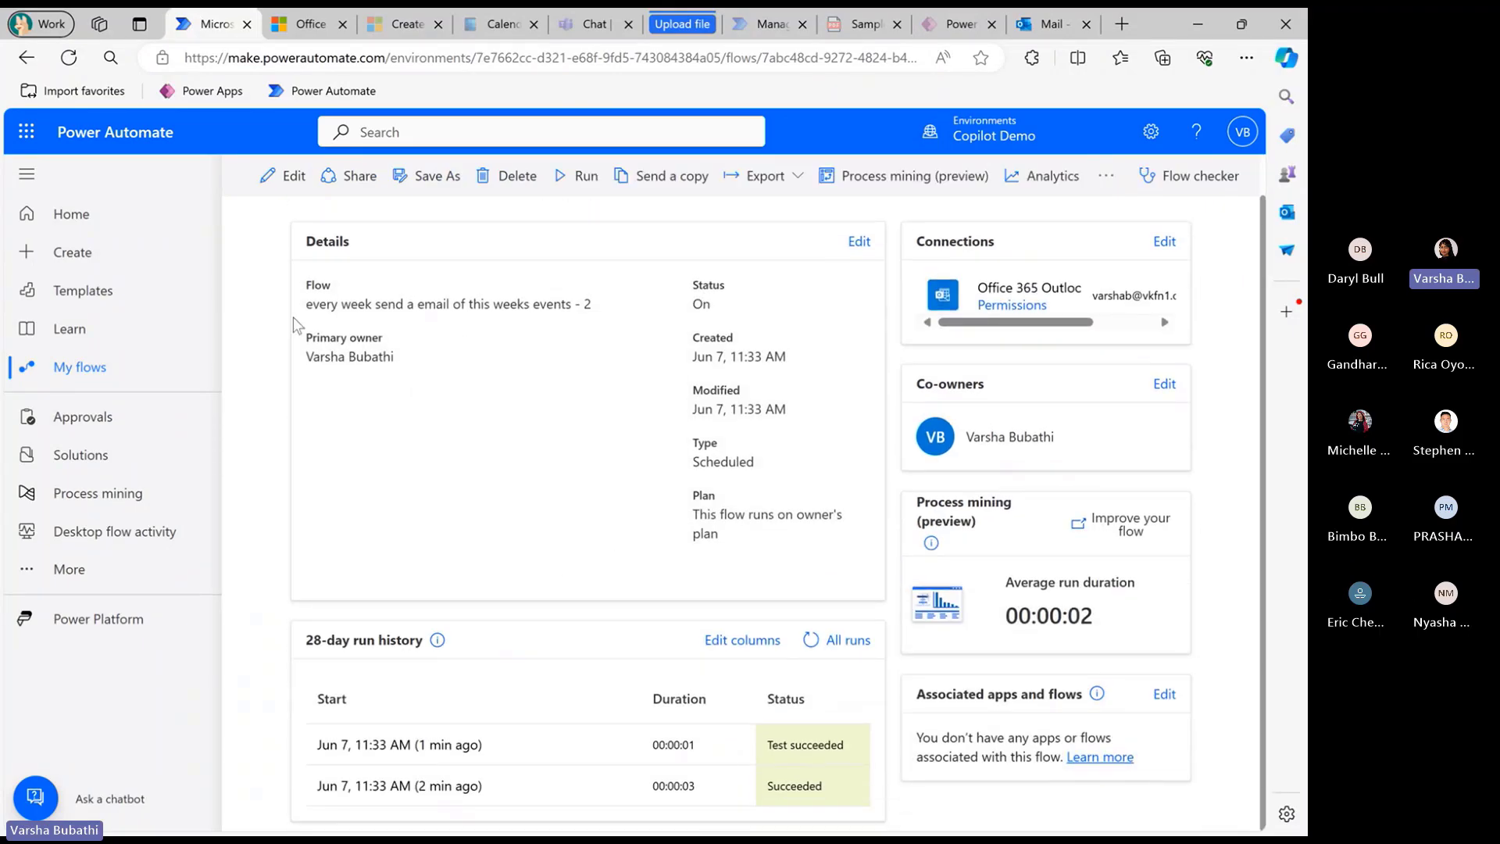
pyautogui.scroll(1, 676, 420)
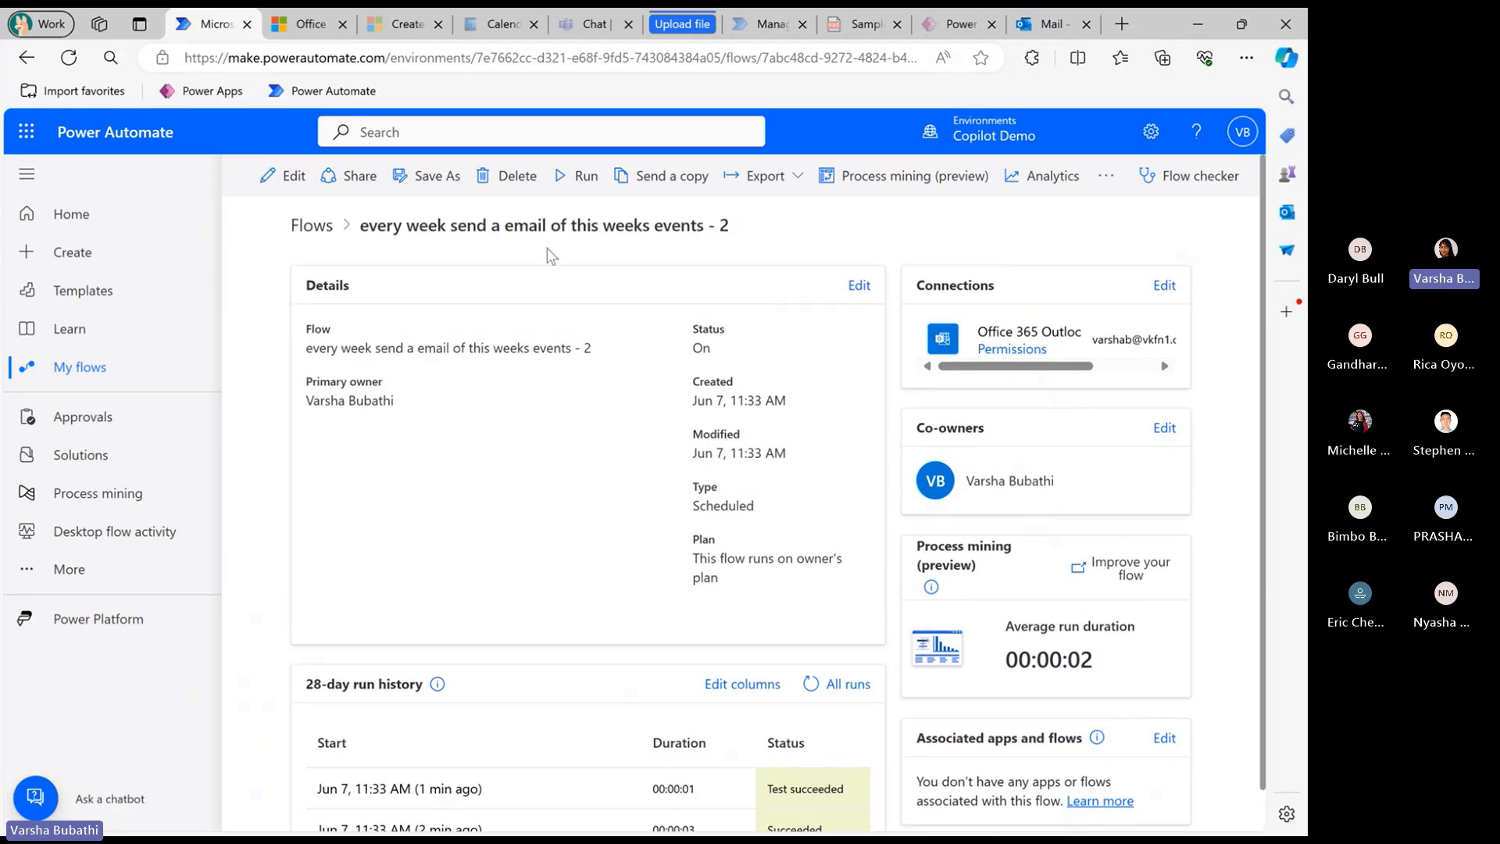
# View the flow's co-owner sharing page and open the latest test run from its 28-day run history
pyautogui.click(349, 181)
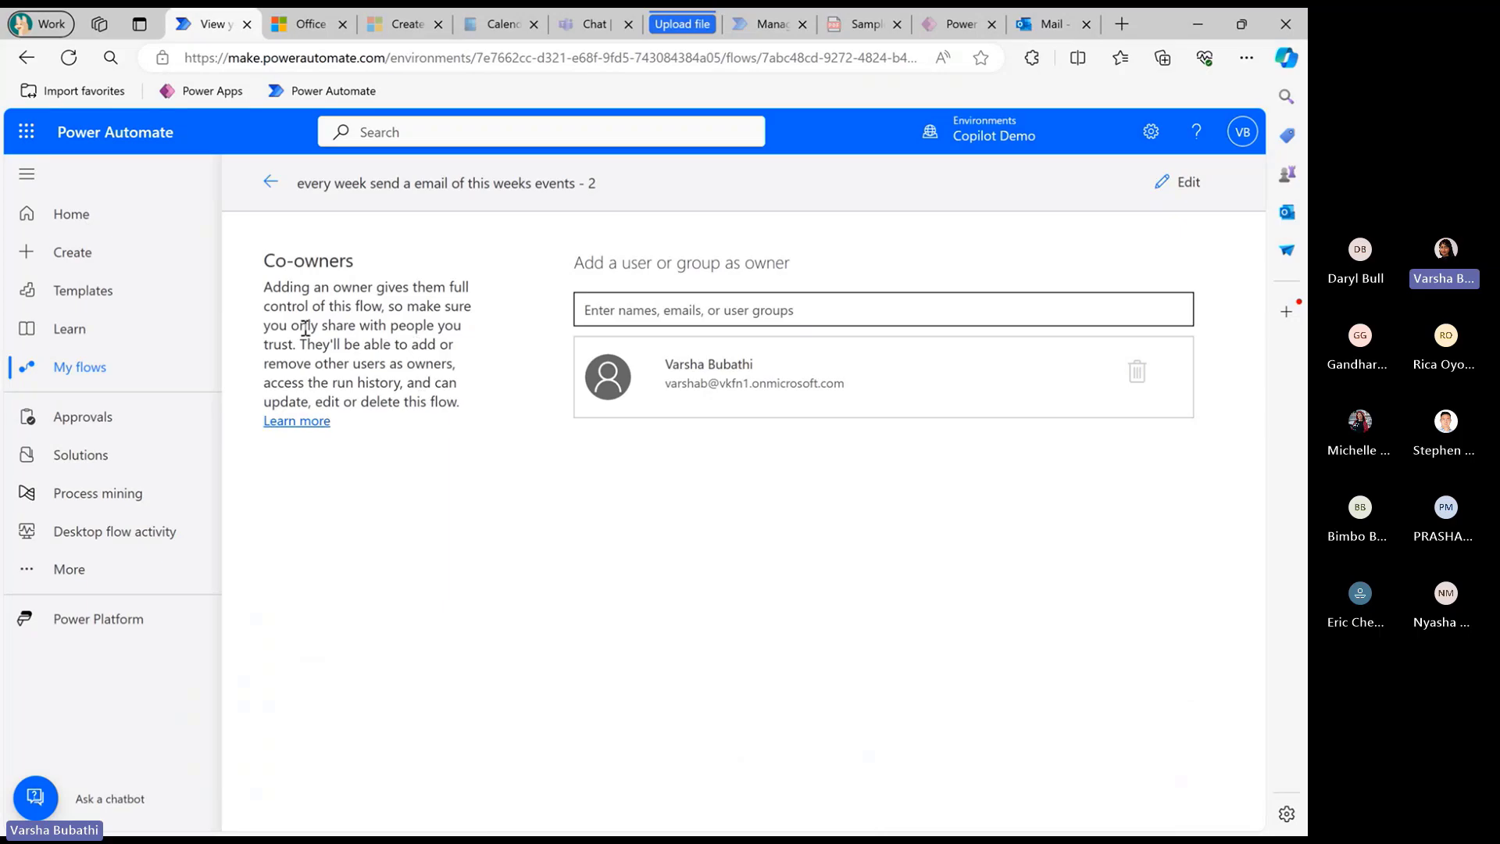
pyautogui.click(270, 182)
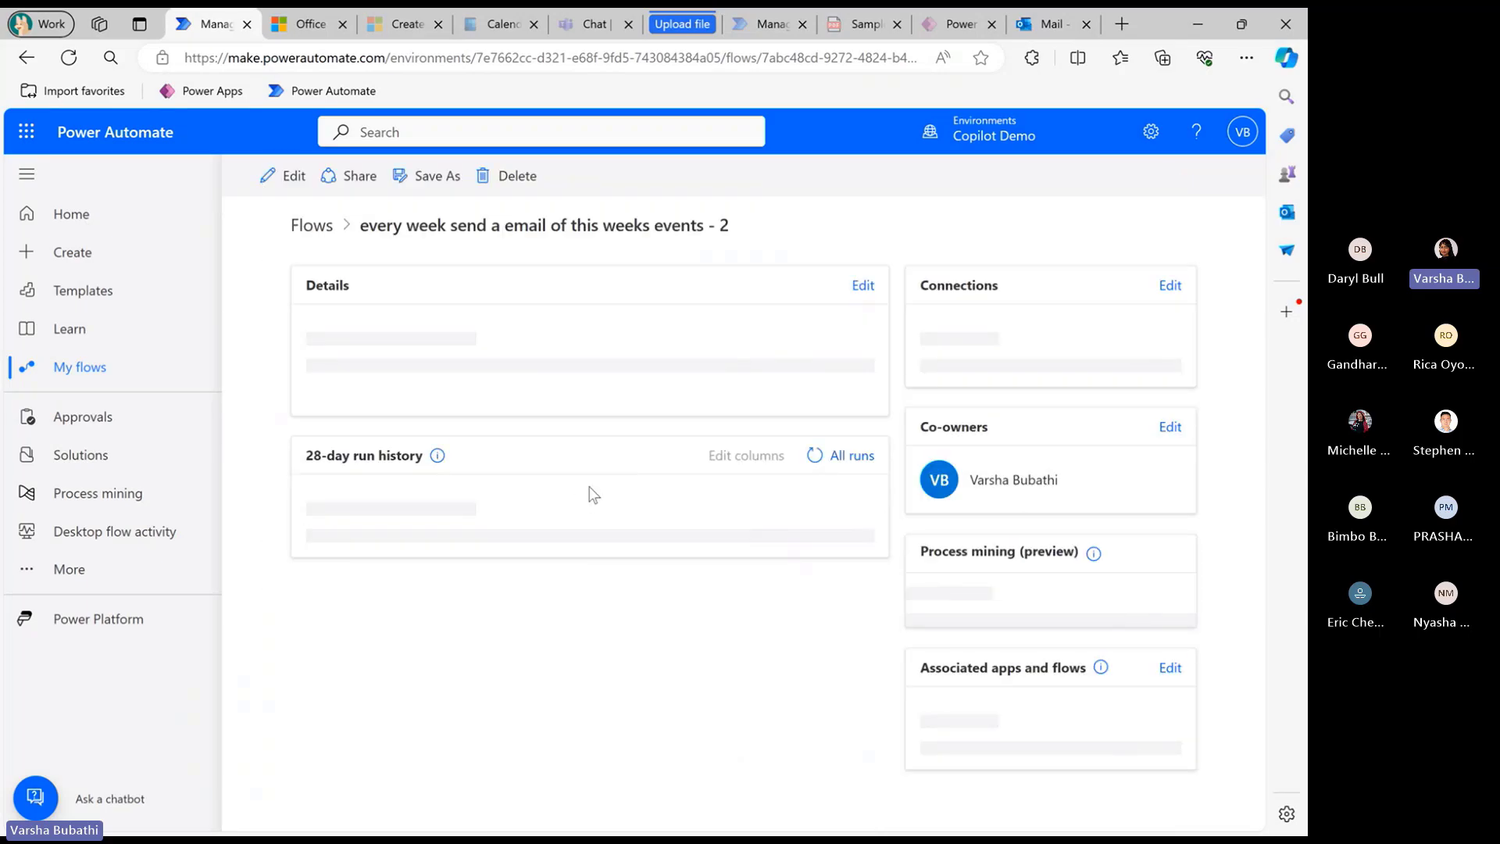
pyautogui.scroll(-1, 710, 576)
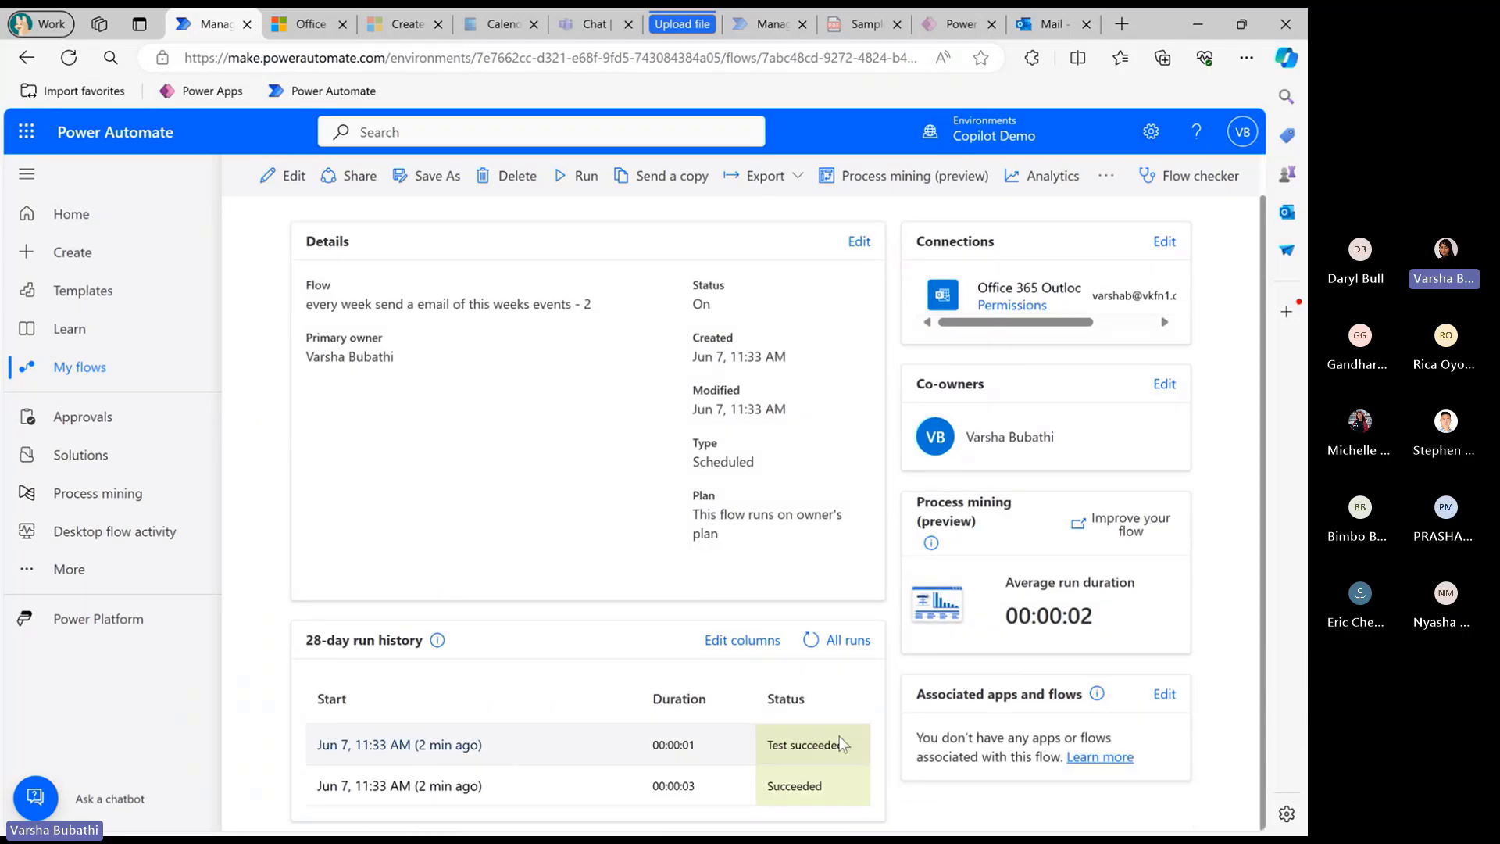
pyautogui.click(412, 742)
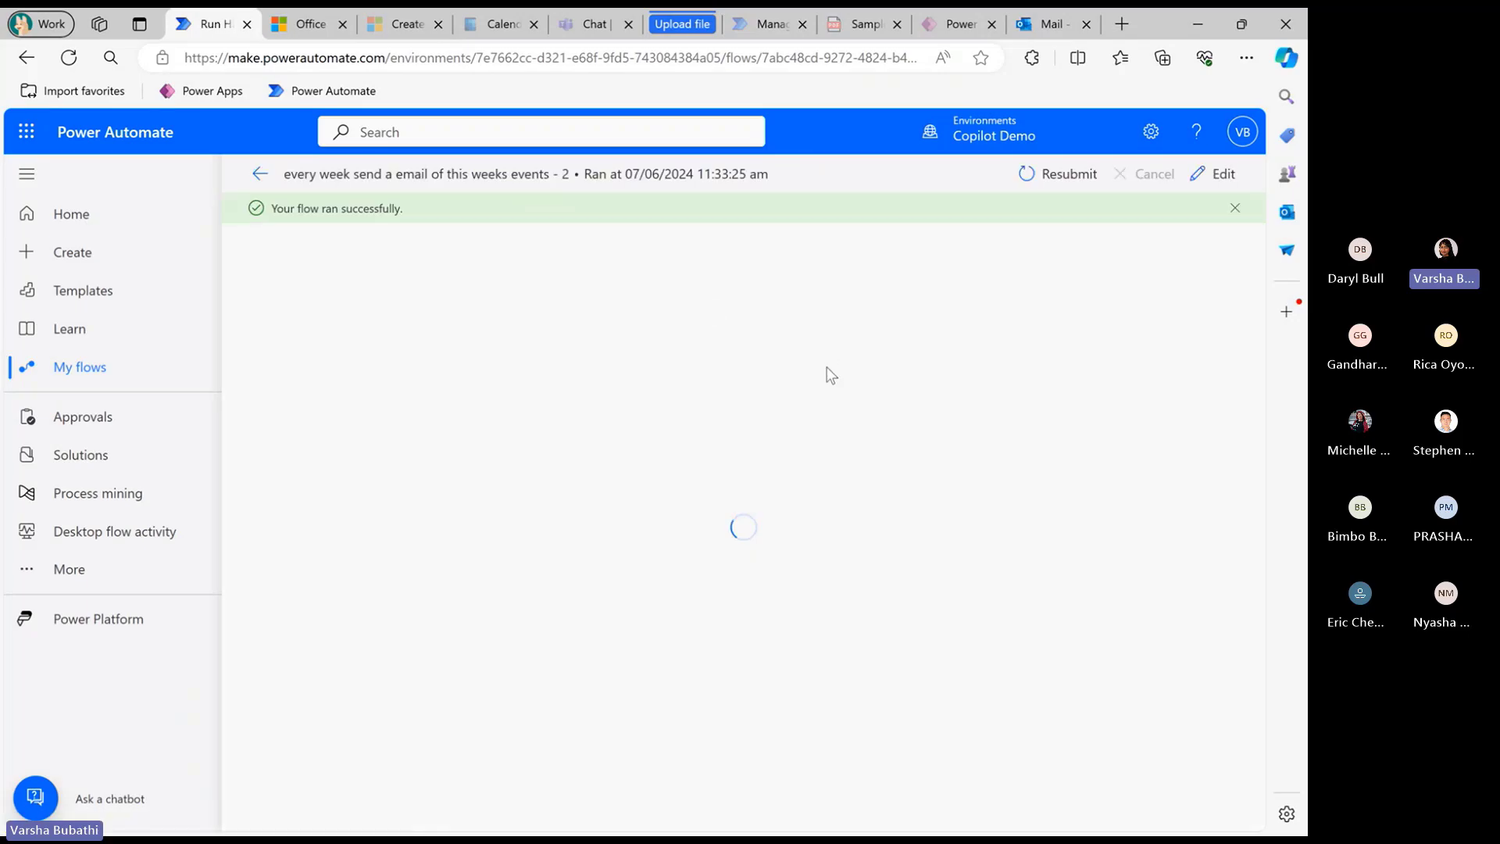
# Open the 10:27 AM failed run of "every week send a email of this weeks events" and inspect its Post message action and error details
pyautogui.click(105, 370)
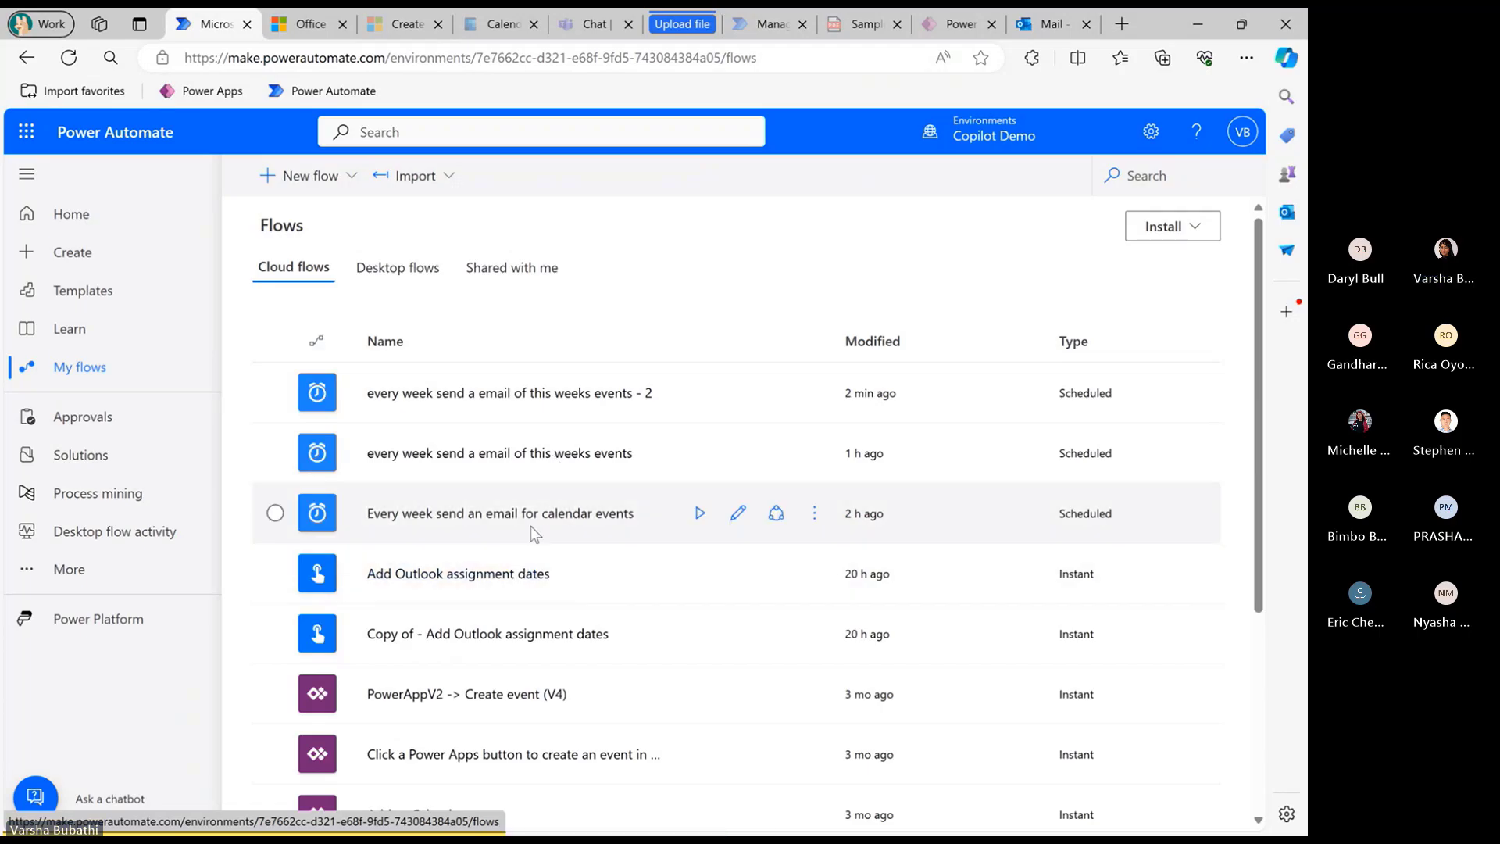
pyautogui.click(509, 467)
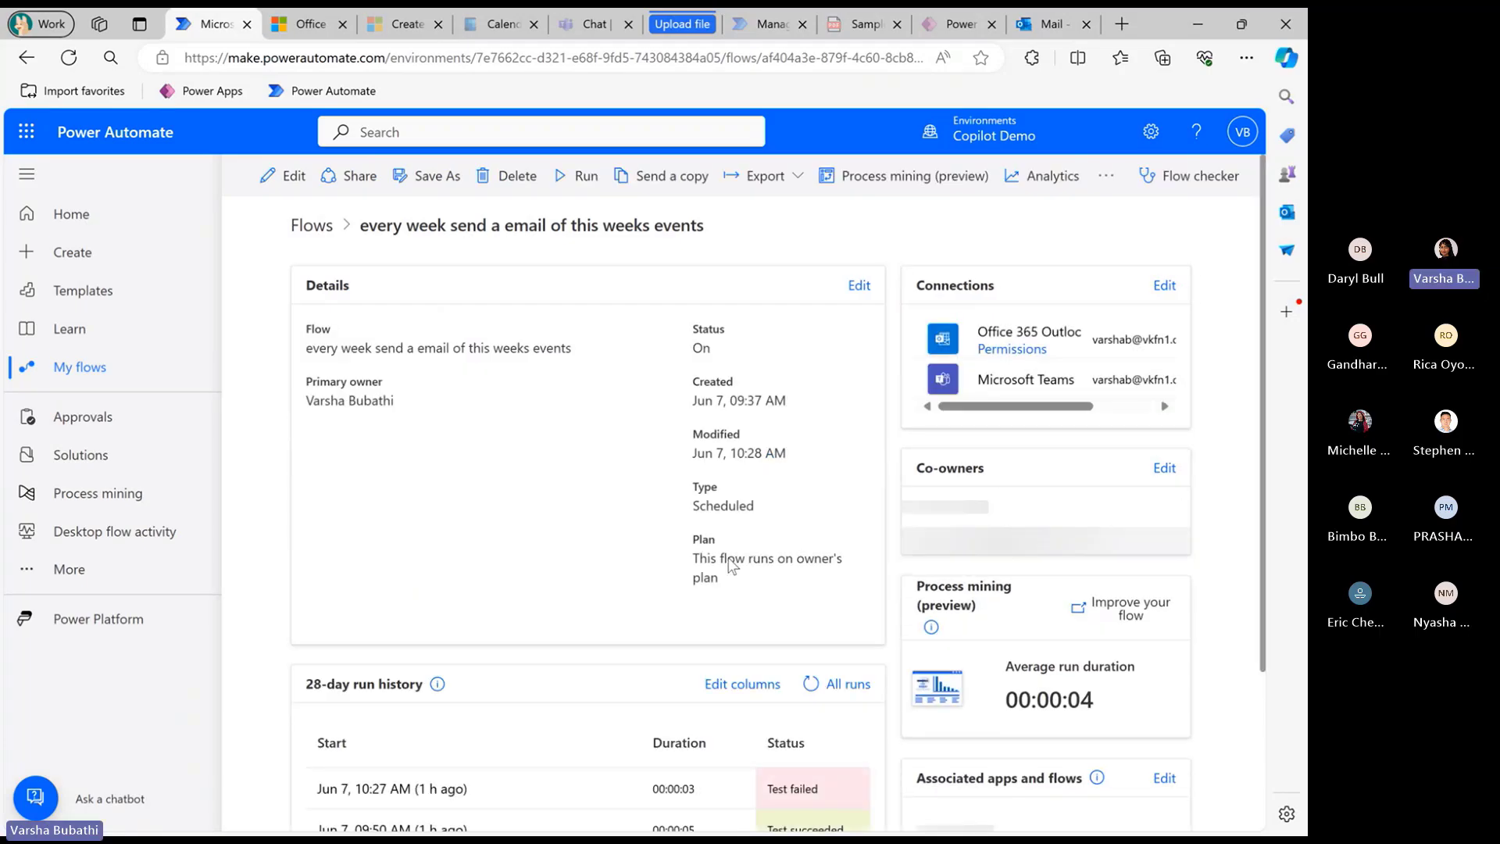
pyautogui.scroll(-3, 748, 578)
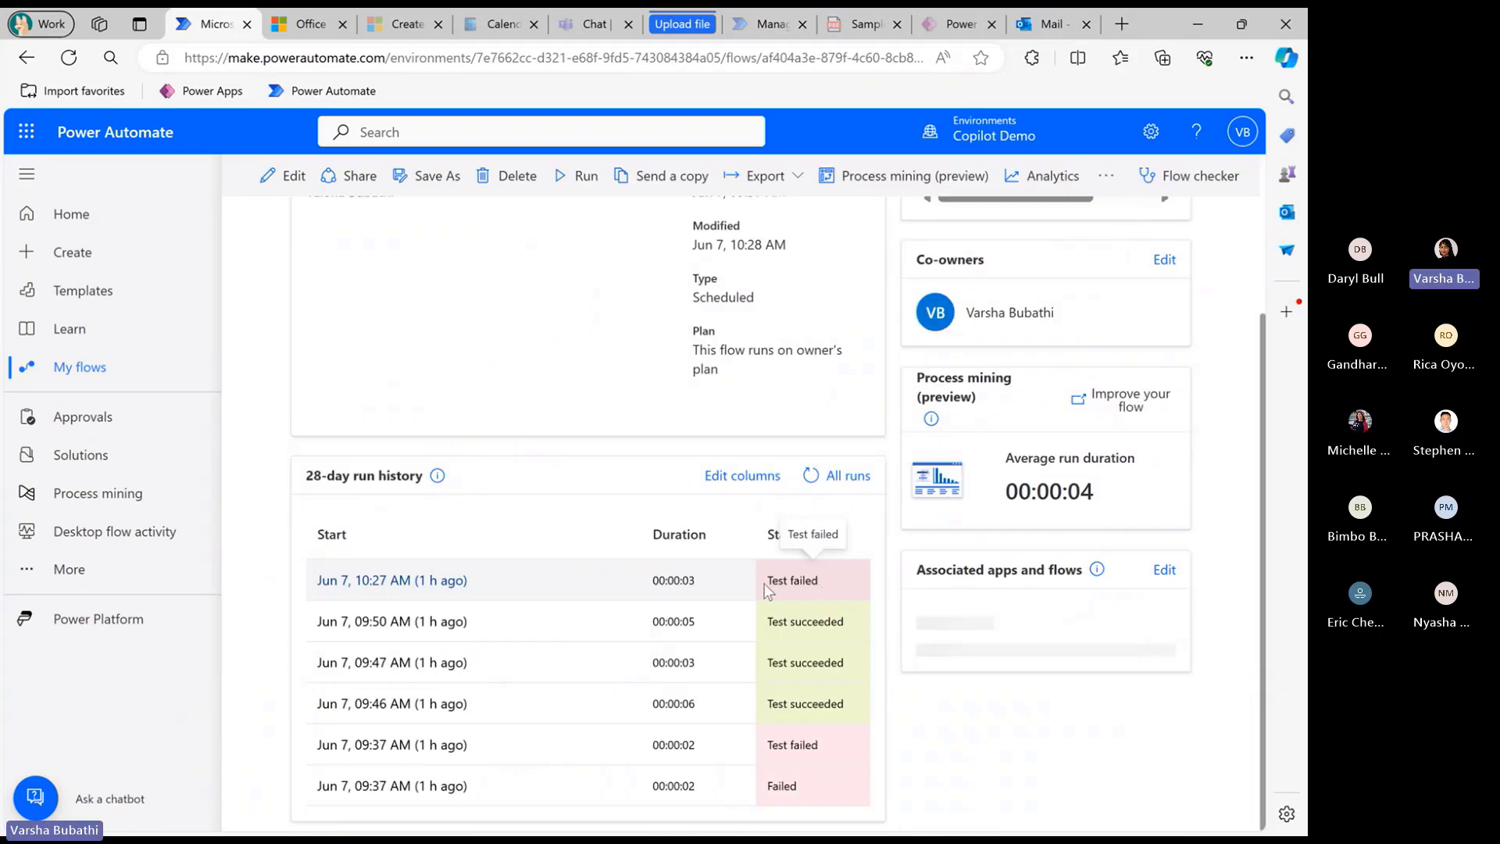
pyautogui.click(396, 581)
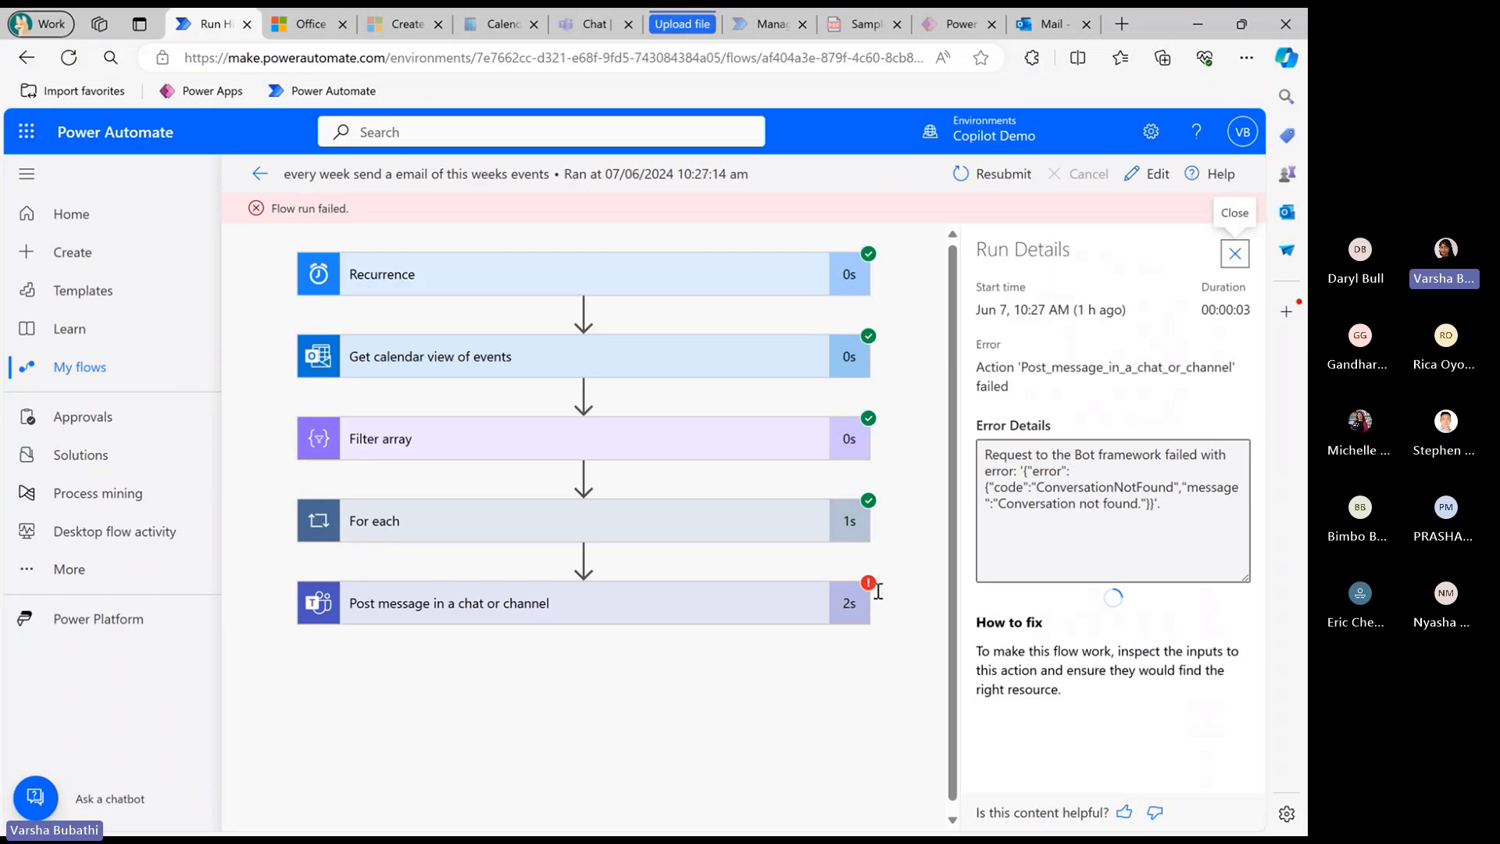
pyautogui.click(805, 605)
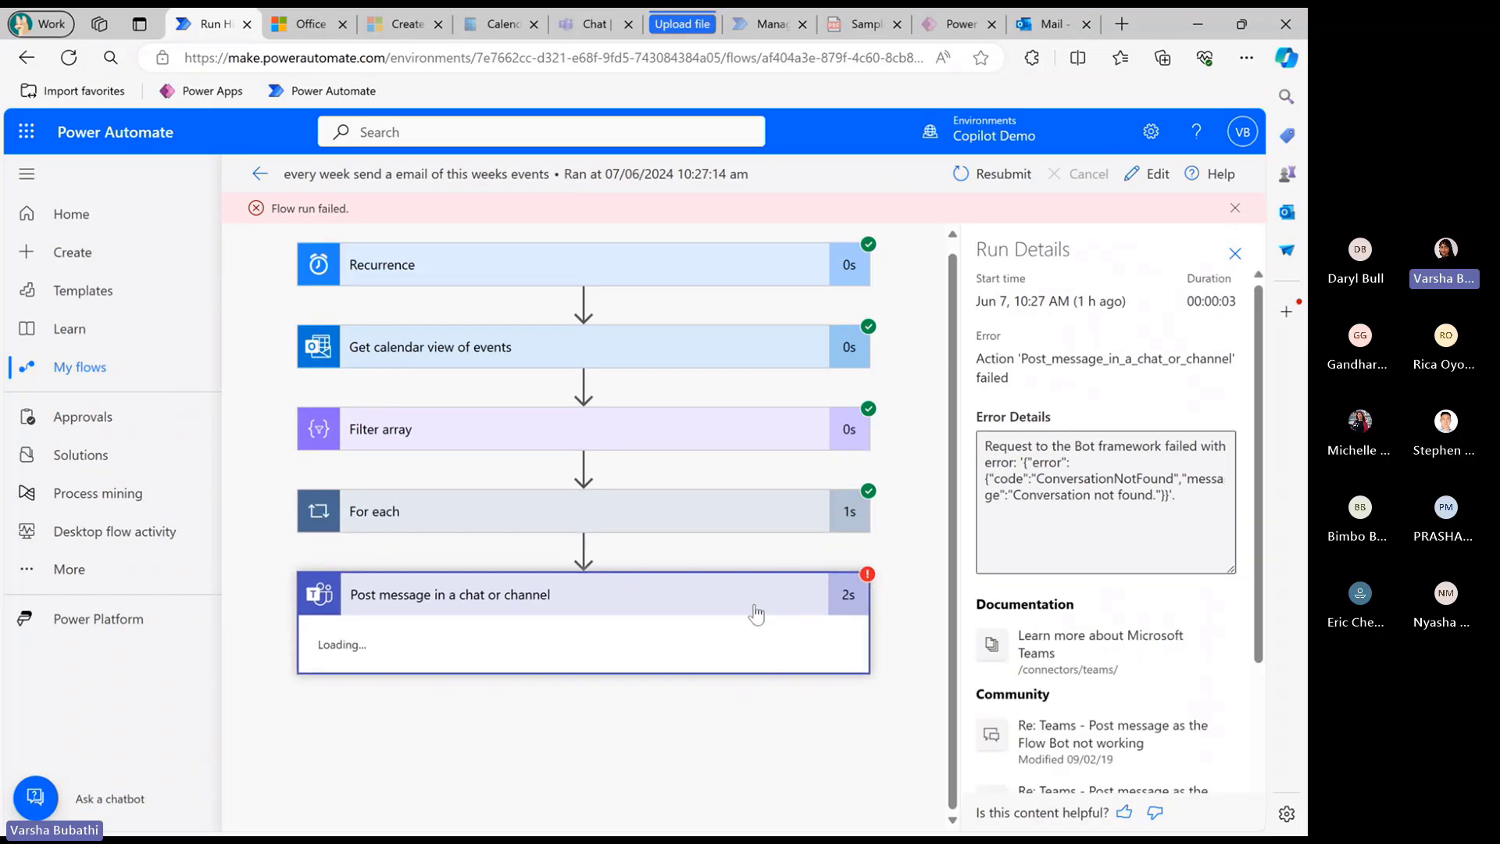
pyautogui.scroll(-1, 1039, 692)
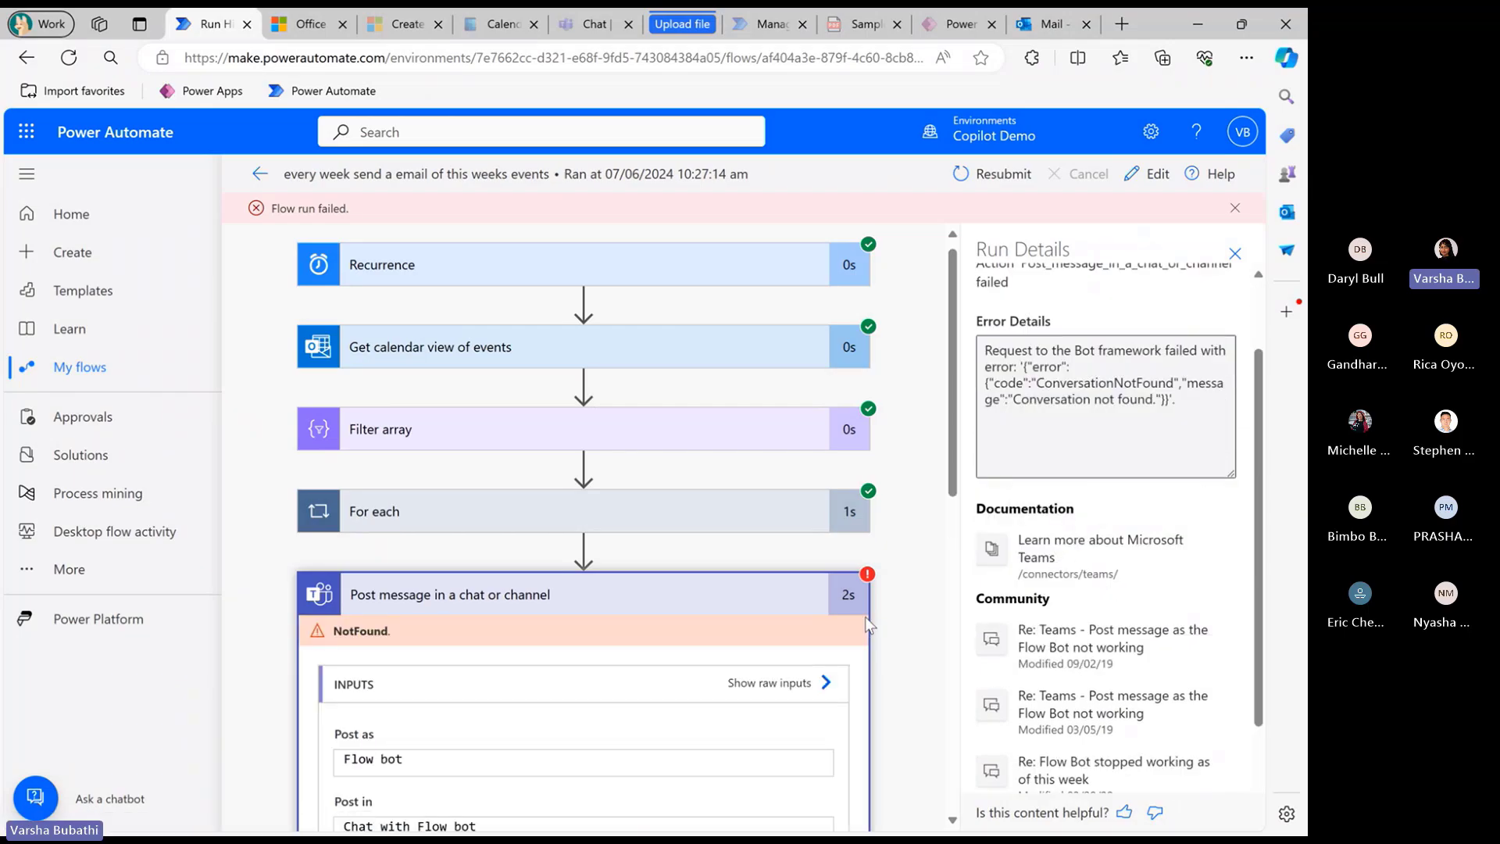
# Leave the failed flow run and open the AI prompts page from the AI hub
pyautogui.click(259, 175)
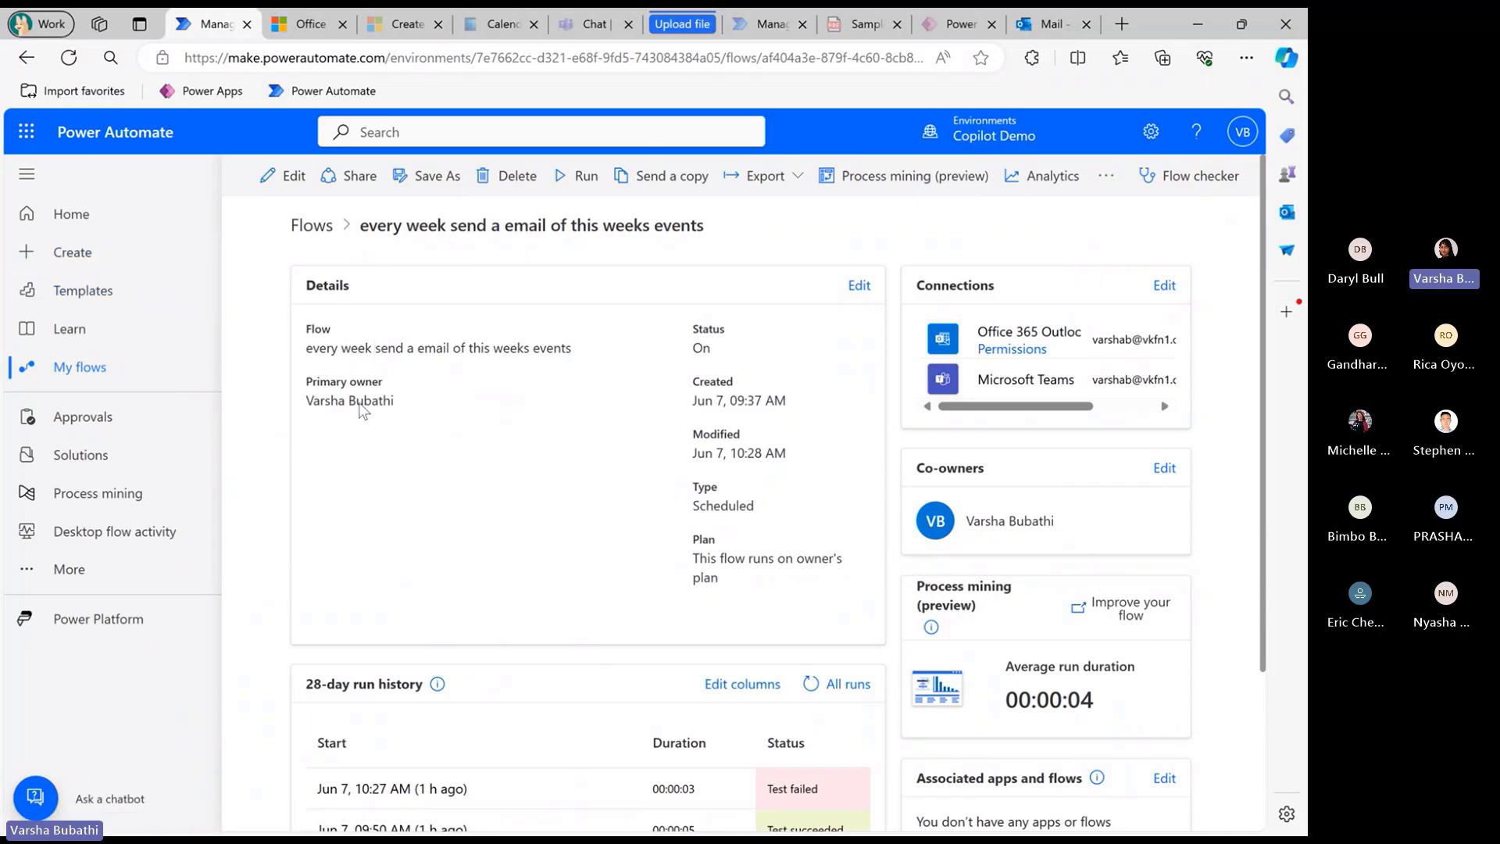
pyautogui.click(118, 581)
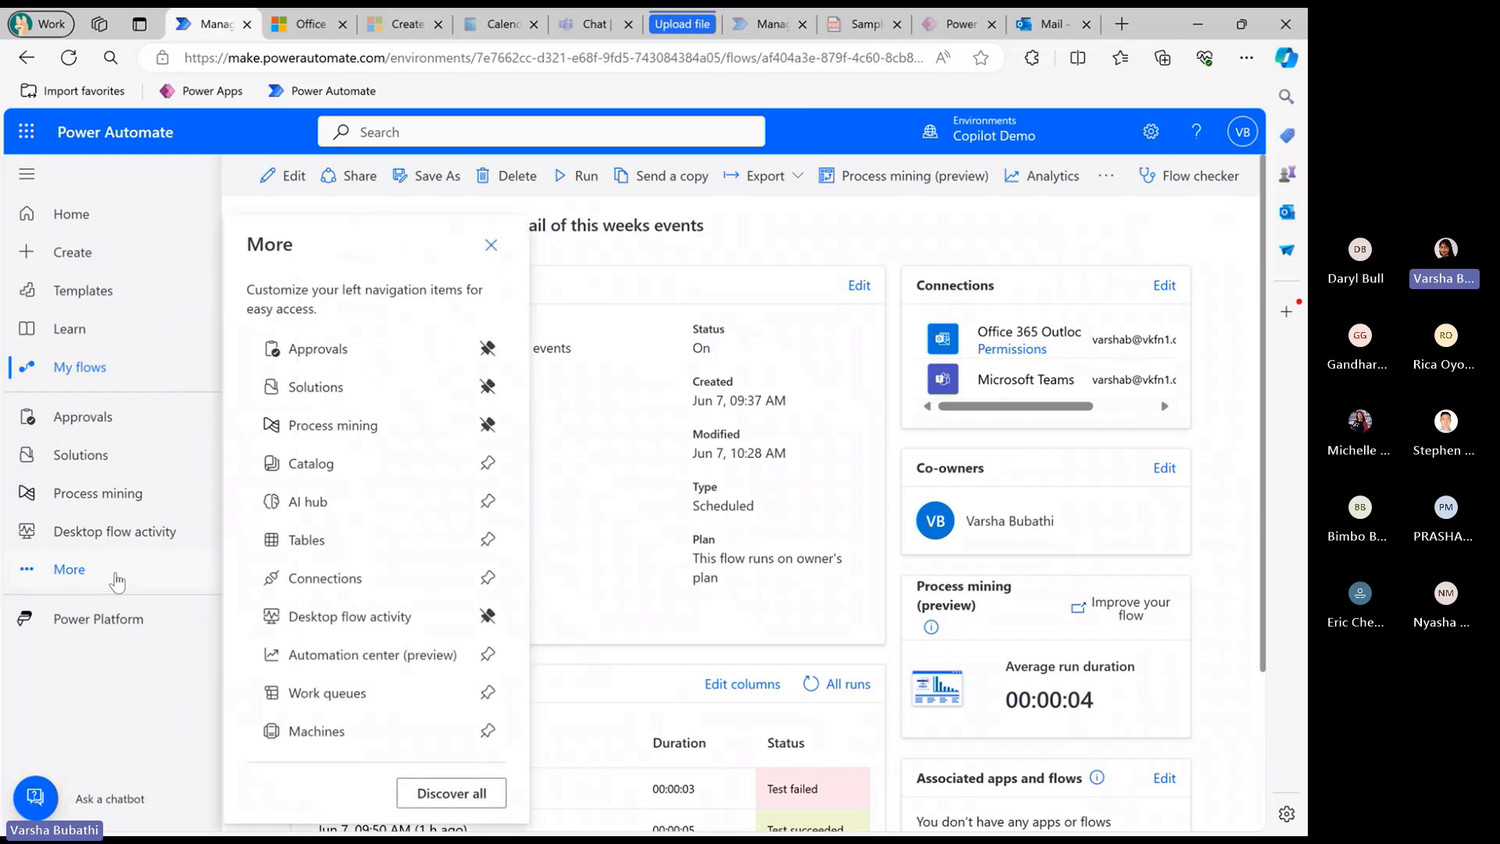
pyautogui.click(405, 511)
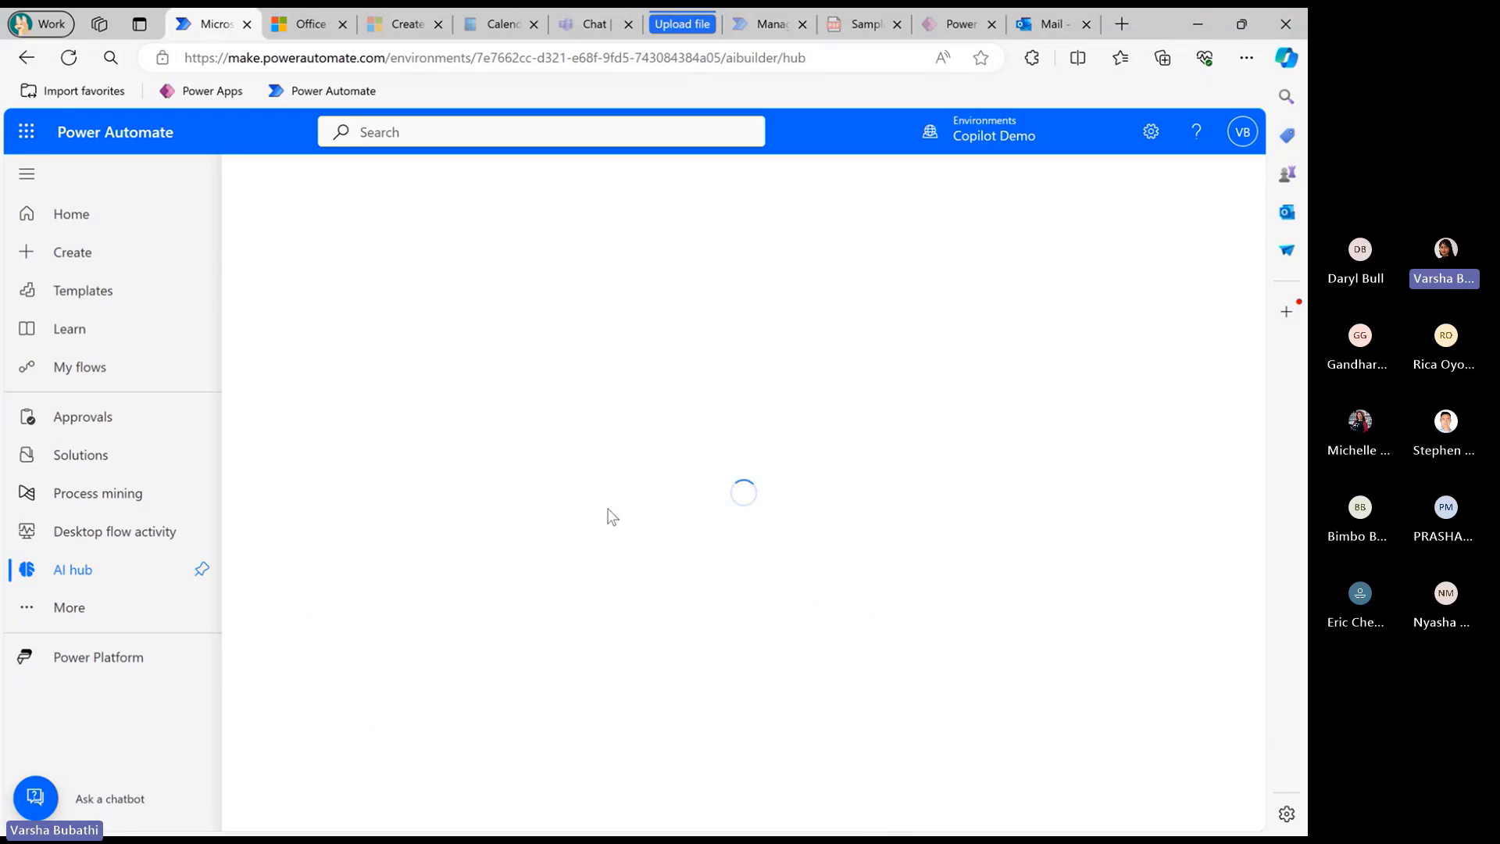
pyautogui.click(485, 496)
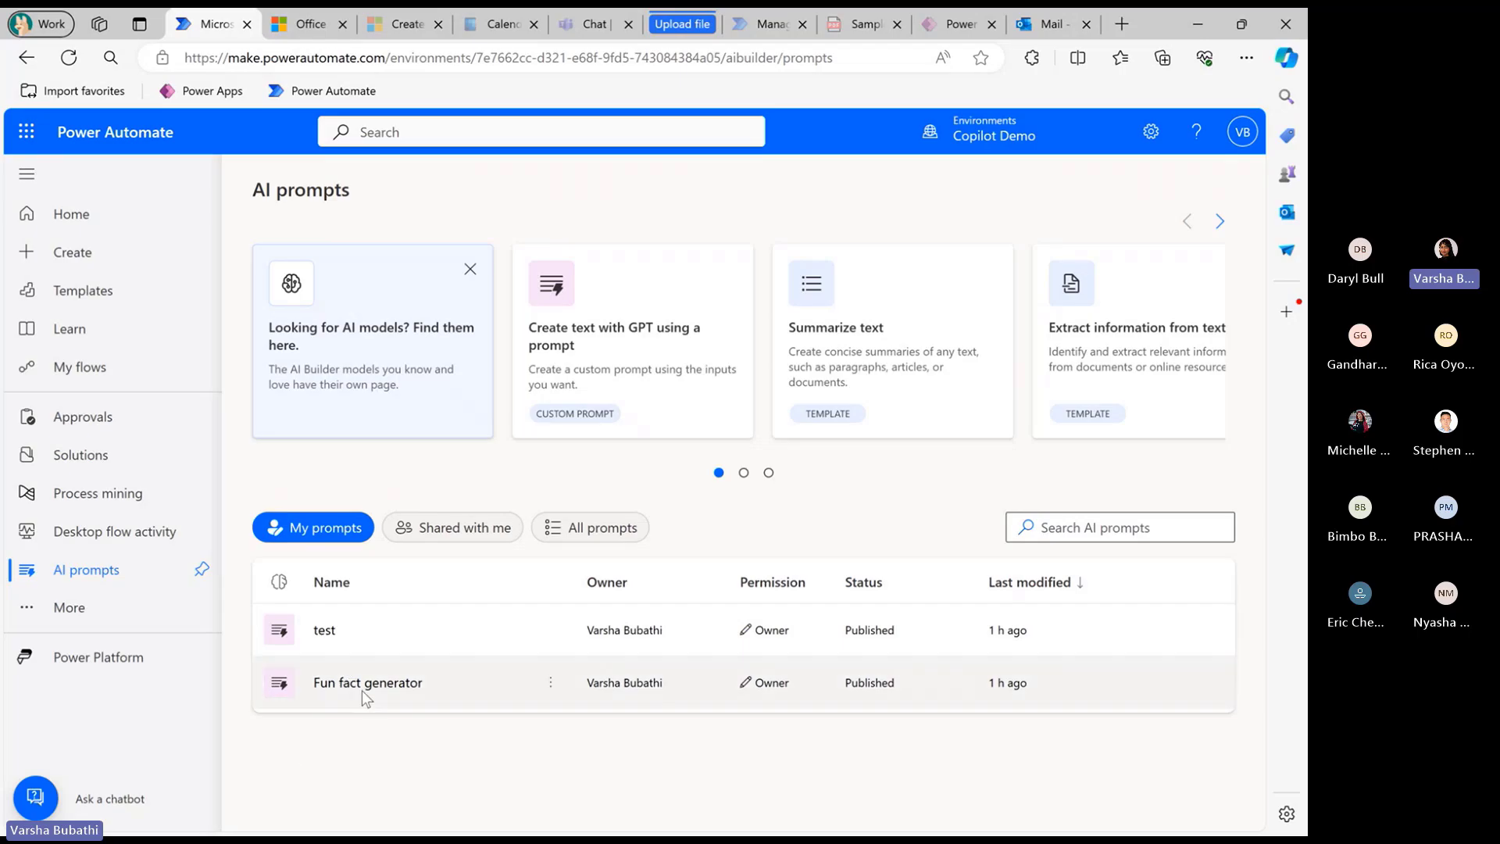
# Open the Fun fact generator prompt, review its text and Item input, and test it with the sample data "pasta"
pyautogui.click(382, 684)
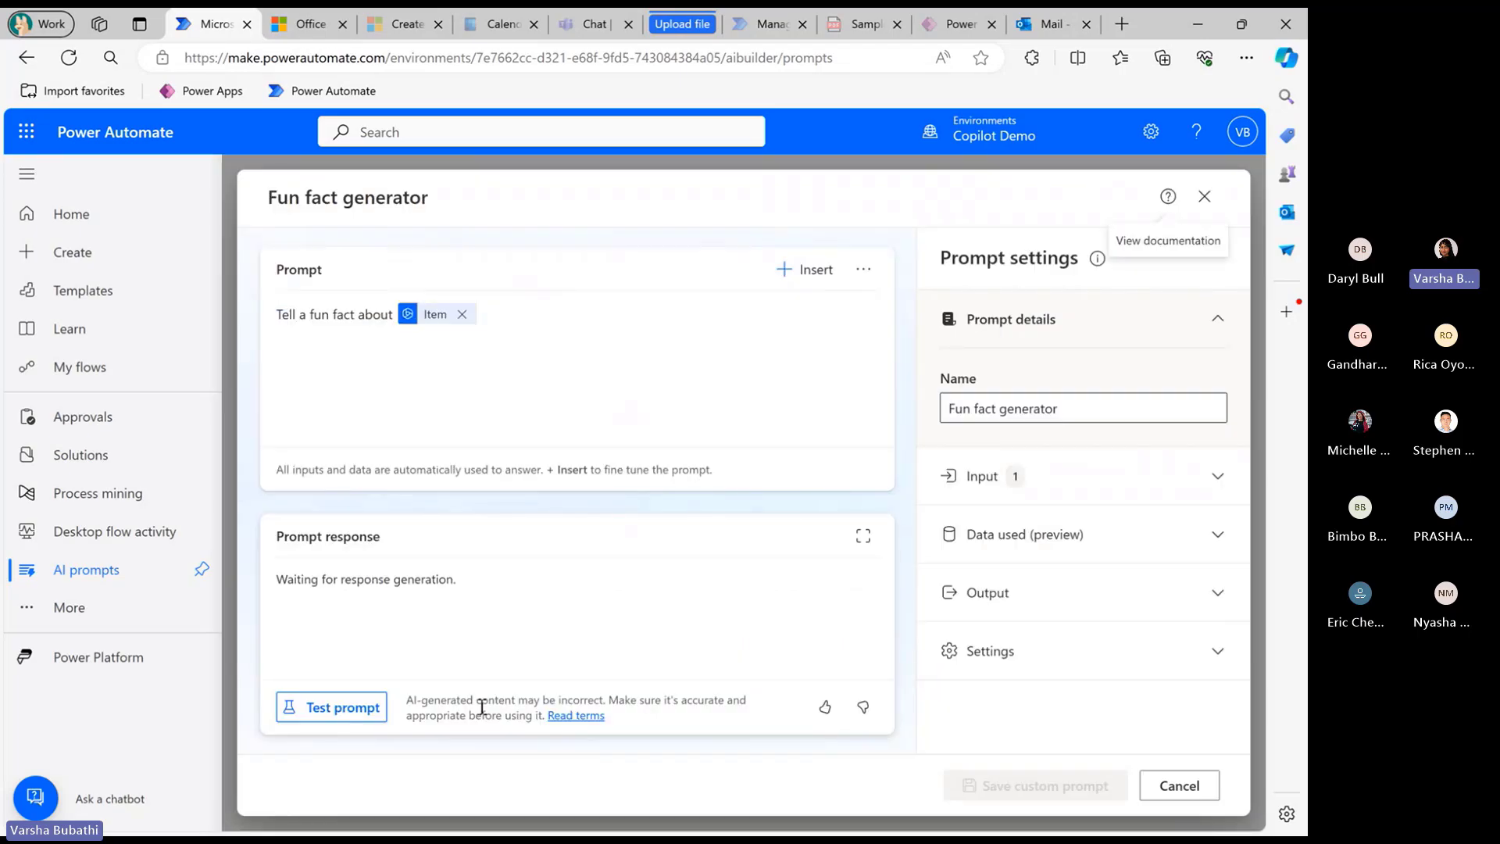
pyautogui.click(282, 312)
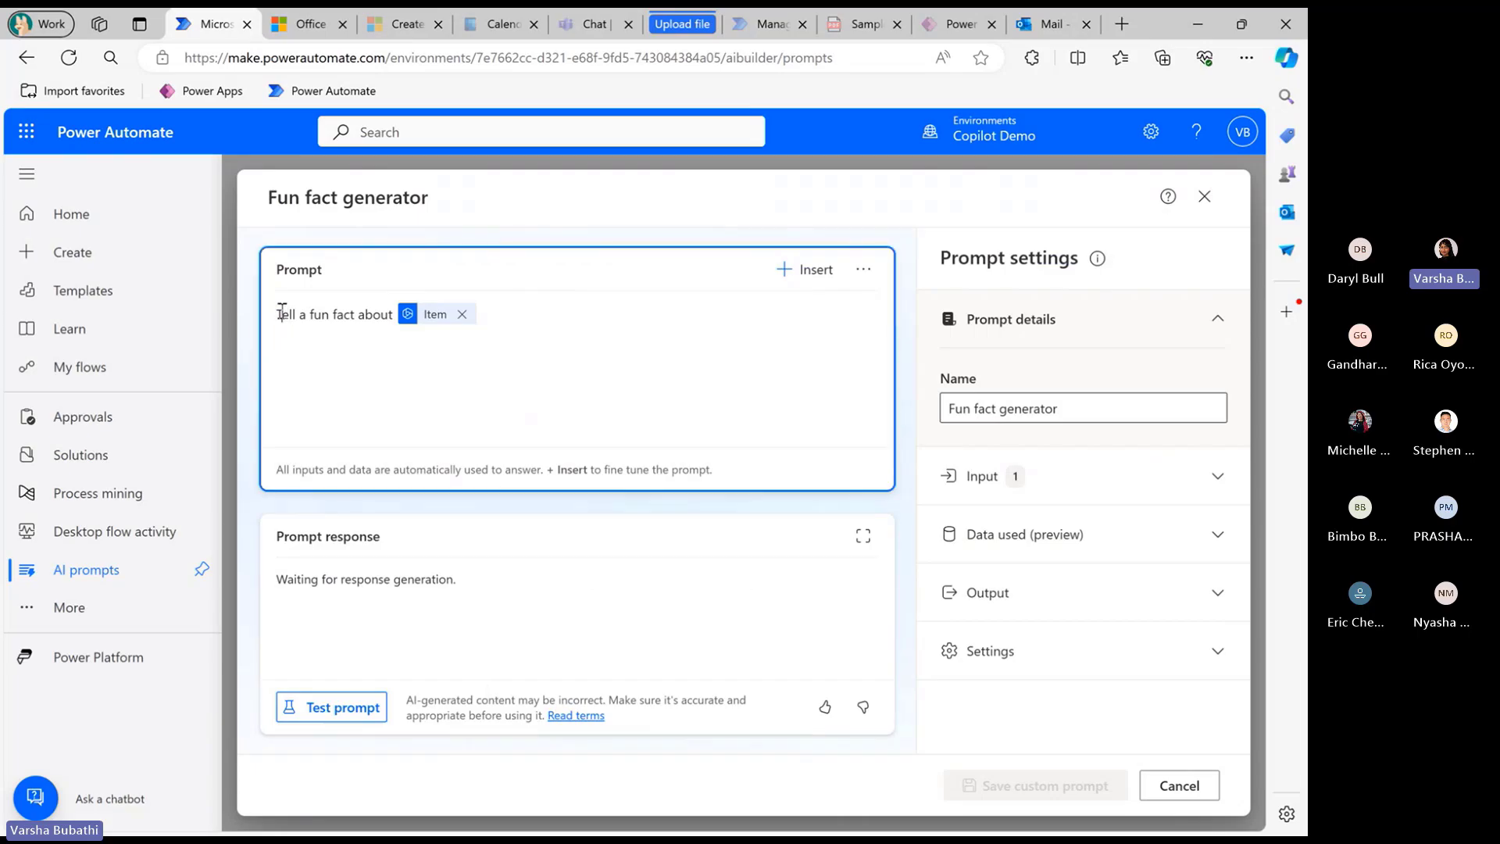
pyautogui.moveTo(282, 312); pyautogui.dragTo(423, 316)
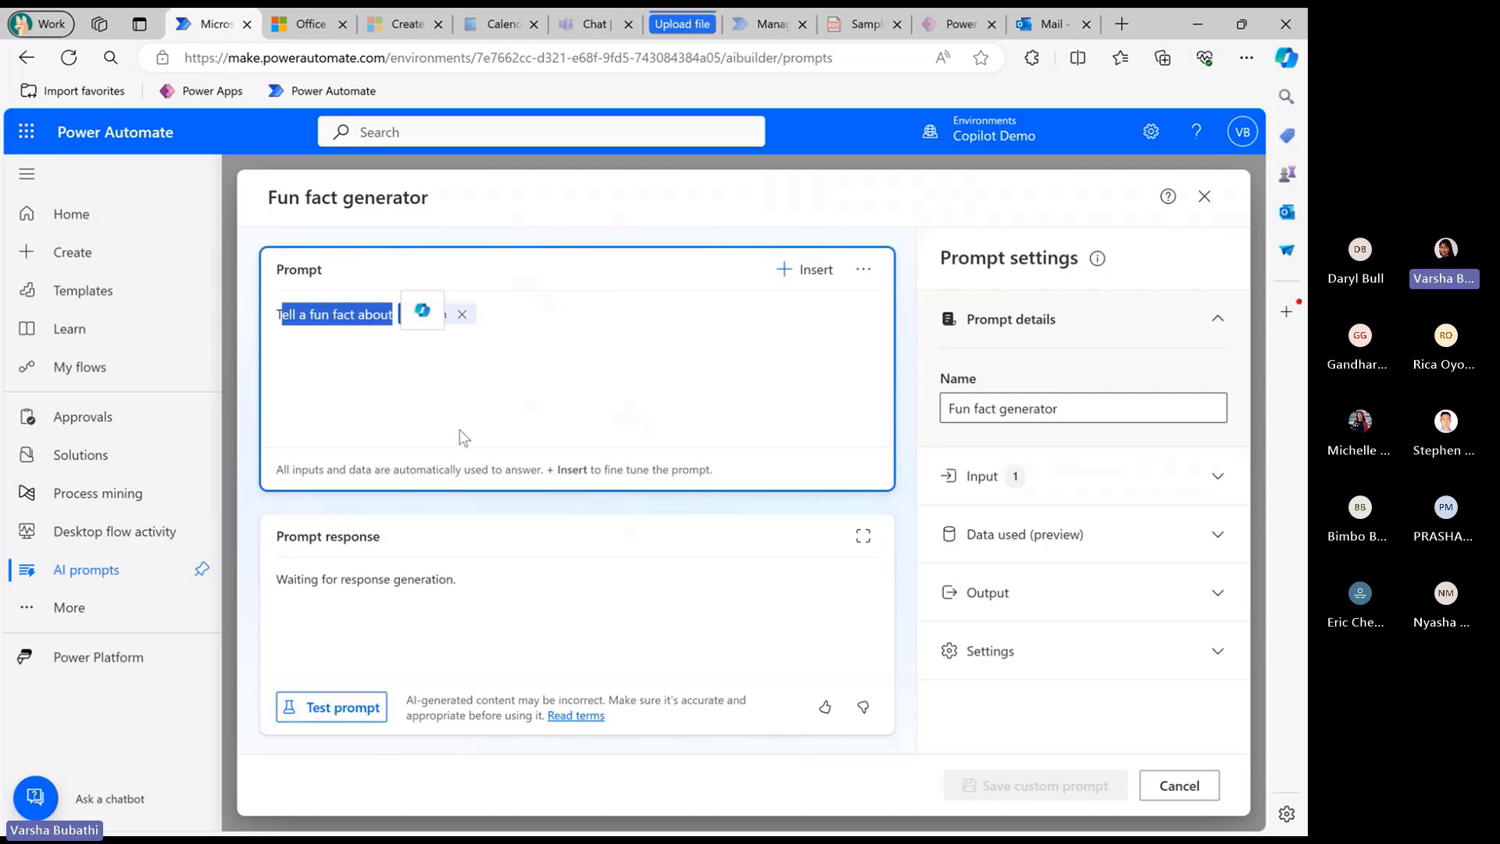
pyautogui.click(1092, 492)
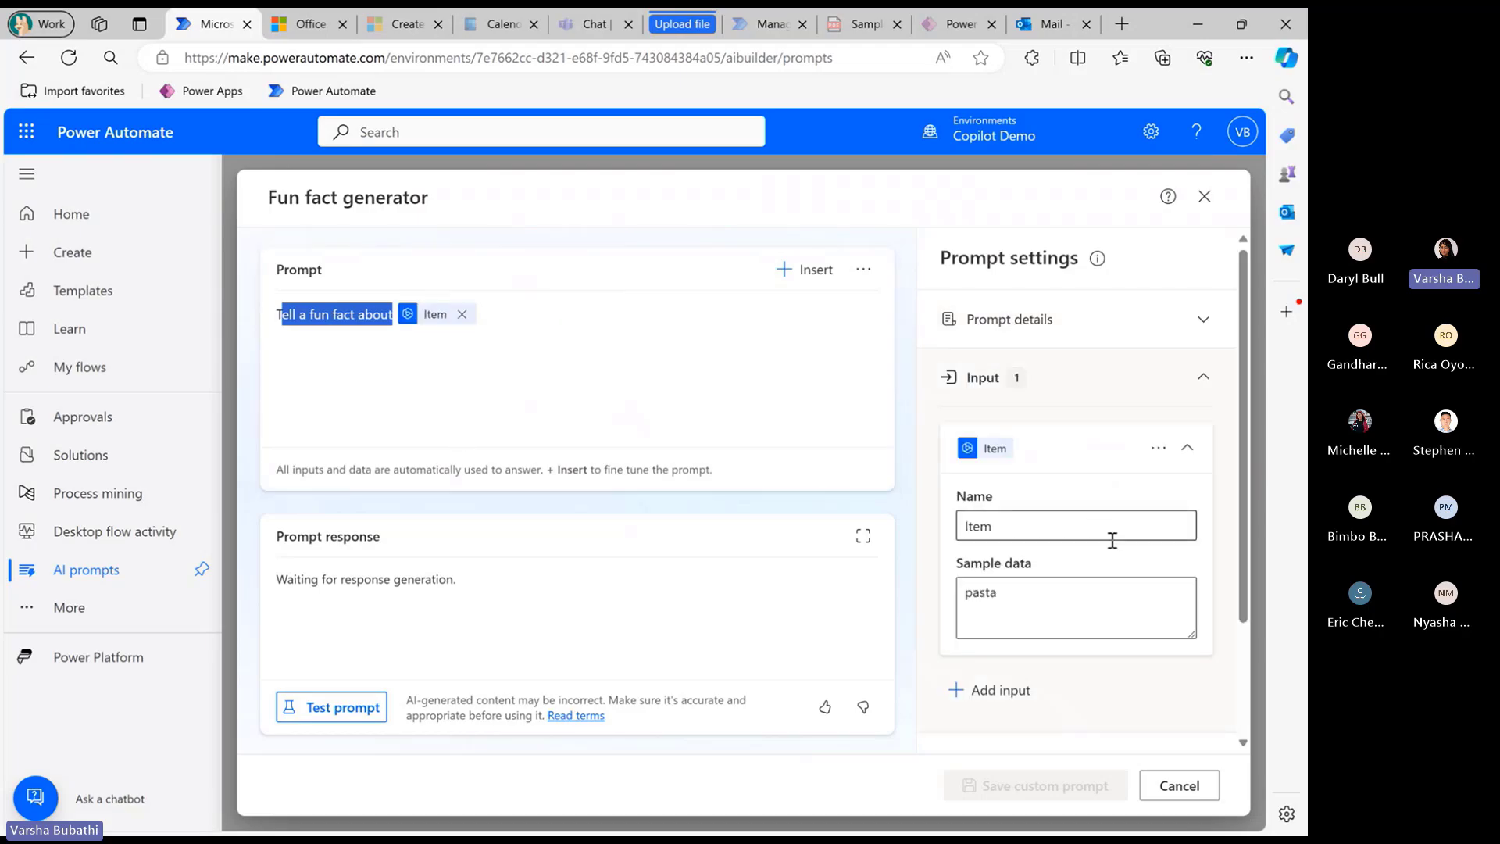
pyautogui.doubleClick(995, 595)
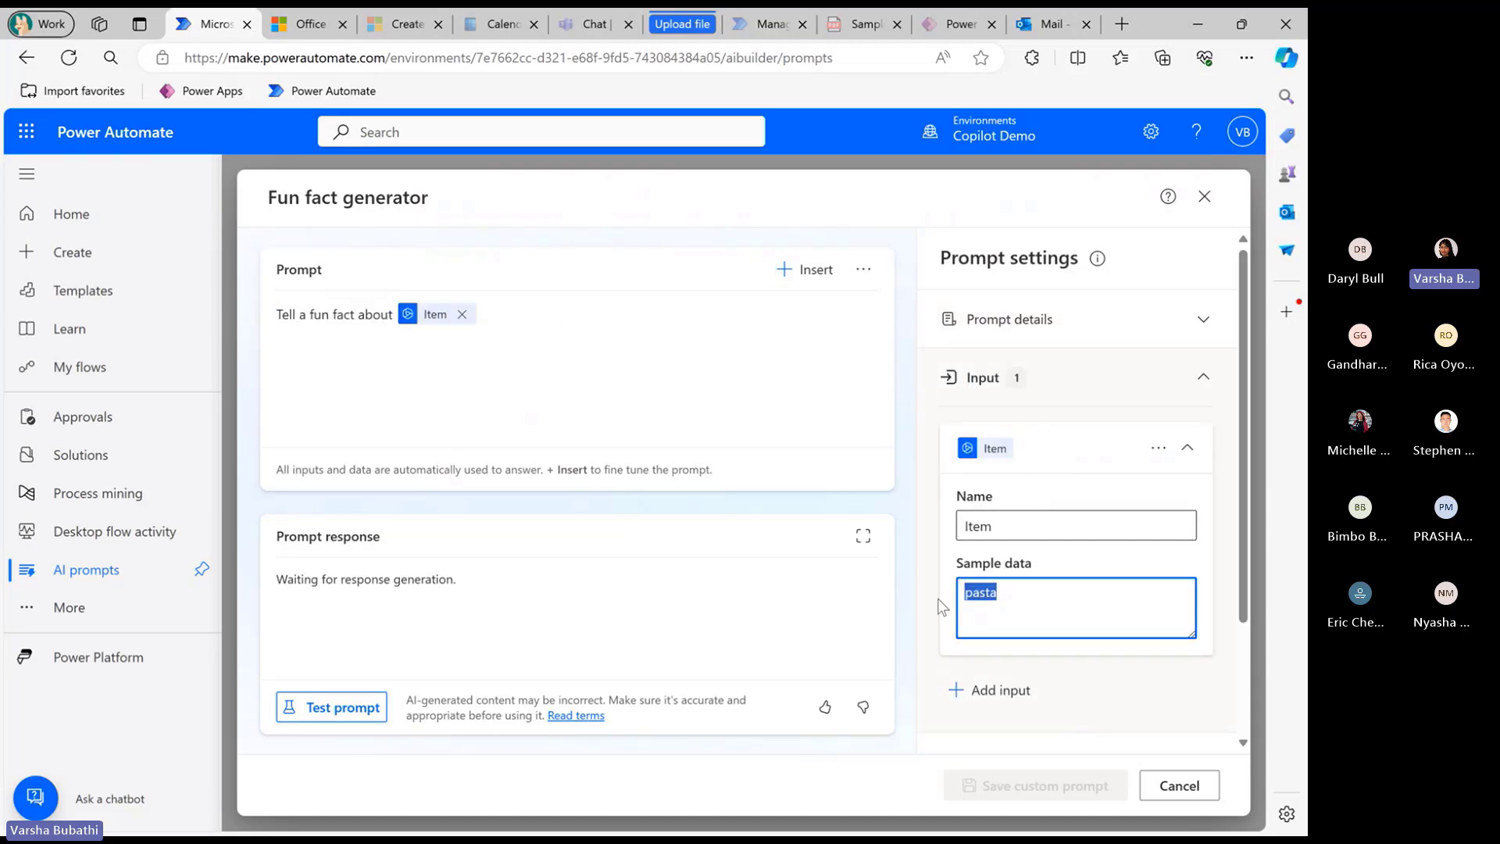
pyautogui.click(1008, 596)
pyautogui.click(363, 709)
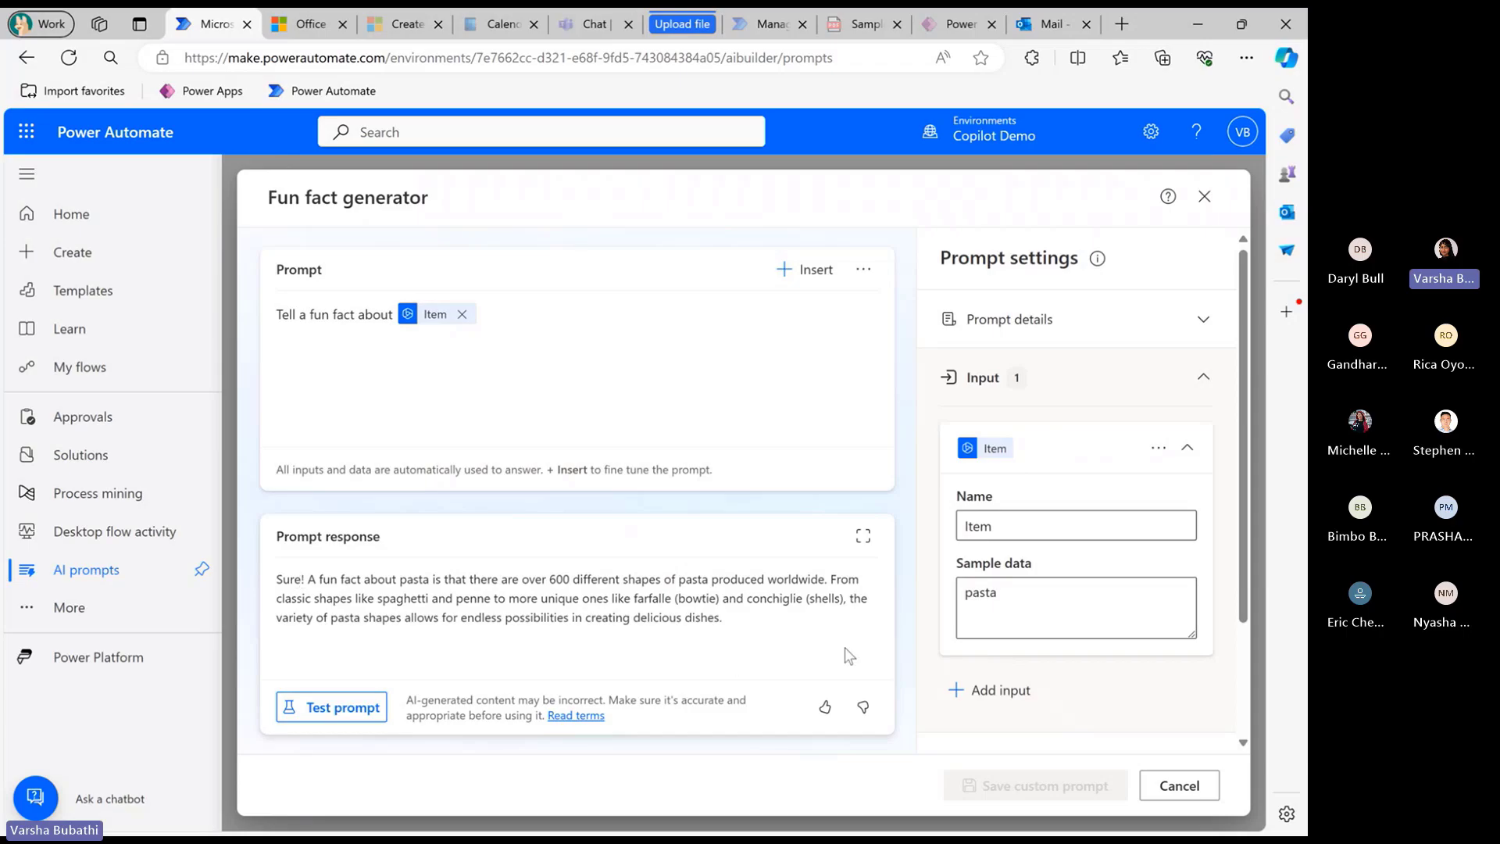
# Test the Fun fact generator prompt with the sample data "penguins" and close it without saving
pyautogui.doubleClick(1052, 594)
pyautogui.write('penguins')
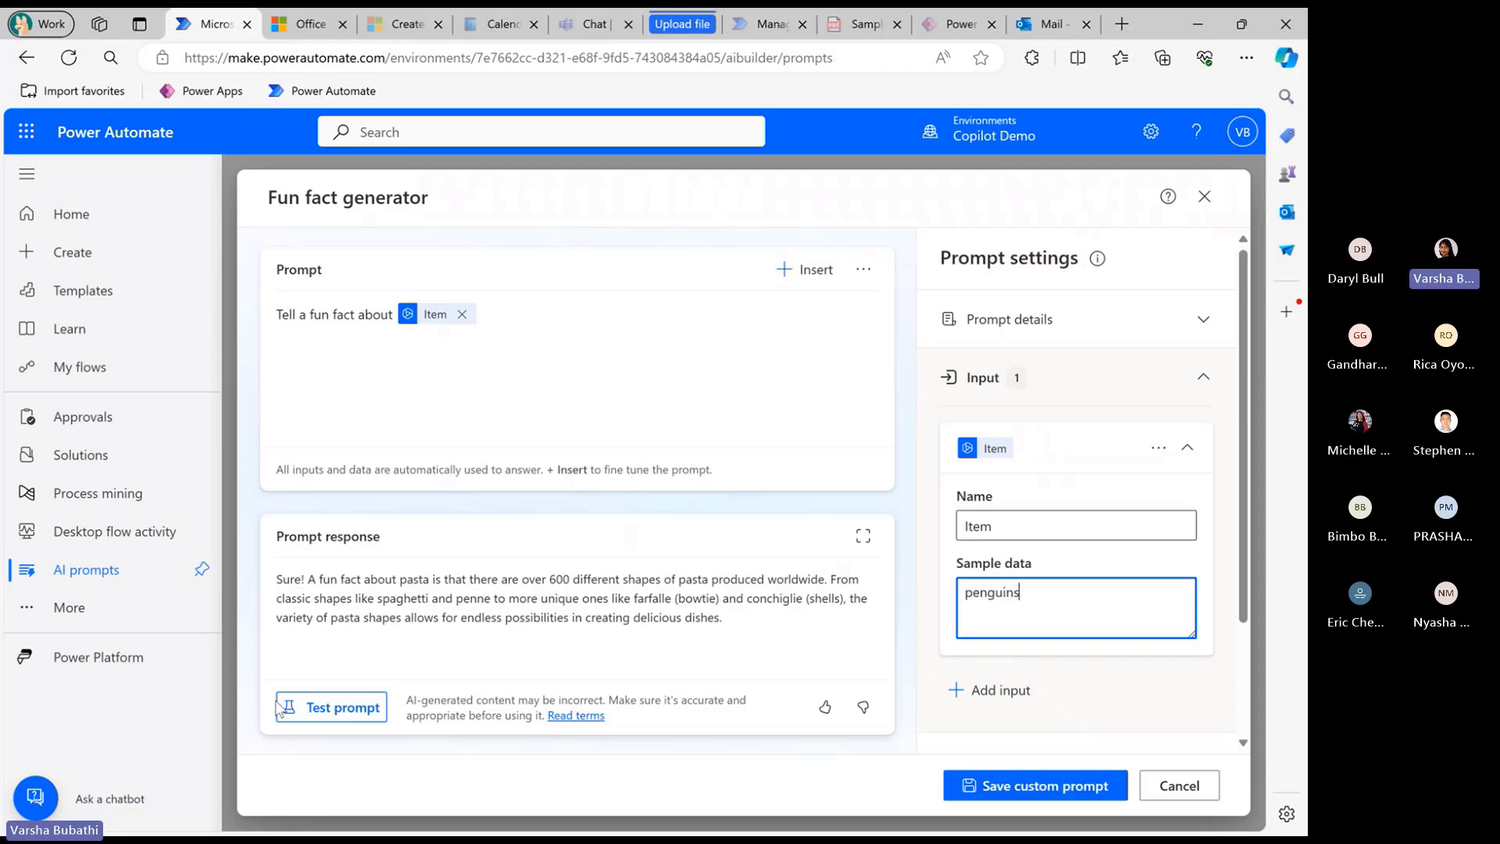
pyautogui.click(312, 709)
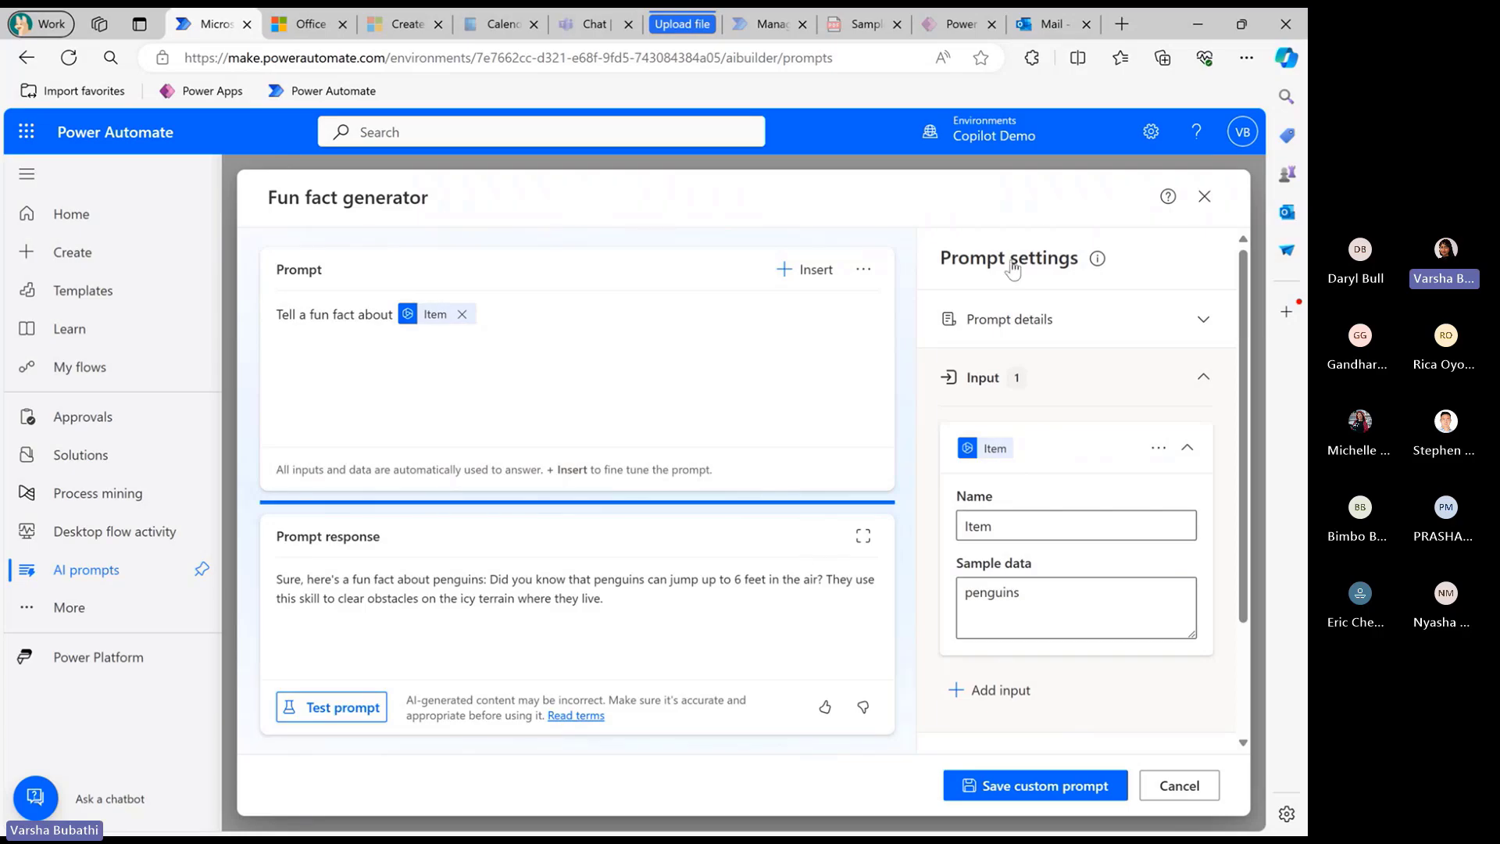
pyautogui.click(1204, 196)
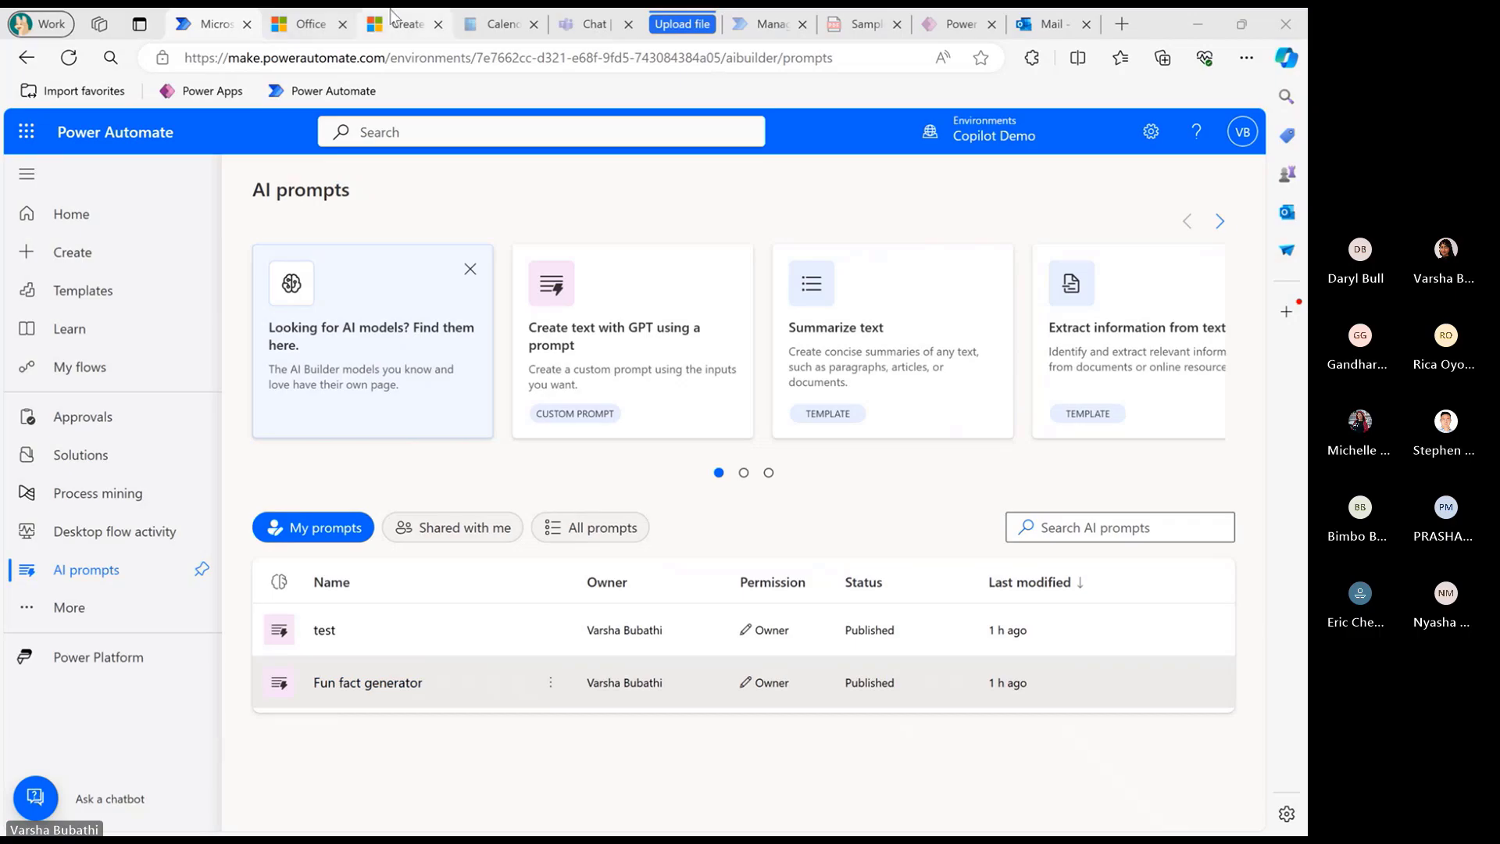
# Examine the AI Builder prompt engineering guide on the Microsoft Learn page about creating a prompt
pyautogui.click(387, 33)
pyautogui.scroll(1, 512, 390)
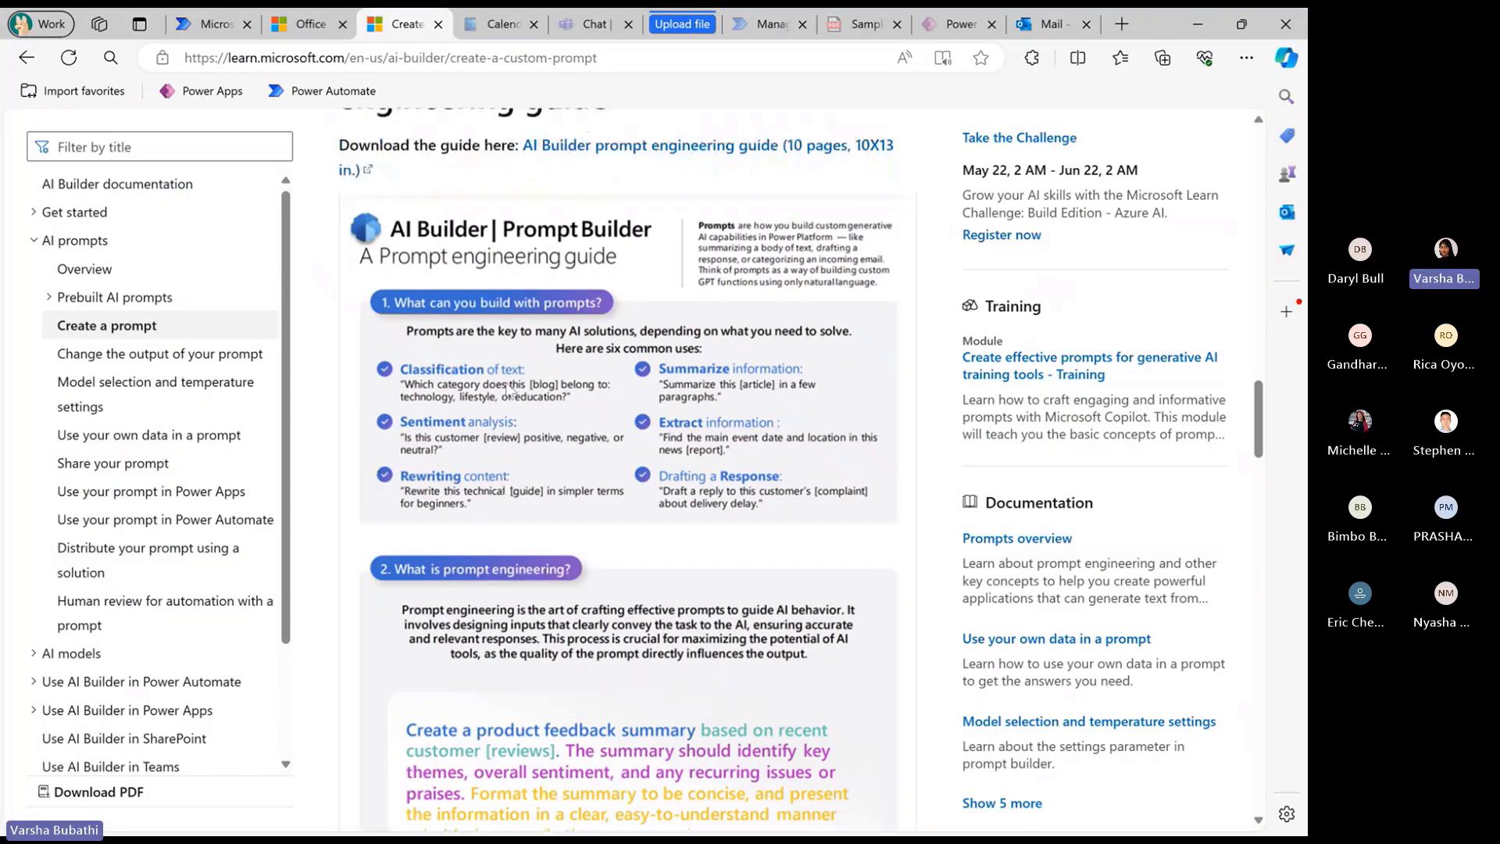
pyautogui.scroll(1, 462, 430)
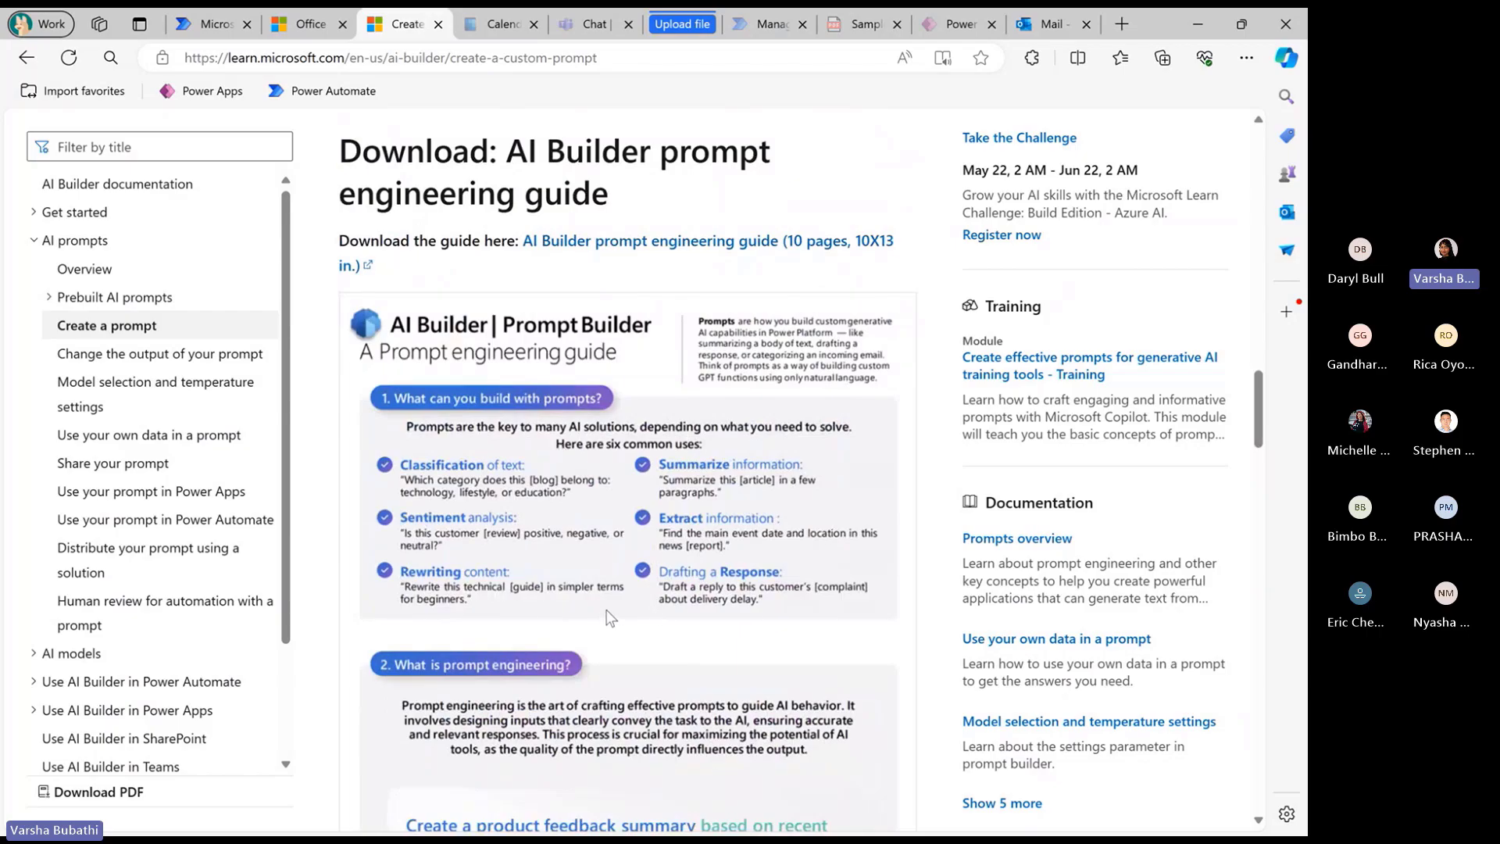
pyautogui.scroll(-1, 705, 580)
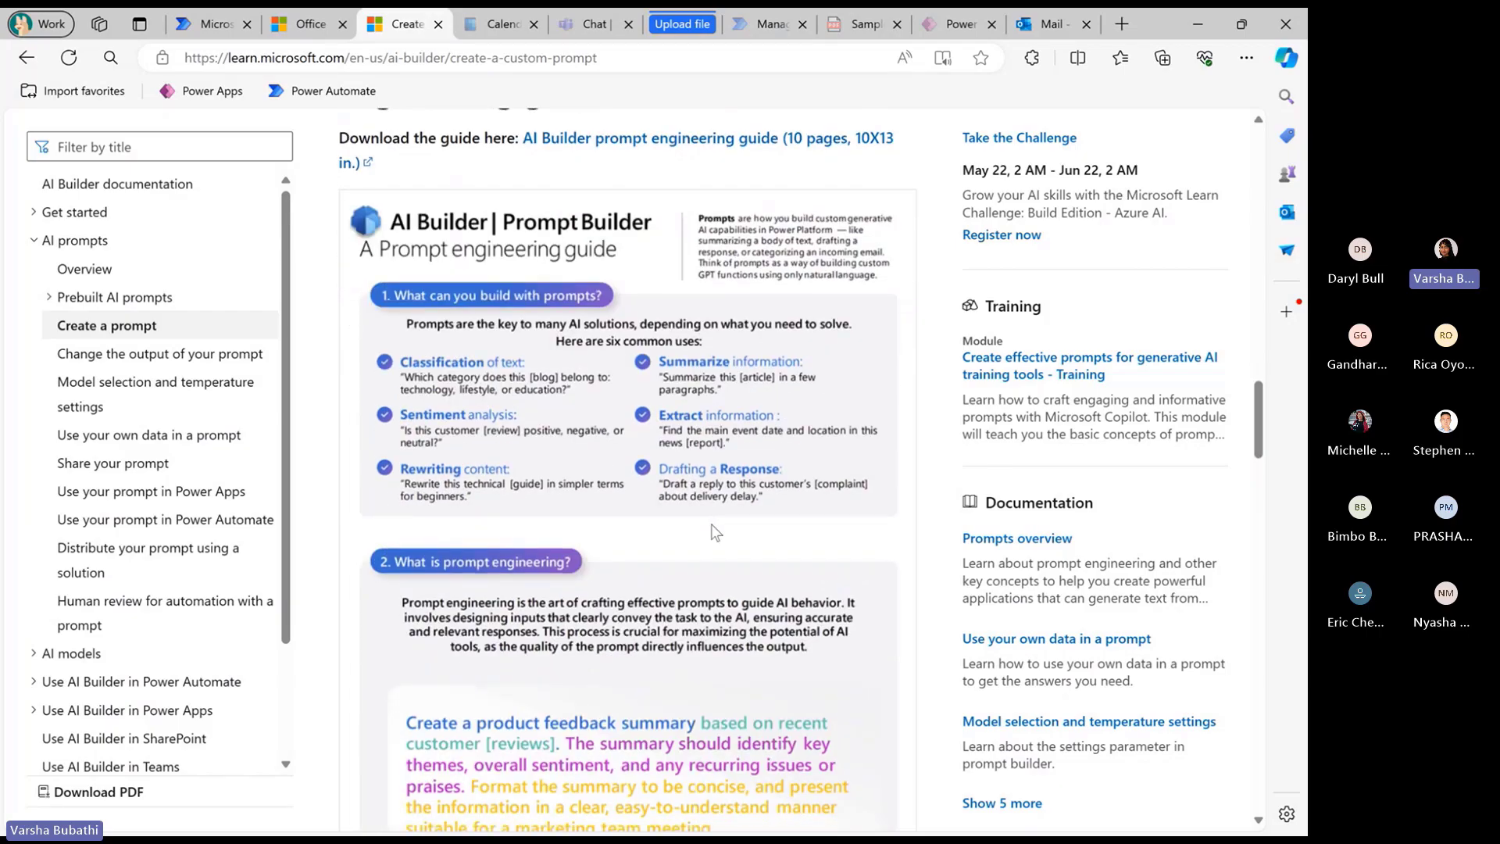
pyautogui.scroll(-1, 714, 533)
pyautogui.scroll(-1, 713, 534)
pyautogui.scroll(-1, 820, 569)
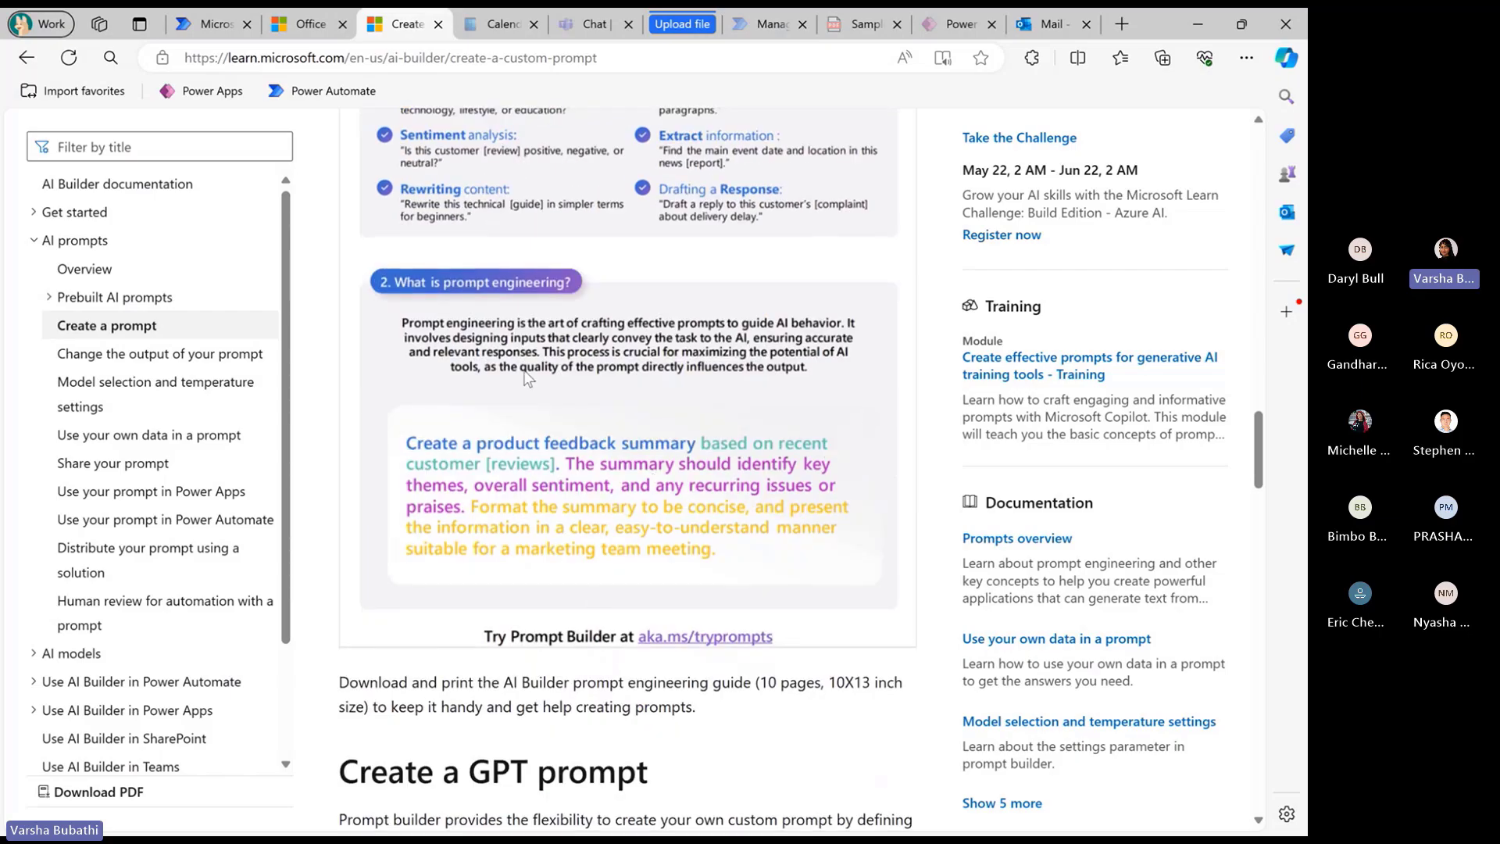
# Return to Power Automate, open the "test" prompt, and review its instructions and the sample data of its assignment list input
pyautogui.click(234, 17)
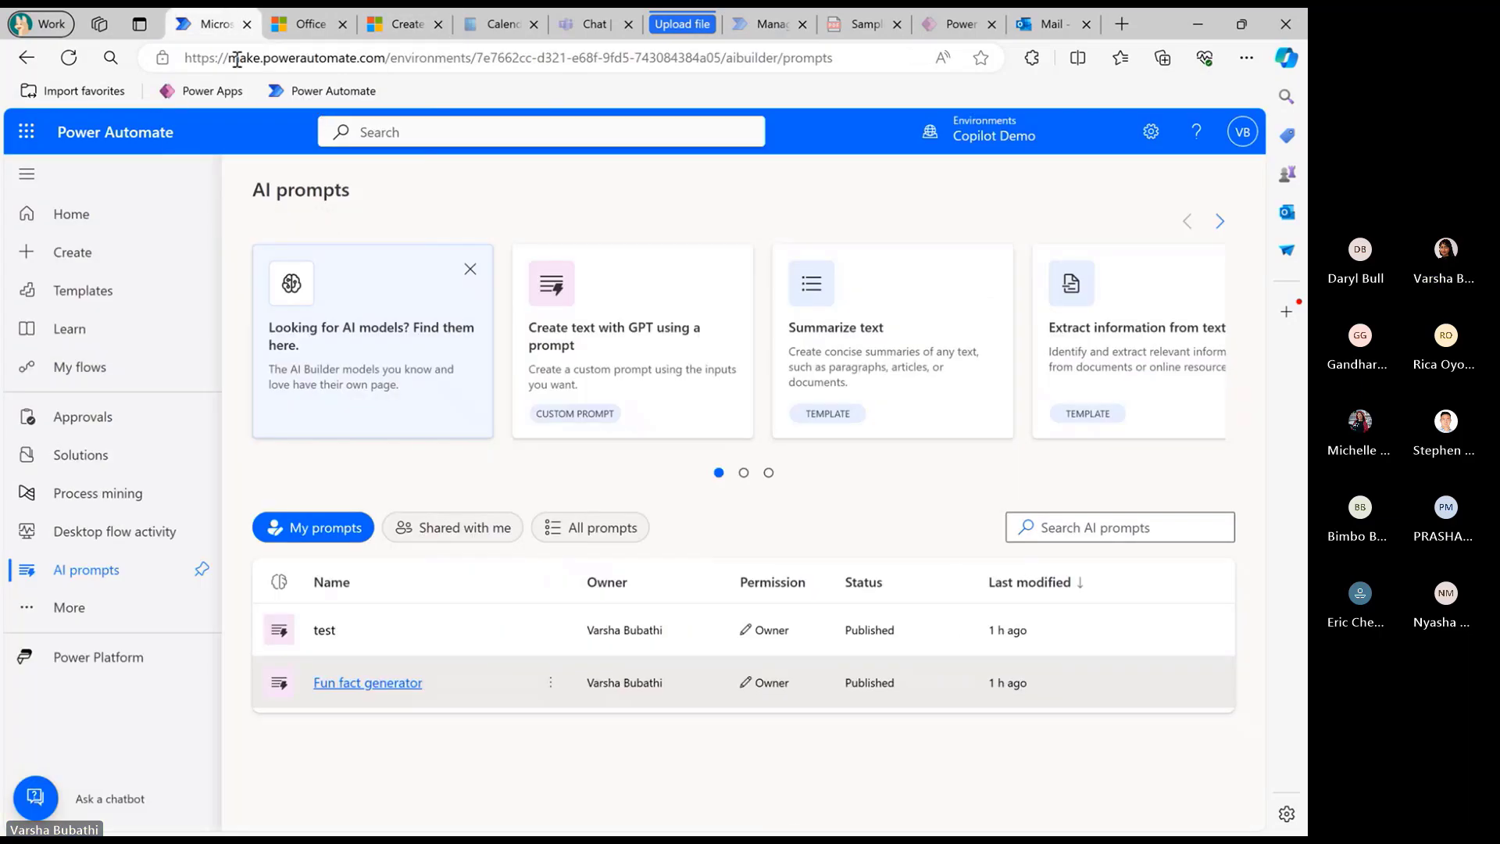
pyautogui.click(322, 630)
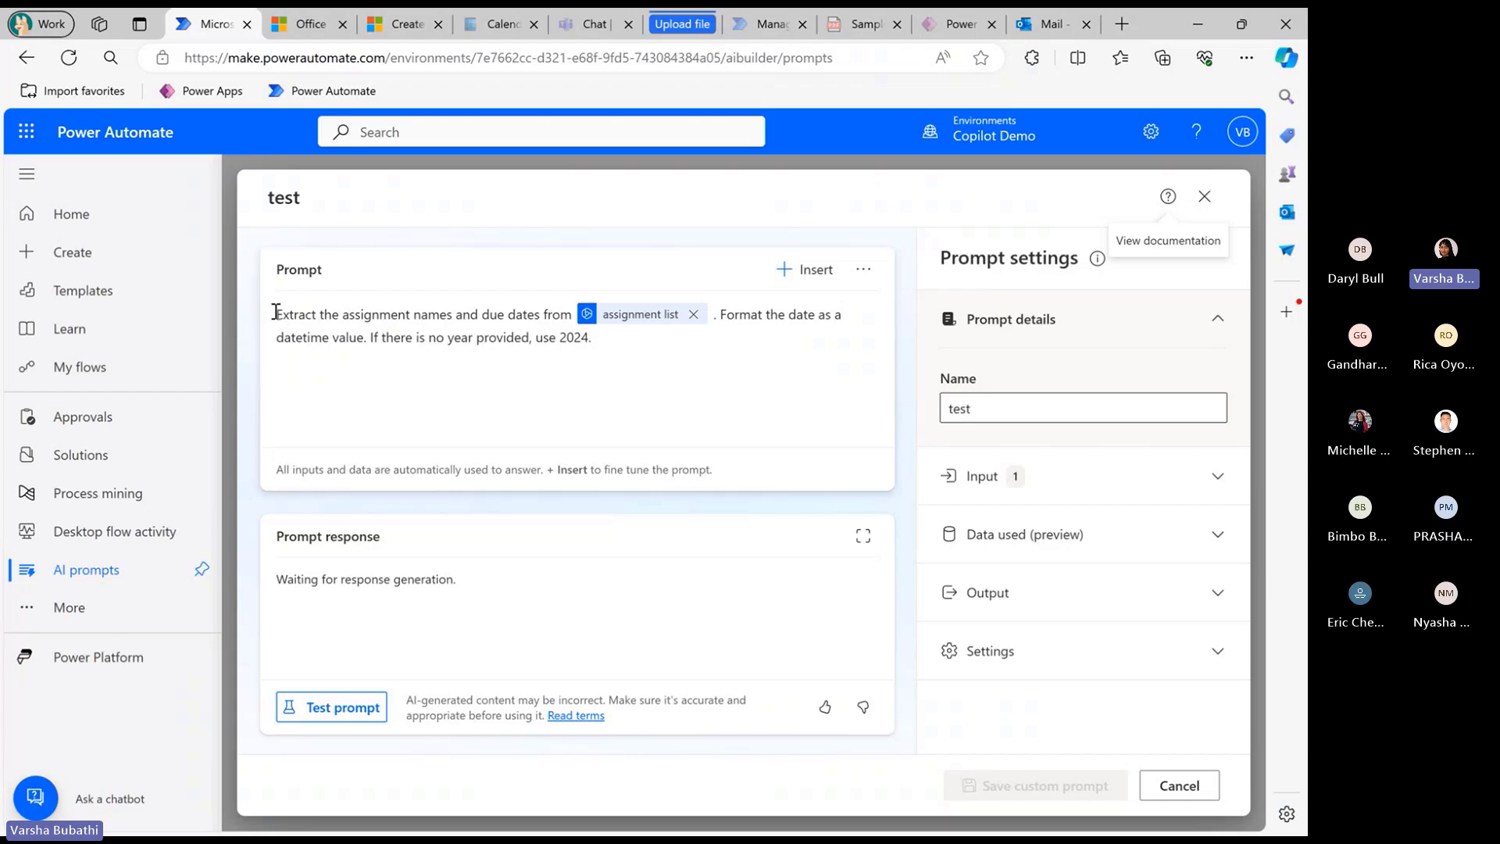
pyautogui.click(326, 323)
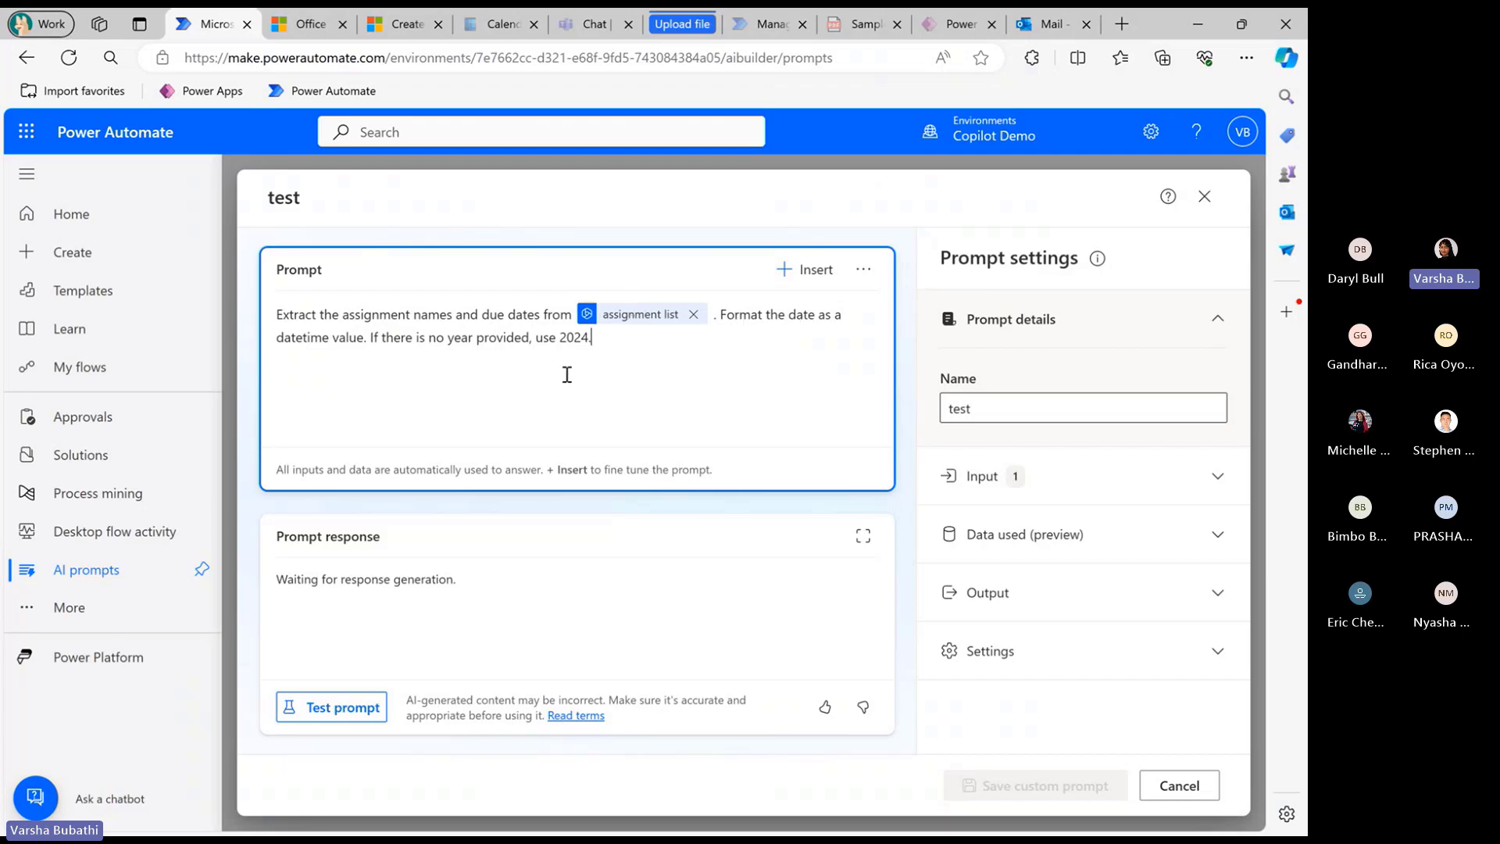
pyautogui.moveTo(374, 337); pyautogui.dragTo(539, 345)
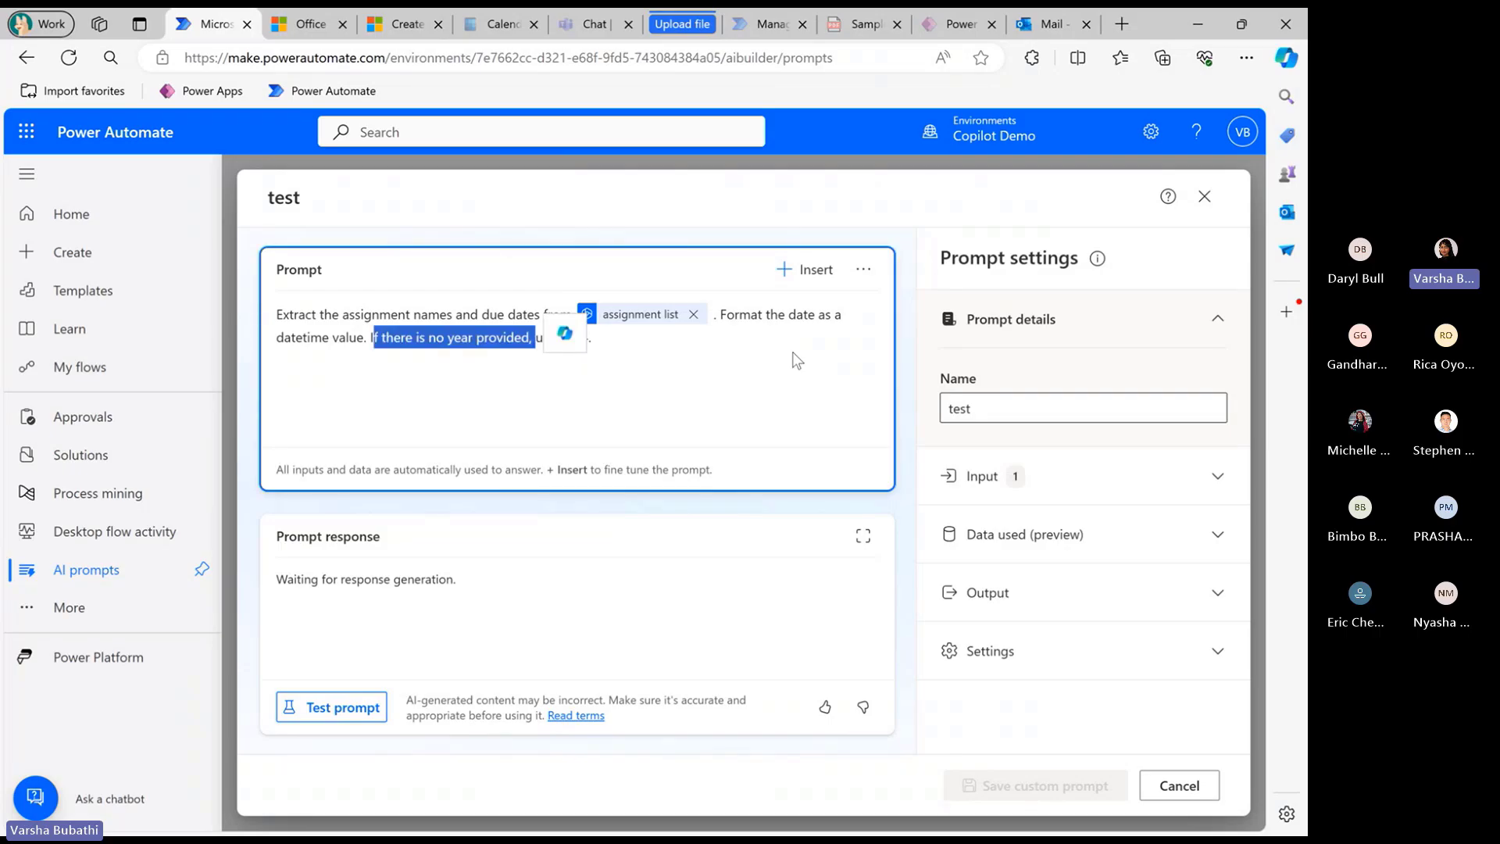
pyautogui.click(1117, 476)
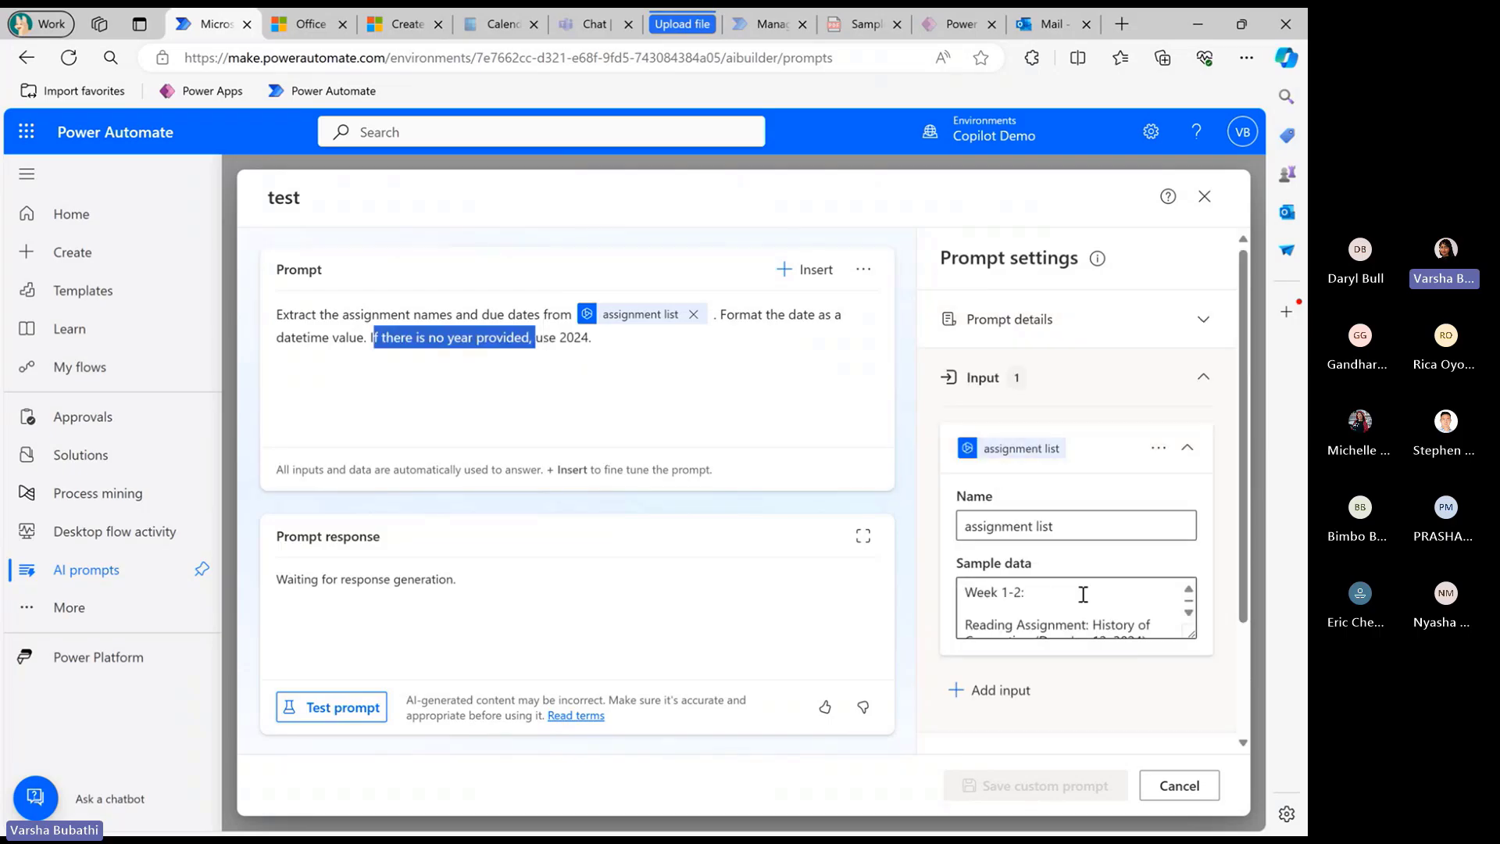
pyautogui.moveTo(1193, 635); pyautogui.dragTo(1209, 734)
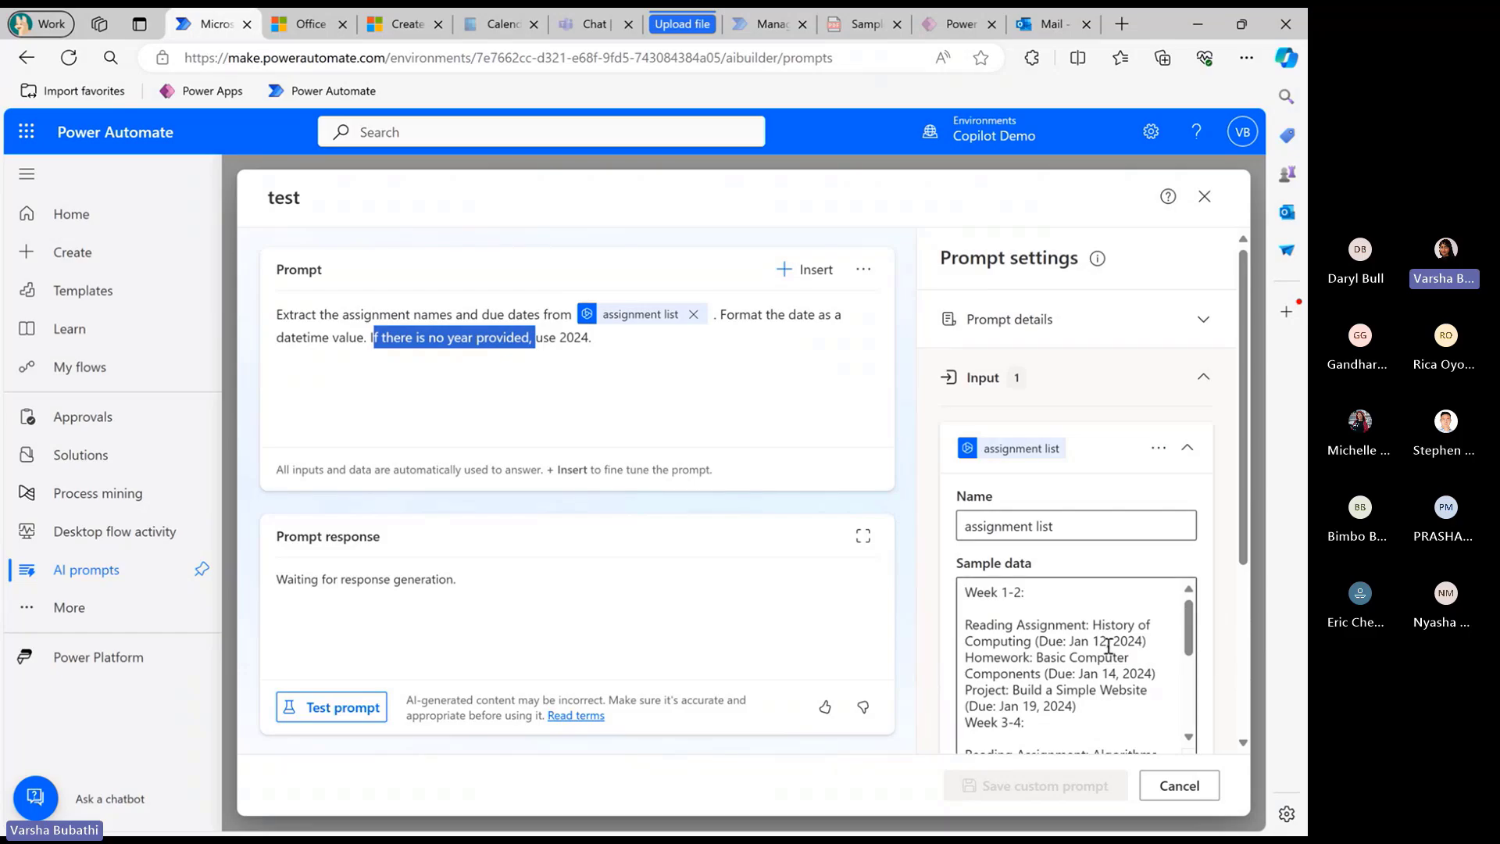
pyautogui.click(1008, 641)
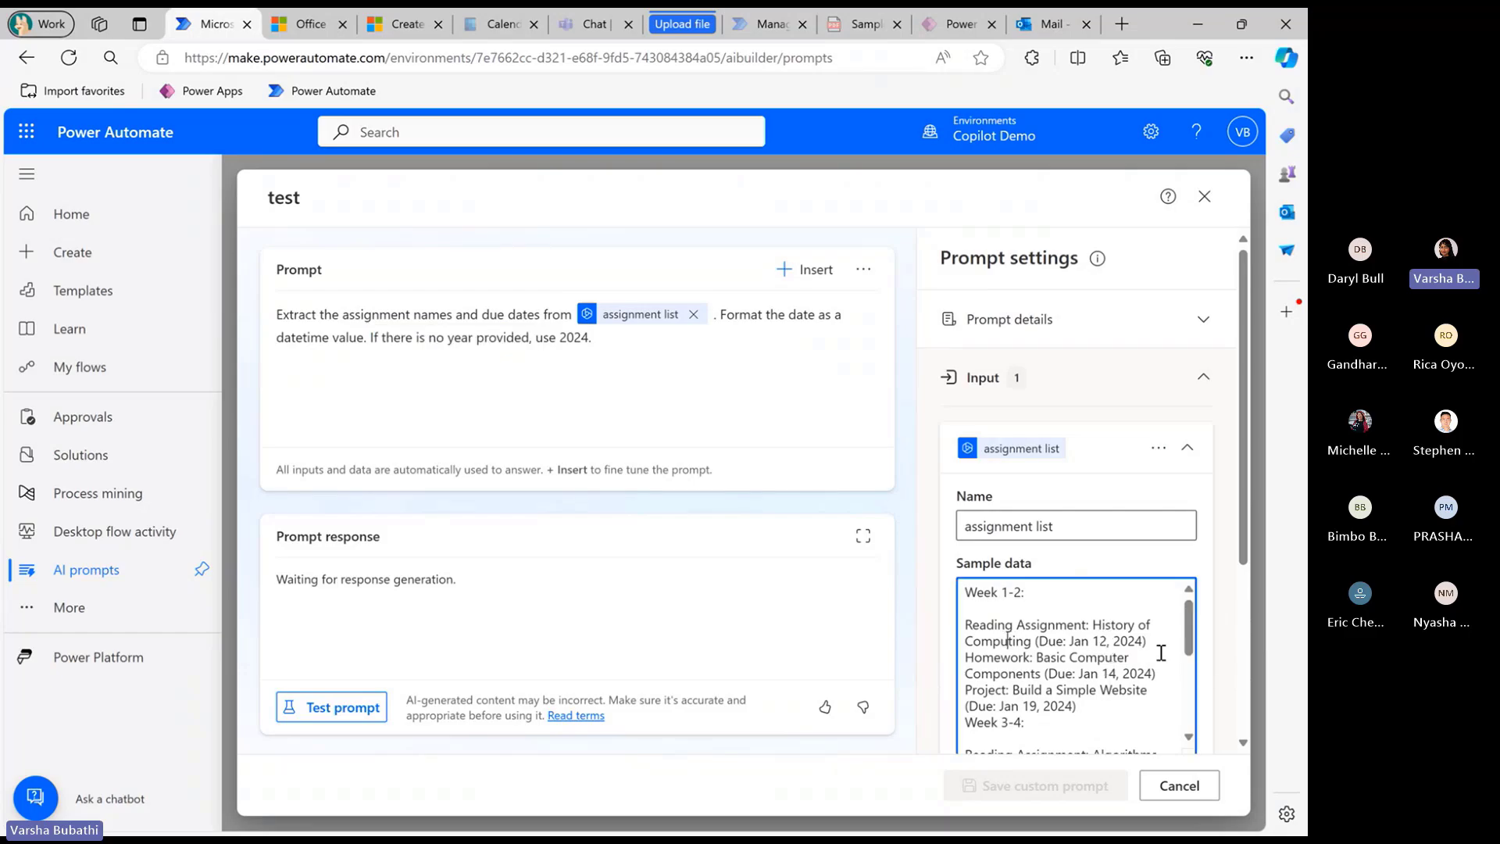
pyautogui.scroll(-5, 1195, 634)
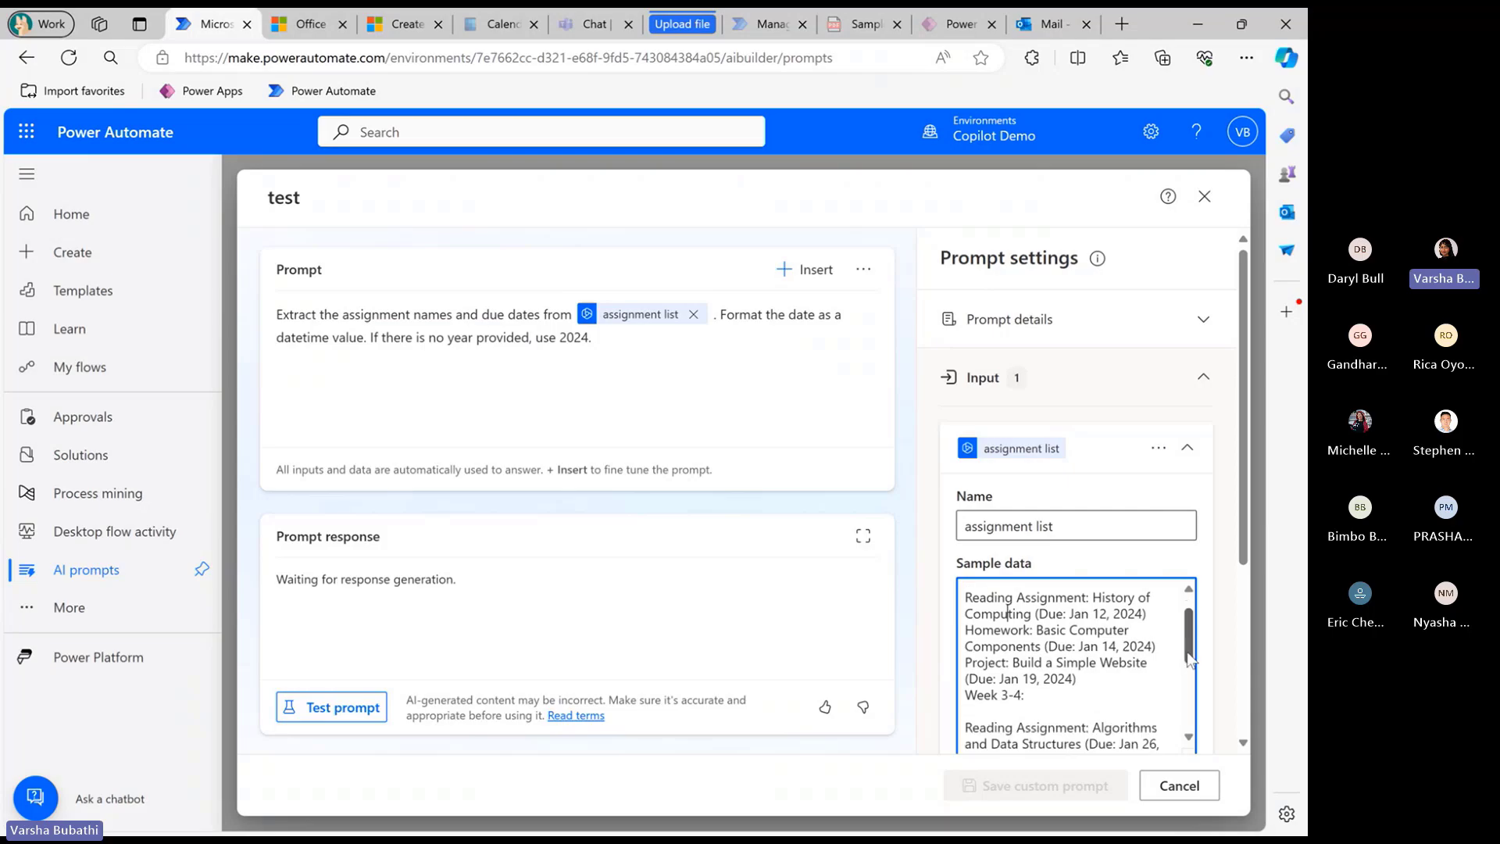
pyautogui.scroll(5, 1195, 635)
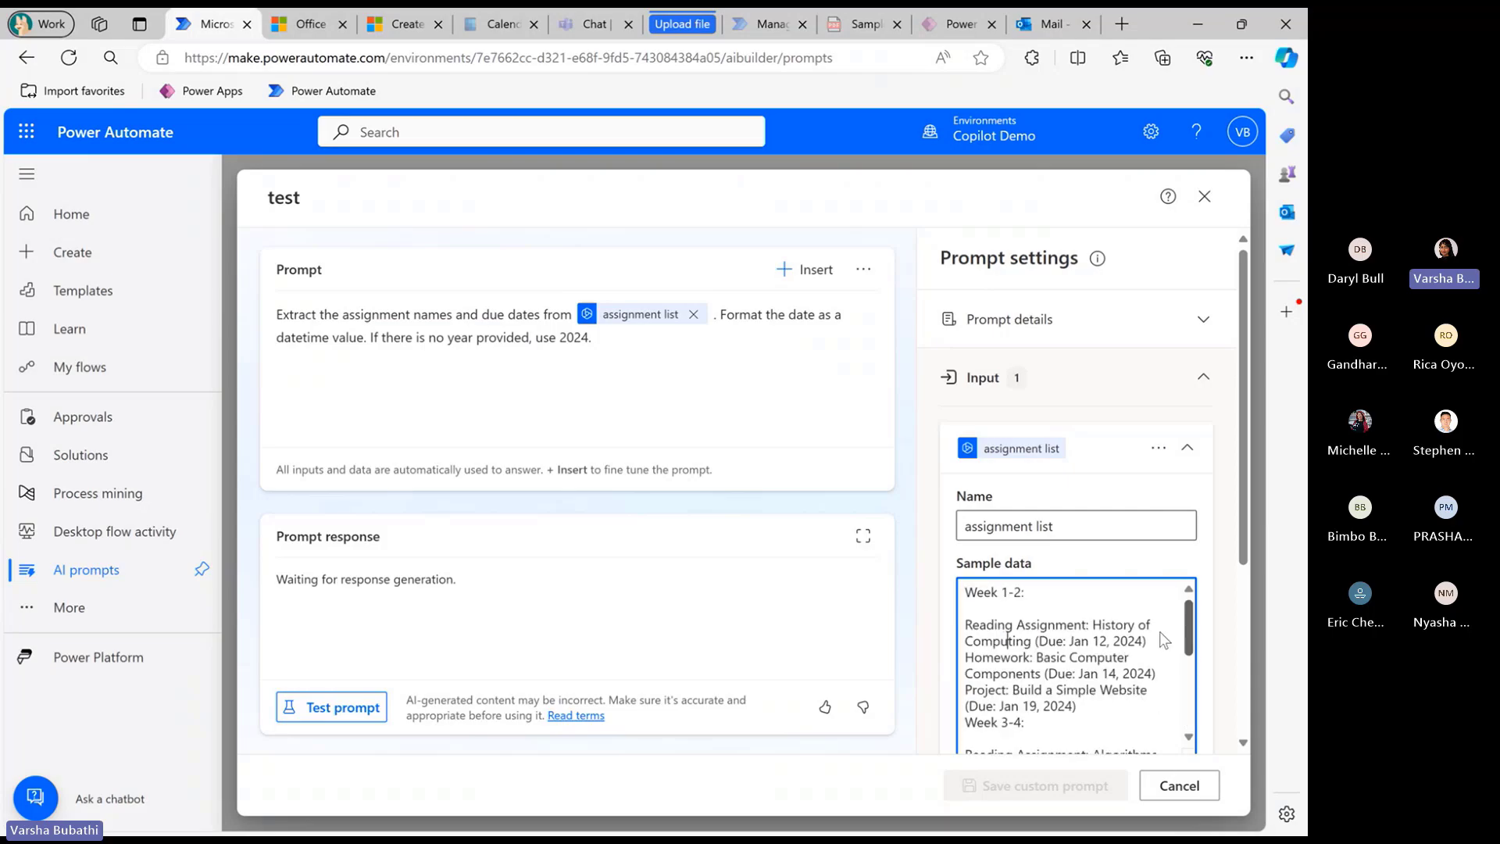
# Test the assignment extraction prompt and inspect the name and due_date fields in its JSON response
pyautogui.click(342, 711)
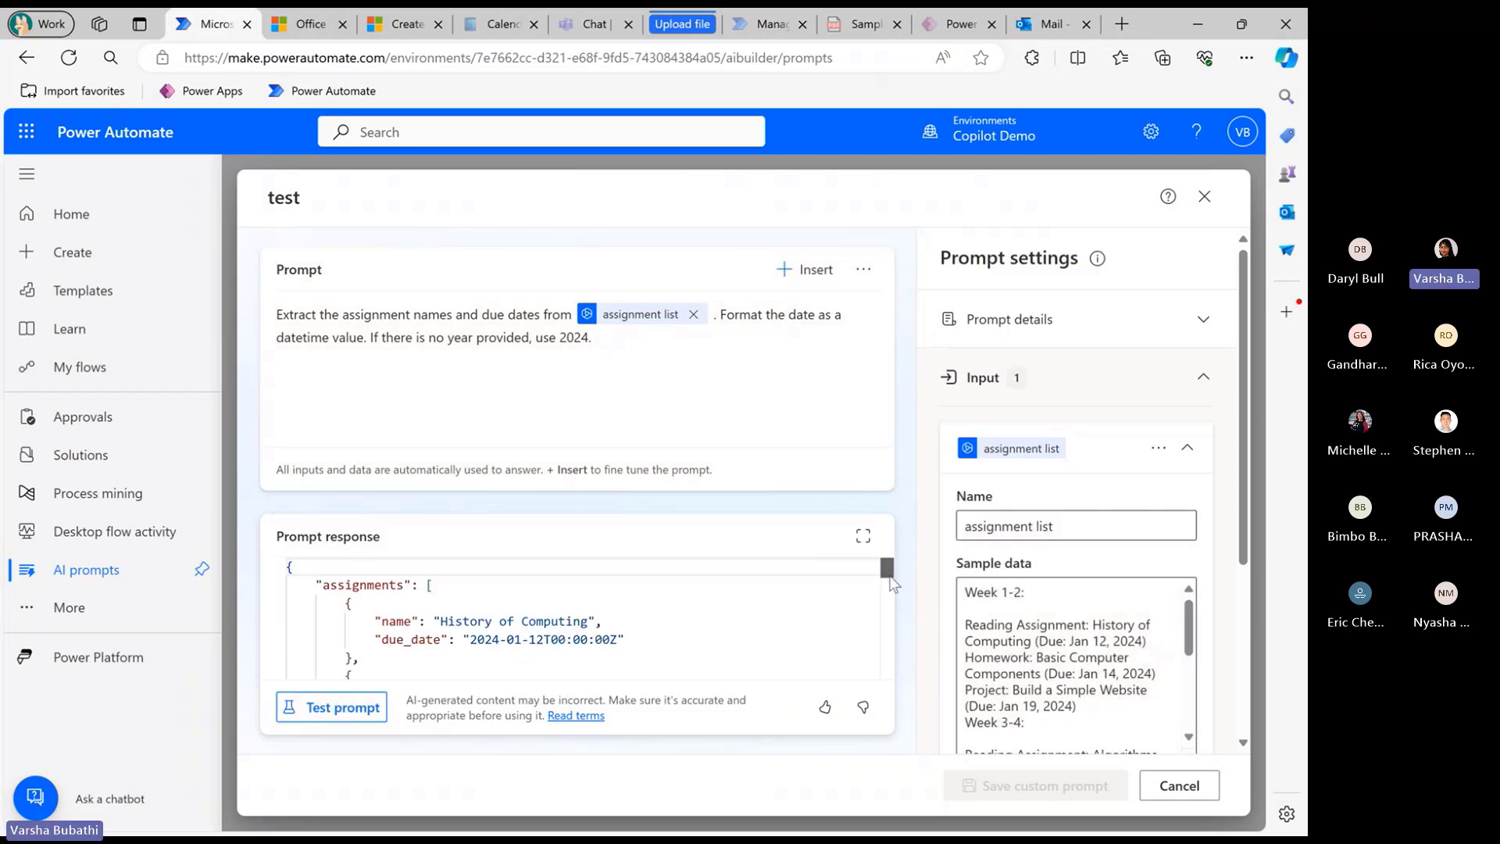
pyautogui.moveTo(391, 605); pyautogui.dragTo(440, 620)
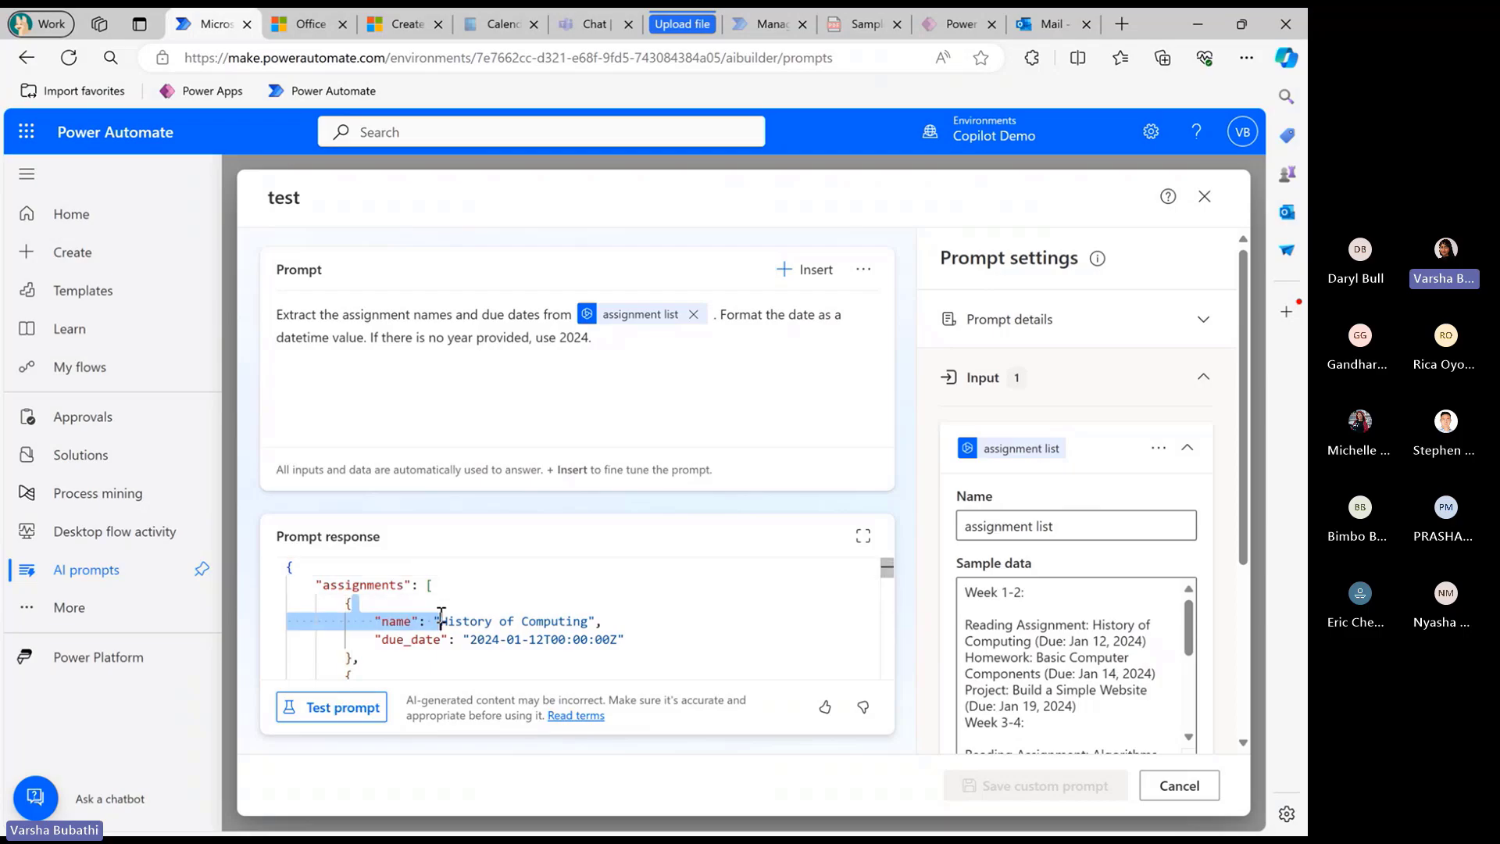
pyautogui.click(395, 639)
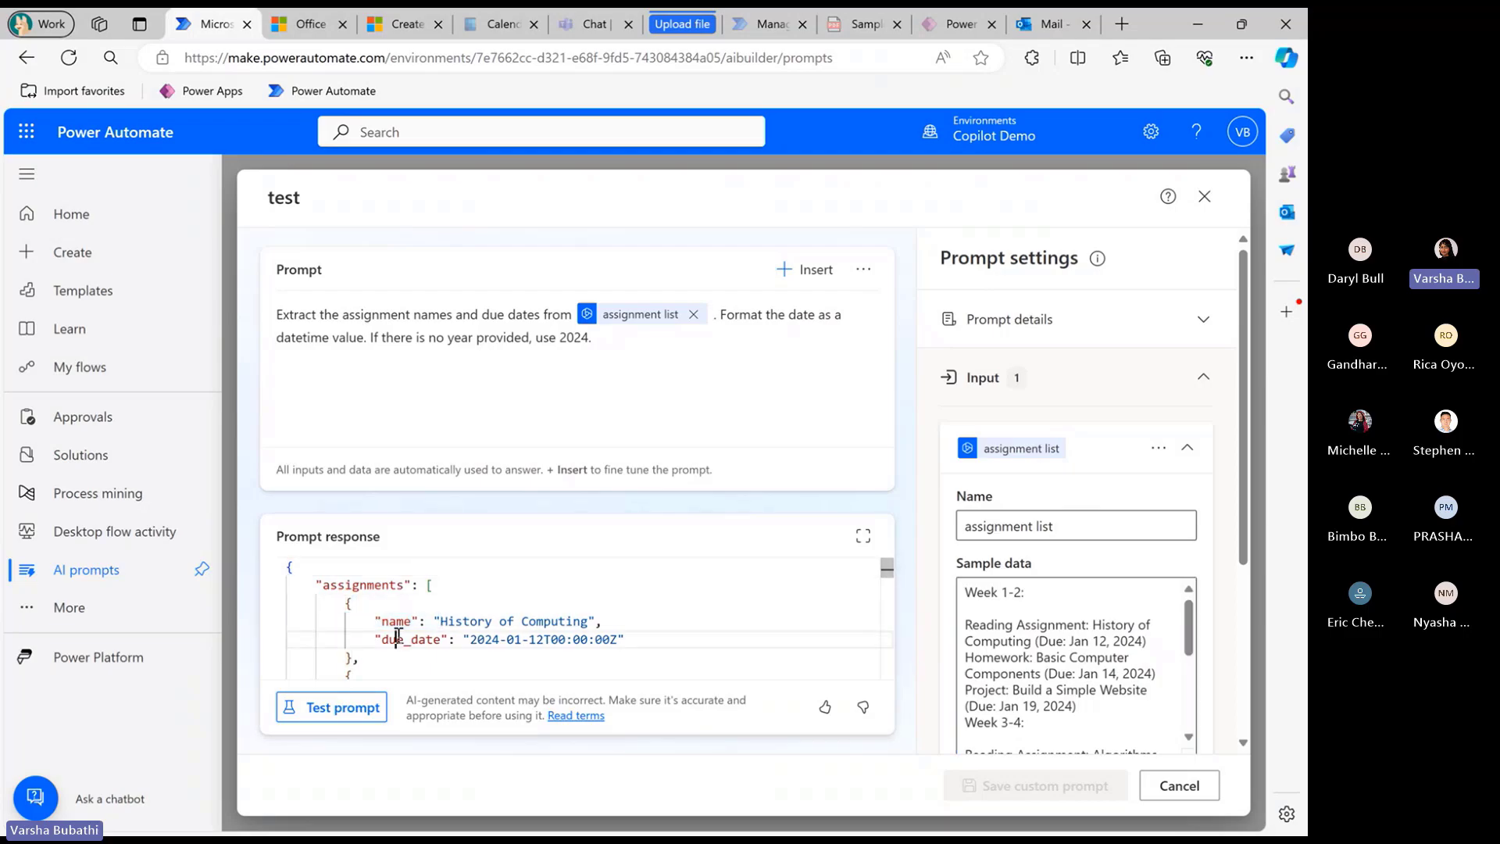
# Try the assignment prompt with its output set to Text, run the test, and switch the output back to JSON (preview)
pyautogui.click(1187, 448)
pyautogui.click(1067, 653)
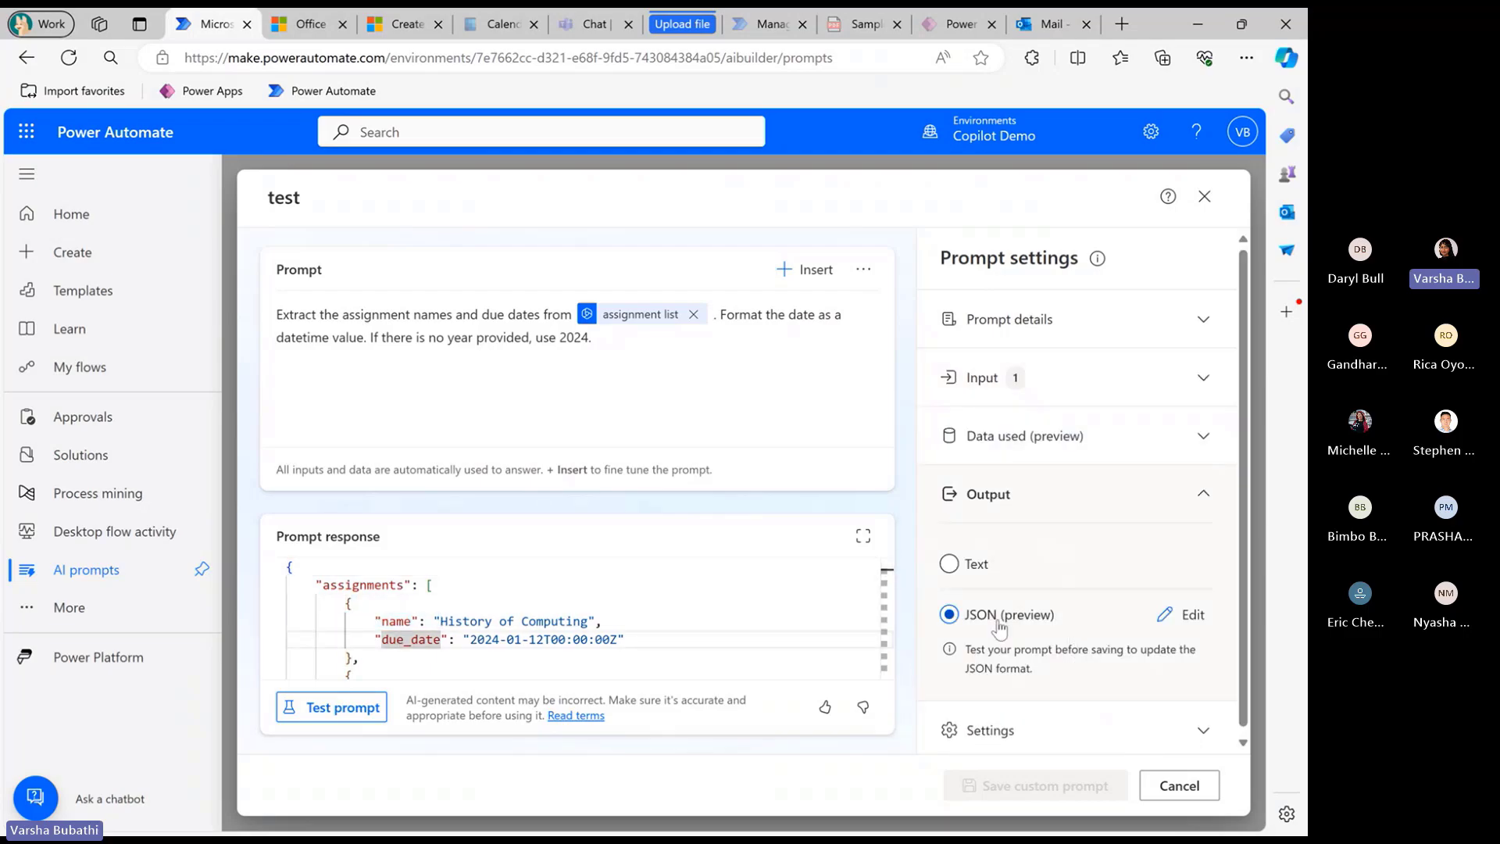
pyautogui.click(976, 577)
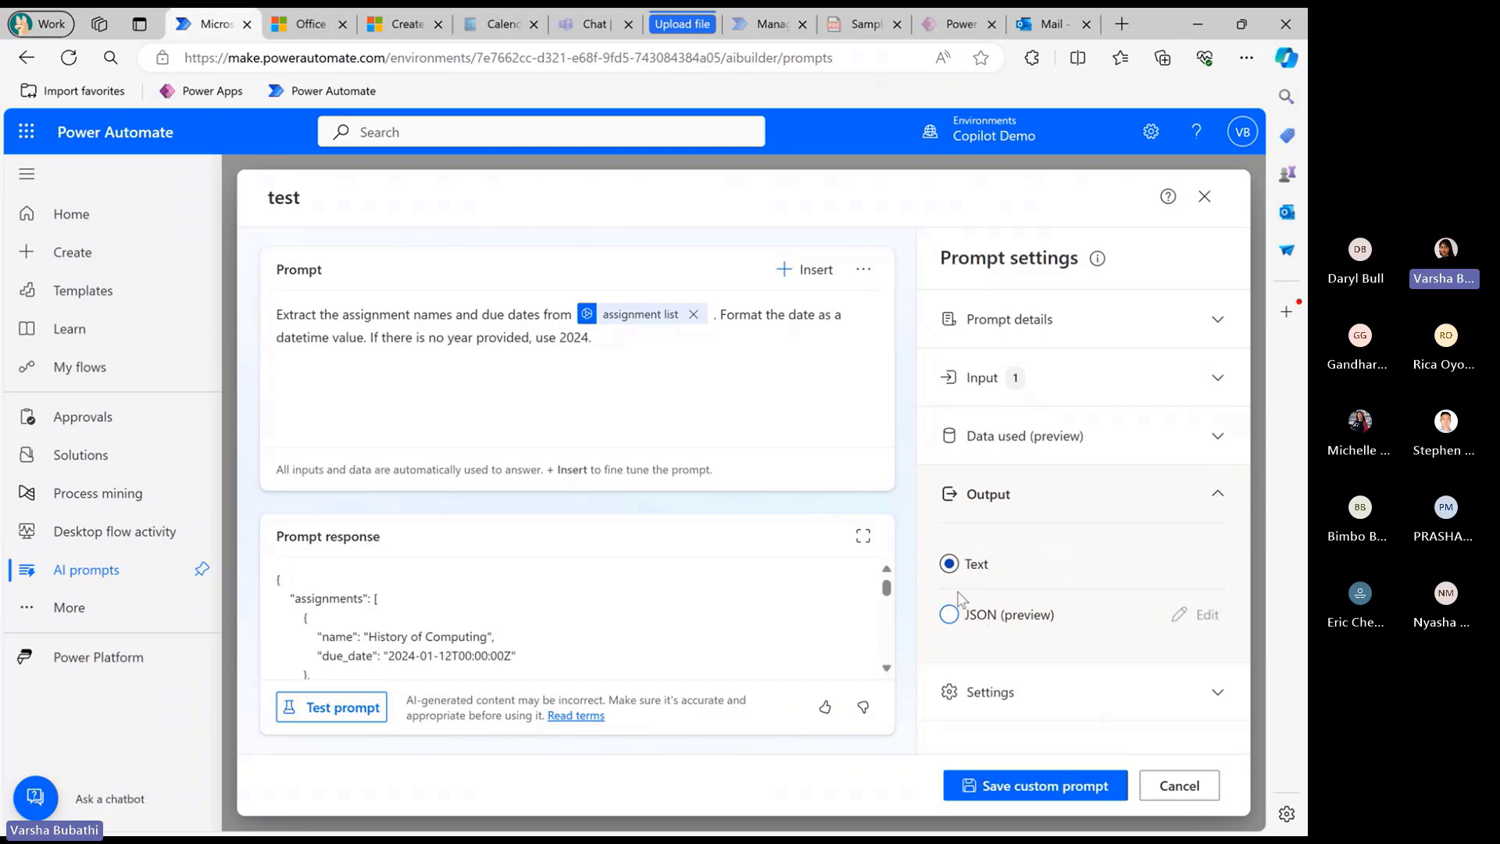
pyautogui.click(361, 708)
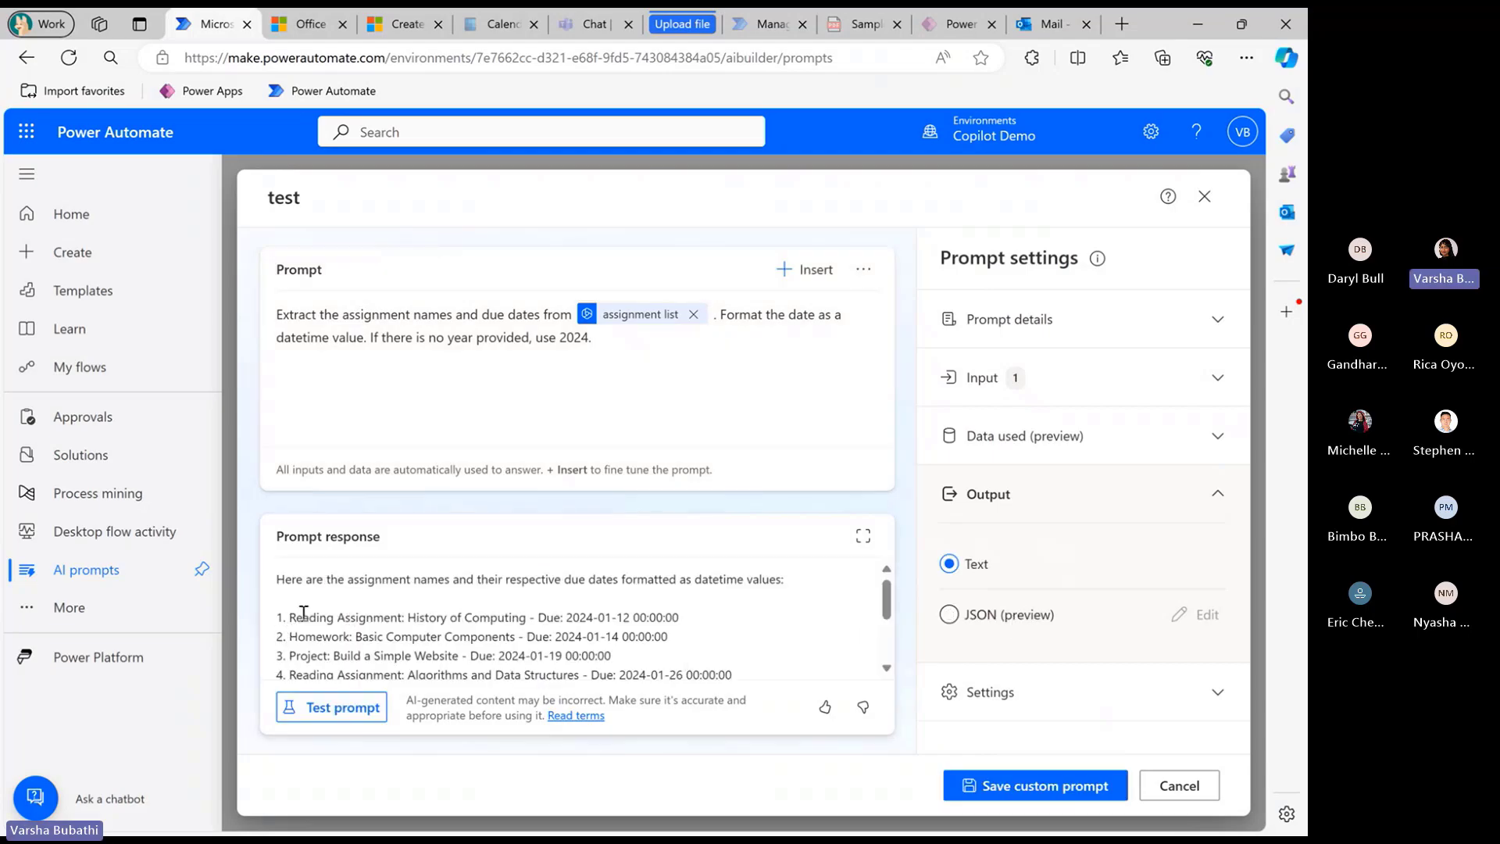
pyautogui.click(977, 625)
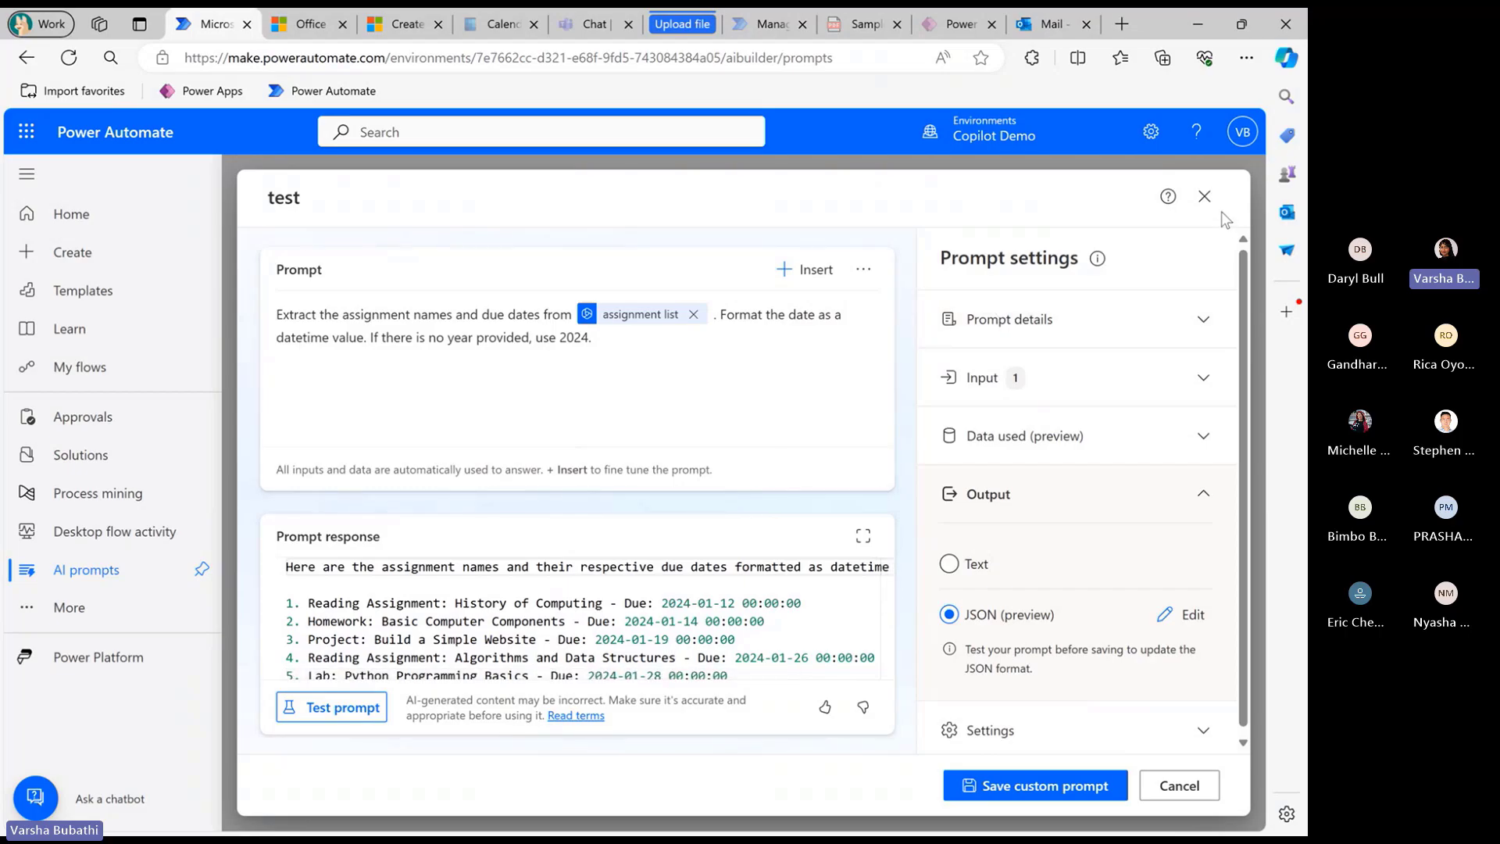
# Close the "test" prompt without saving and open the flow creation page
pyautogui.click(1203, 196)
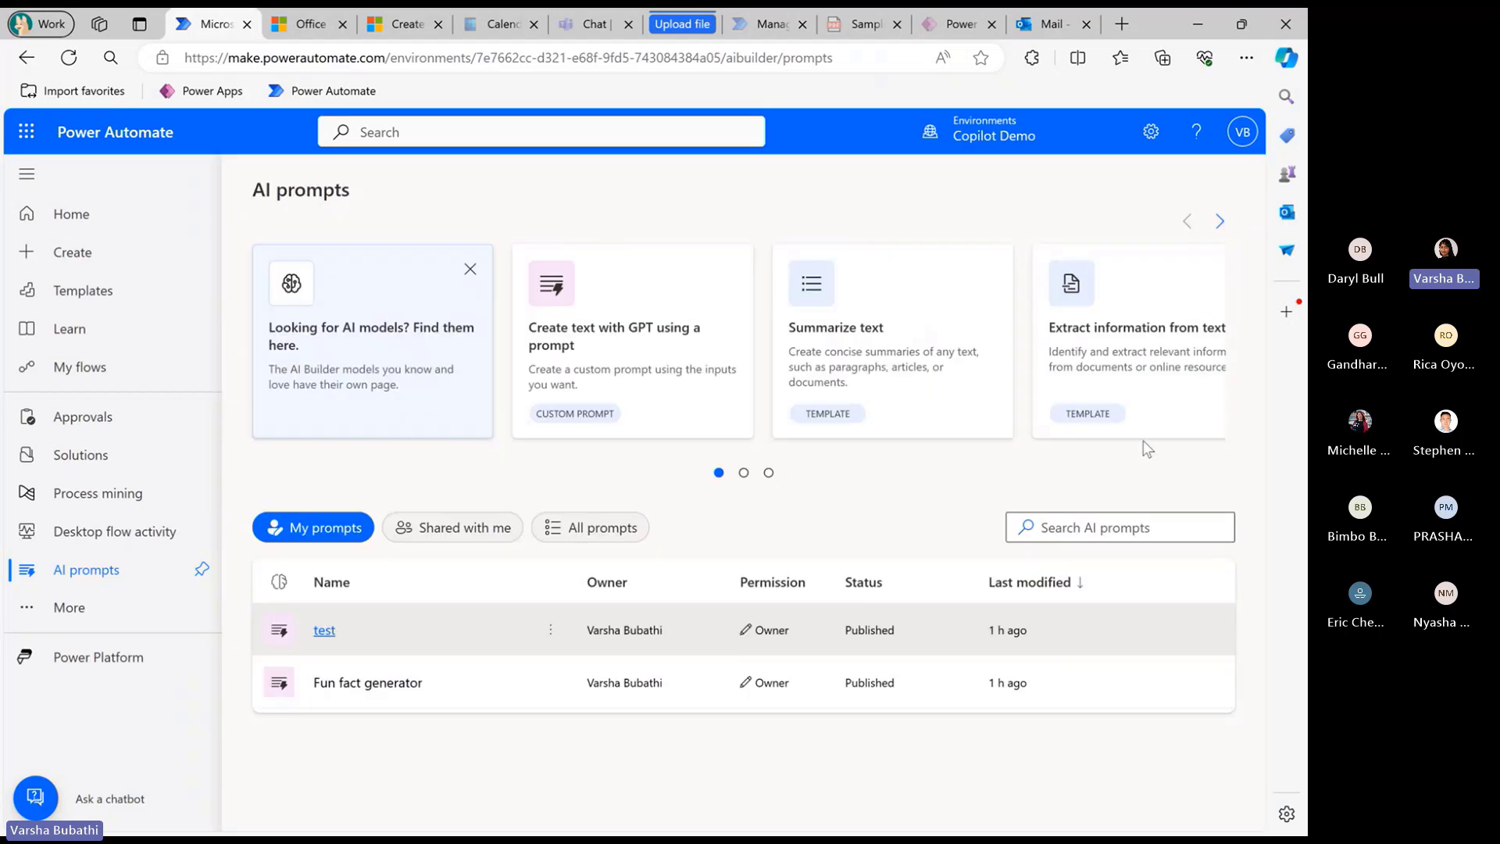
pyautogui.click(105, 253)
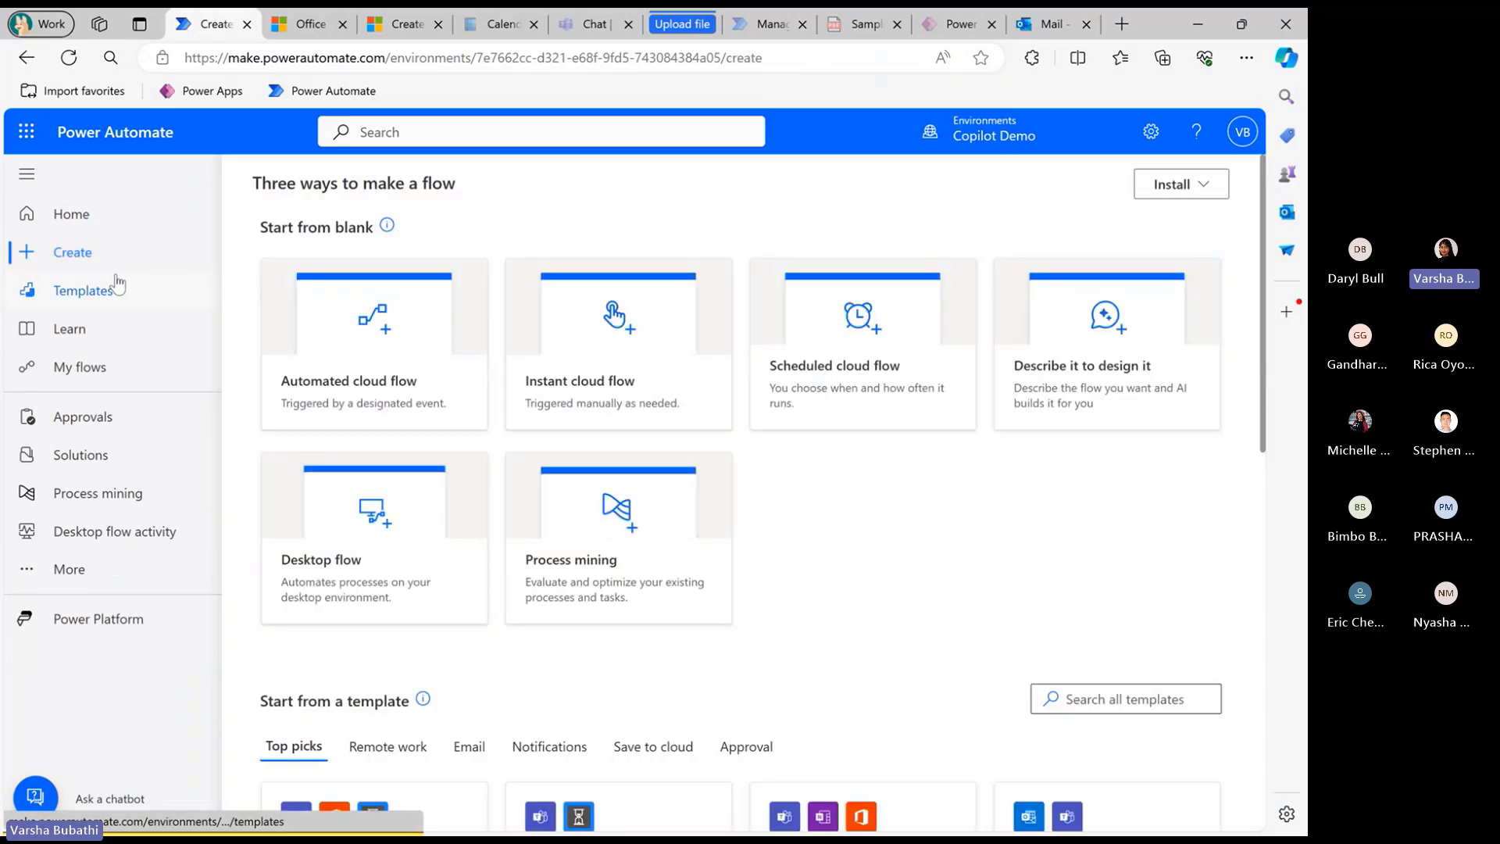
# Create an instant cloud flow that uses the "Manually trigger a flow" trigger
pyautogui.click(655, 408)
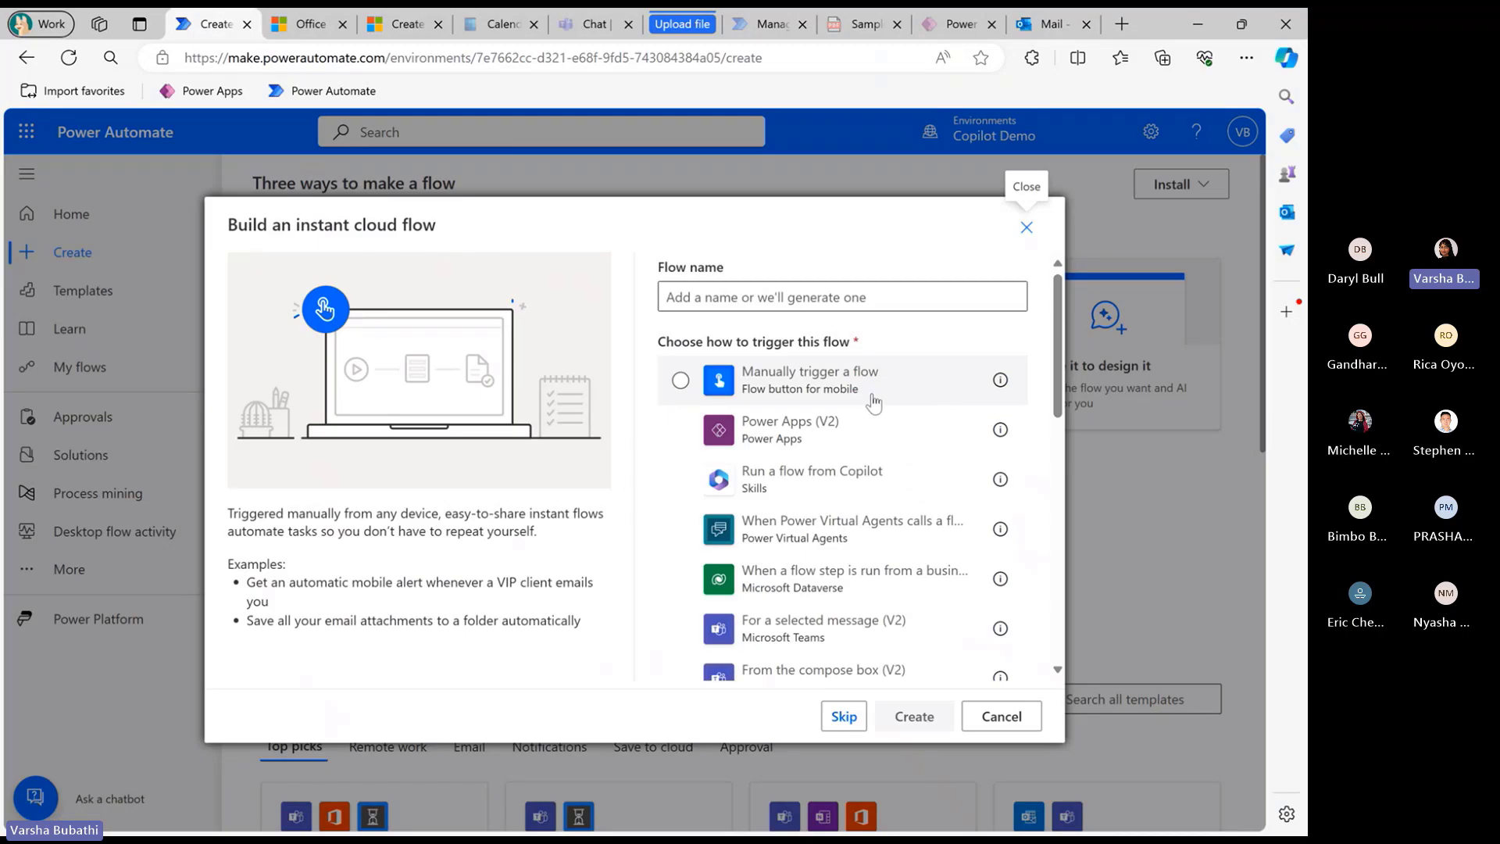
pyautogui.click(848, 387)
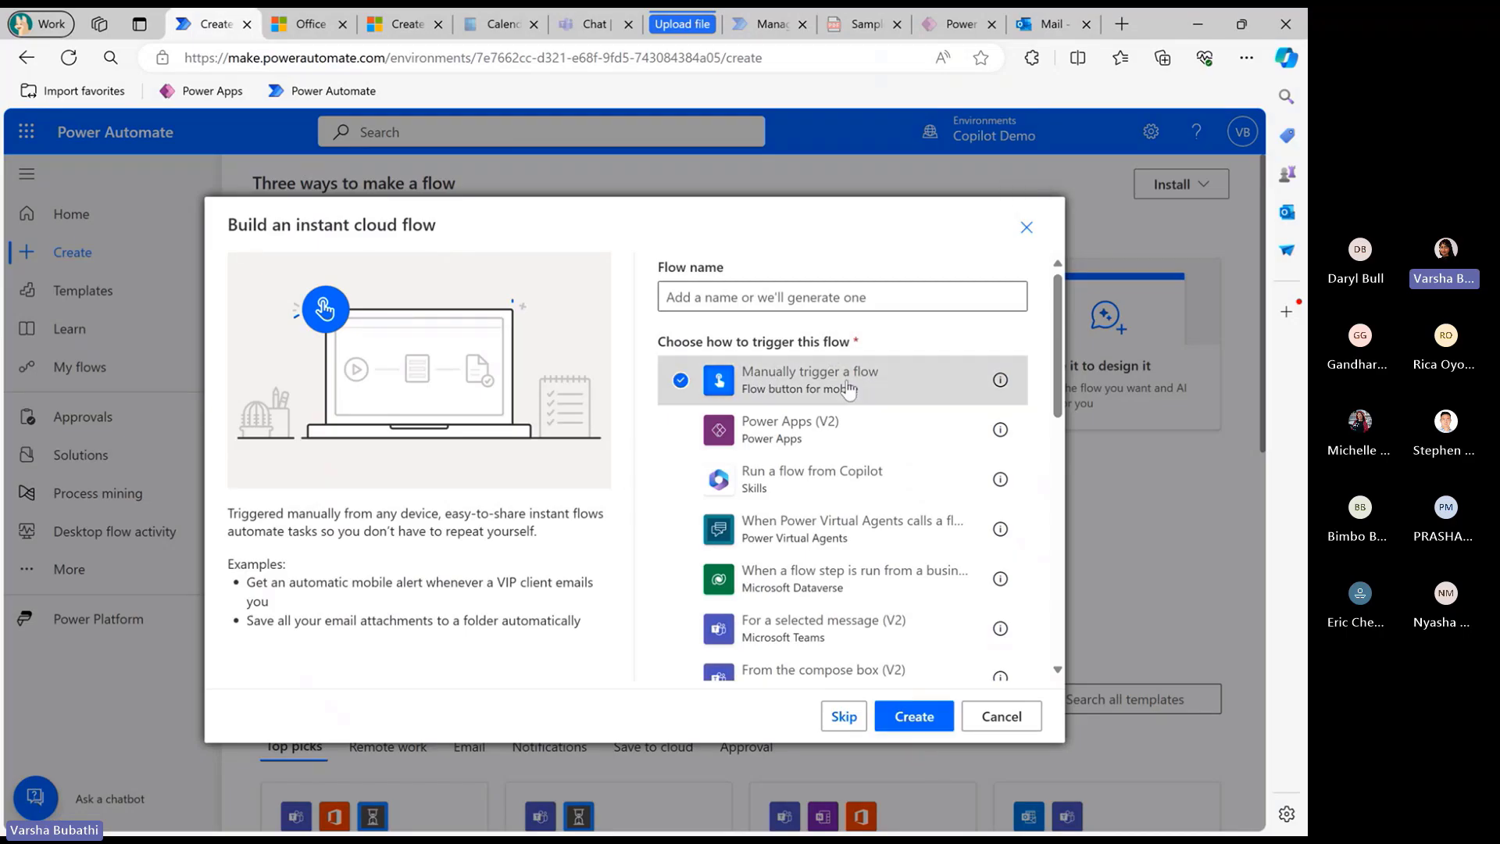
pyautogui.click(918, 719)
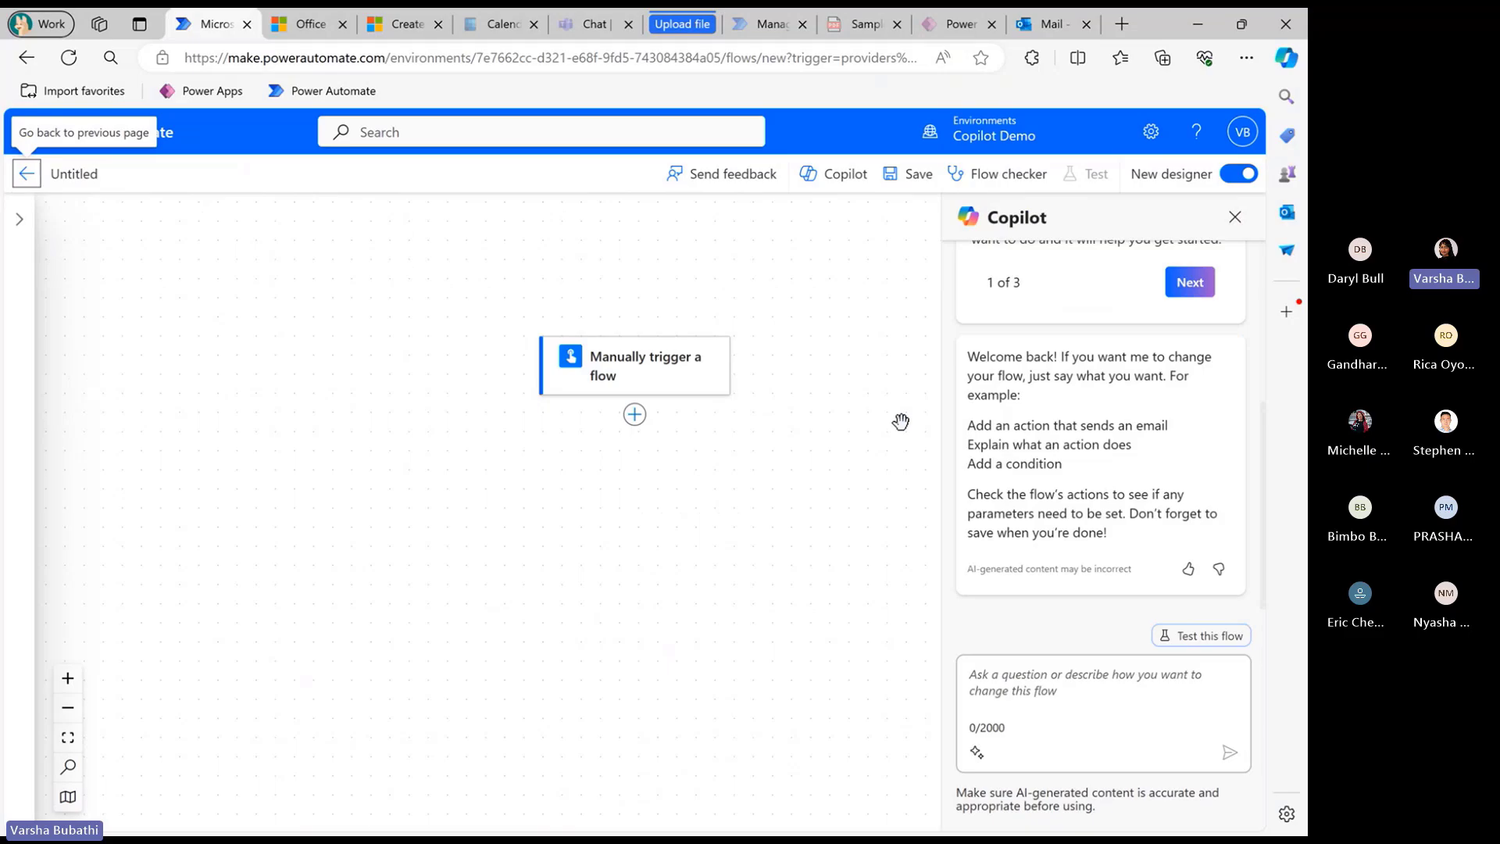
# Add a text input named "Assignment" to the manual trigger
pyautogui.click(669, 377)
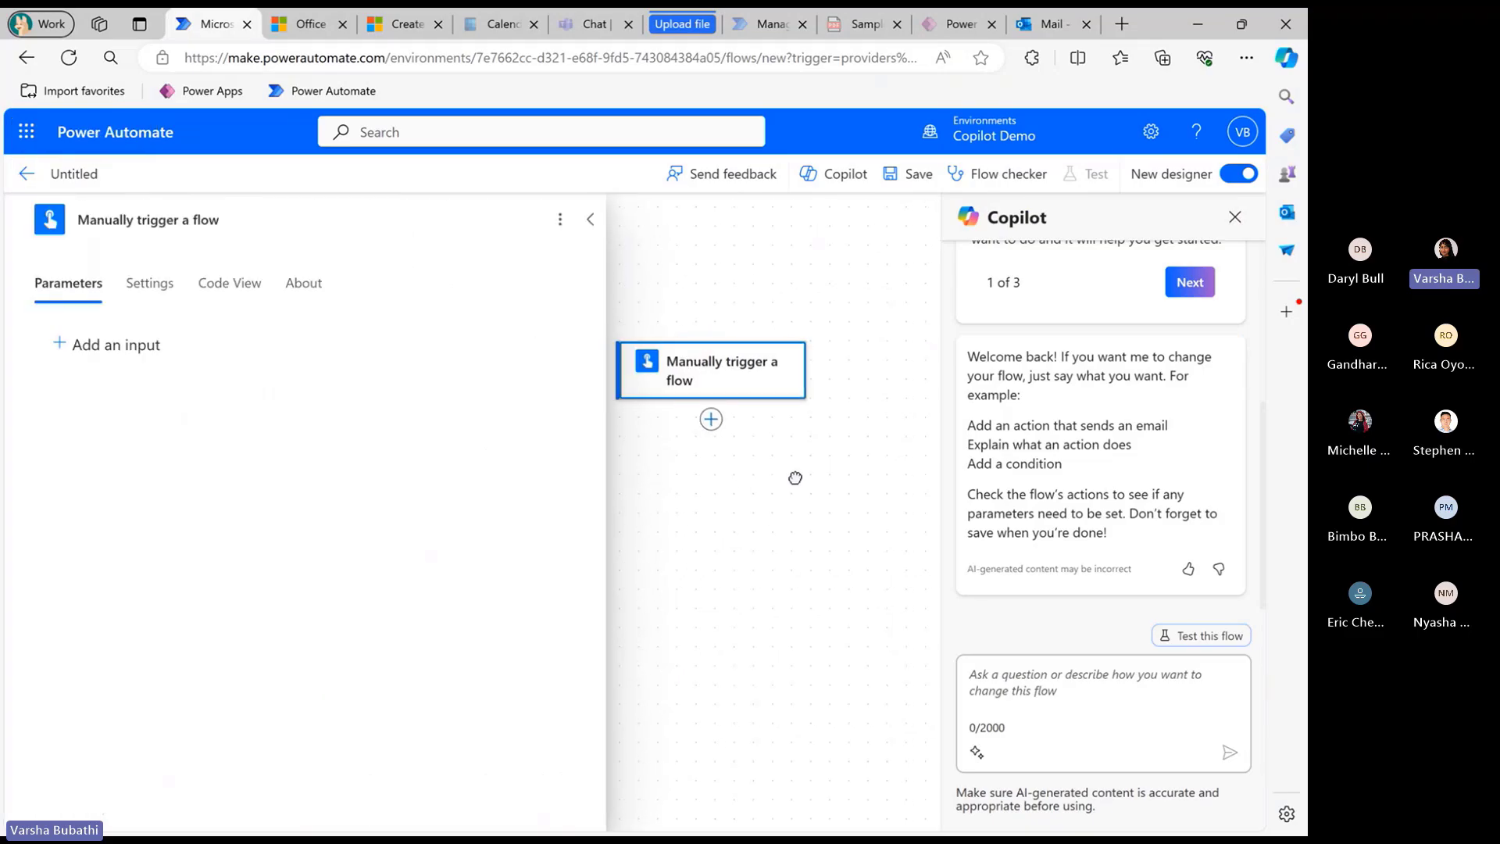
pyautogui.click(145, 355)
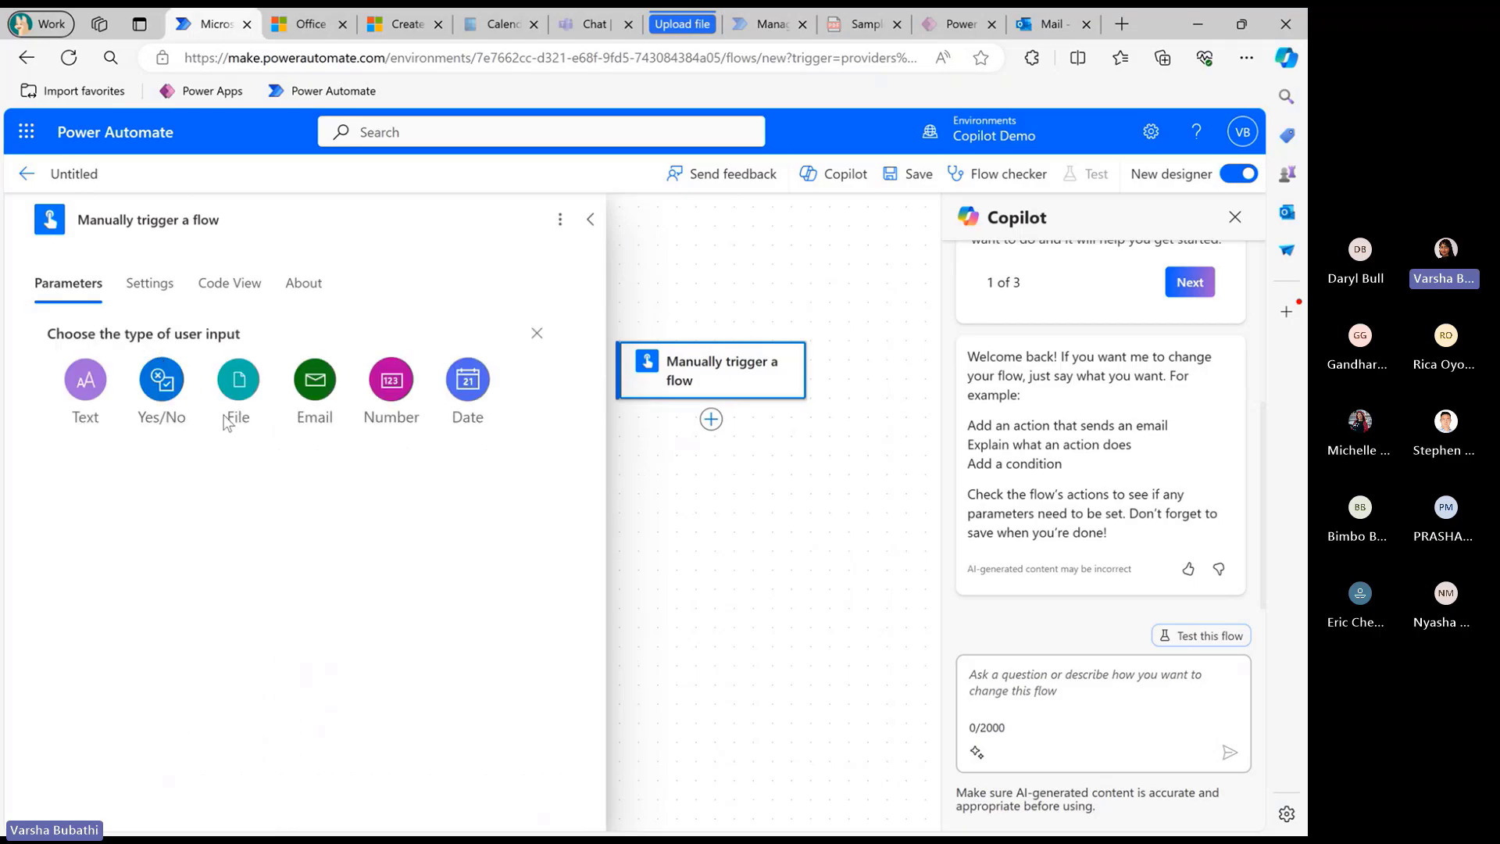
pyautogui.click(79, 387)
pyautogui.doubleClick(154, 345)
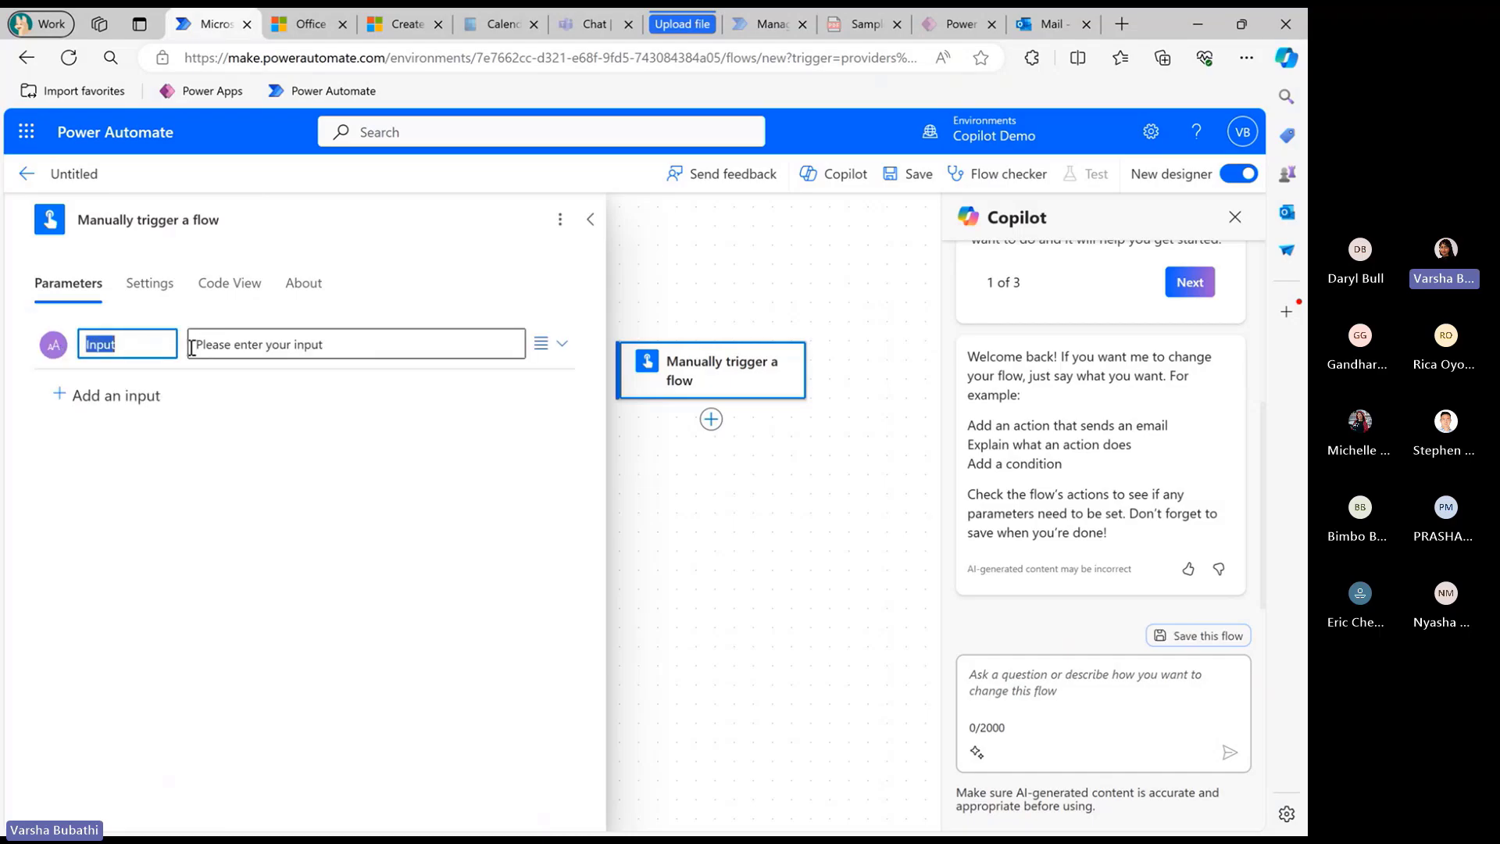
pyautogui.write('Assigne')
pyautogui.press('BackSpace')
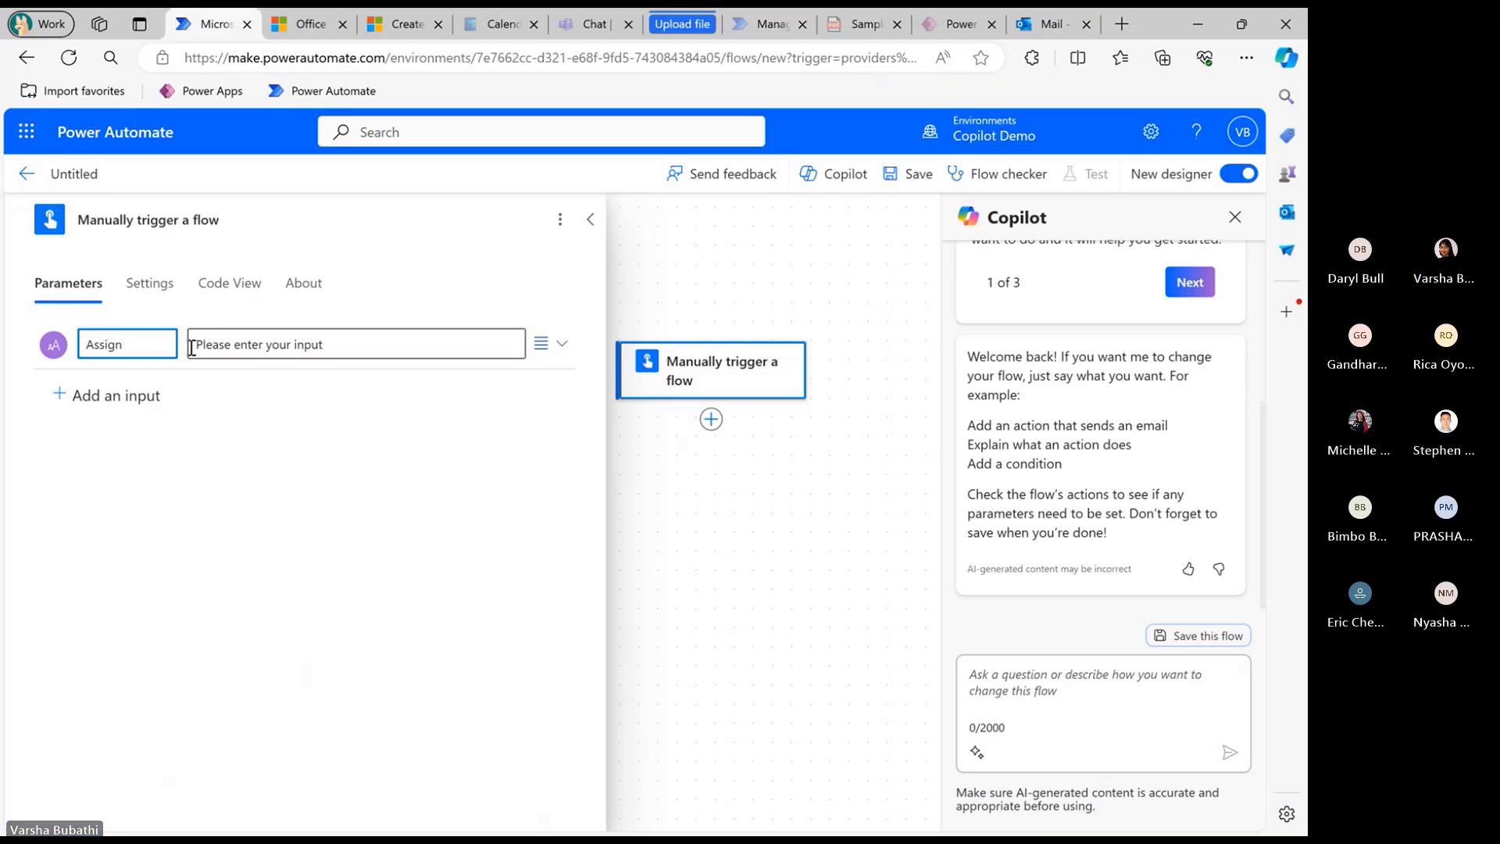
pyautogui.write('ment')
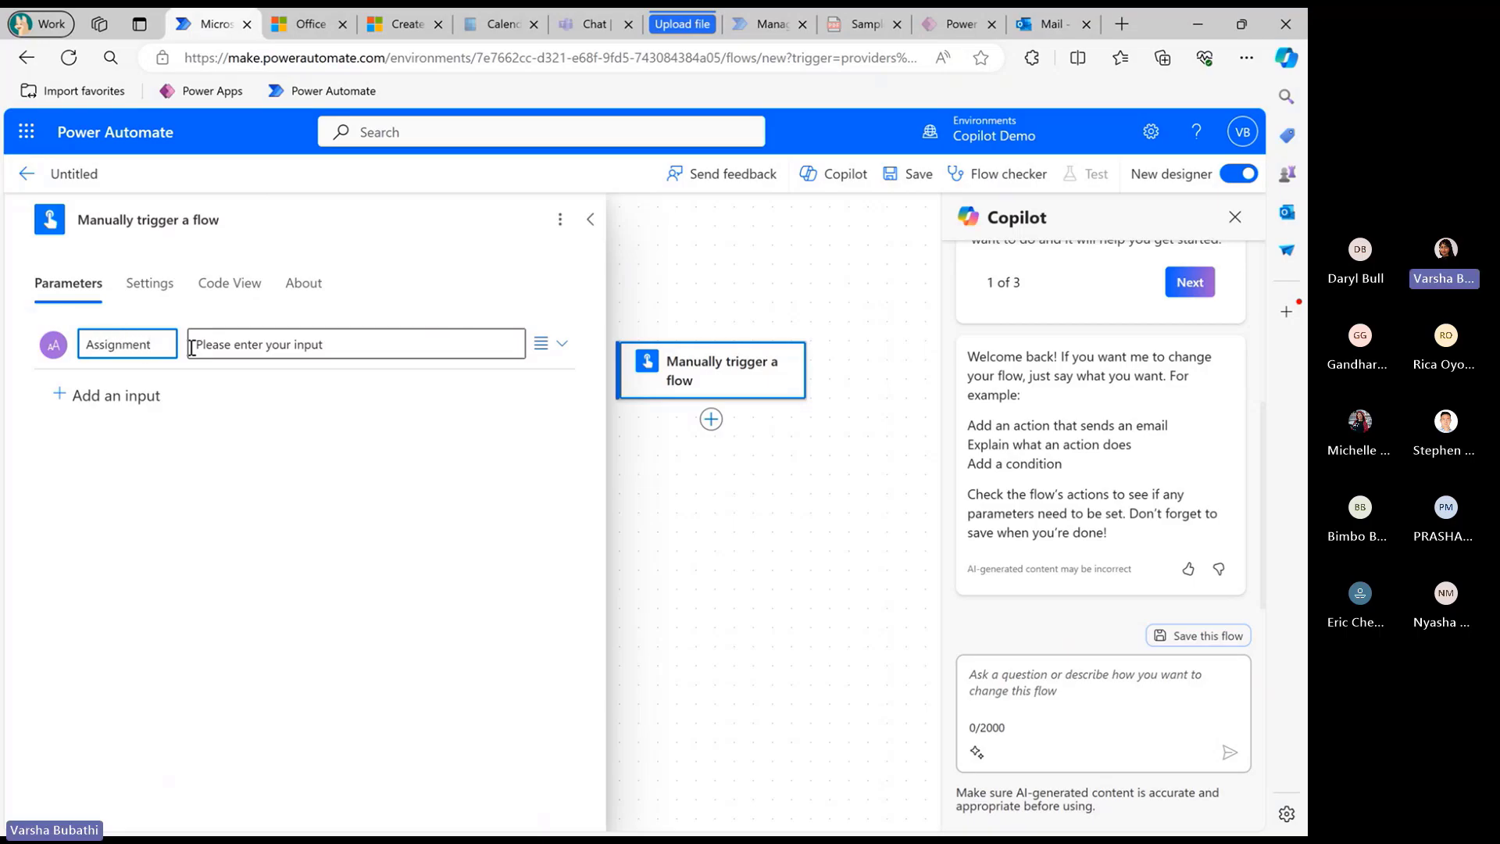
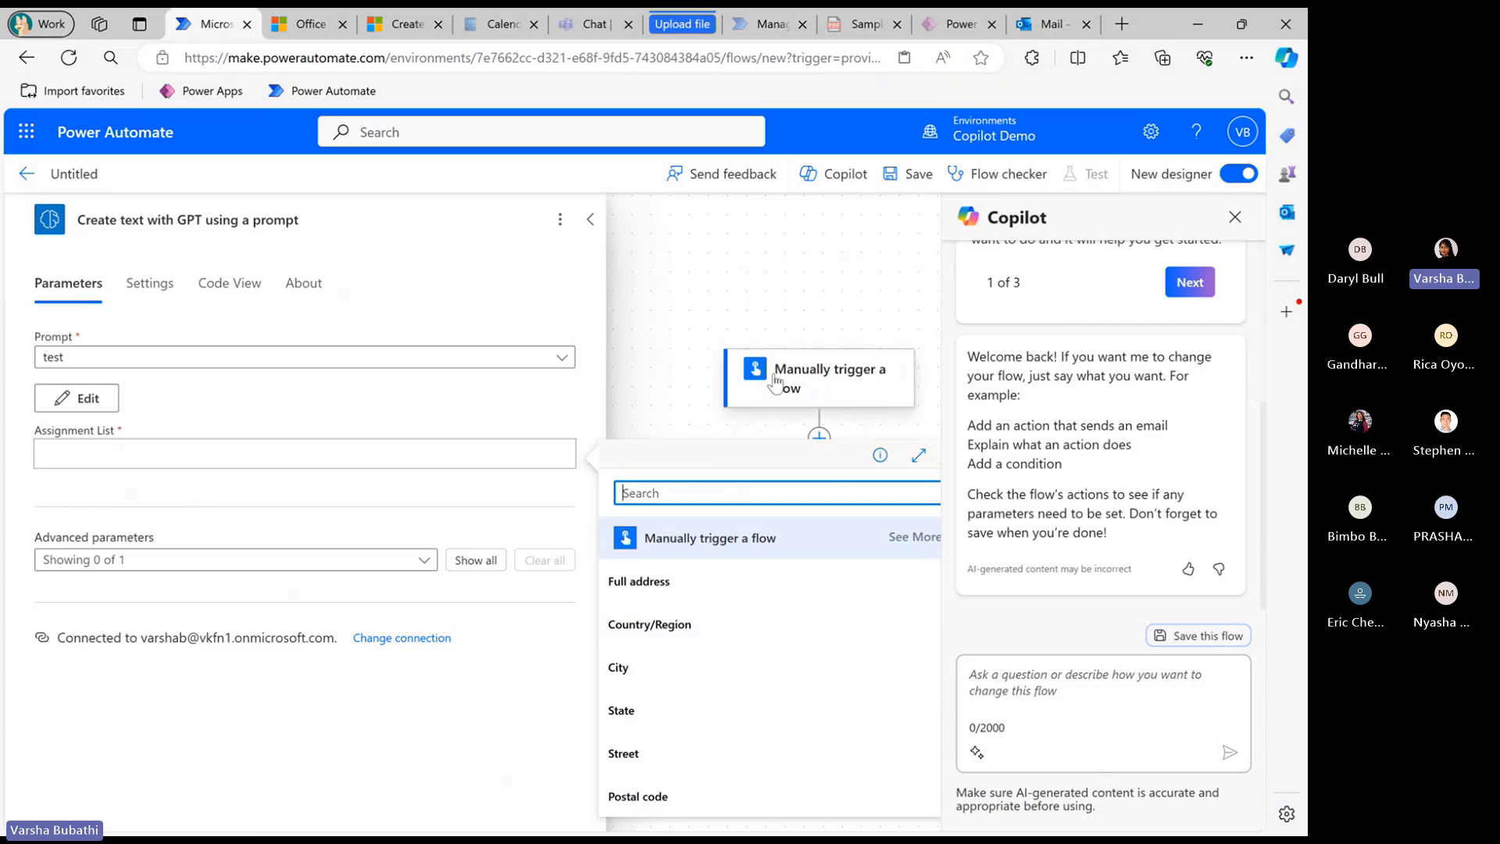
# Fill the GPT prompt action's Assignment List with the trigger's Assignment Text value and close the action's settings
pyautogui.scroll(-4, 781, 625)
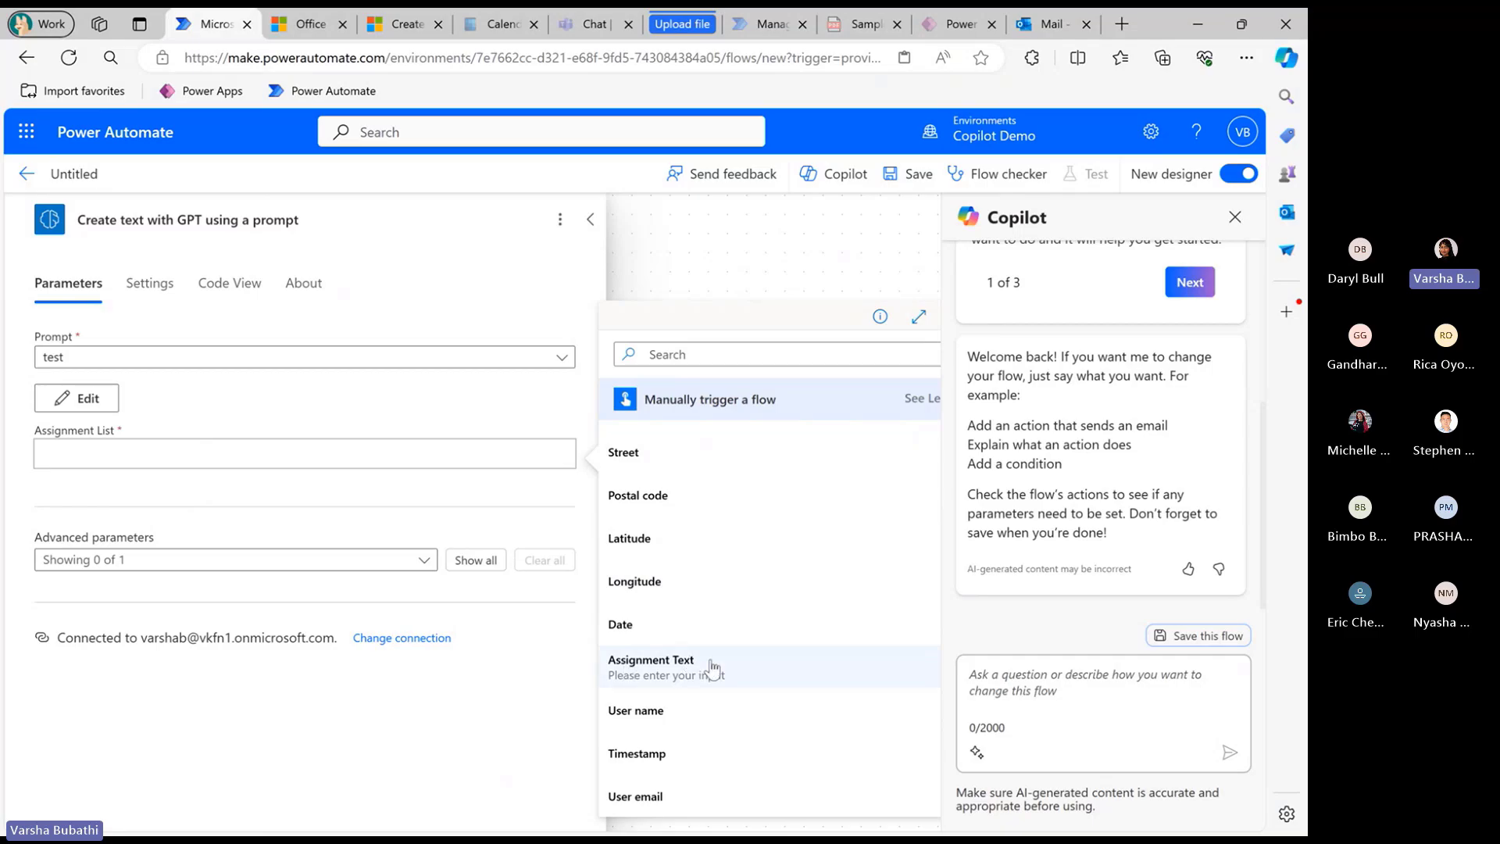
pyautogui.click(724, 669)
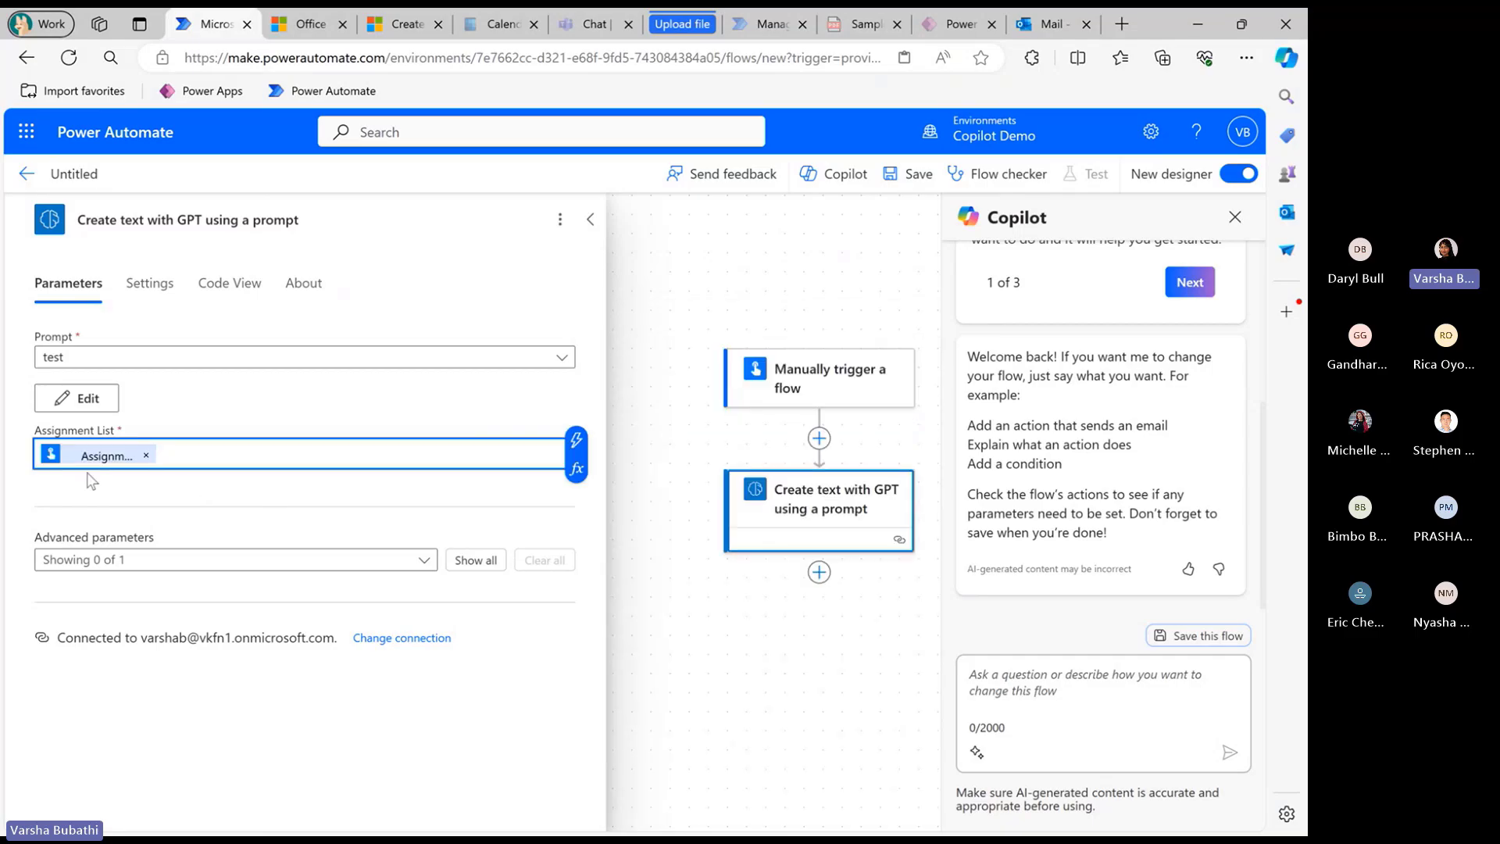
pyautogui.moveTo(801, 657); pyautogui.dragTo(721, 582)
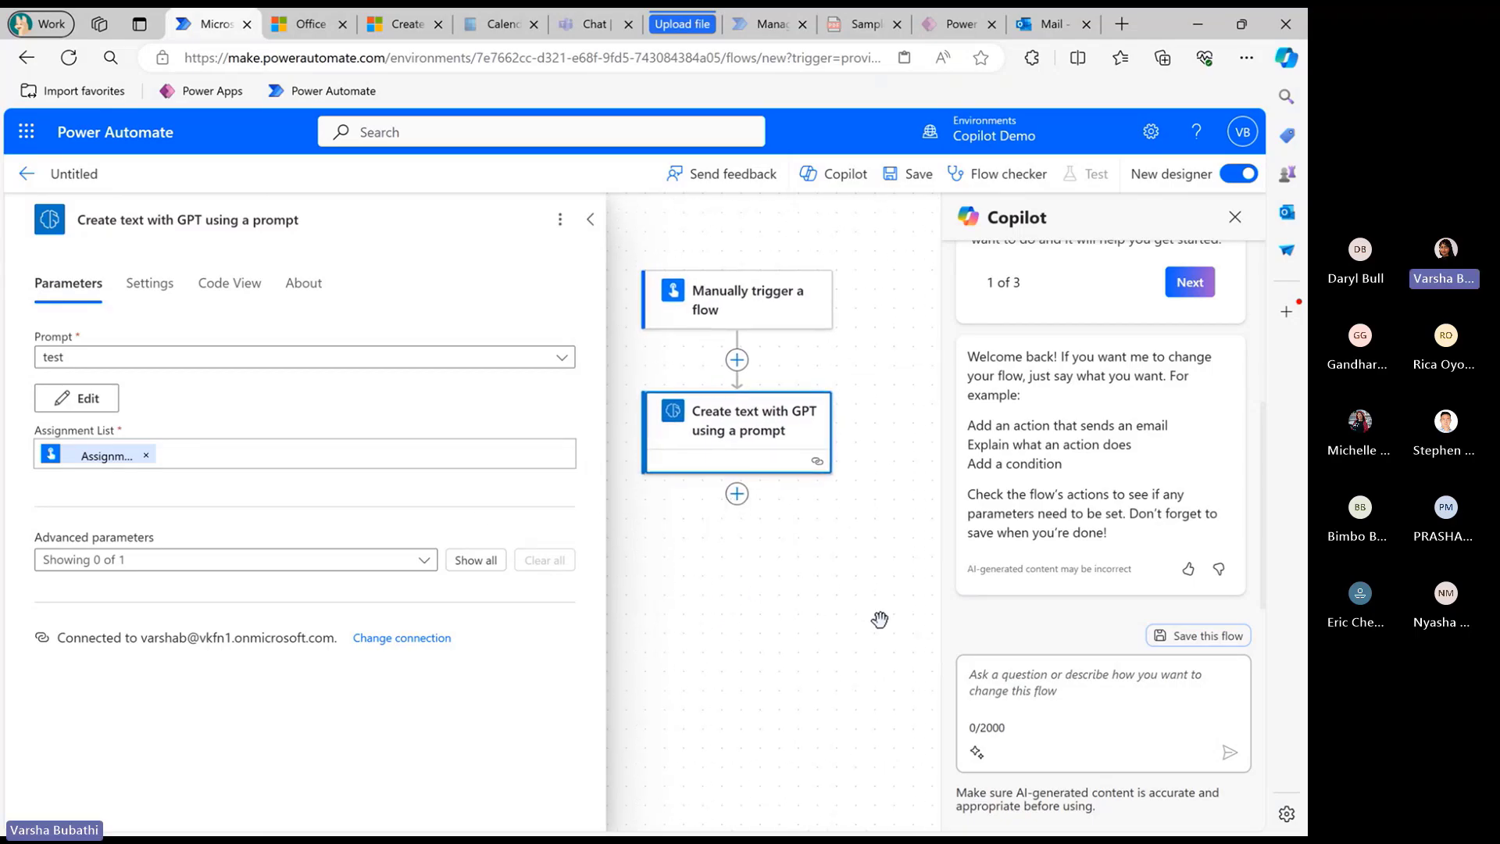
pyautogui.click(742, 556)
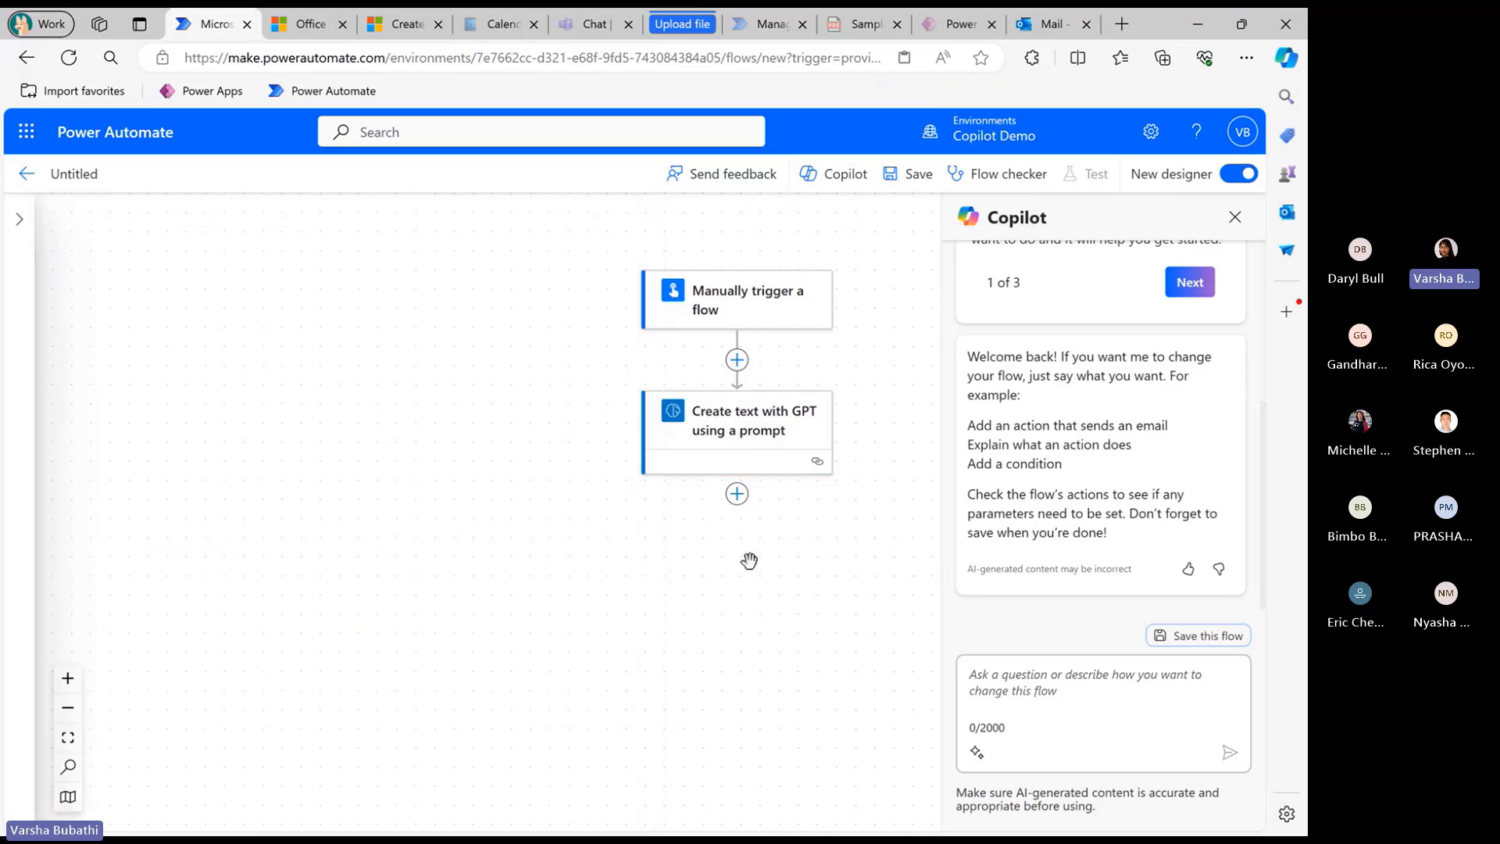
# Start adding an action after the GPT prompt action and search the available actions for "calend"
pyautogui.click(739, 497)
pyautogui.click(816, 493)
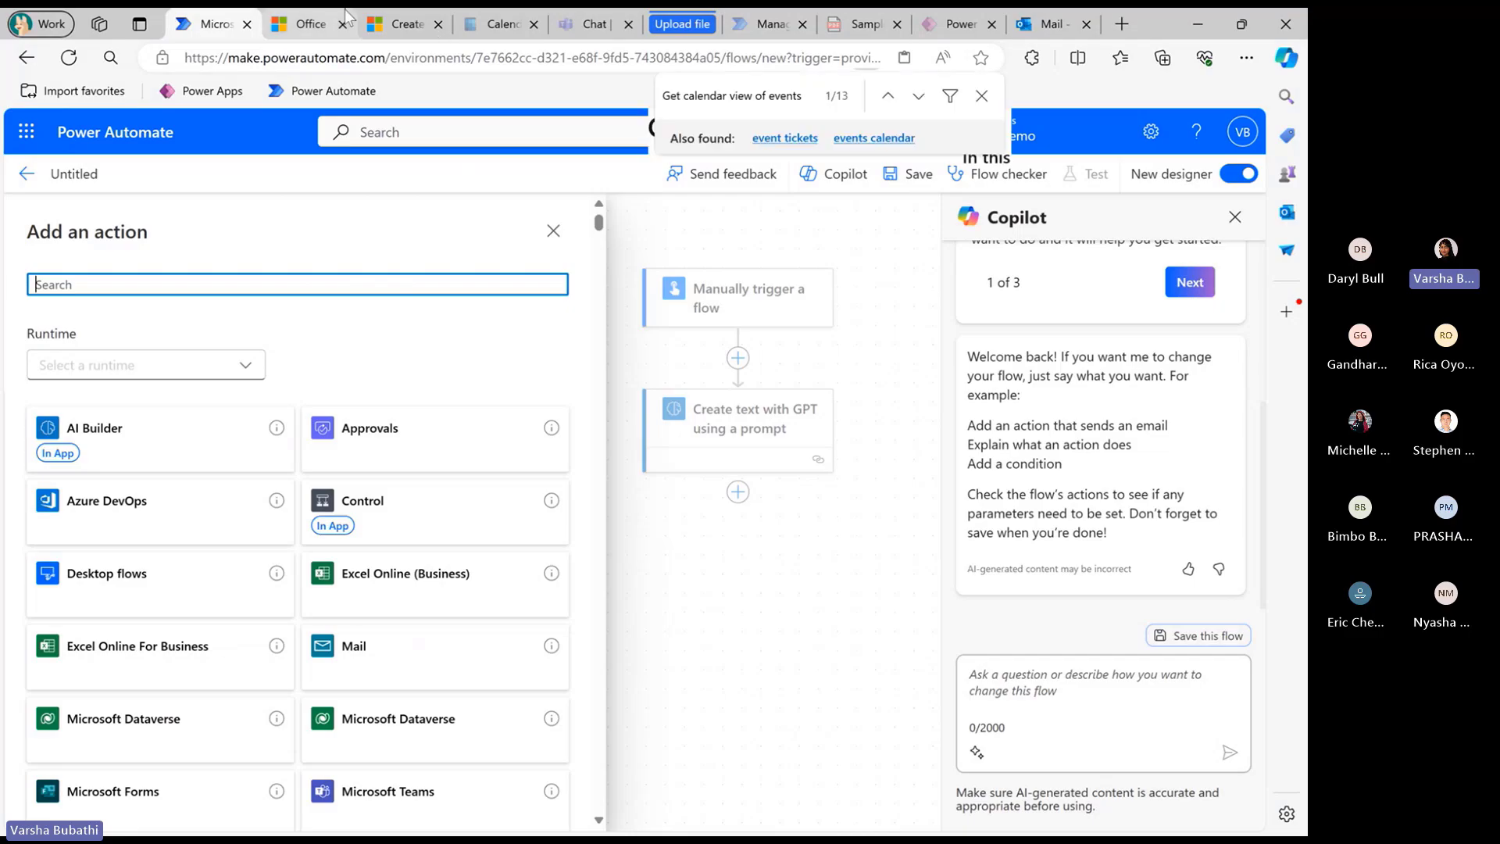
pyautogui.click(309, 24)
pyautogui.click(184, 16)
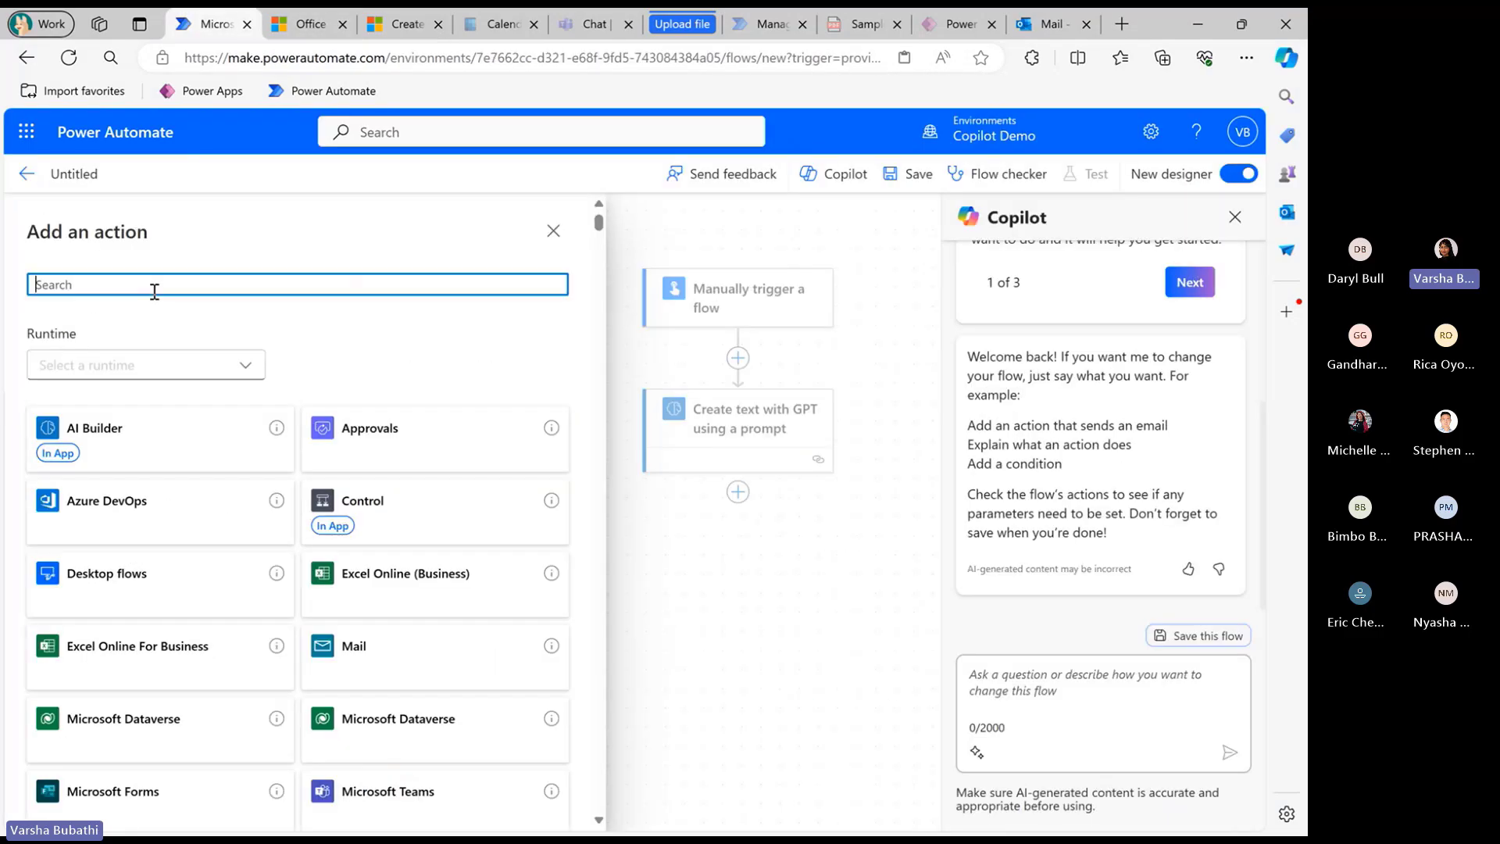
pyautogui.write('outloo')
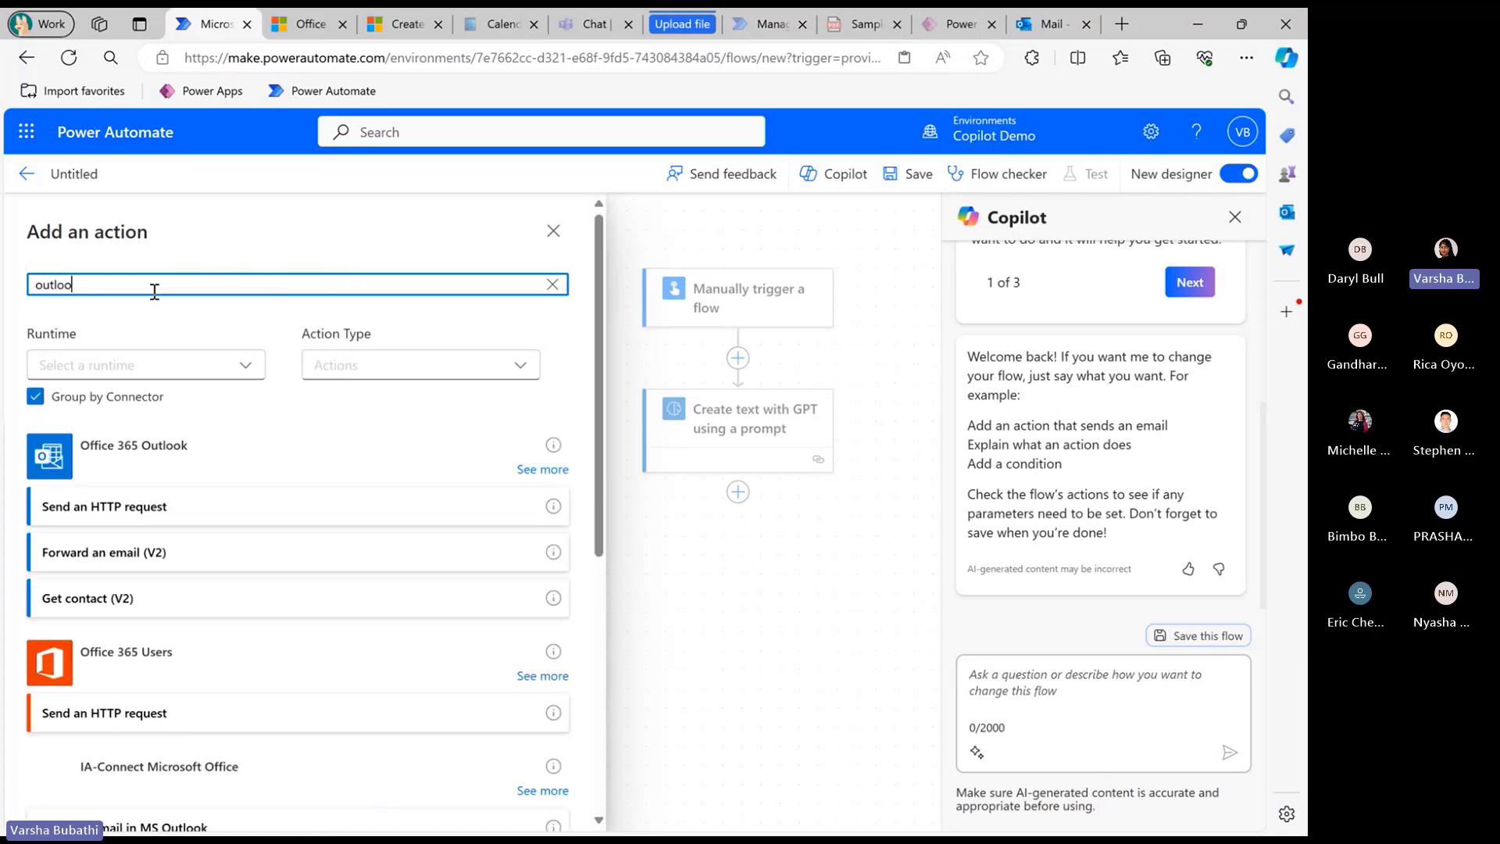
pyautogui.hotkey('ctrl', 'a')
pyautogui.press('BackSpace')
pyautogui.write('calnd')
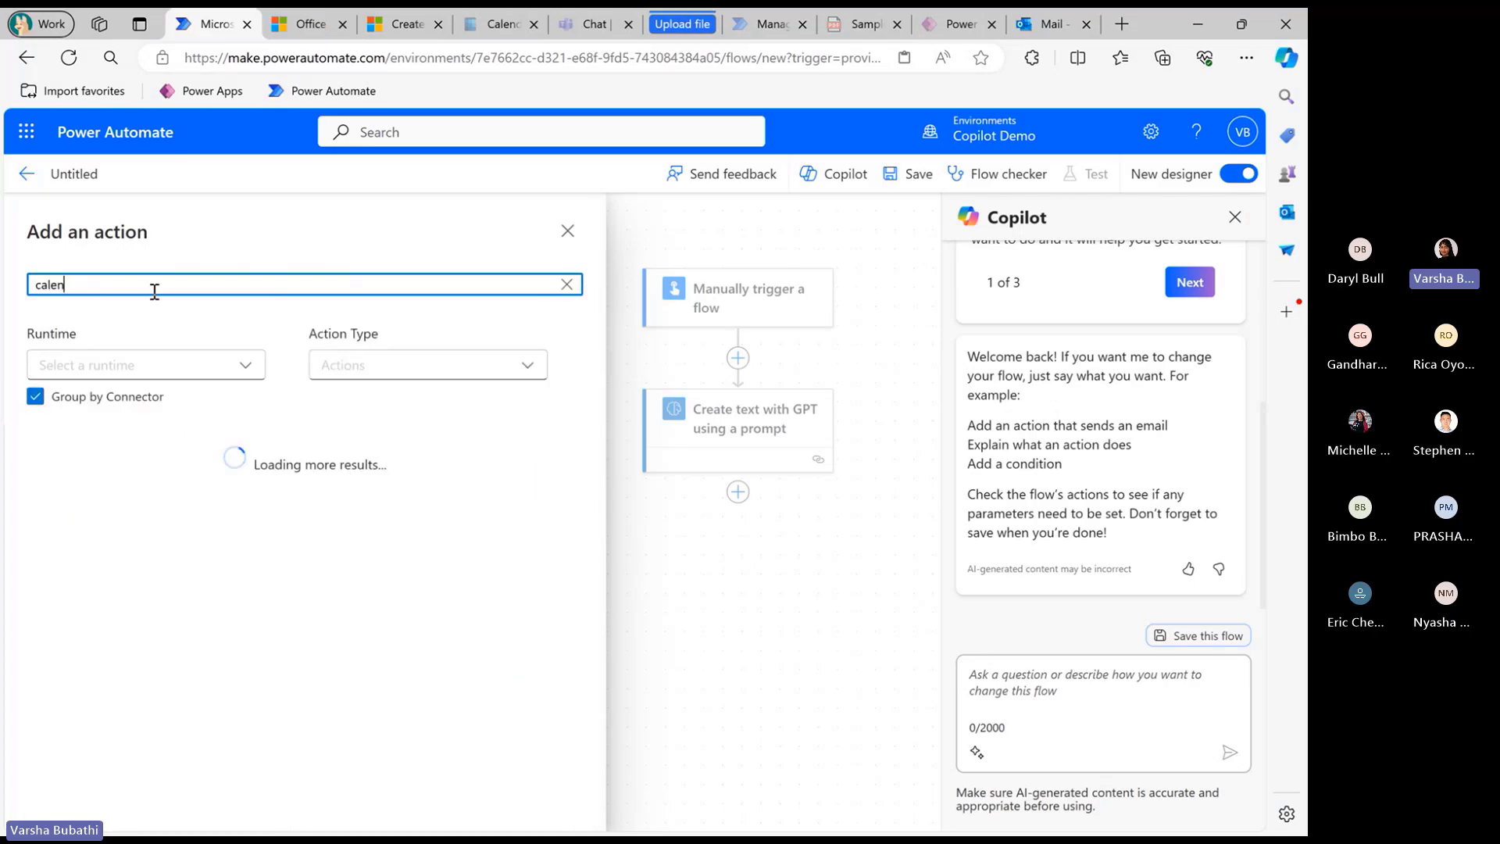
pyautogui.write('d')
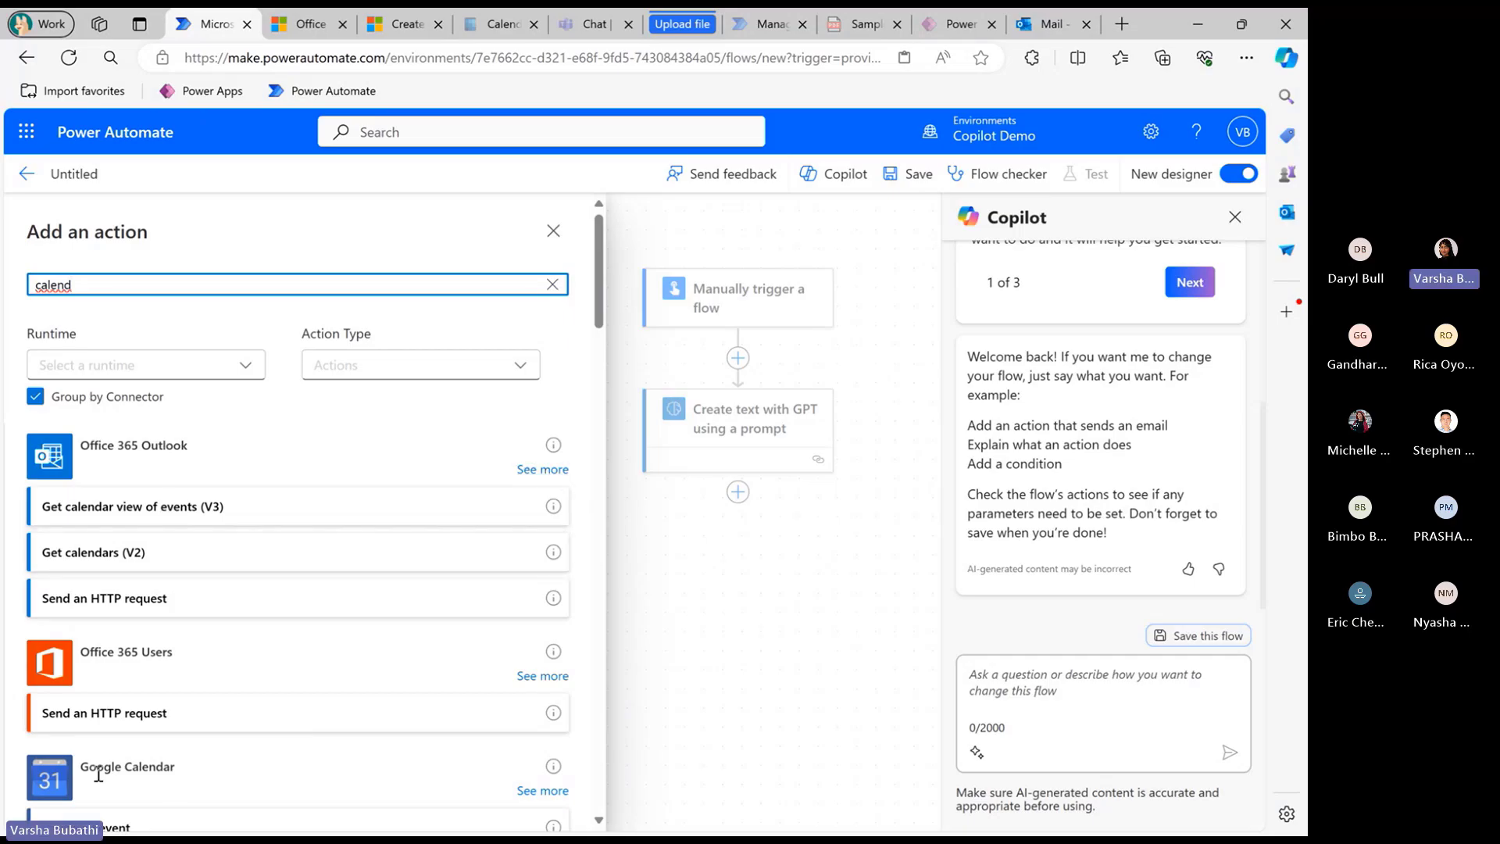
# Add the Office 365 Outlook action "Create event (V4)" from the connector's full action list
pyautogui.scroll(-10, 465, 519)
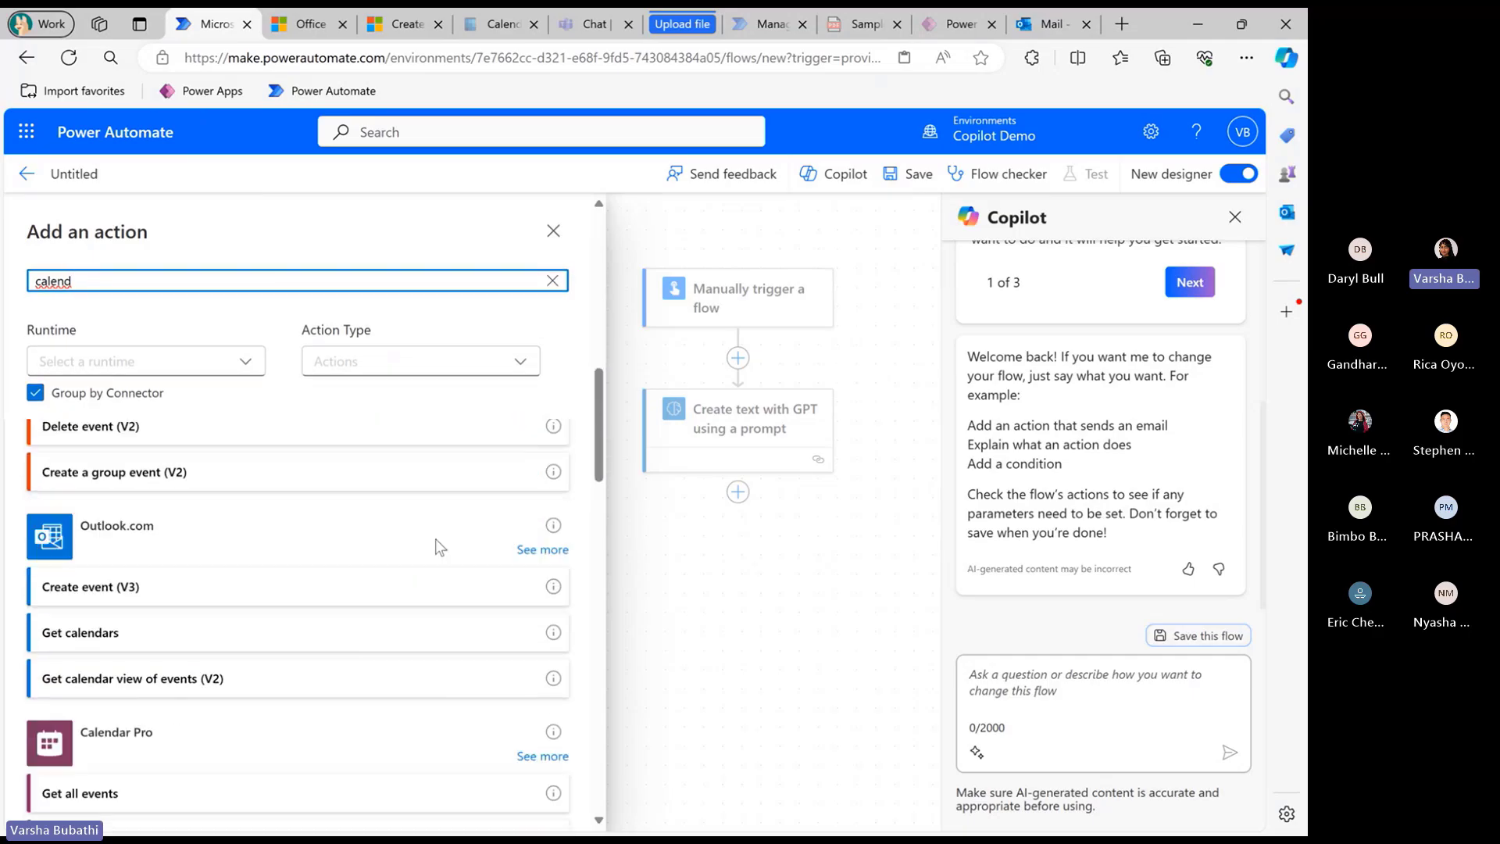
pyautogui.scroll(10, 440, 547)
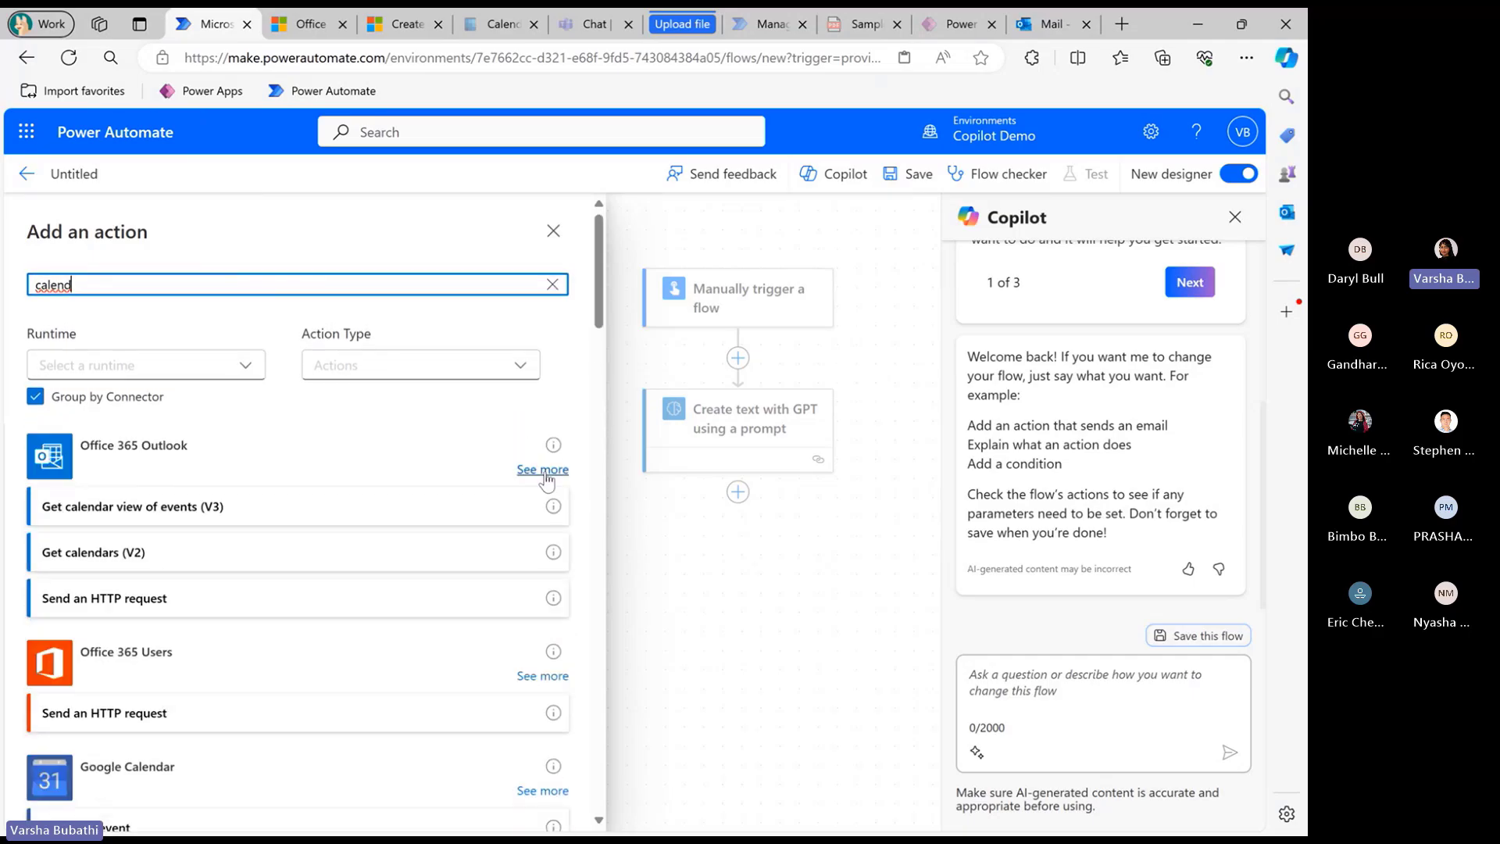
pyautogui.click(544, 469)
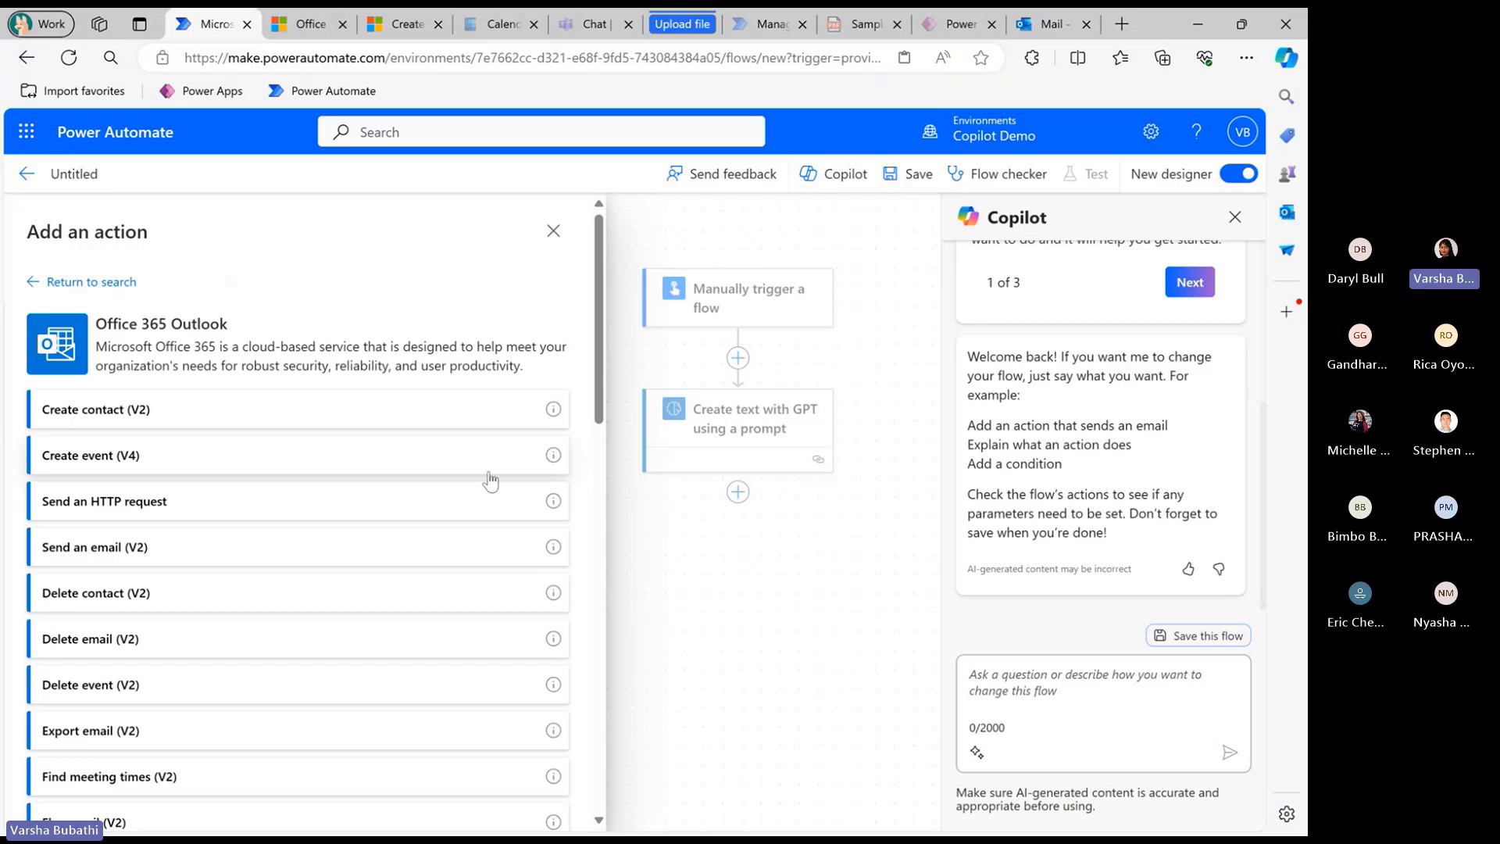
pyautogui.click(93, 457)
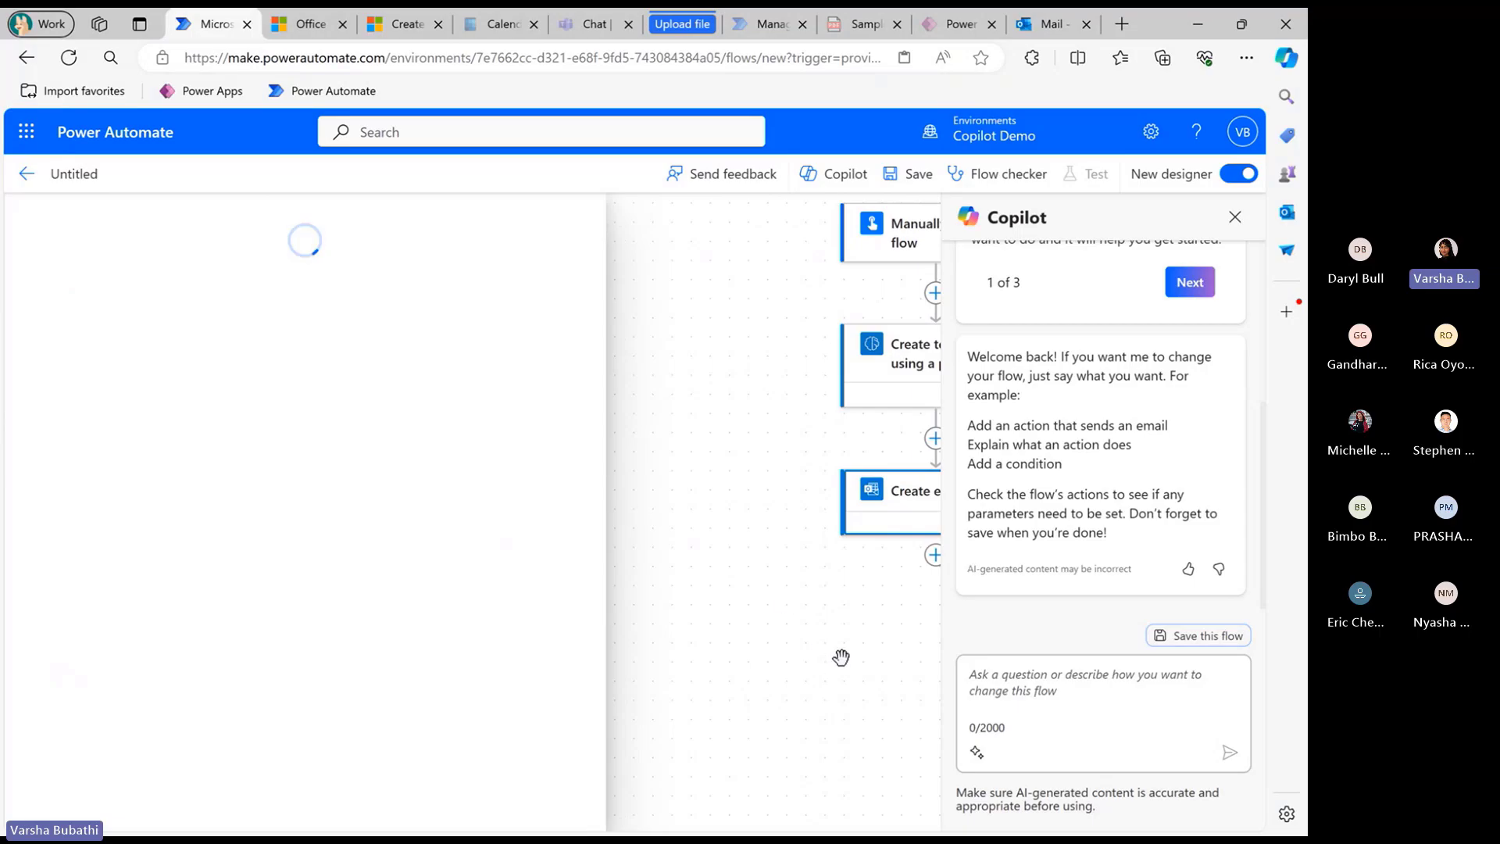
pyautogui.moveTo(864, 657); pyautogui.dragTo(668, 647)
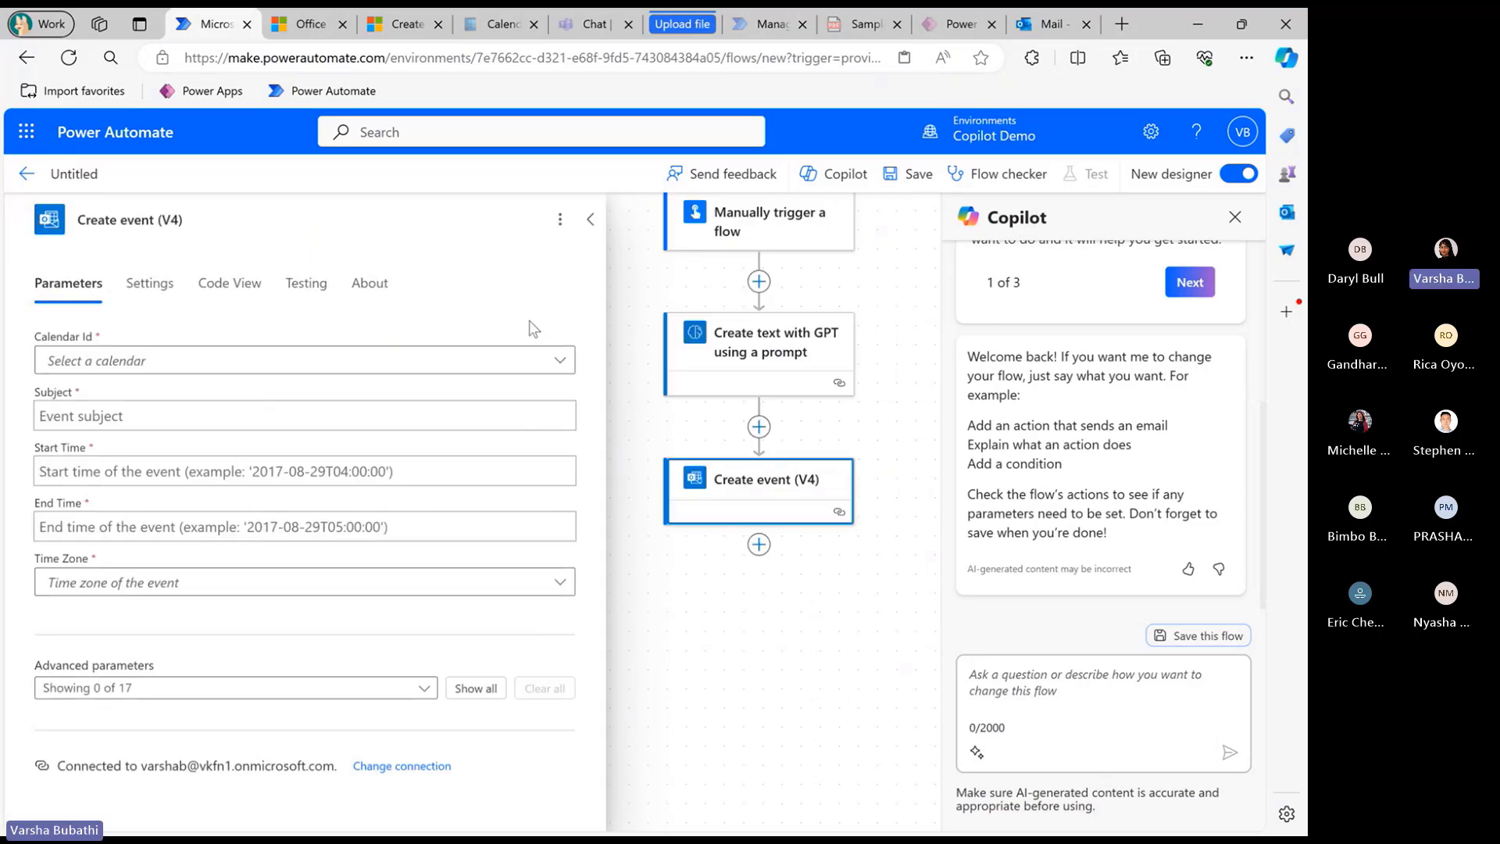
# Set the event's calendar to "Calendar" and its subject to the "name" output of the GPT prompt action
pyautogui.click(492, 358)
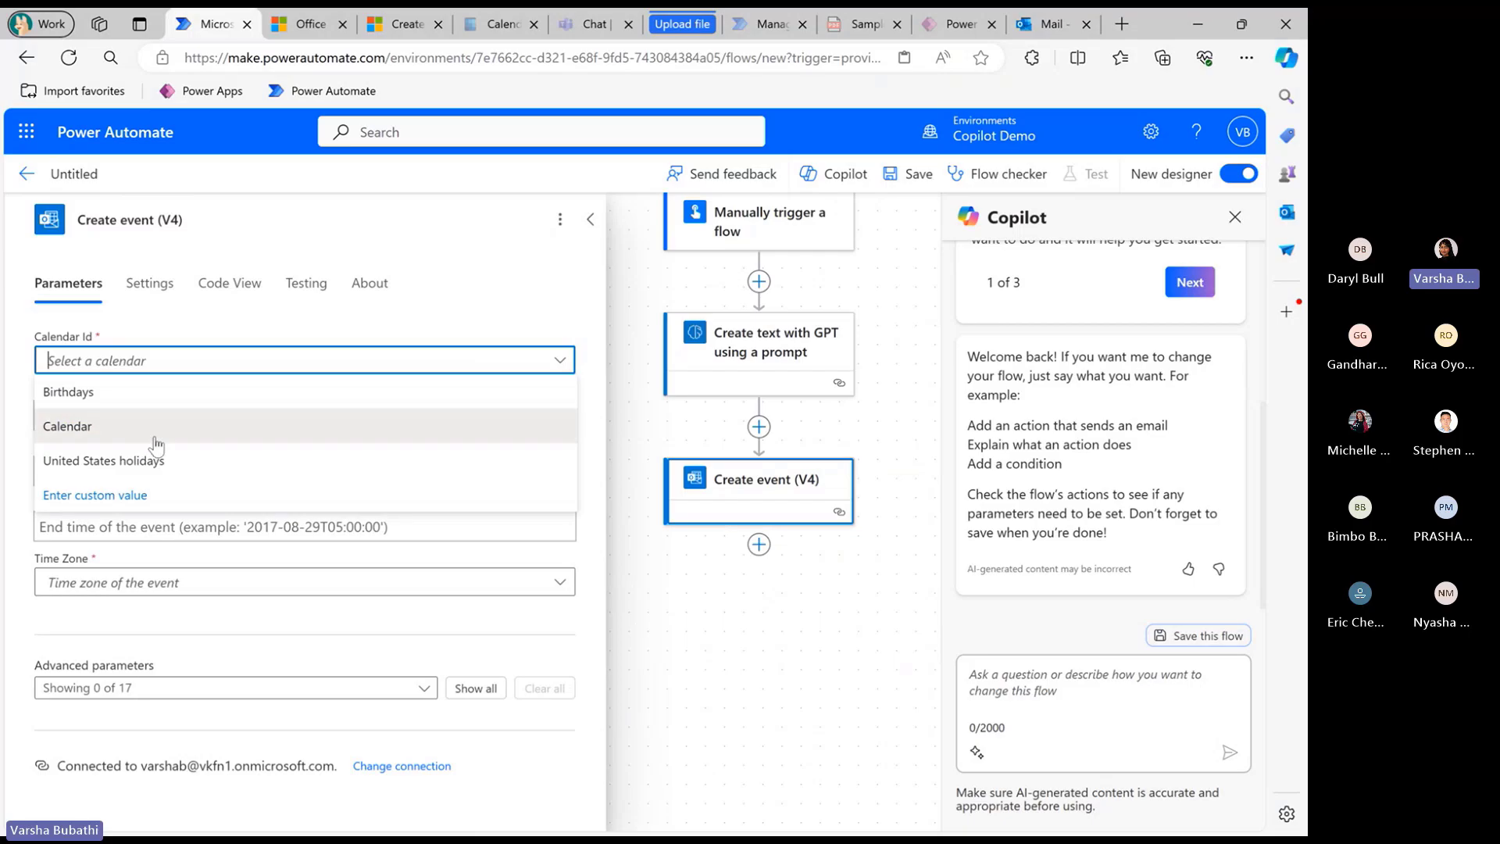
pyautogui.click(157, 427)
pyautogui.click(141, 416)
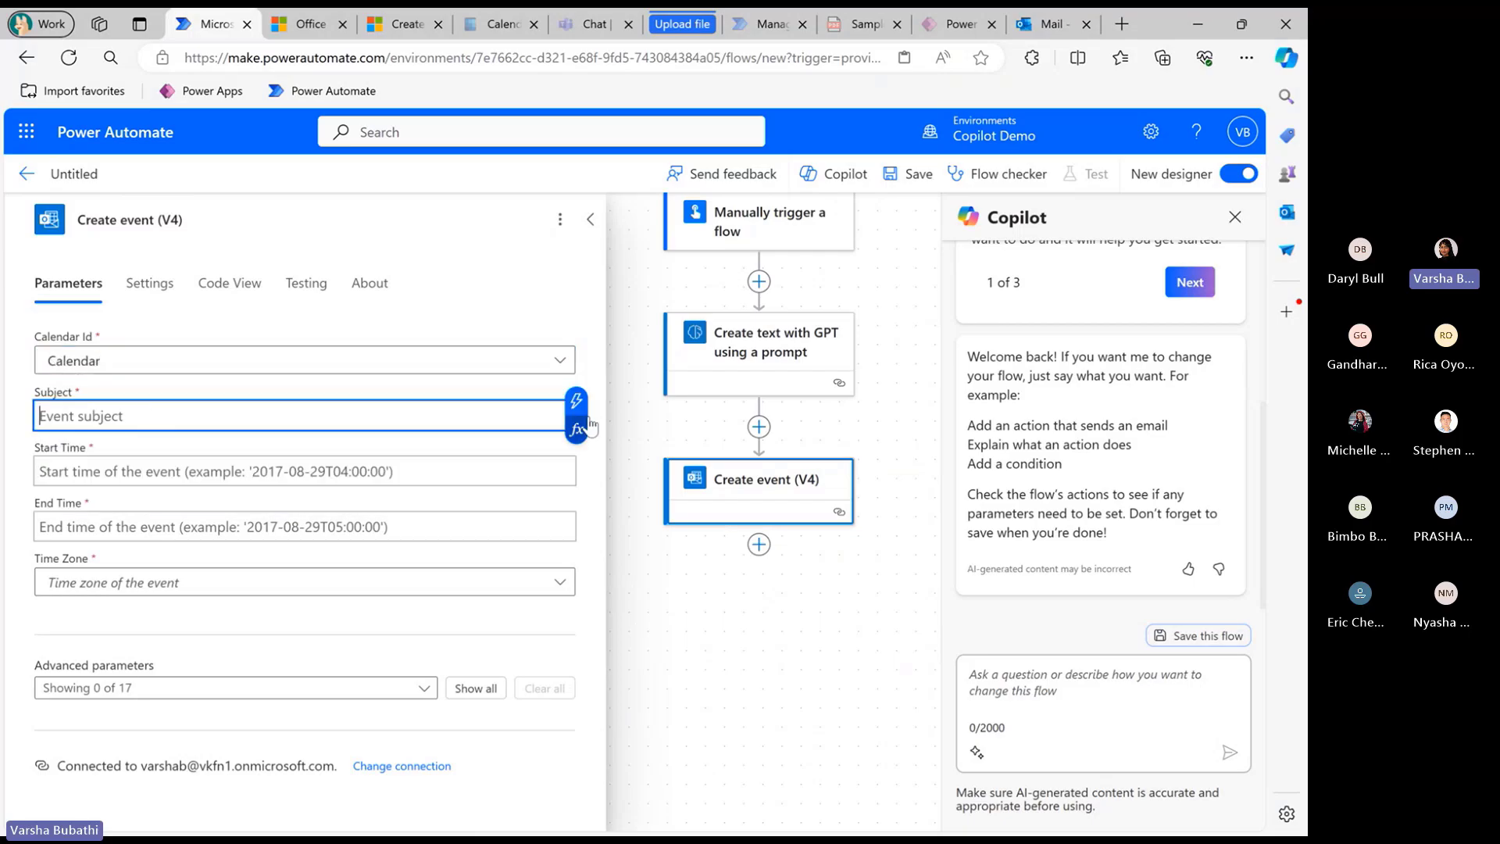
pyautogui.click(577, 410)
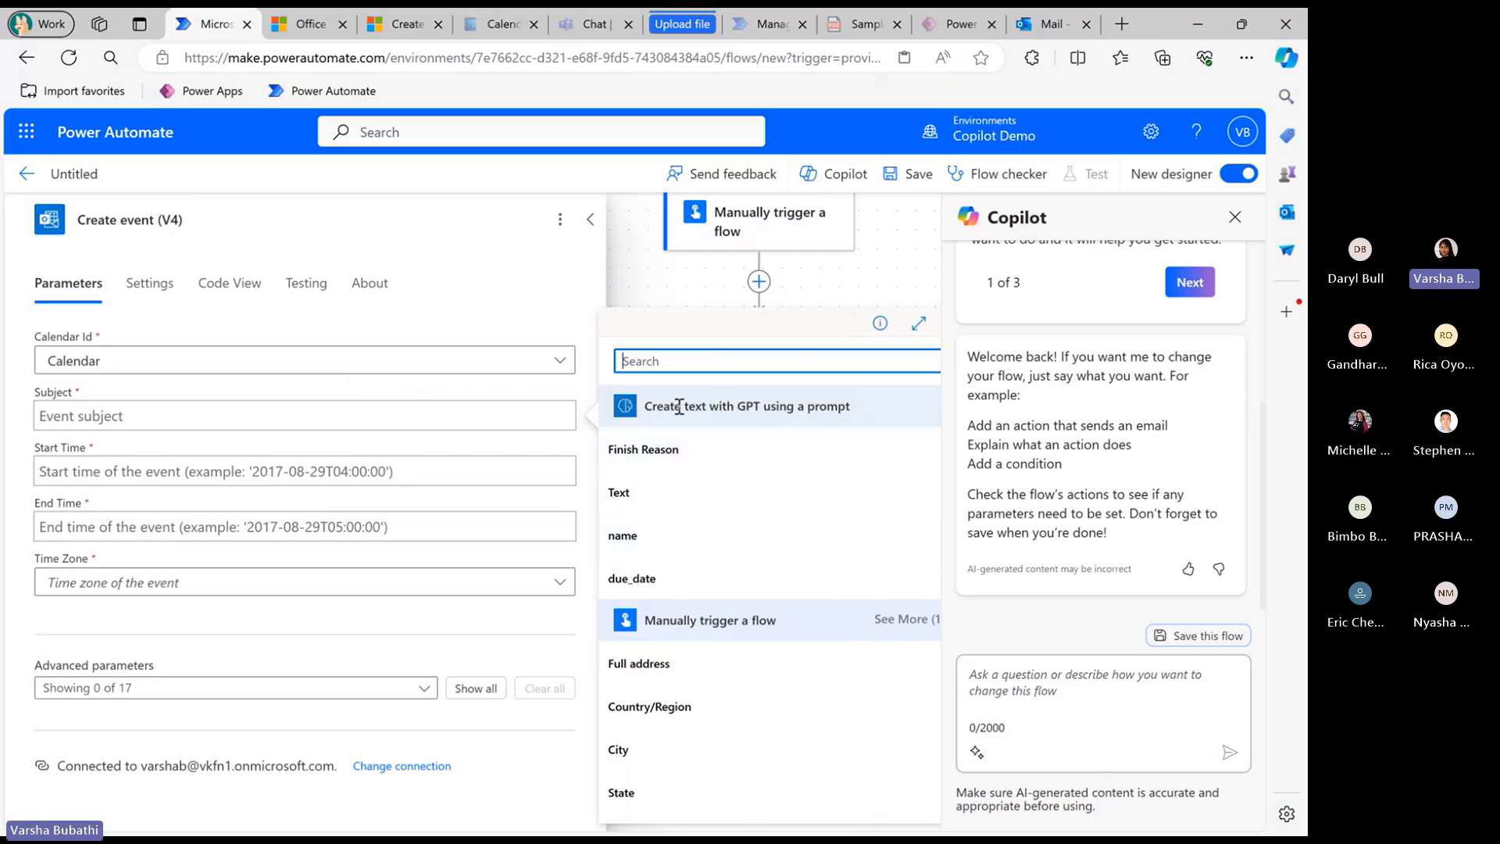
pyautogui.moveTo(645, 407); pyautogui.dragTo(859, 407)
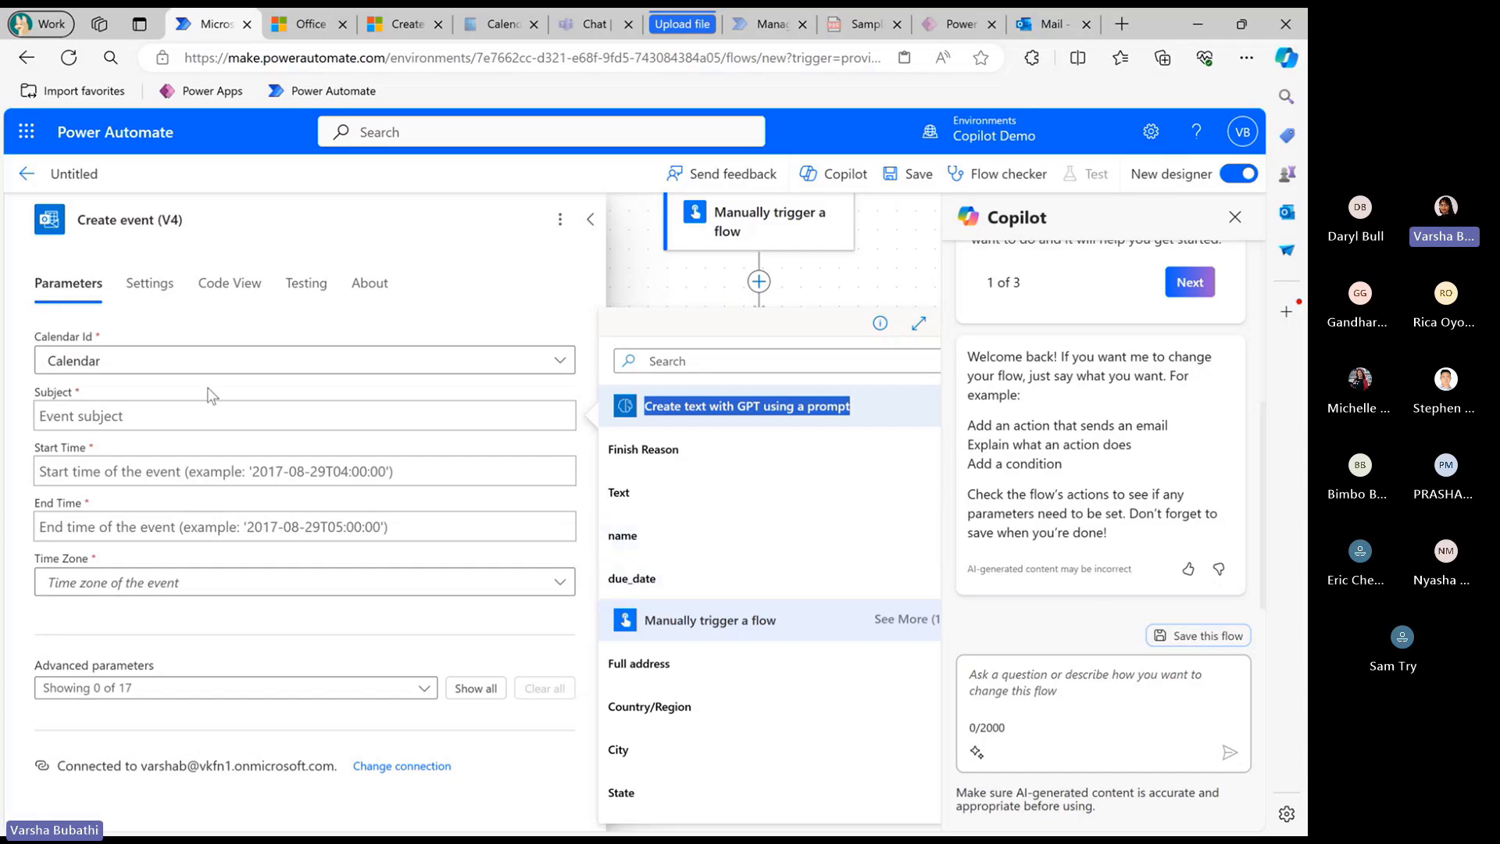
pyautogui.click(196, 416)
pyautogui.click(576, 400)
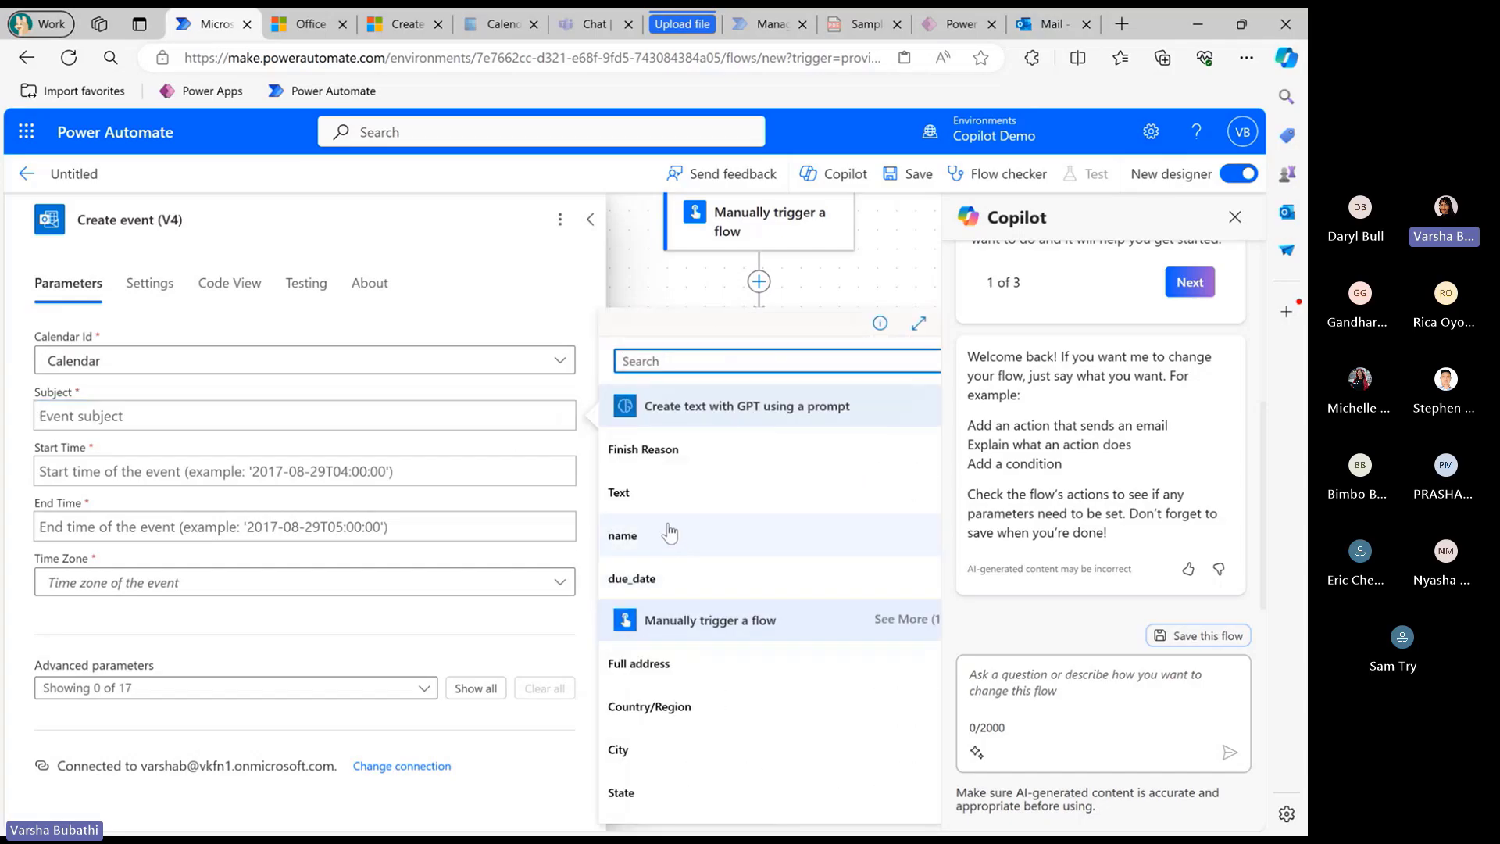
pyautogui.click(704, 539)
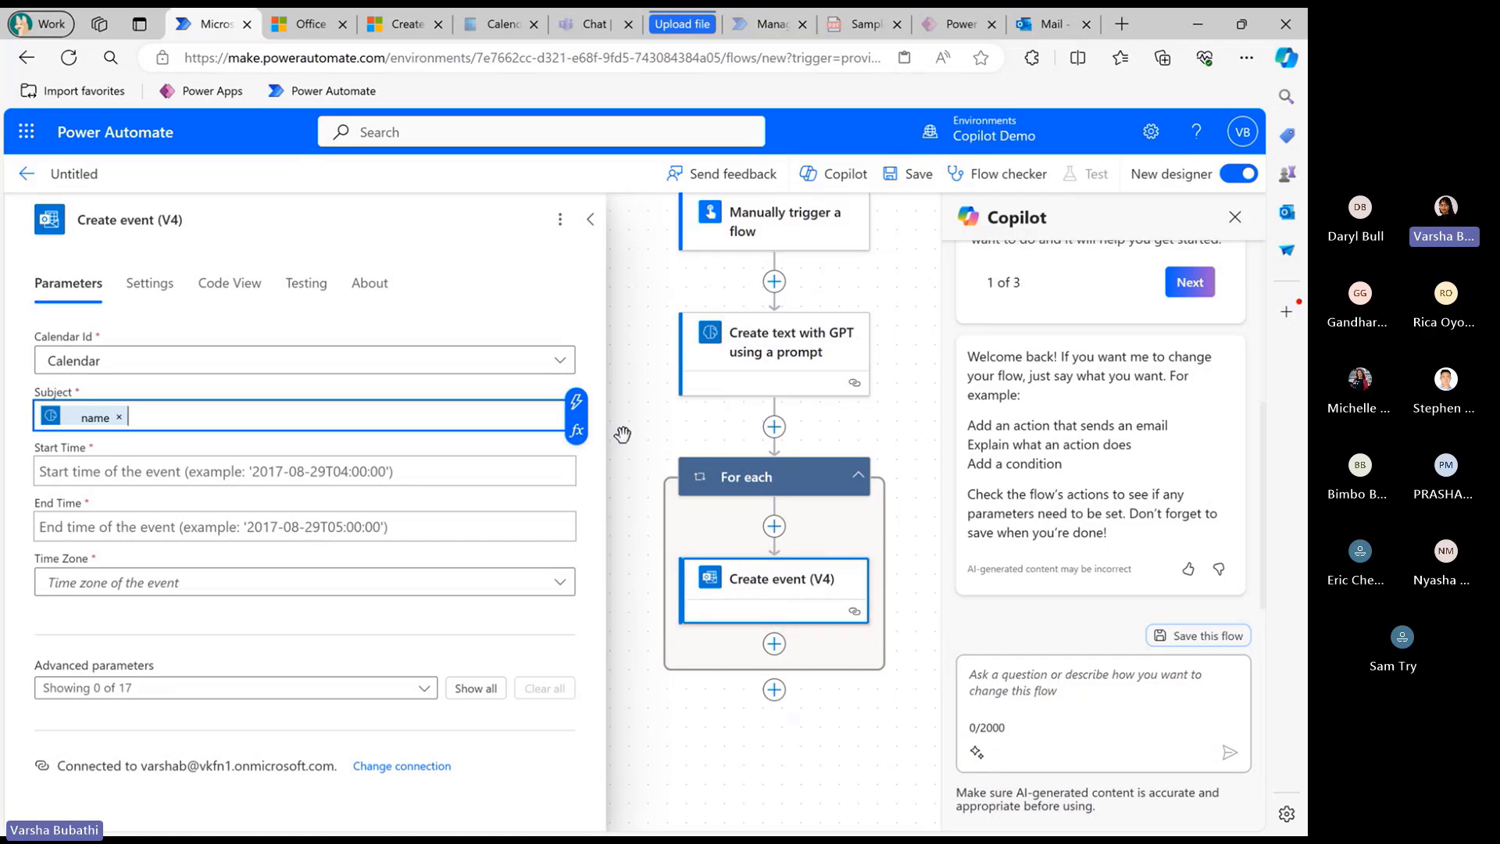
# Set both the start time and end time of the event to the prompt's "due_date" output
pyautogui.click(365, 466)
pyautogui.click(576, 457)
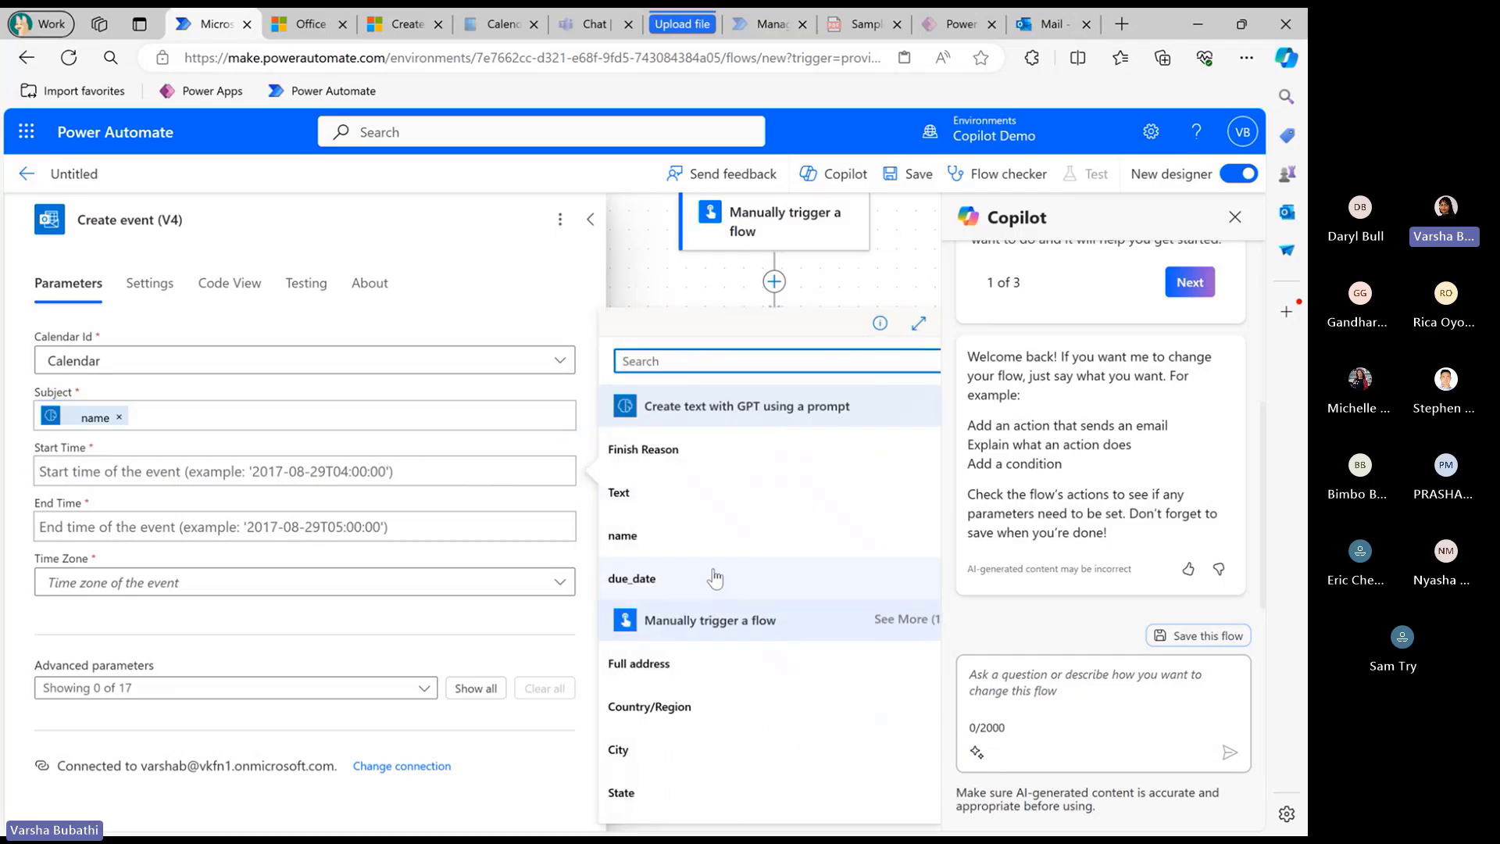
pyautogui.click(693, 579)
pyautogui.click(562, 527)
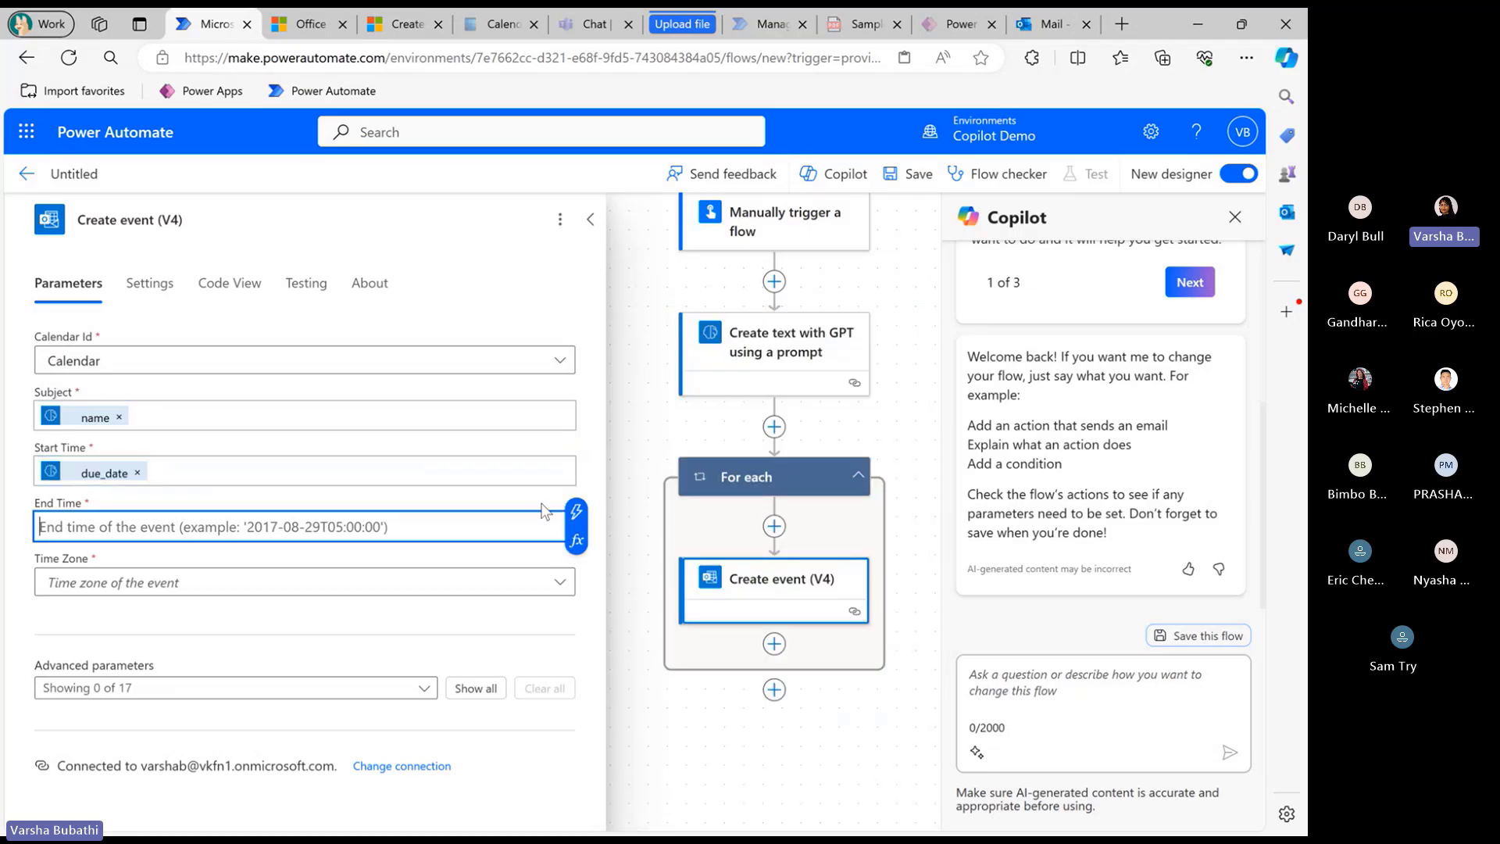
pyautogui.click(577, 511)
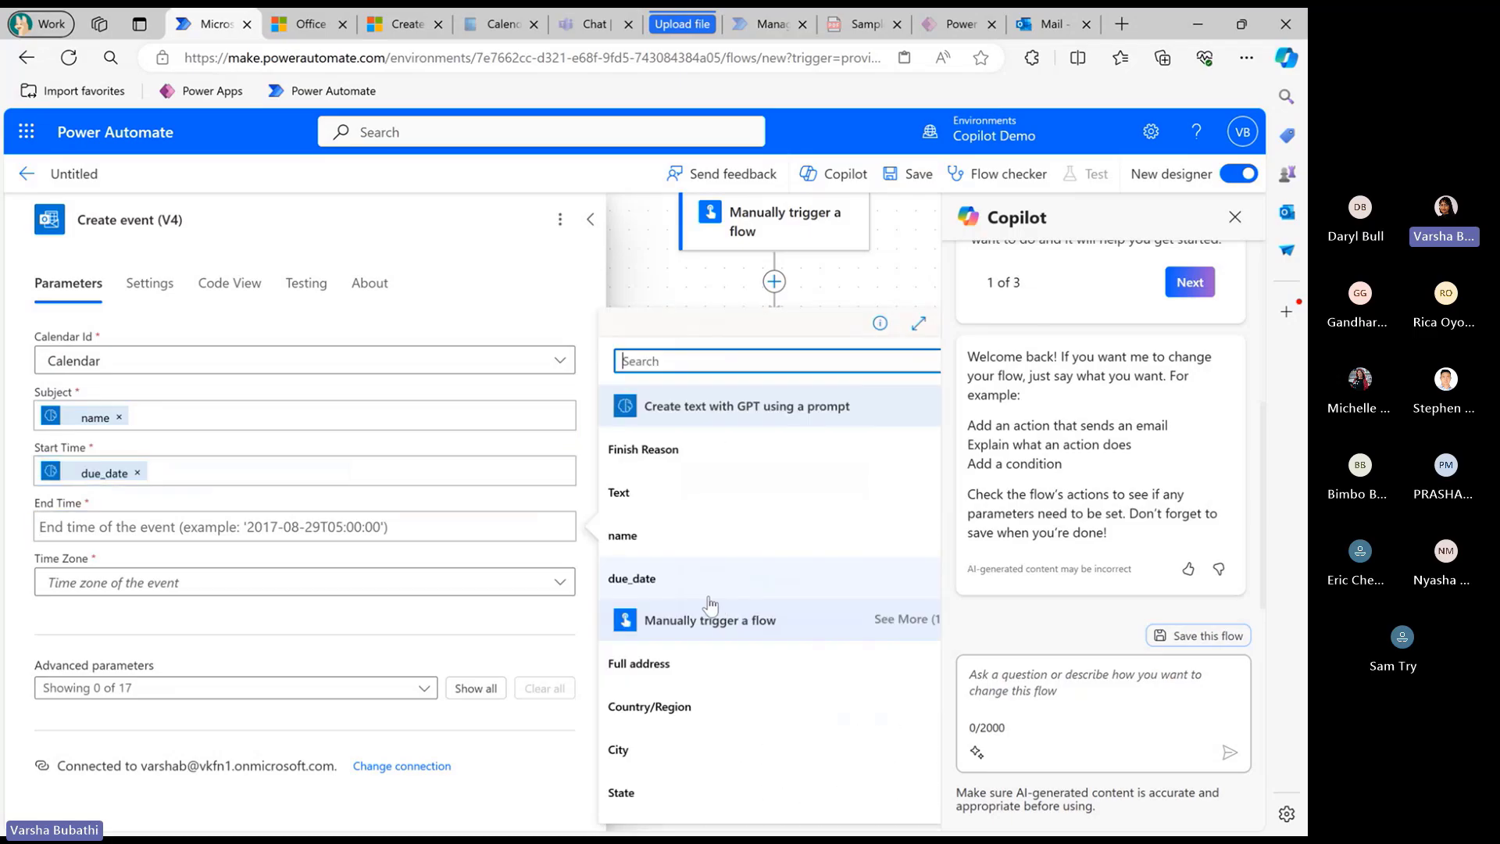
pyautogui.click(710, 604)
# Set the event's time zone to "(UTC+10:00) Canberra, Melbourne, Sydney"
pyautogui.click(302, 596)
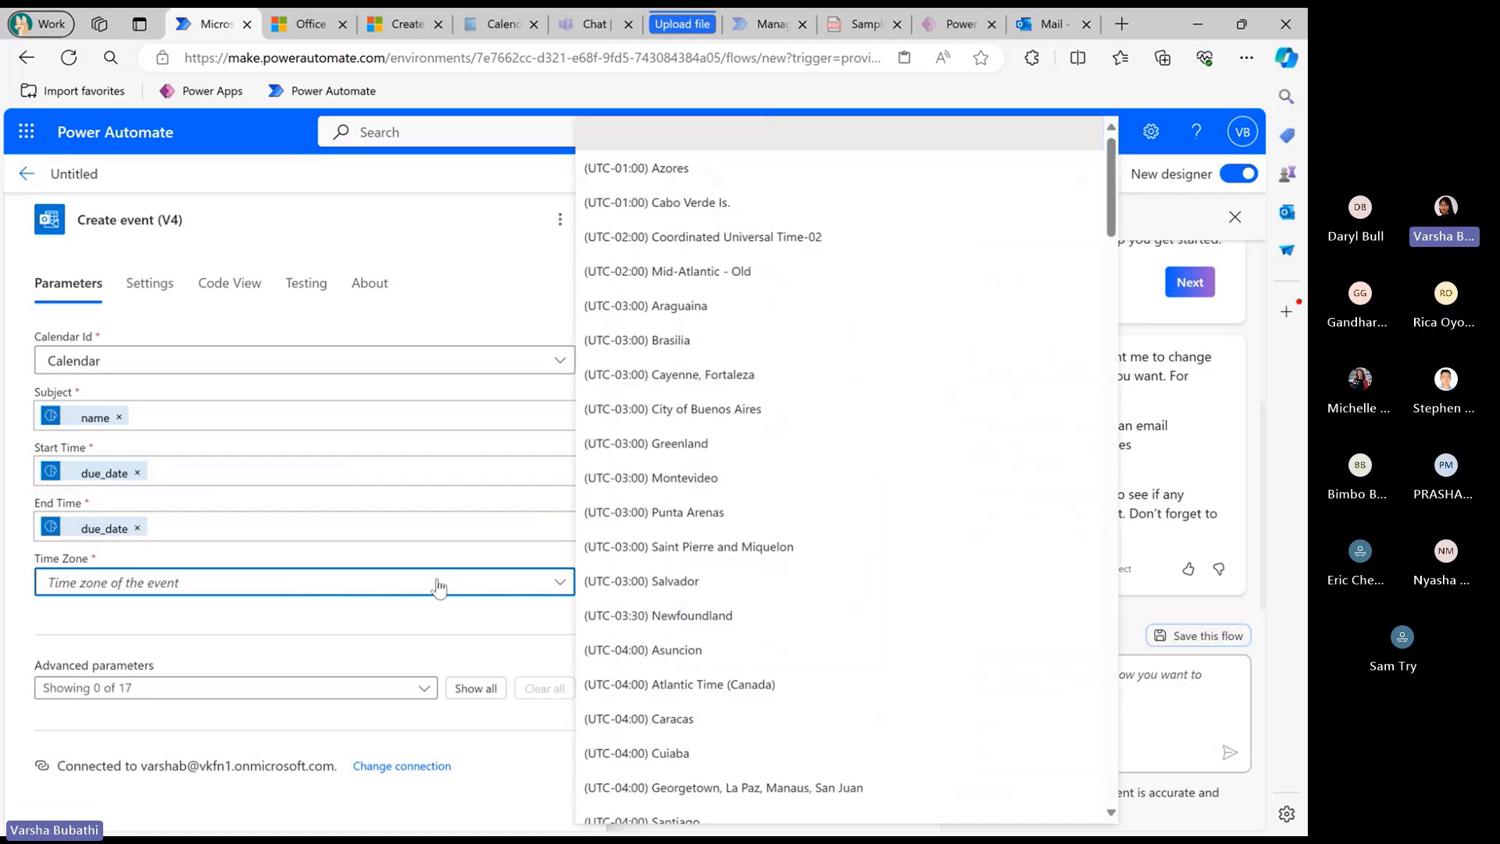
pyautogui.scroll(-9, 738, 546)
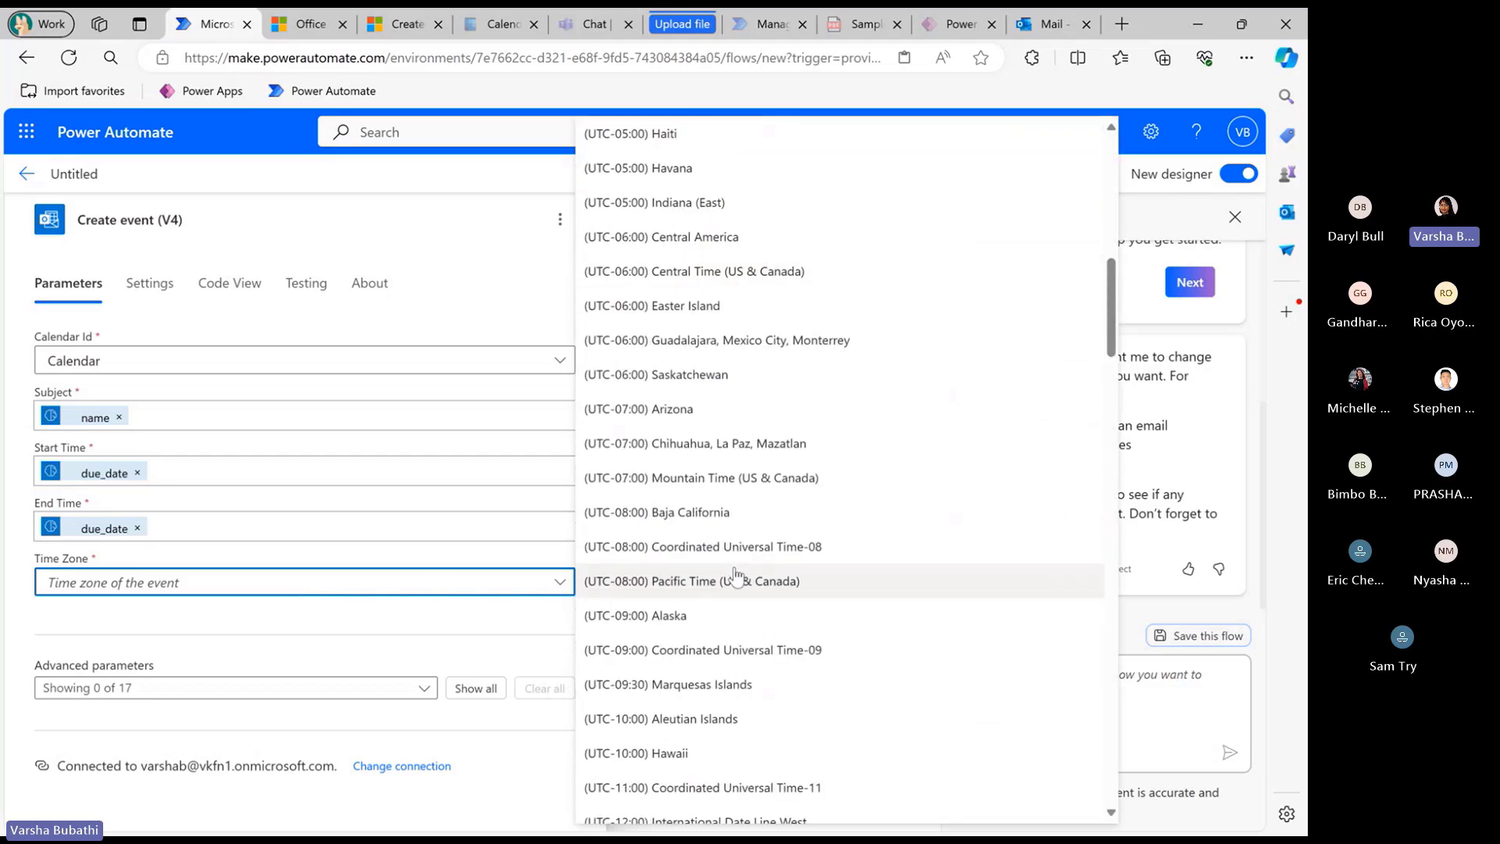
pyautogui.scroll(-20, 735, 574)
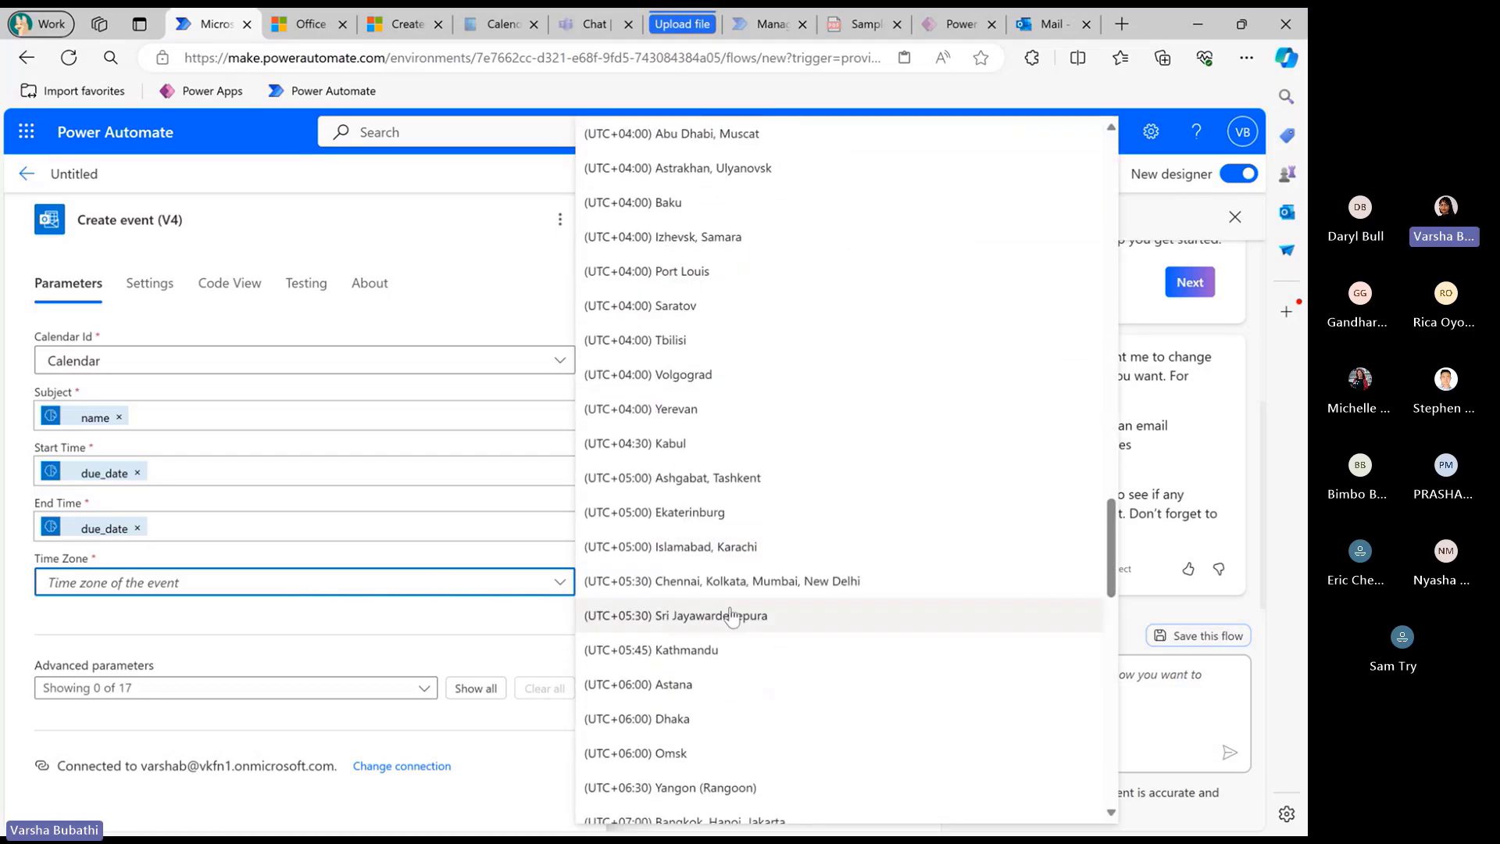
pyautogui.scroll(-18, 730, 617)
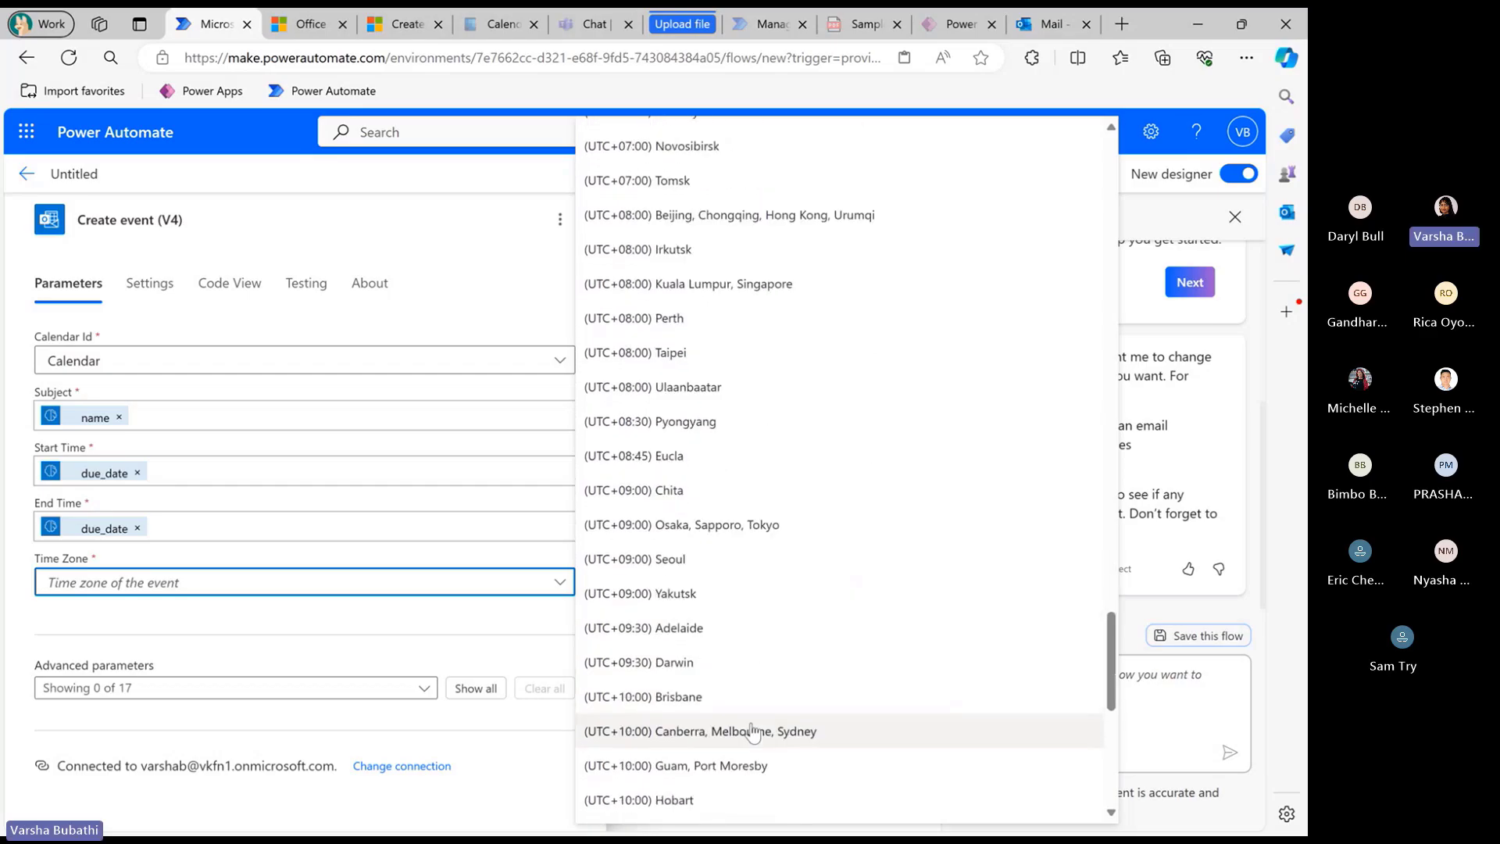
pyautogui.scroll(-2, 749, 726)
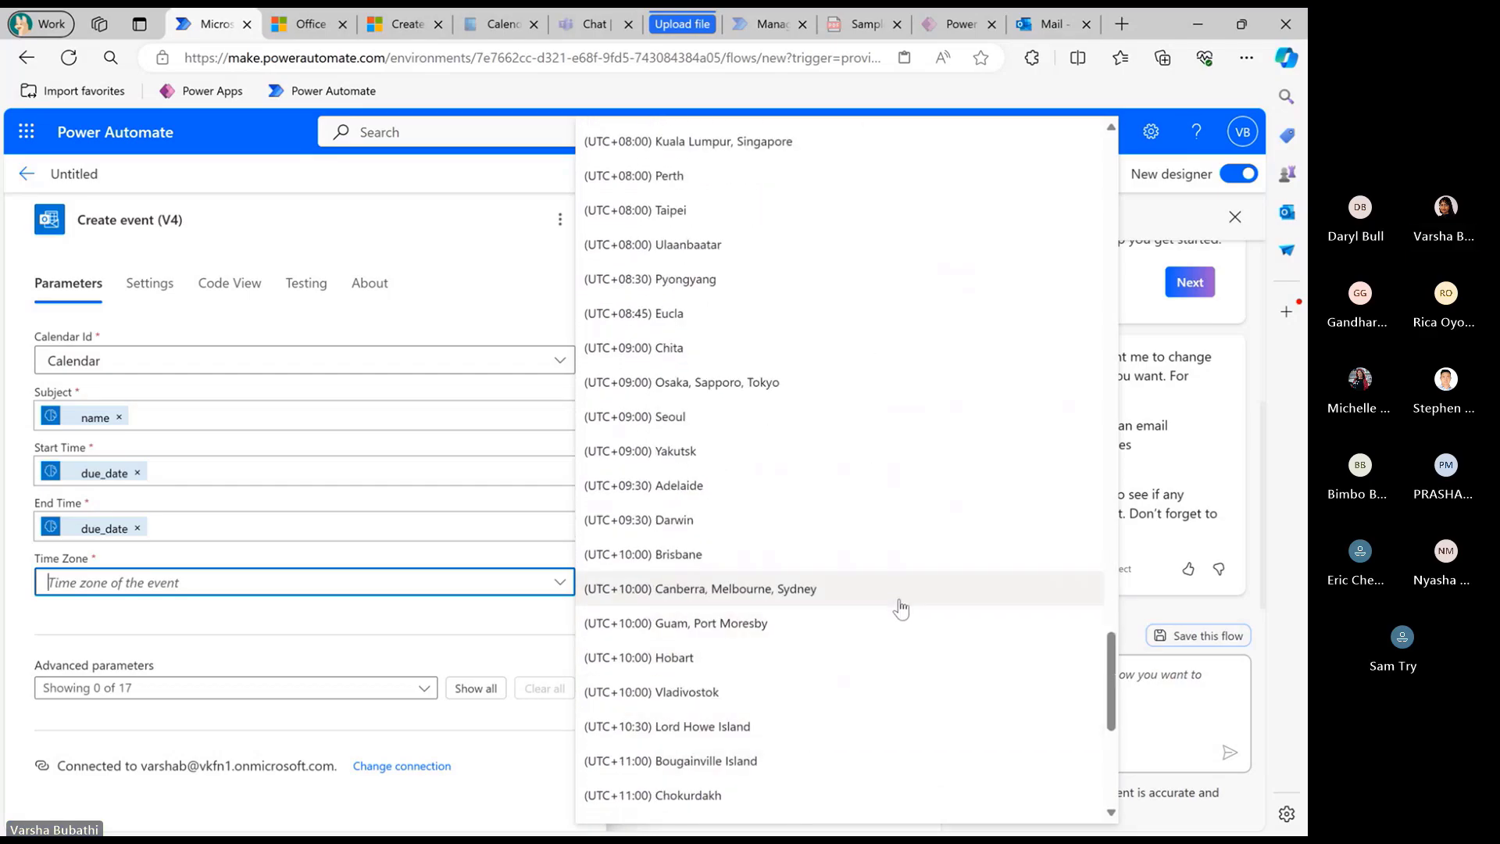
pyautogui.click(900, 594)
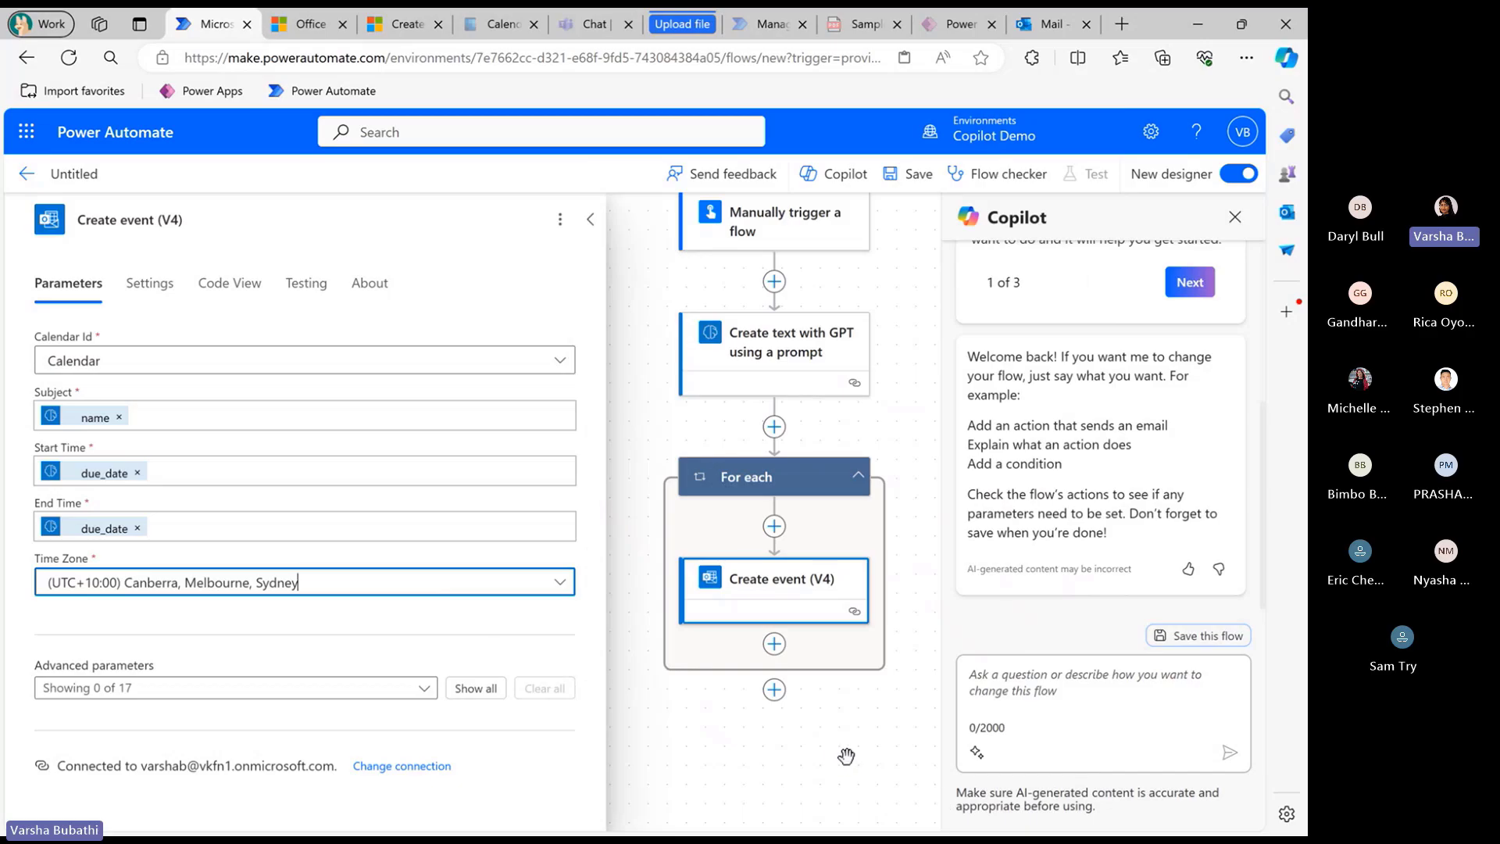
pyautogui.moveTo(846, 759); pyautogui.dragTo(833, 795)
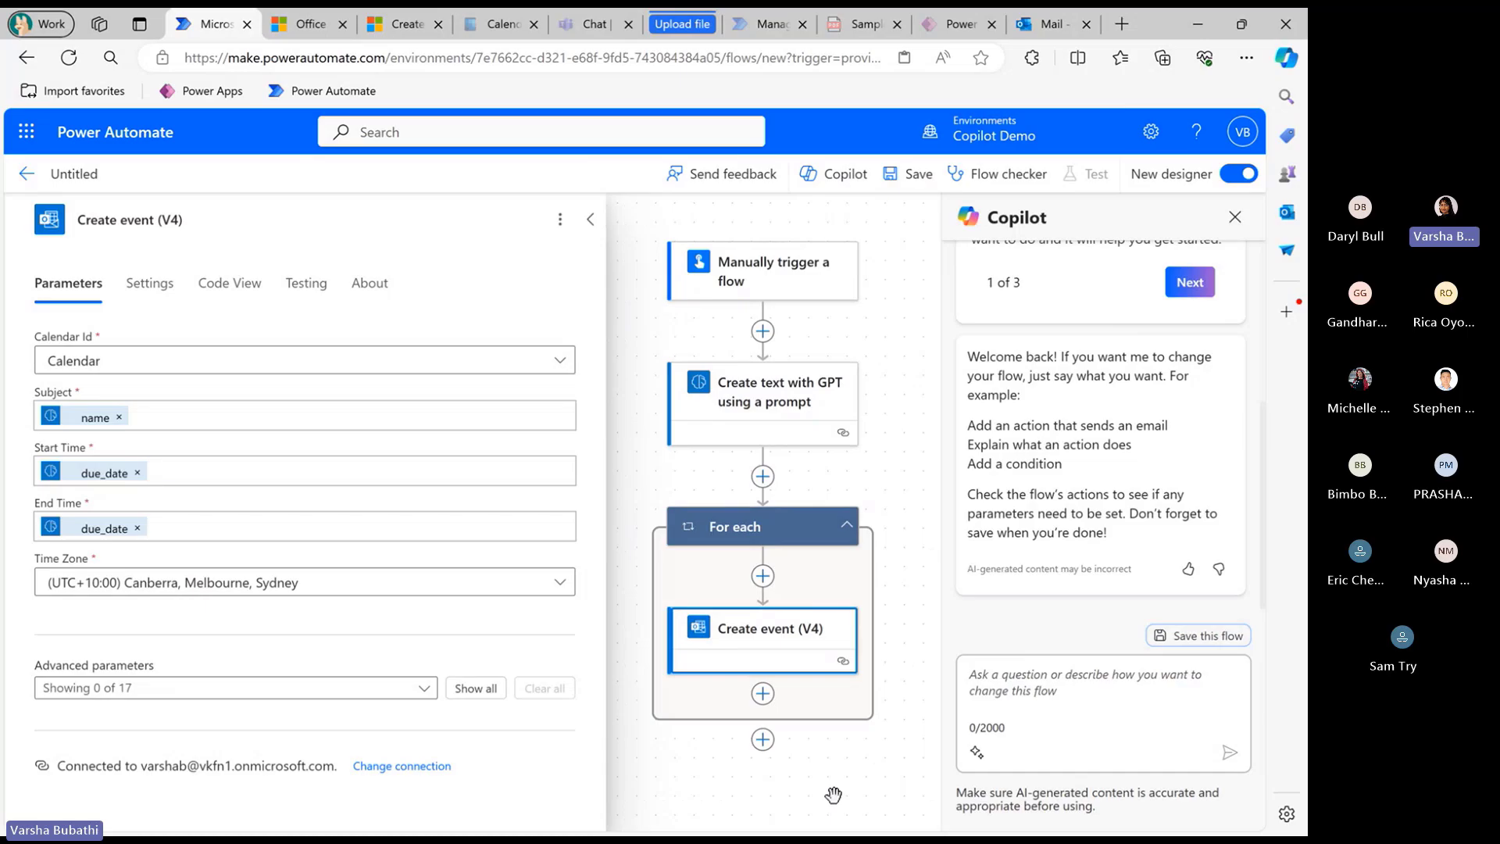
# Save the flow and start a manual test, continuing with the existing Office 365 Outlook connection
pyautogui.click(894, 176)
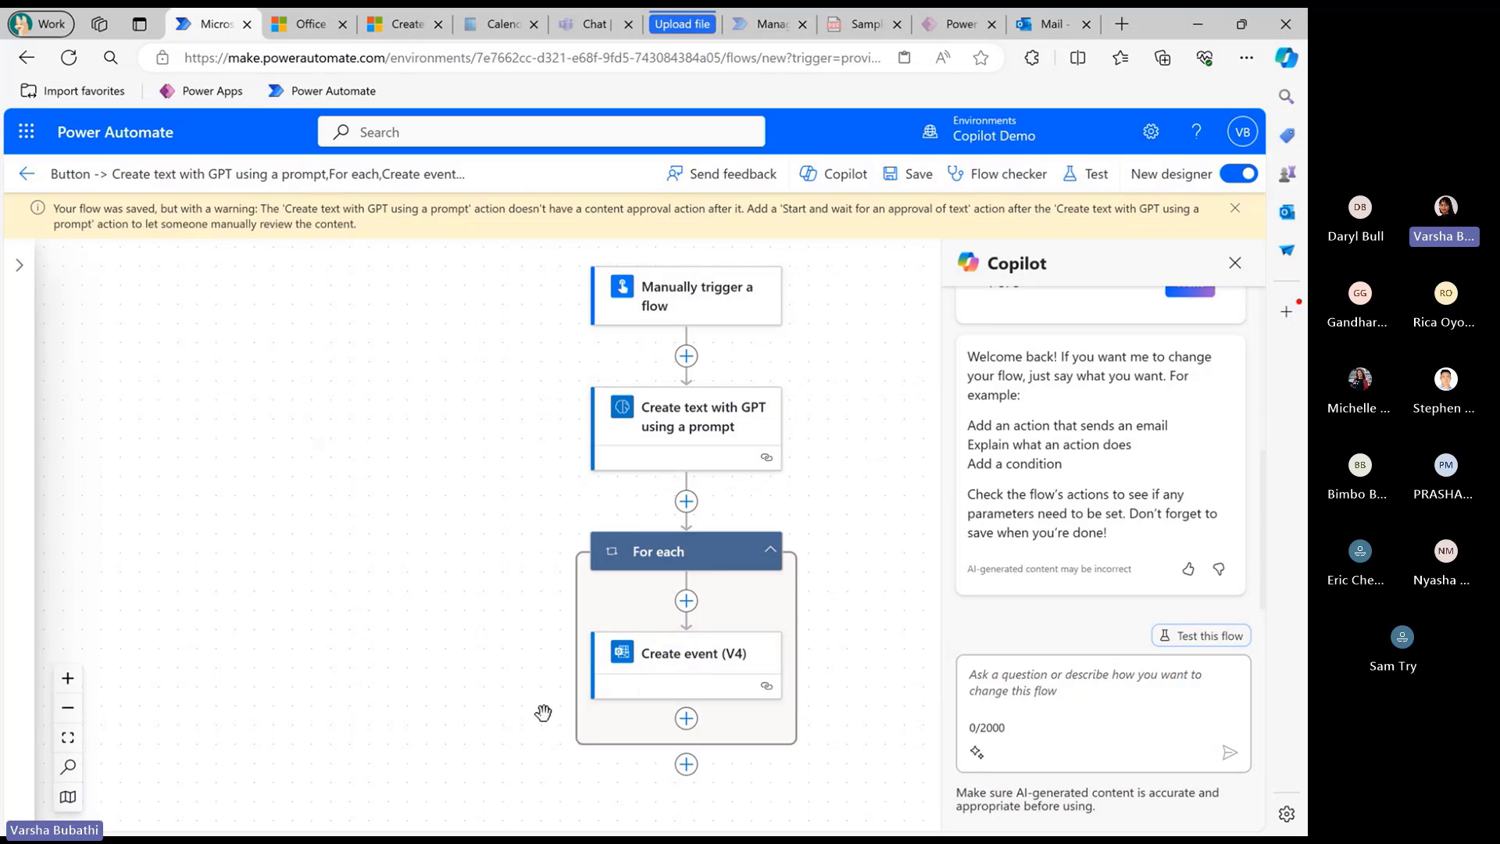
pyautogui.click(1093, 175)
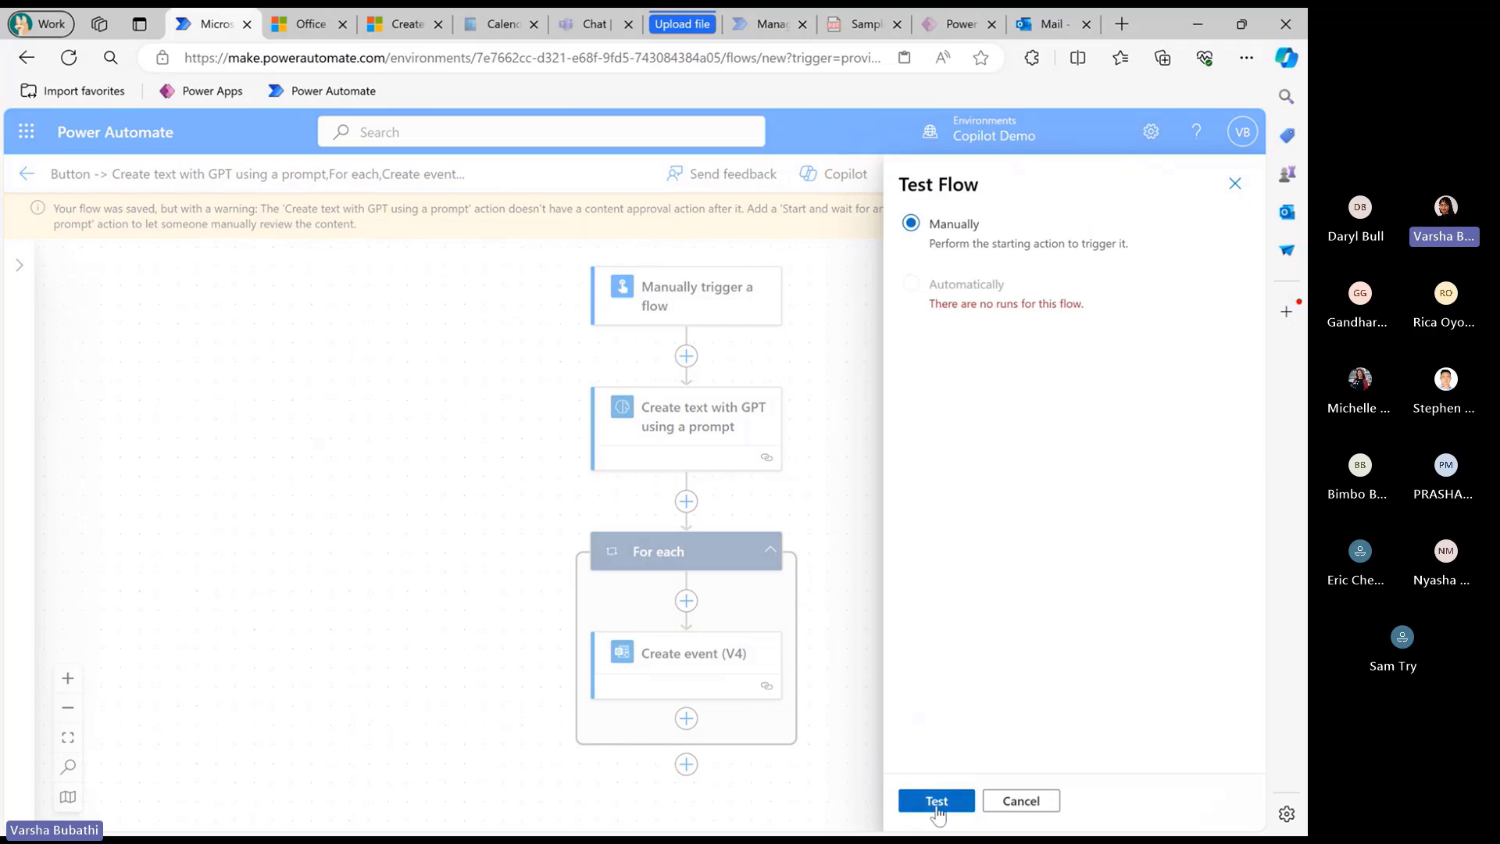
pyautogui.click(937, 801)
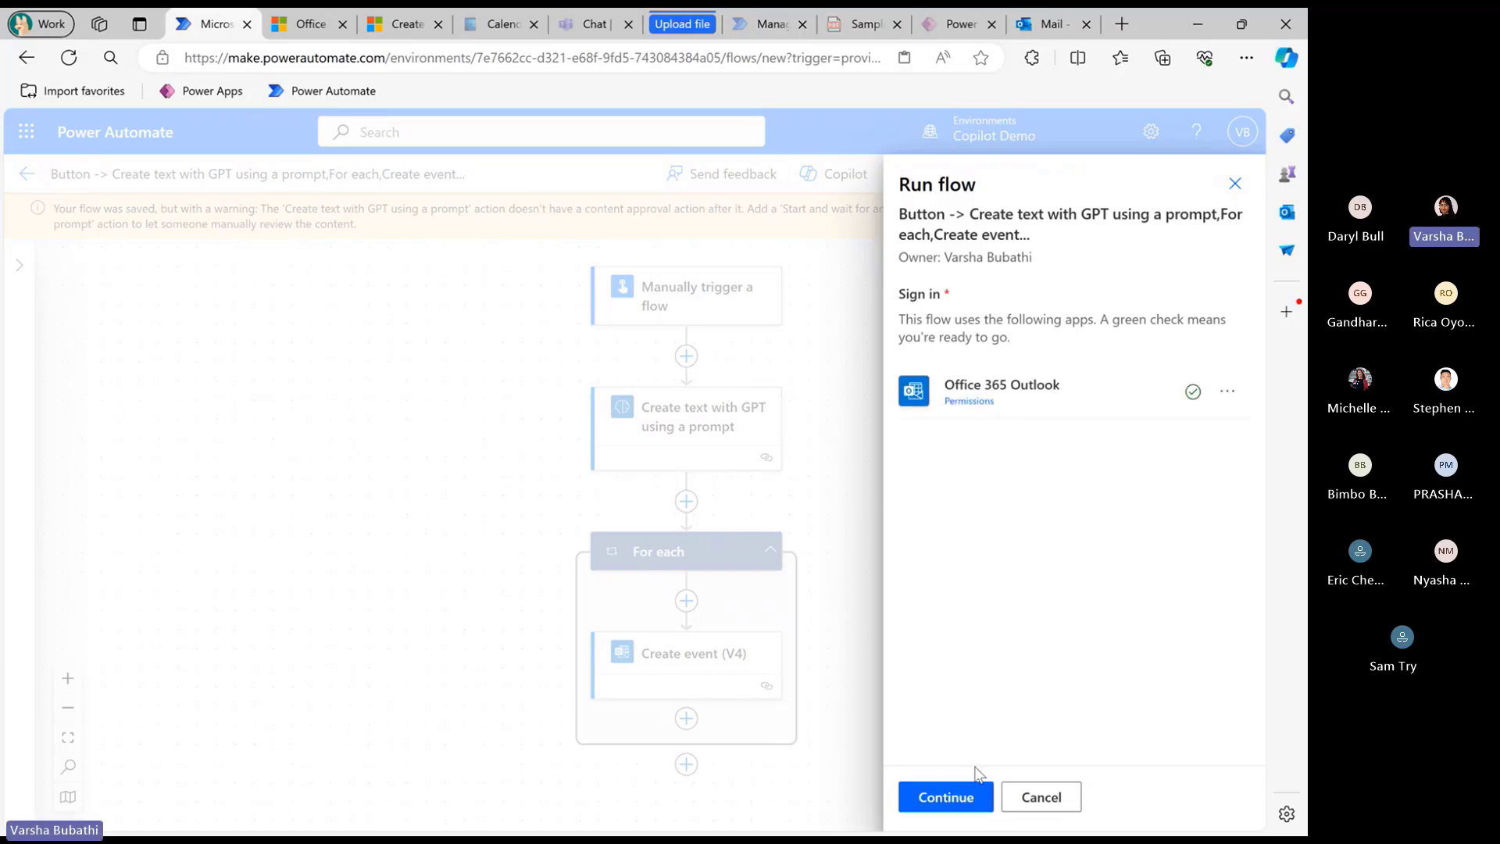
pyautogui.click(969, 789)
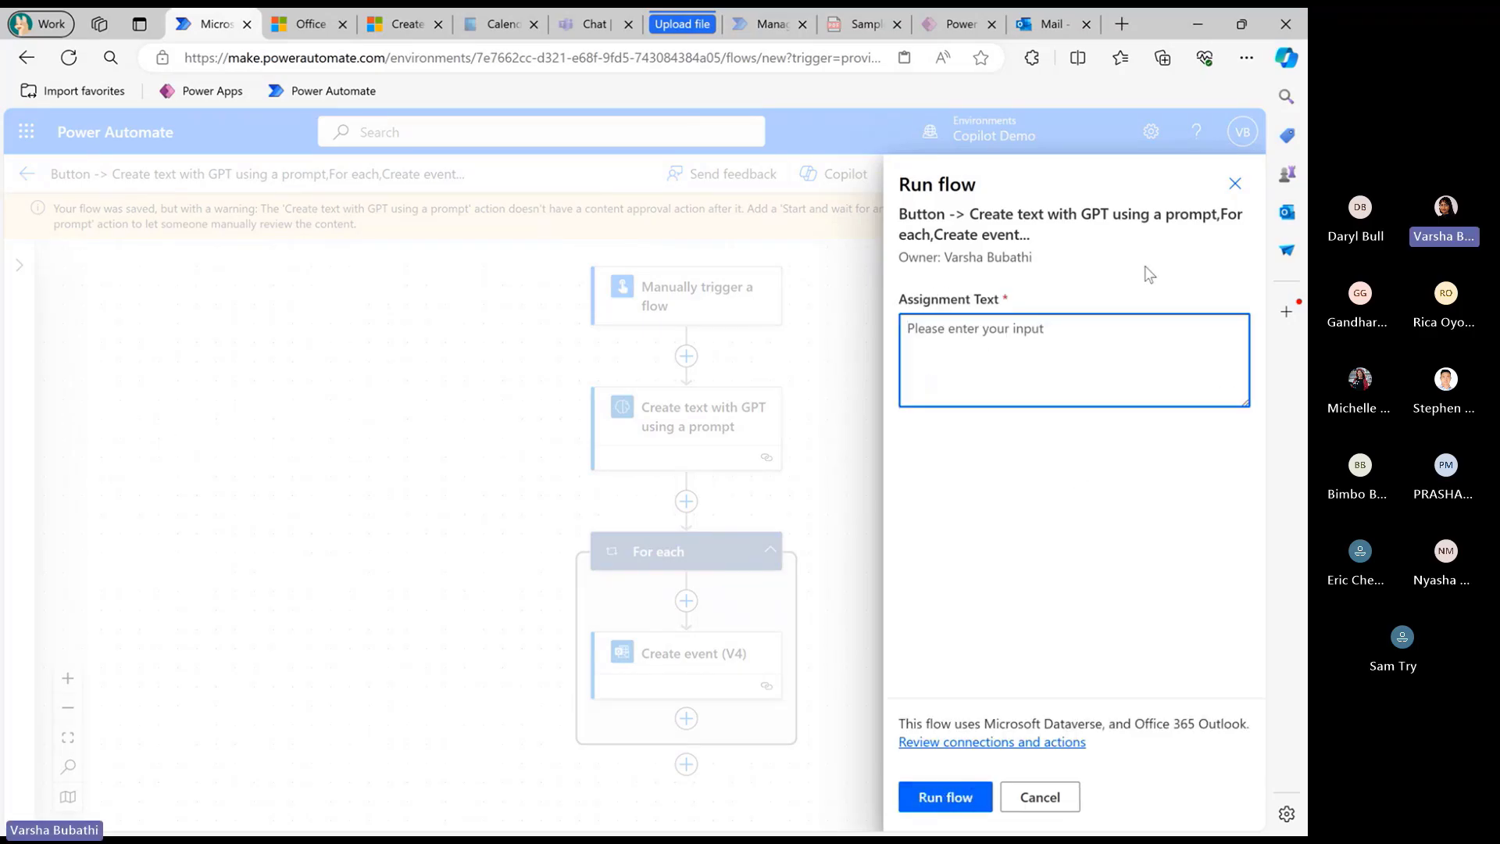
# Copy the "Assignments and Grading" section from the Sample Course Guide PDF into the test's Assignment Text input and run the flow
pyautogui.click(858, 32)
pyautogui.scroll(1, 583, 637)
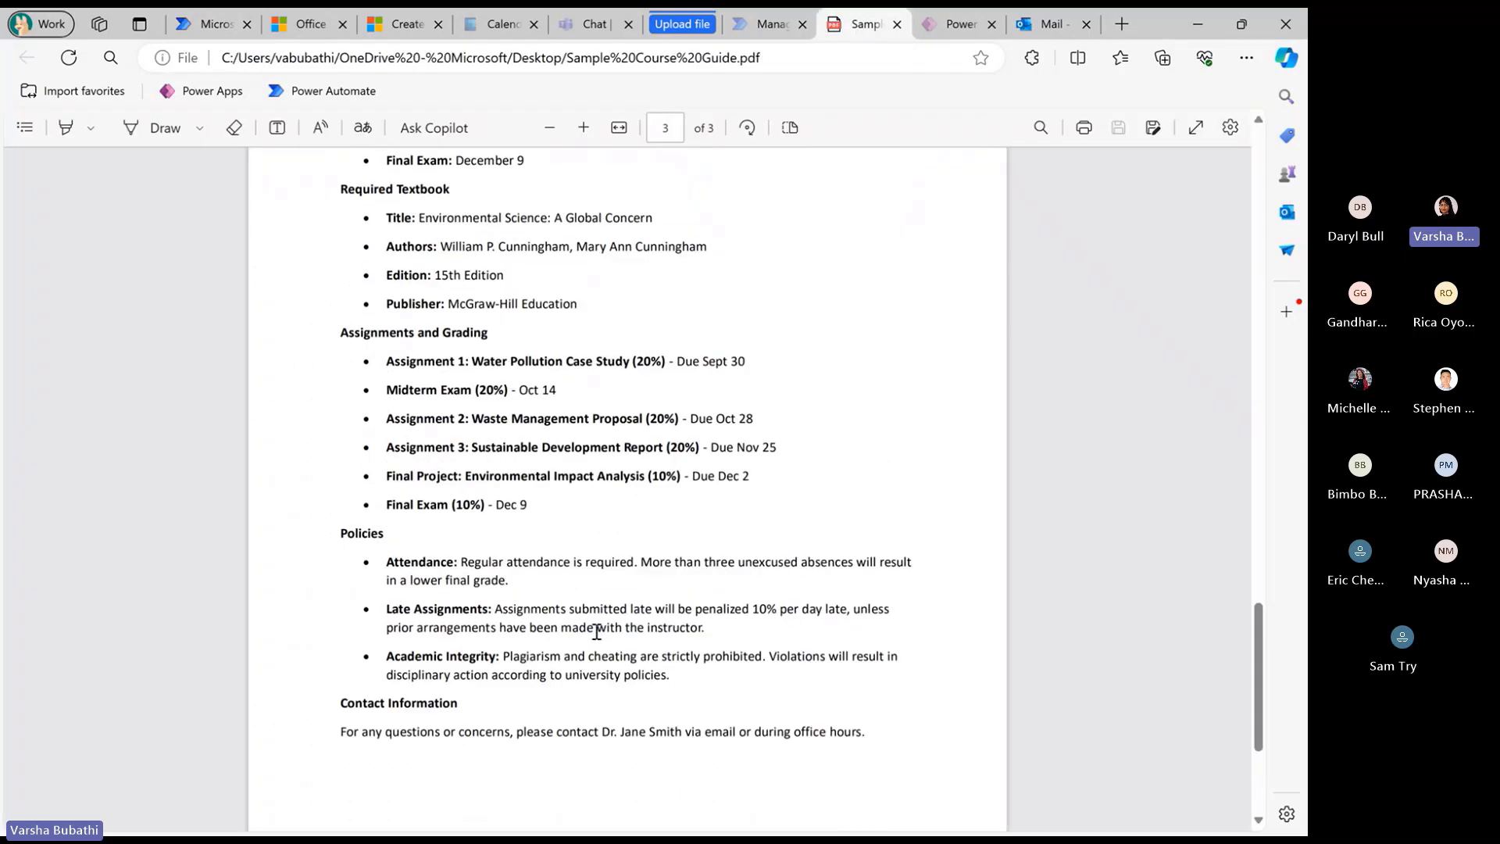
pyautogui.scroll(1, 578, 621)
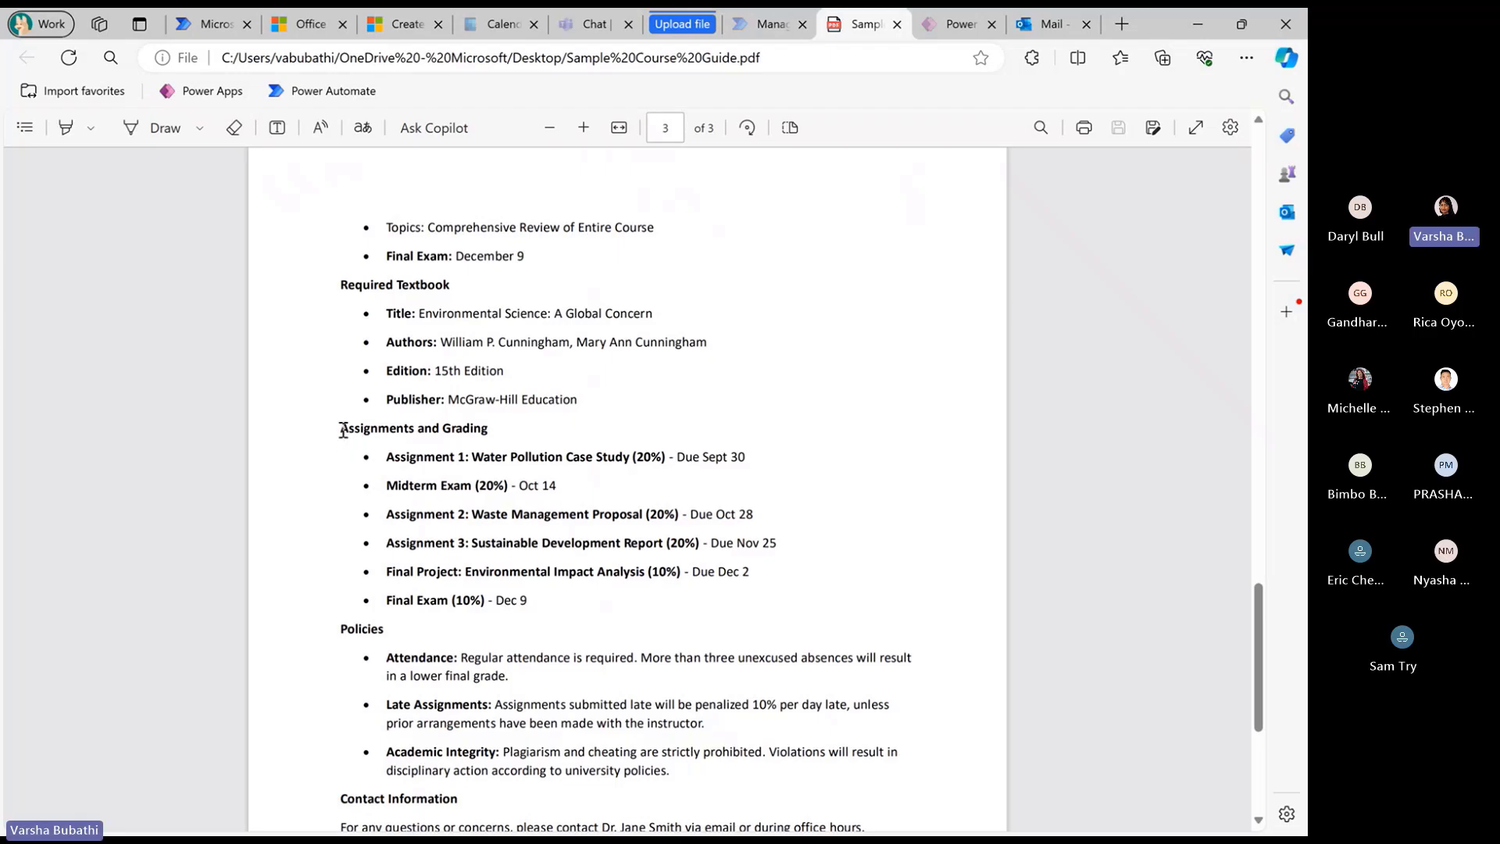
pyautogui.moveTo(343, 431); pyautogui.dragTo(573, 622)
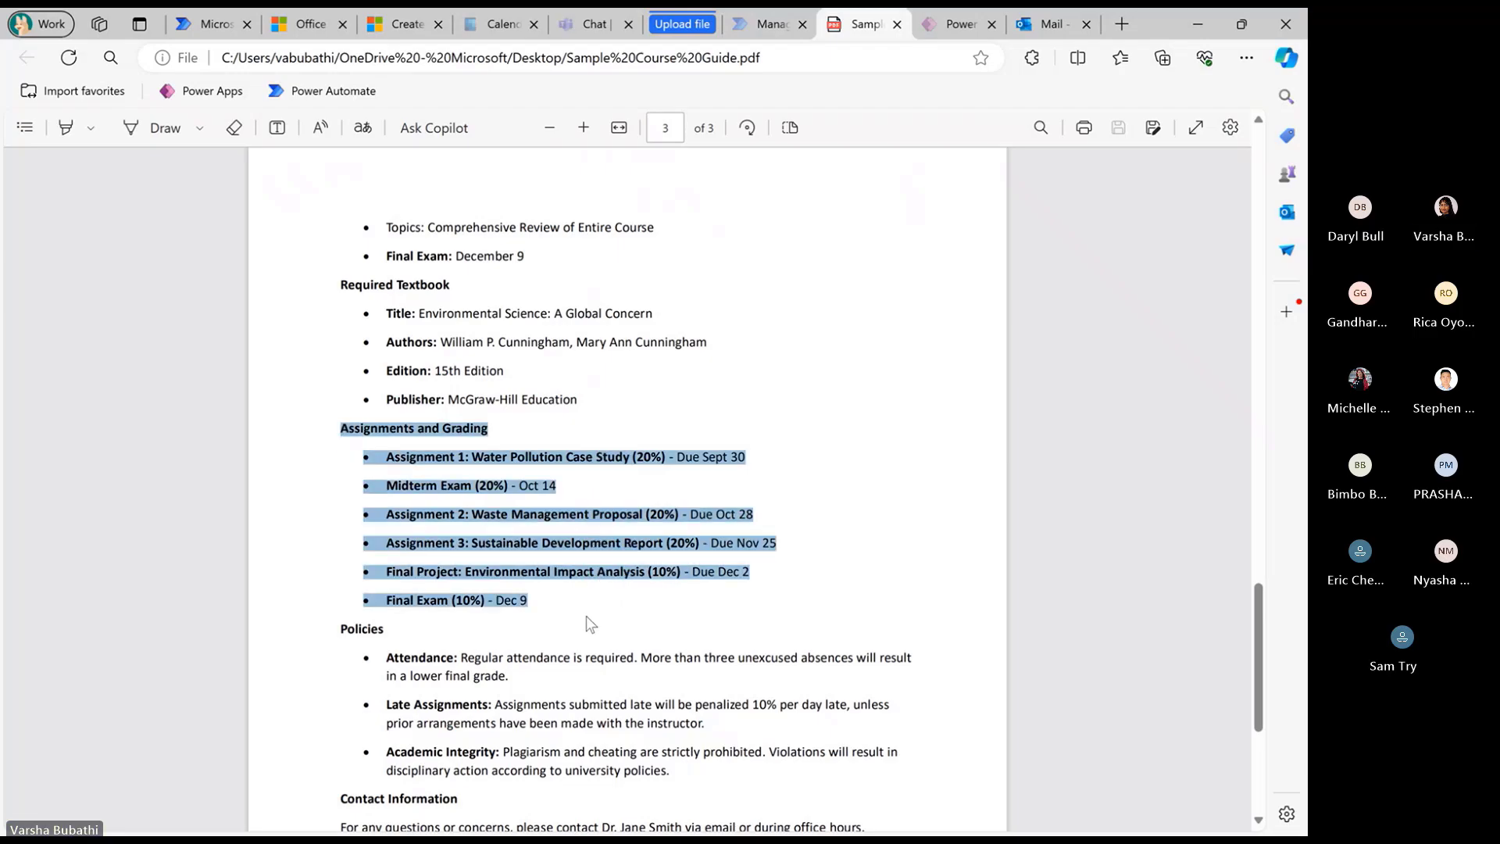
pyautogui.hotkey('ctrl', 'c')
pyautogui.click(207, 24)
pyautogui.click(1024, 345)
pyautogui.hotkey('ctrl', 'v')
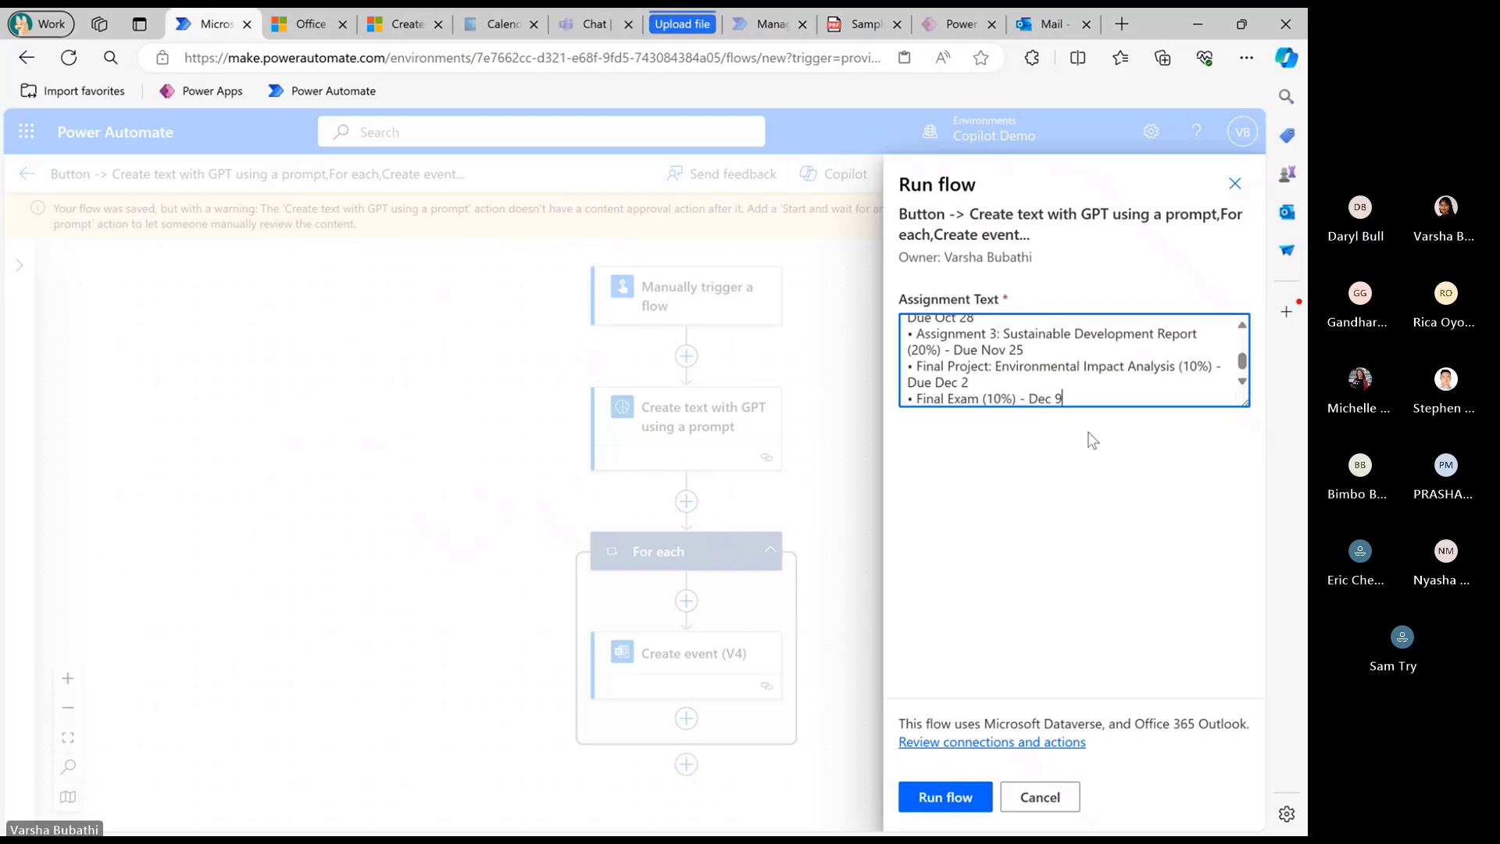
pyautogui.click(945, 812)
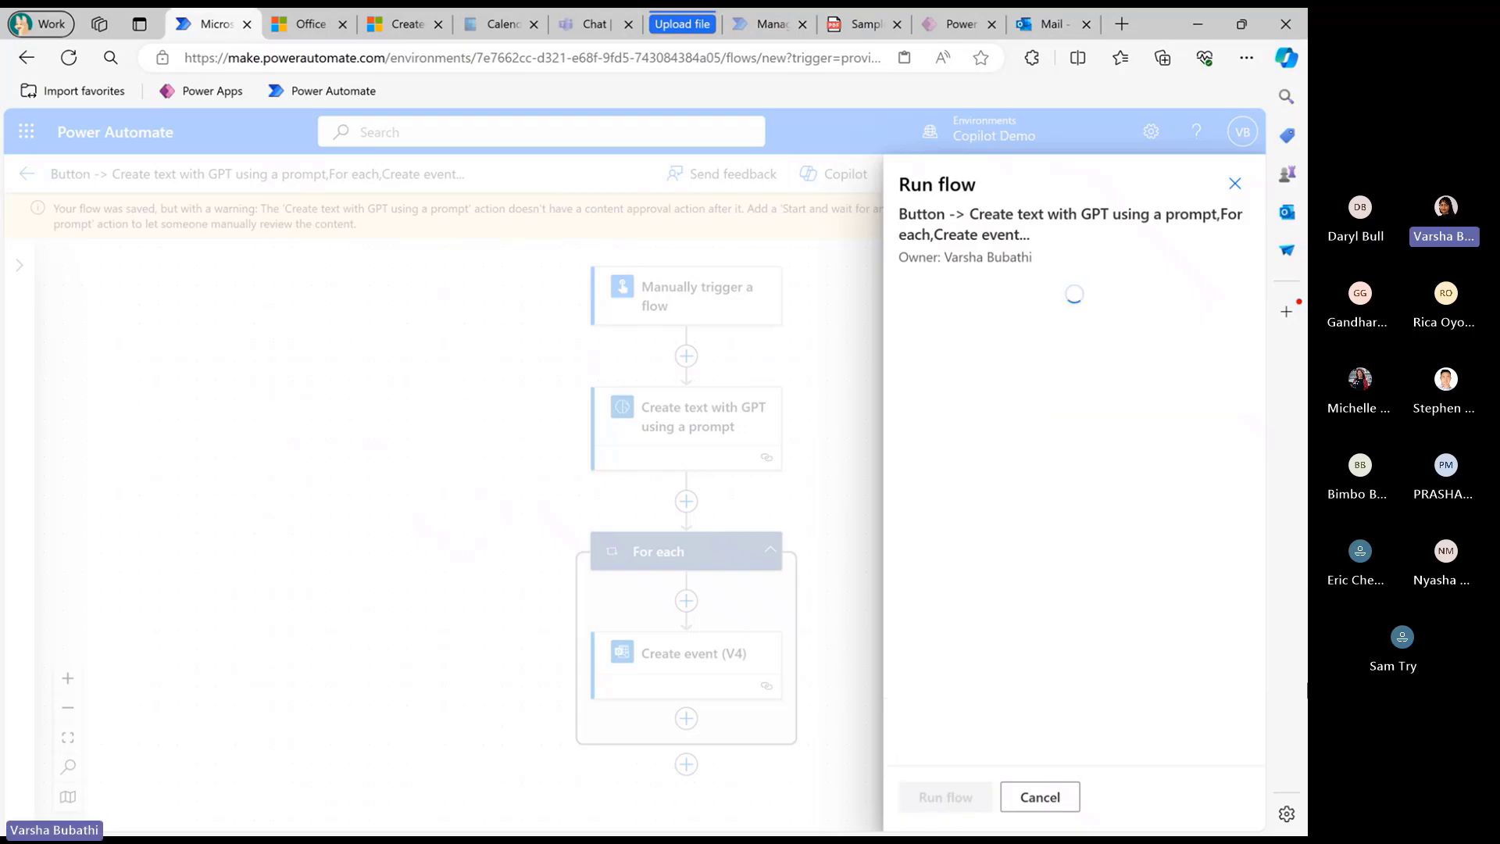
pyautogui.click(936, 803)
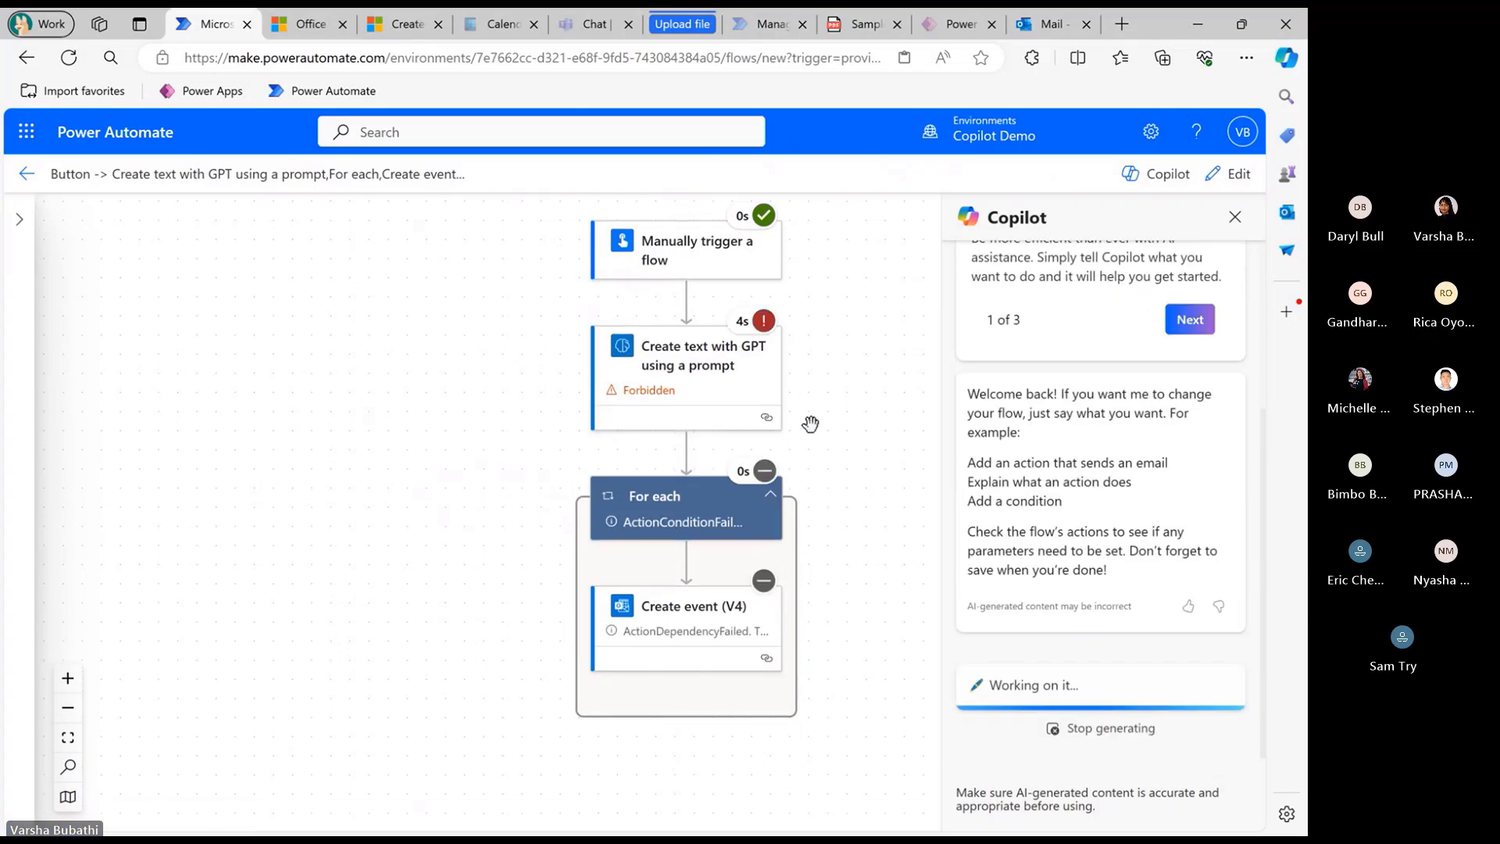
# Examine the failed GPT prompt action's outputs and the run's error message, and close the Copilot pane
pyautogui.click(715, 375)
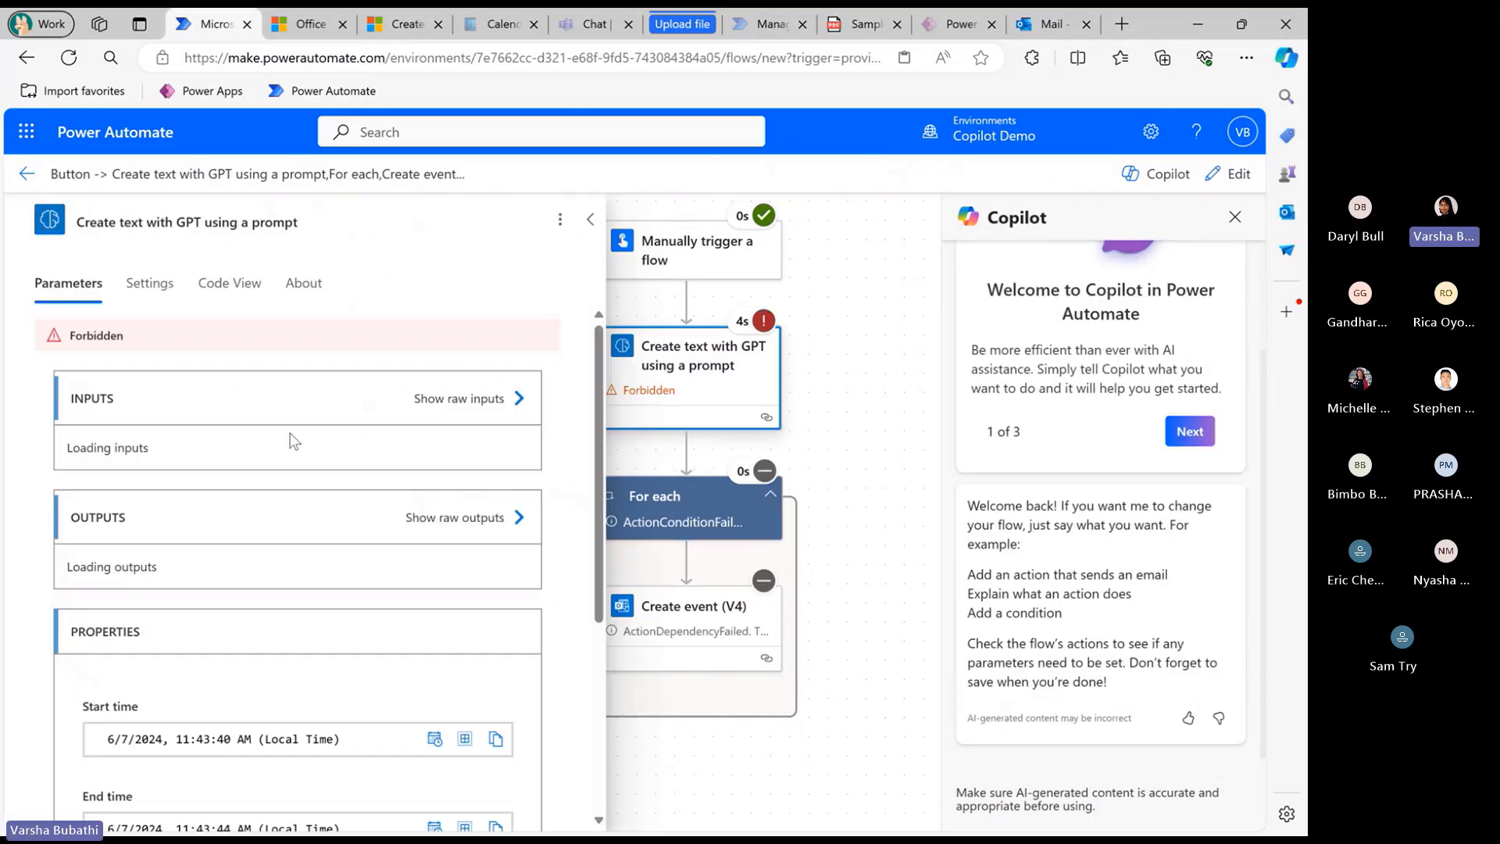
pyautogui.scroll(-5, 283, 495)
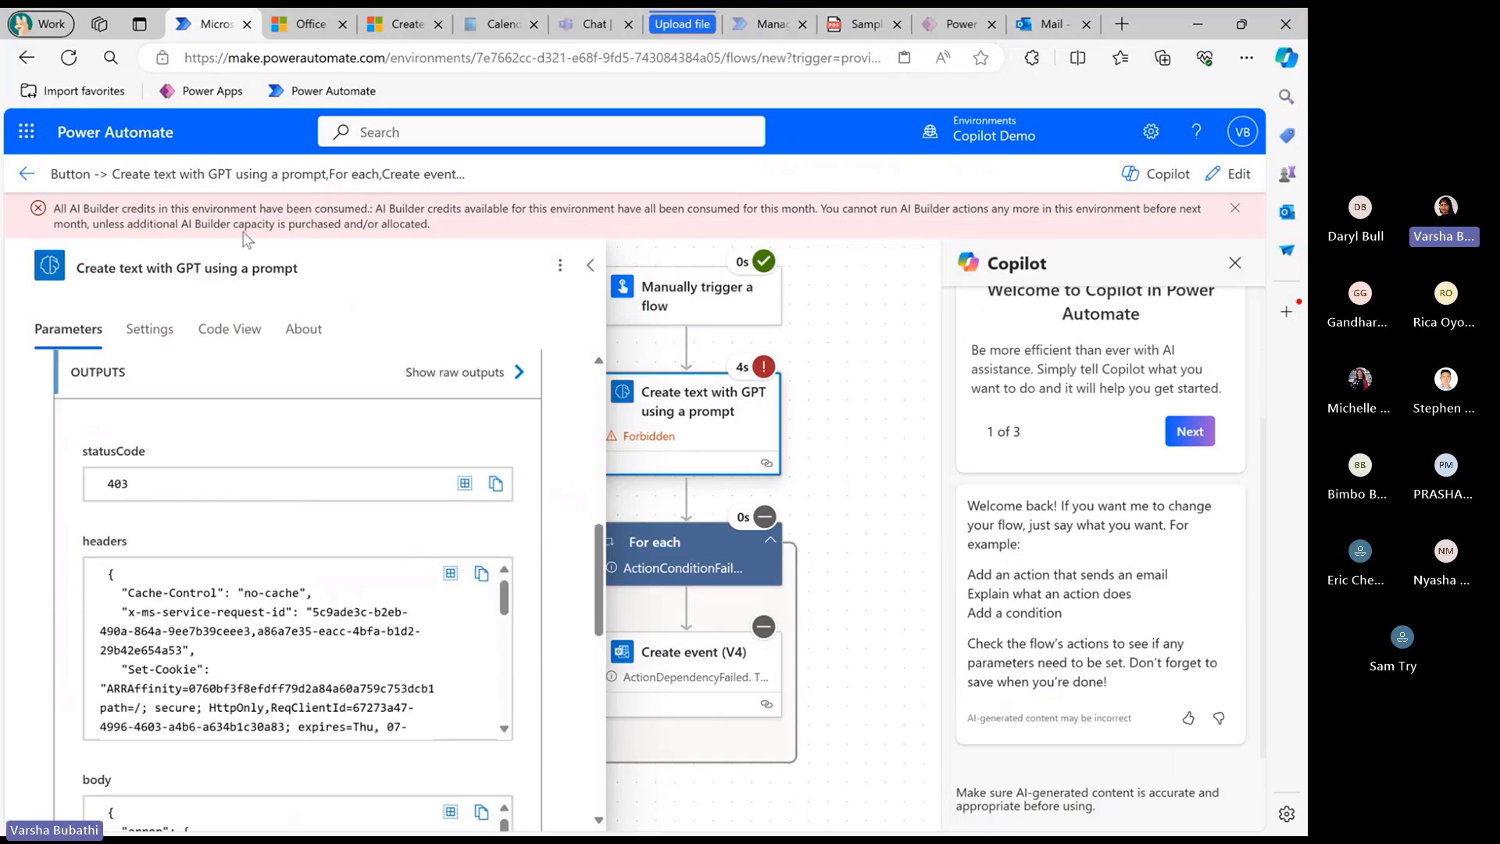
pyautogui.moveTo(252, 208); pyautogui.dragTo(405, 209)
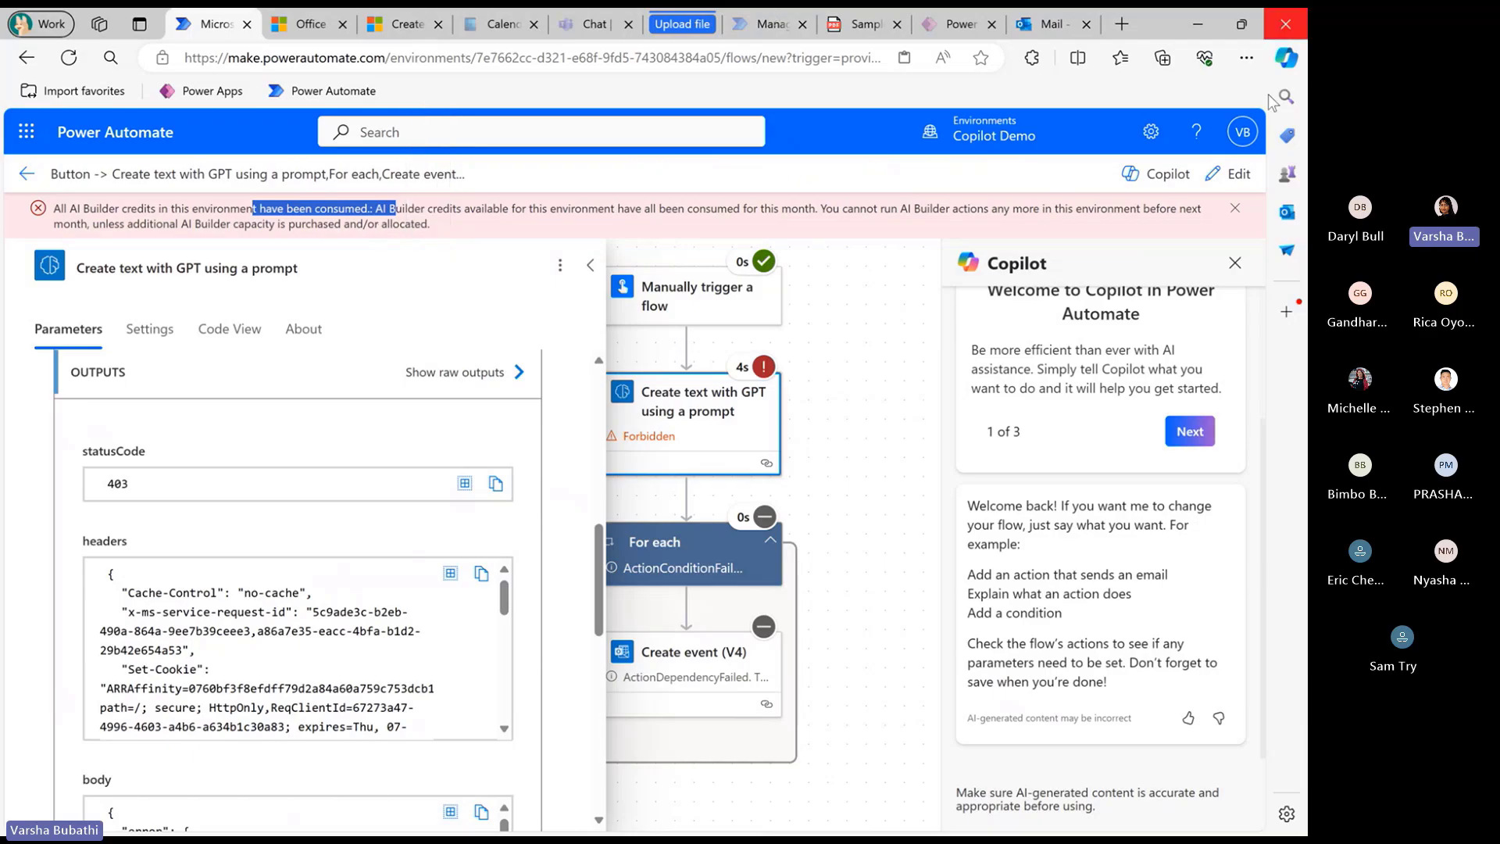
pyautogui.click(1235, 262)
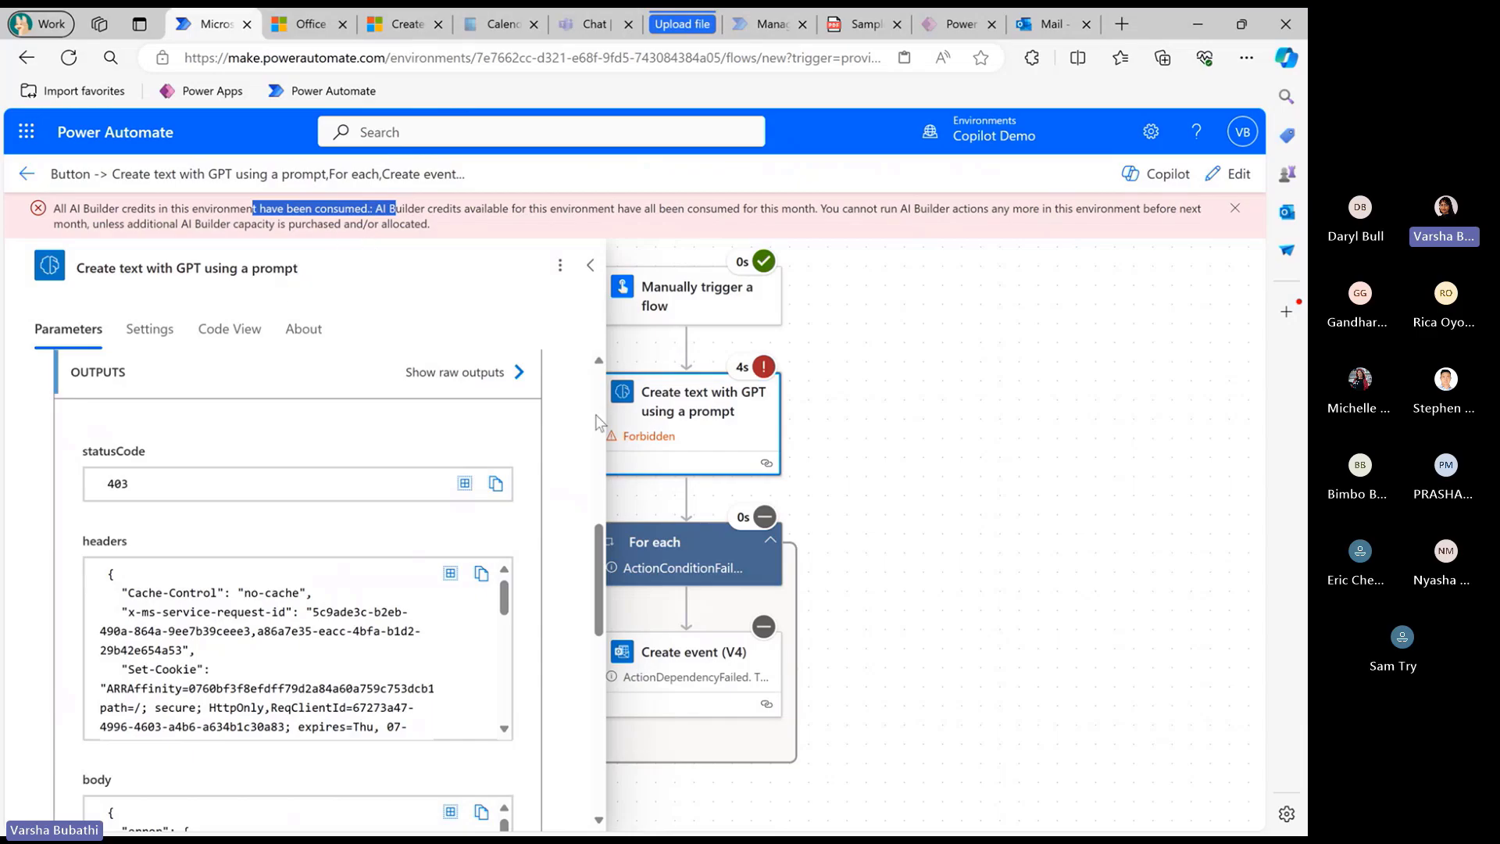
# Return to the flow list and open the Jun 6, 03:22 PM run of the "Add Outlook assignment dates" flow
pyautogui.click(29, 175)
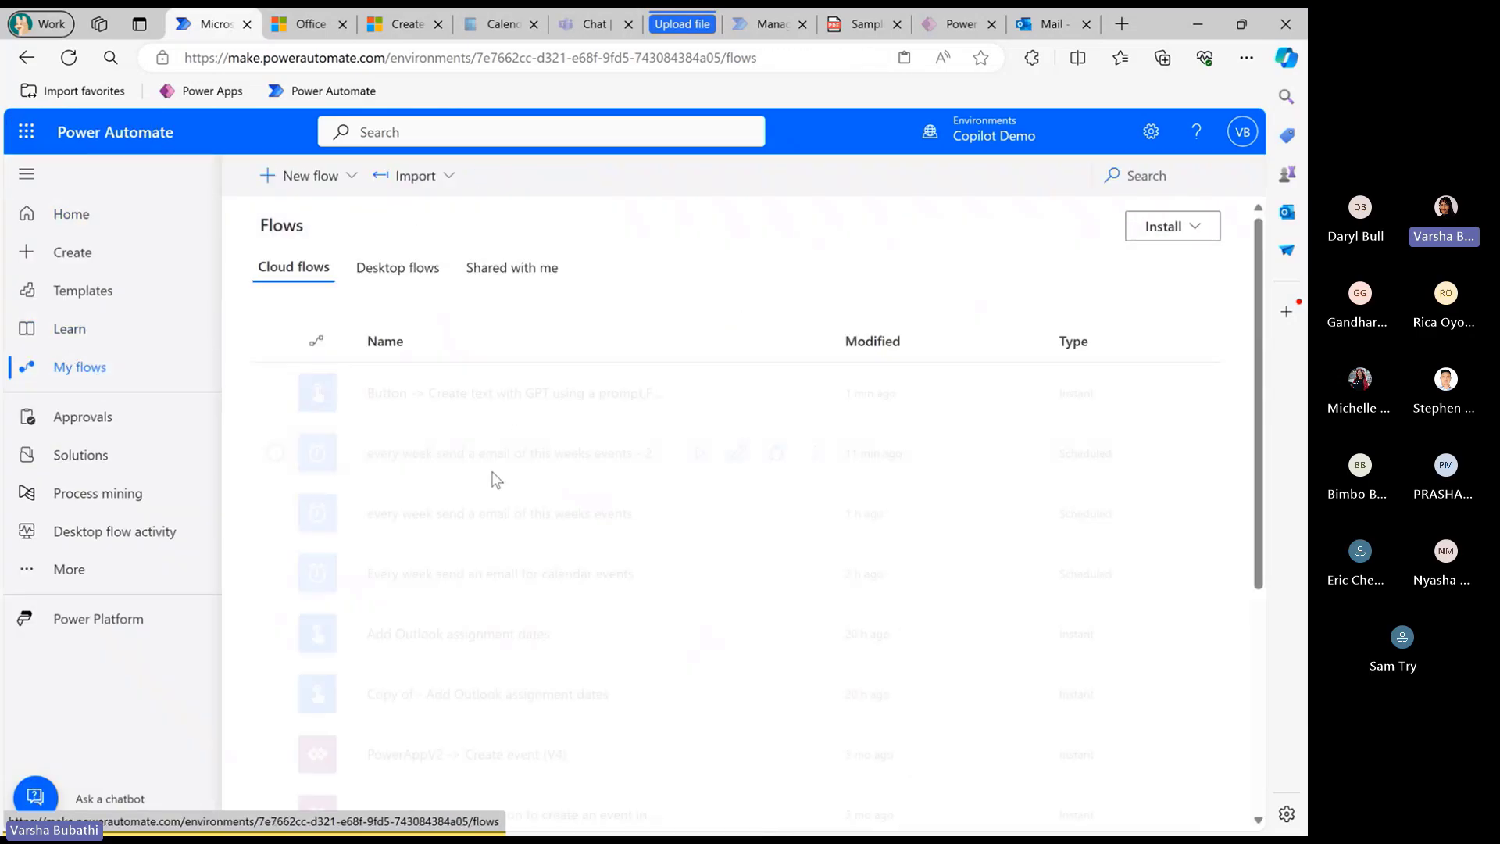
pyautogui.scroll(-1, 488, 515)
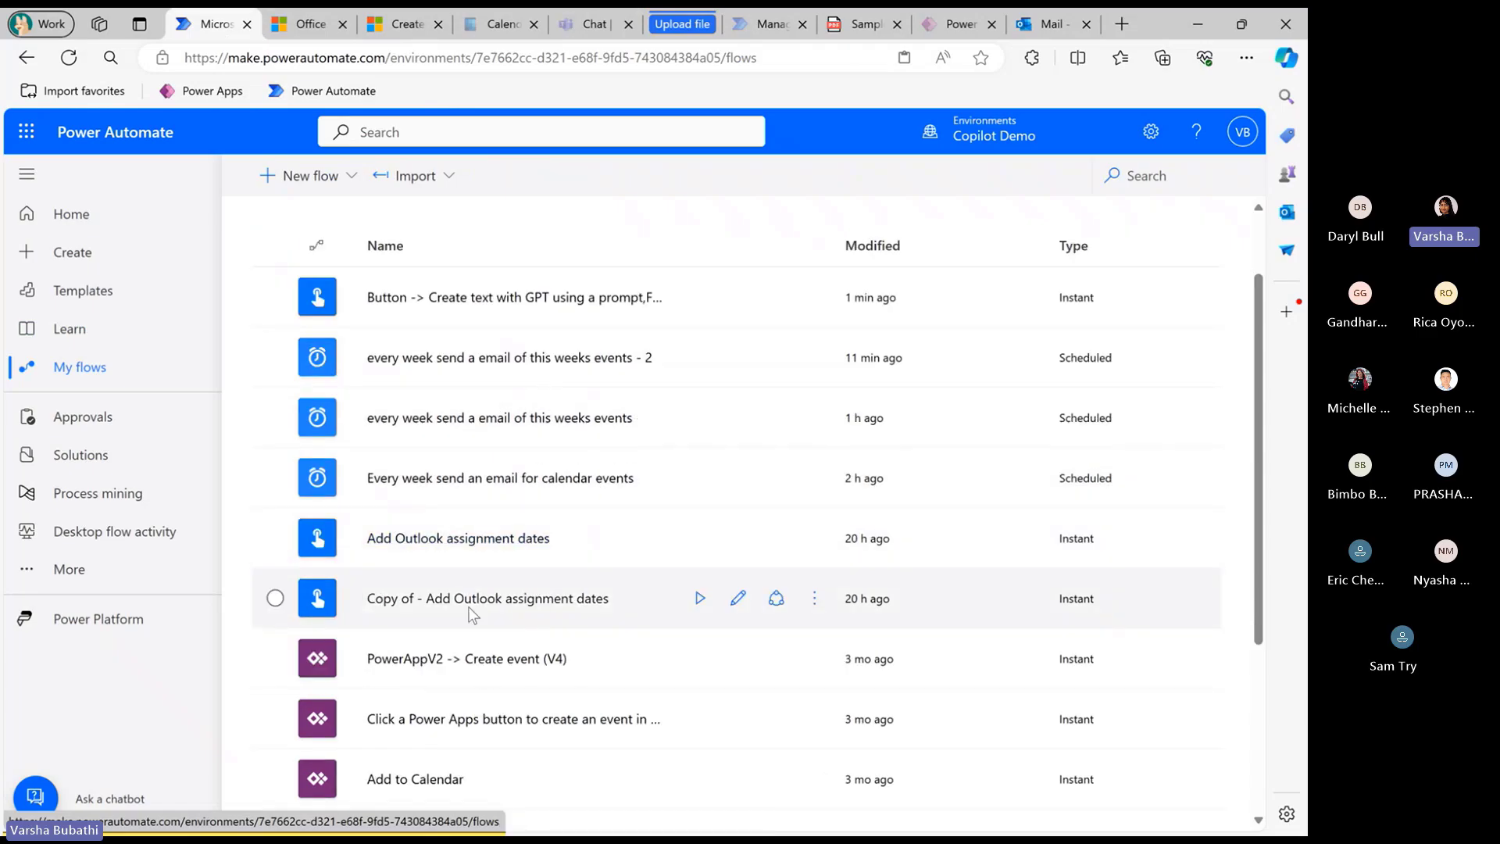
pyautogui.click(484, 539)
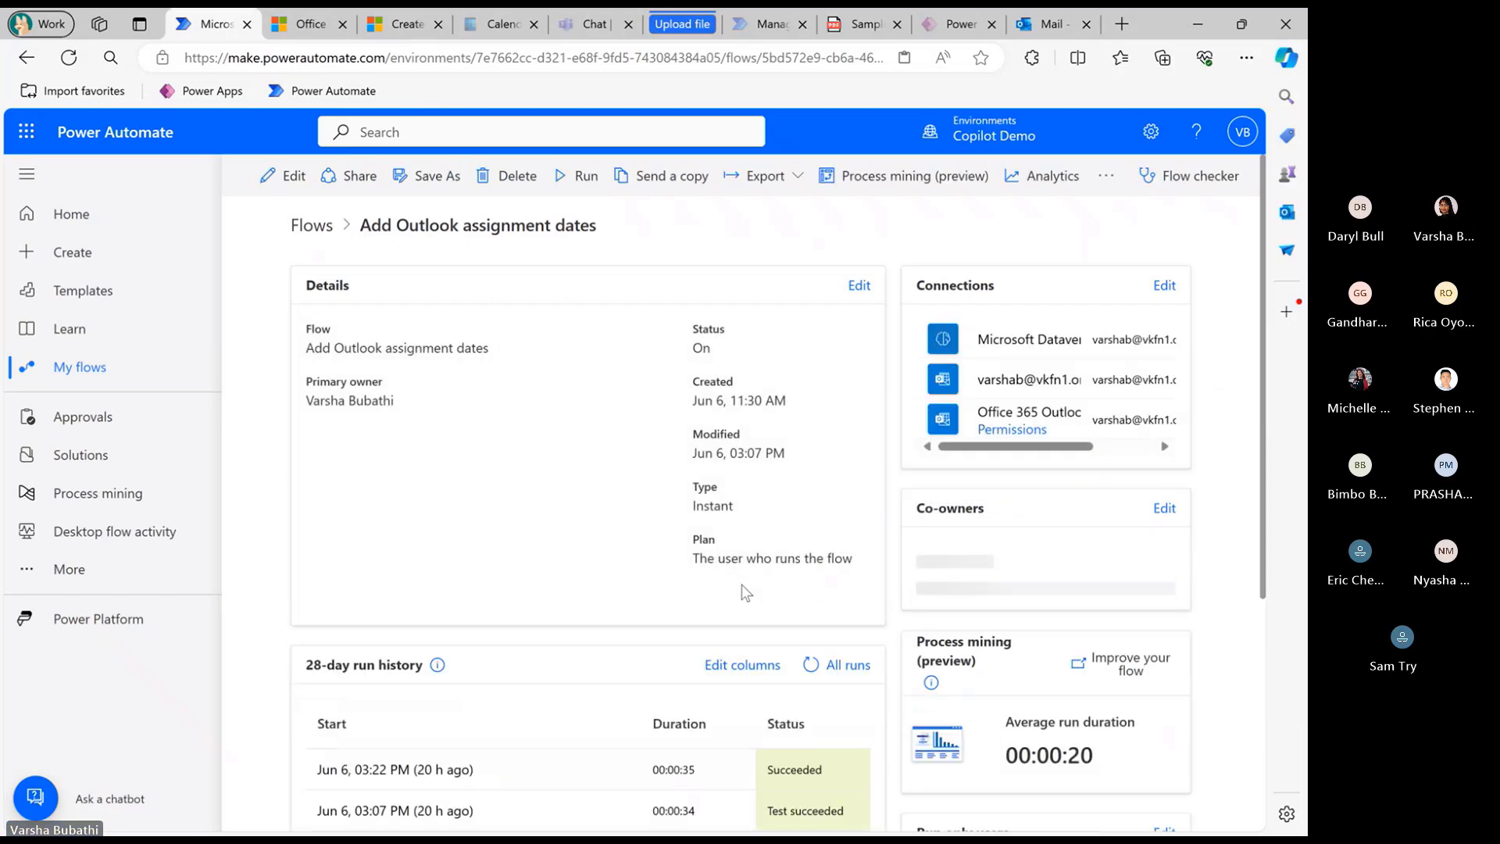
pyautogui.scroll(-1, 547, 641)
pyautogui.click(428, 674)
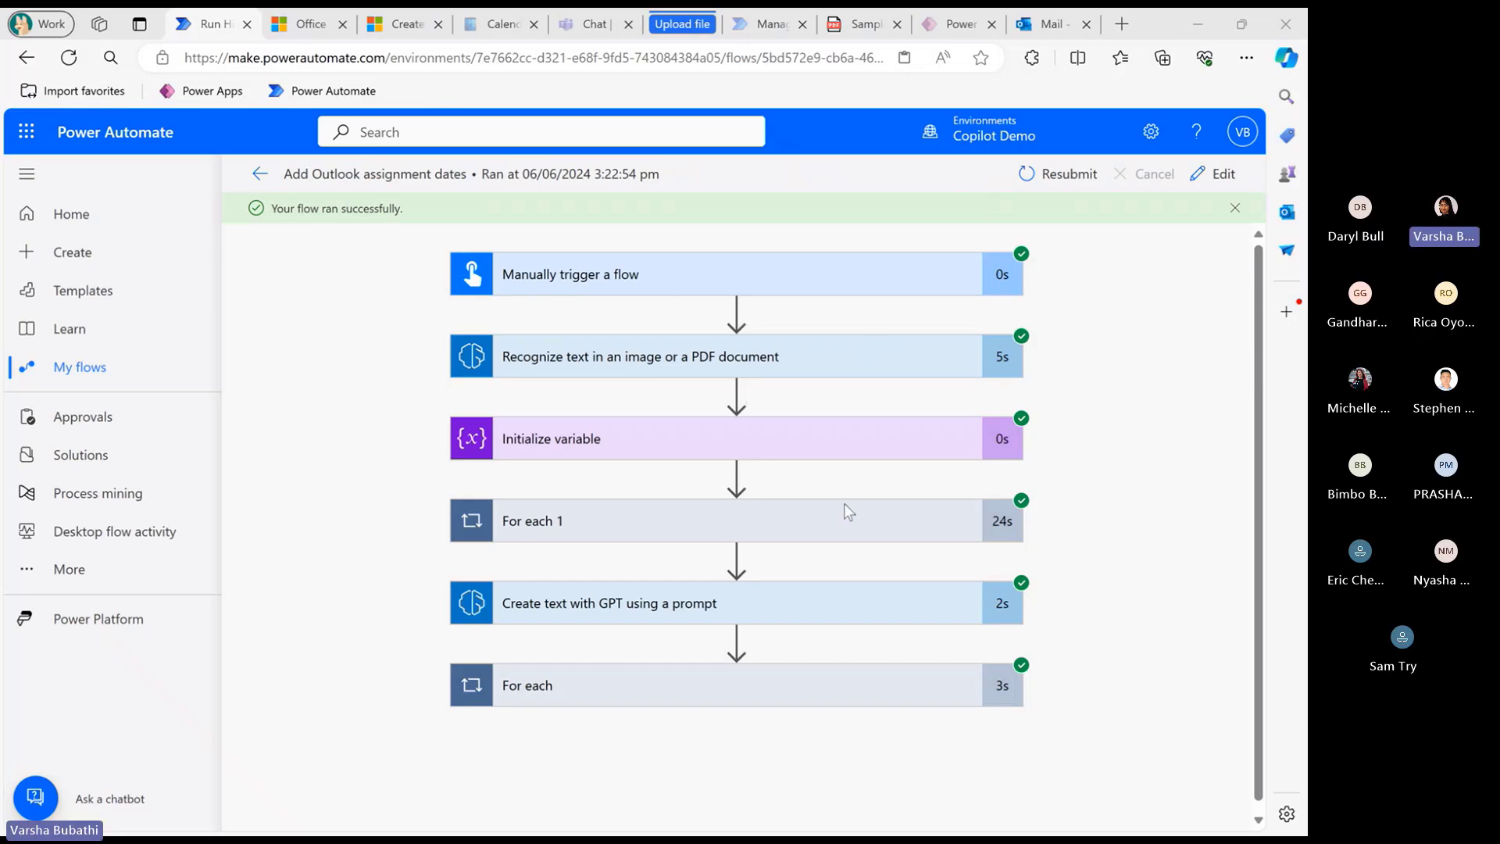
# Compare the "Assignments and Grading" list in the Sample Course Guide PDF with the flow run's actions
pyautogui.click(861, 24)
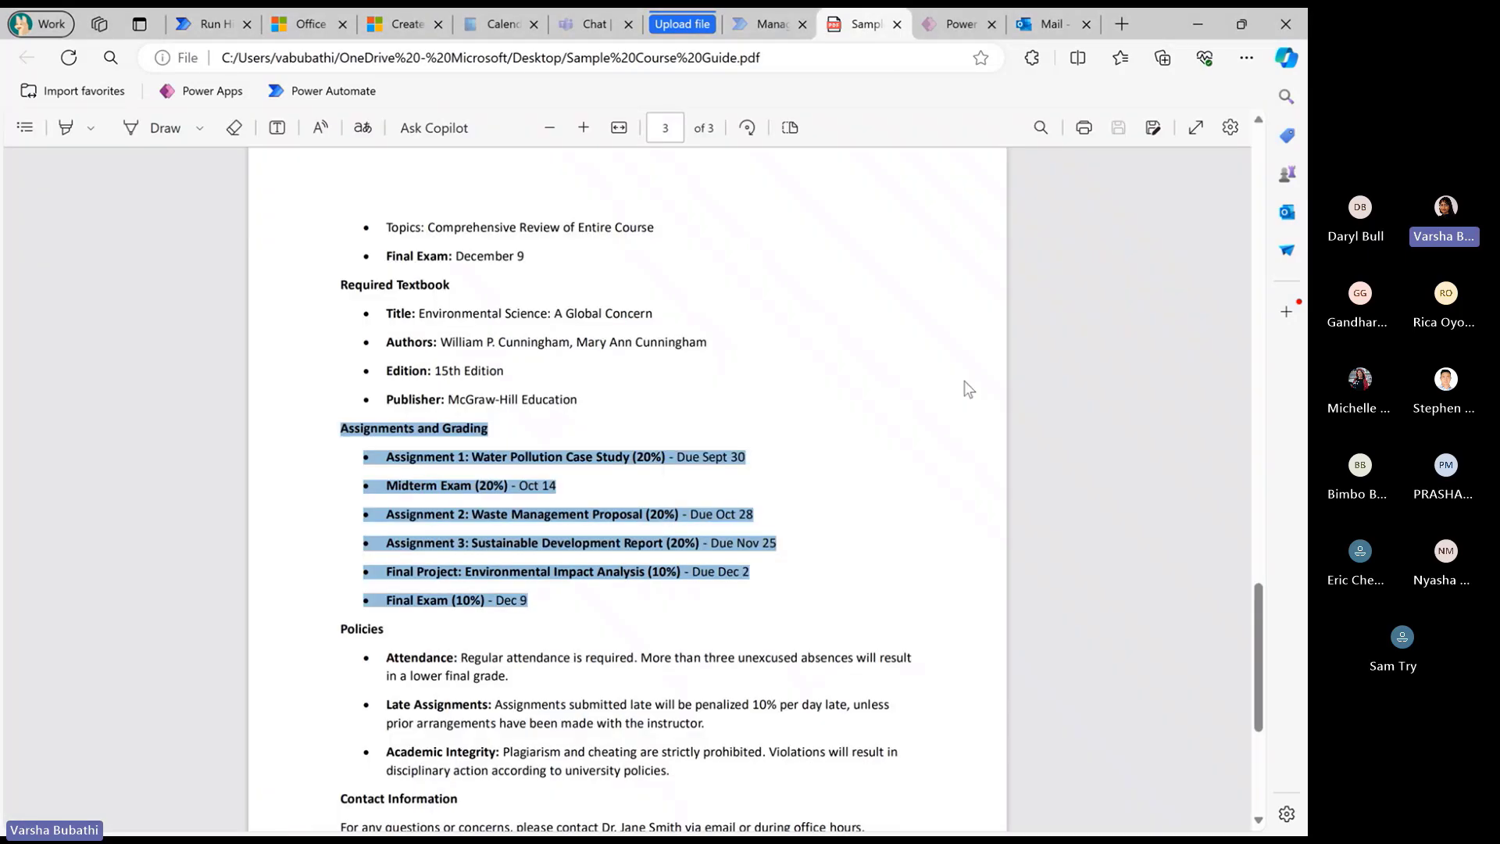
pyautogui.click(495, 416)
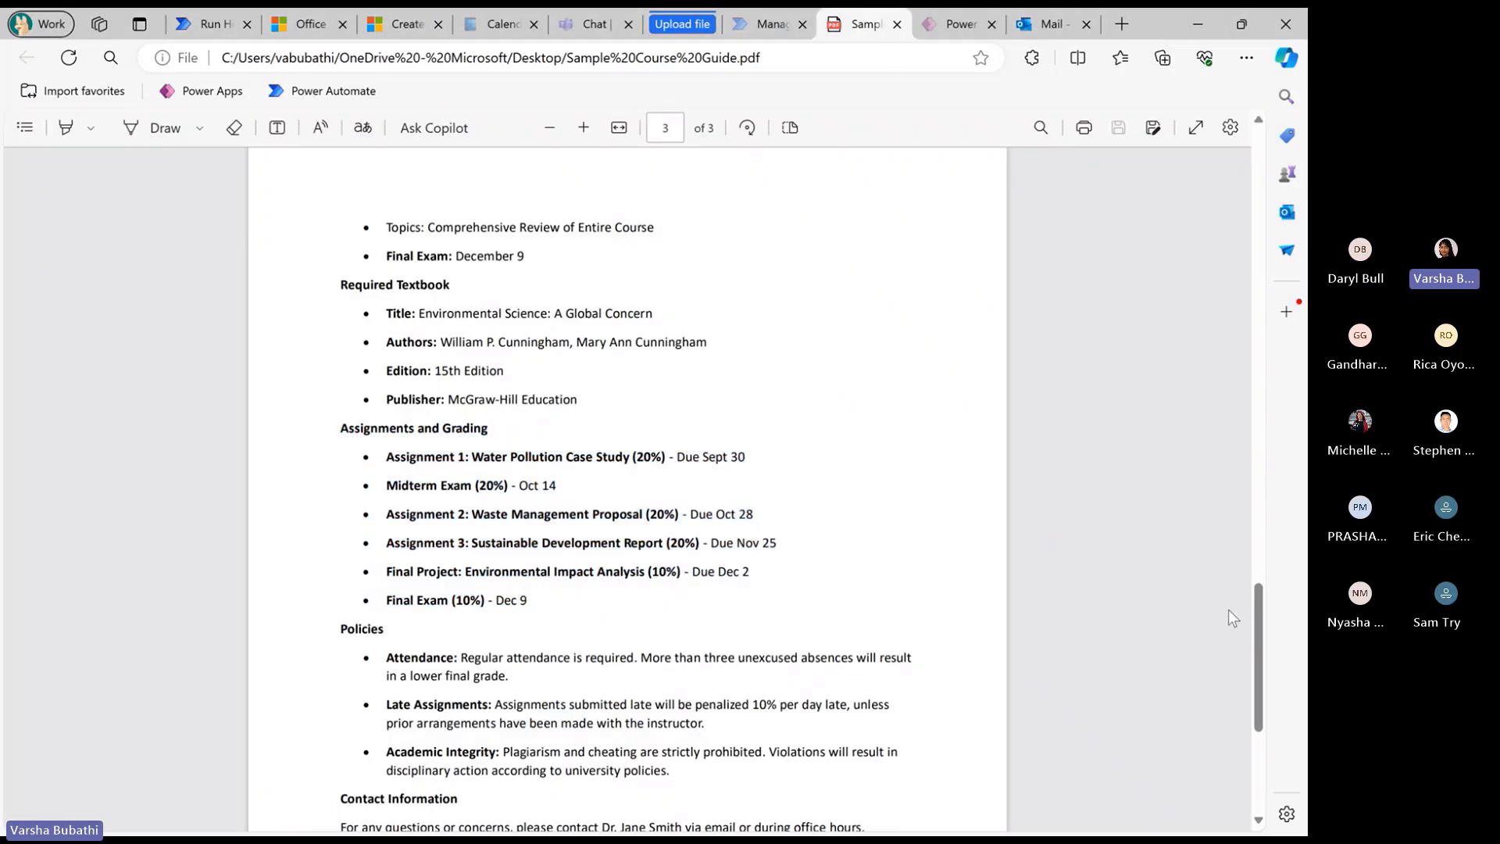
pyautogui.moveTo(1258, 660); pyautogui.dragTo(1242, 709)
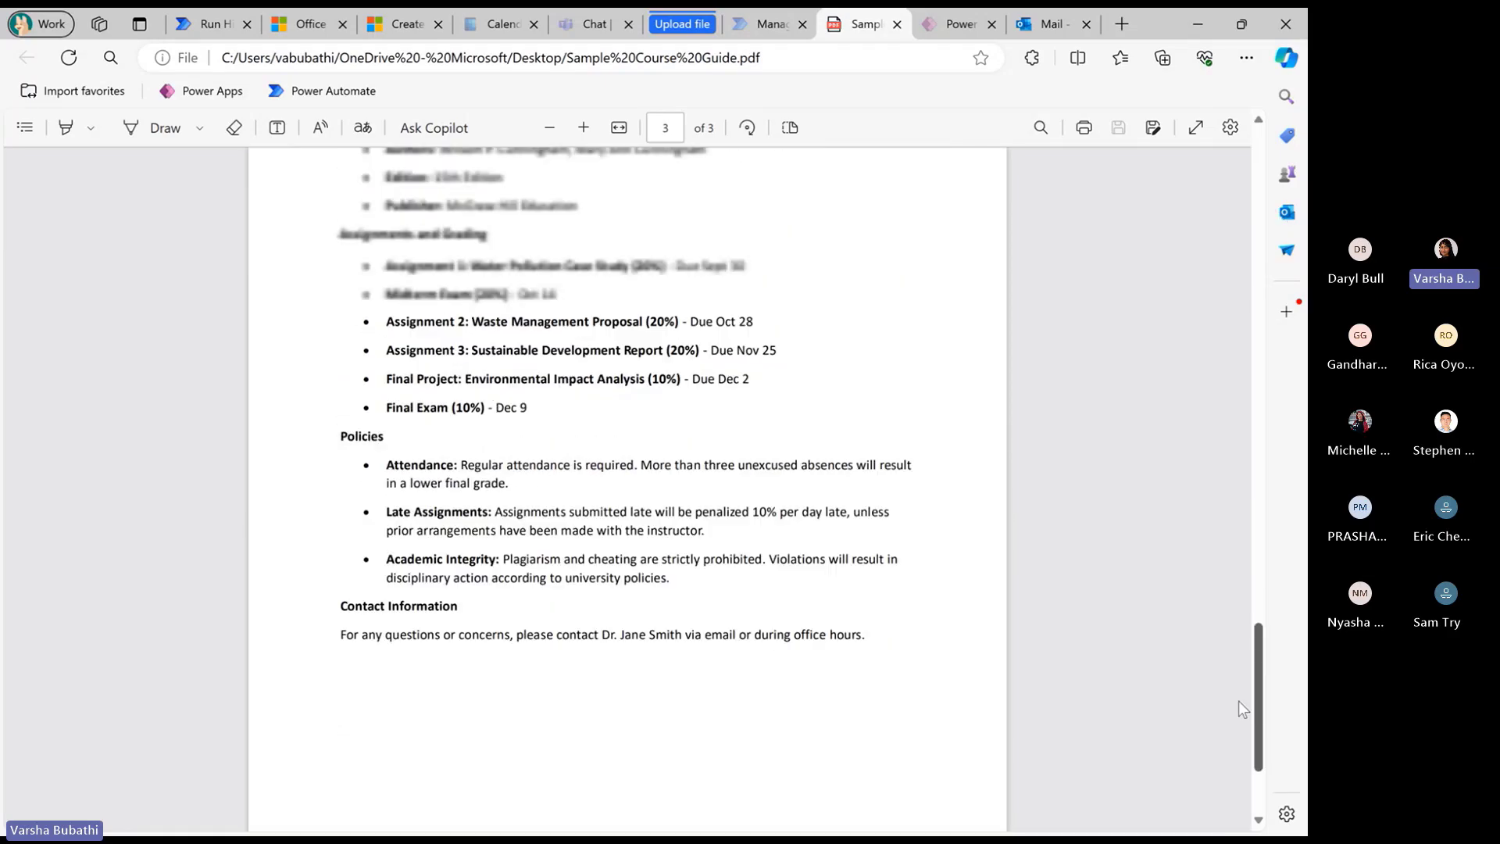
pyautogui.moveTo(351, 245); pyautogui.dragTo(748, 380)
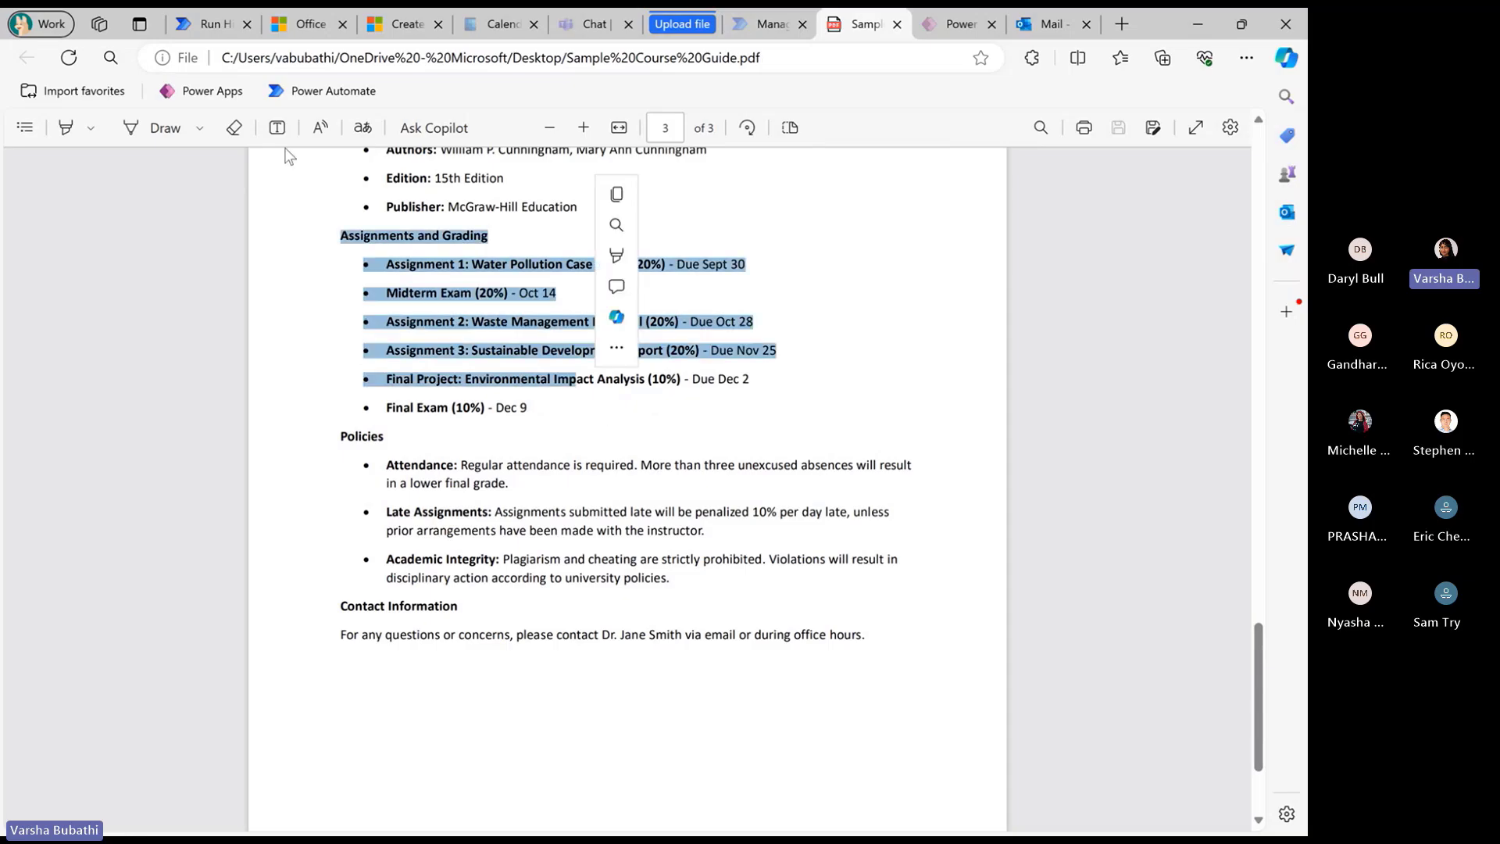
pyautogui.click(207, 24)
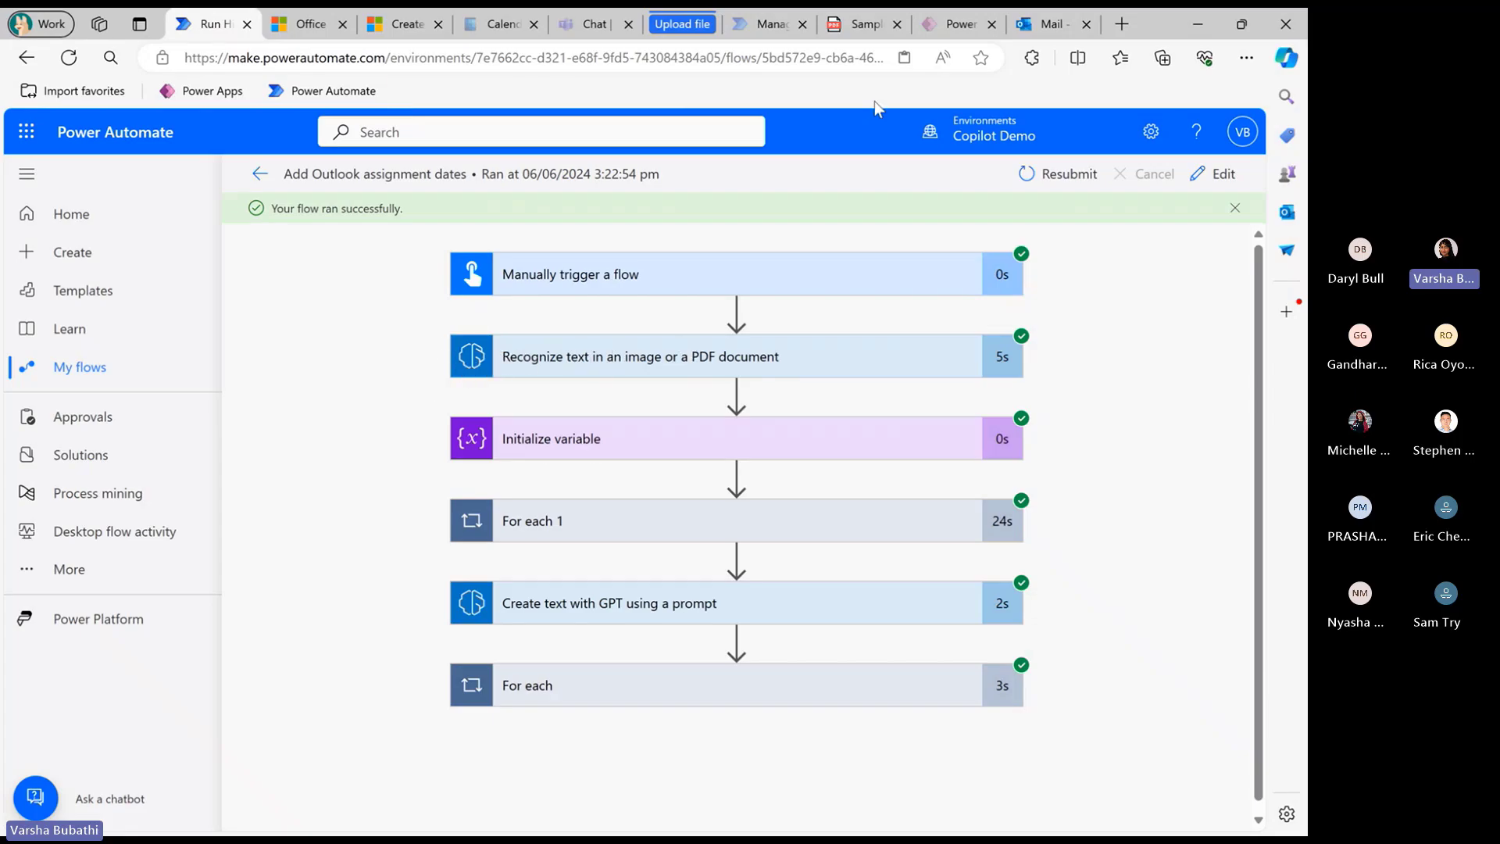
pyautogui.click(859, 31)
pyautogui.click(392, 288)
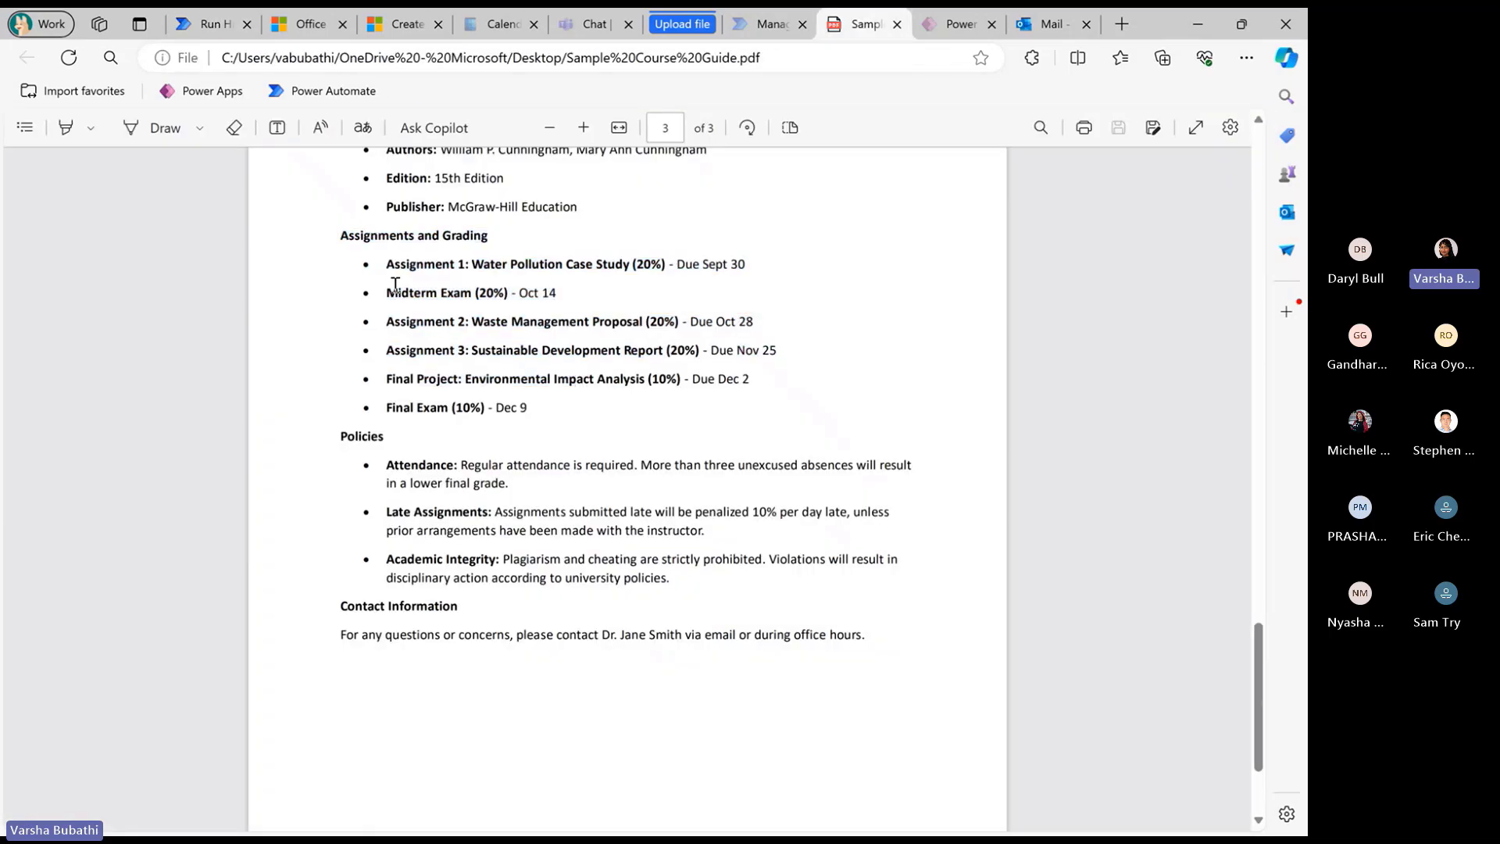
pyautogui.click(203, 25)
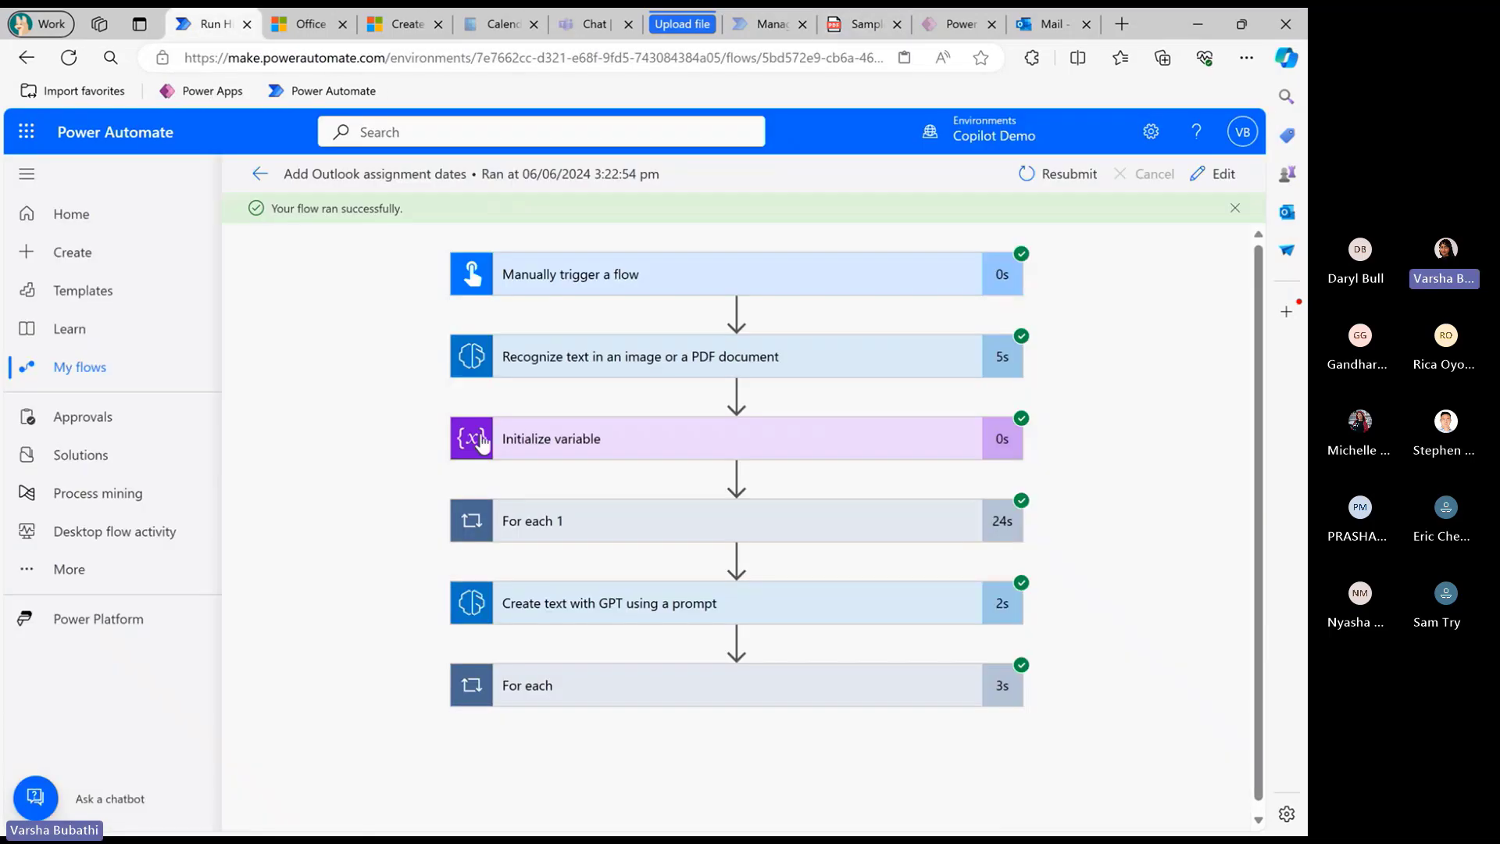
# Expand the run's Initialize variable, For each 1 and GPT prompt actions and examine the prompt's assignment output
pyautogui.click(570, 454)
pyautogui.scroll(-1, 613, 430)
pyautogui.click(520, 661)
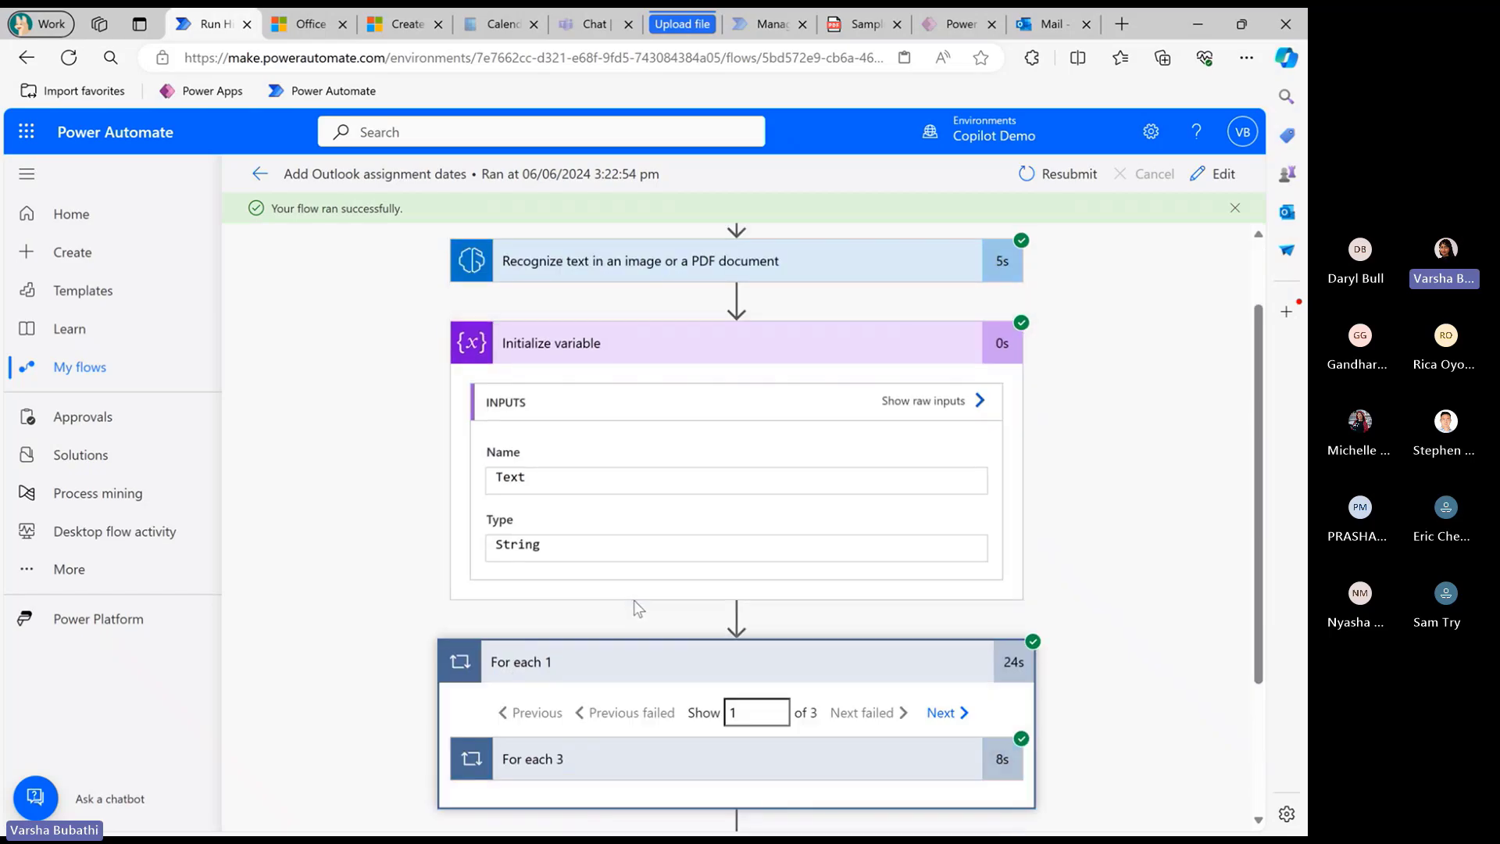
pyautogui.scroll(-3, 634, 605)
pyautogui.click(591, 678)
pyautogui.scroll(-3, 643, 526)
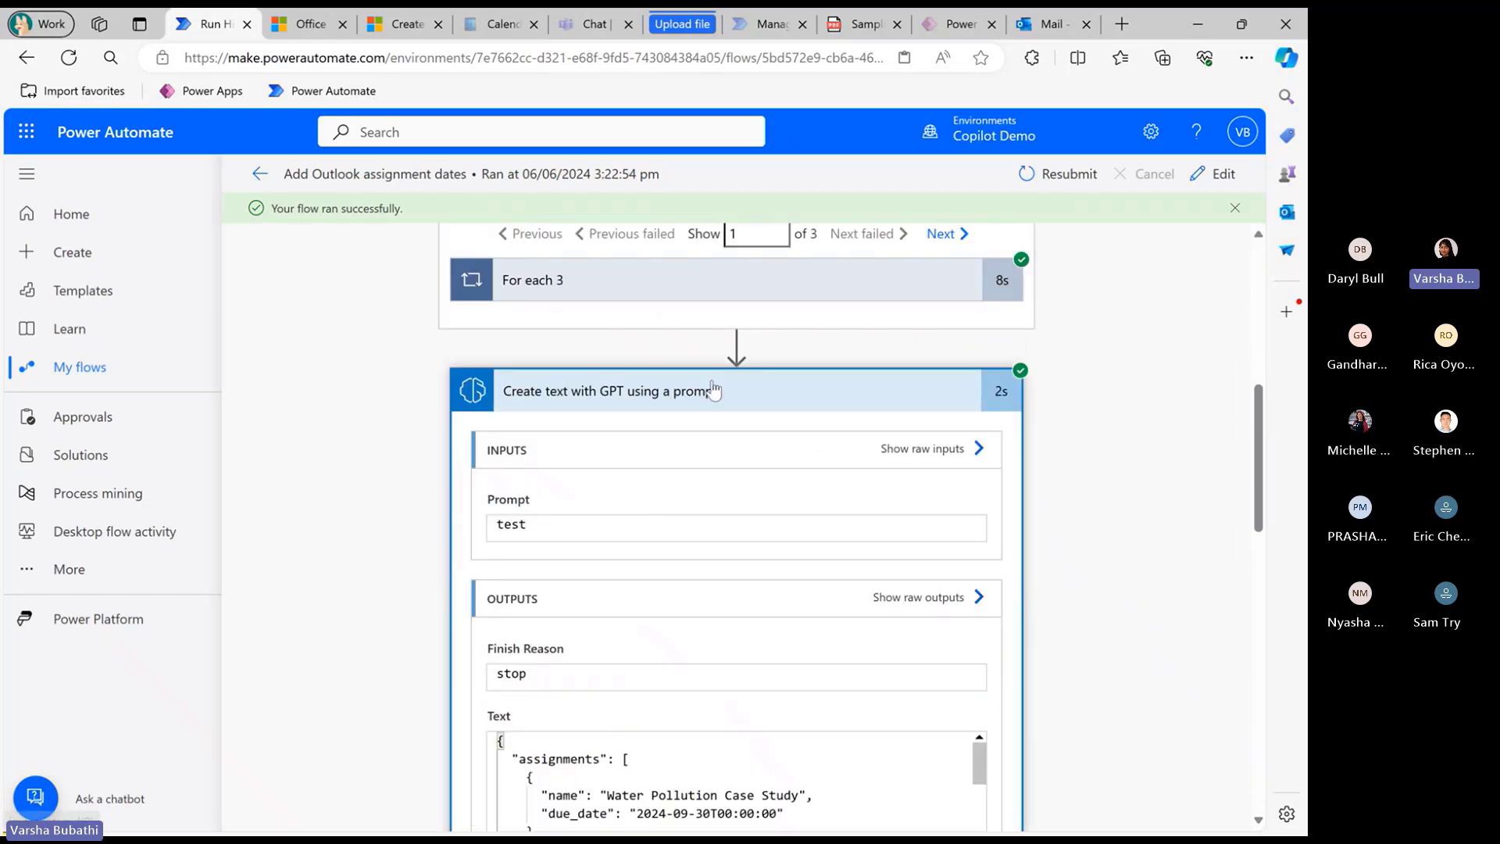
pyautogui.scroll(-2, 713, 391)
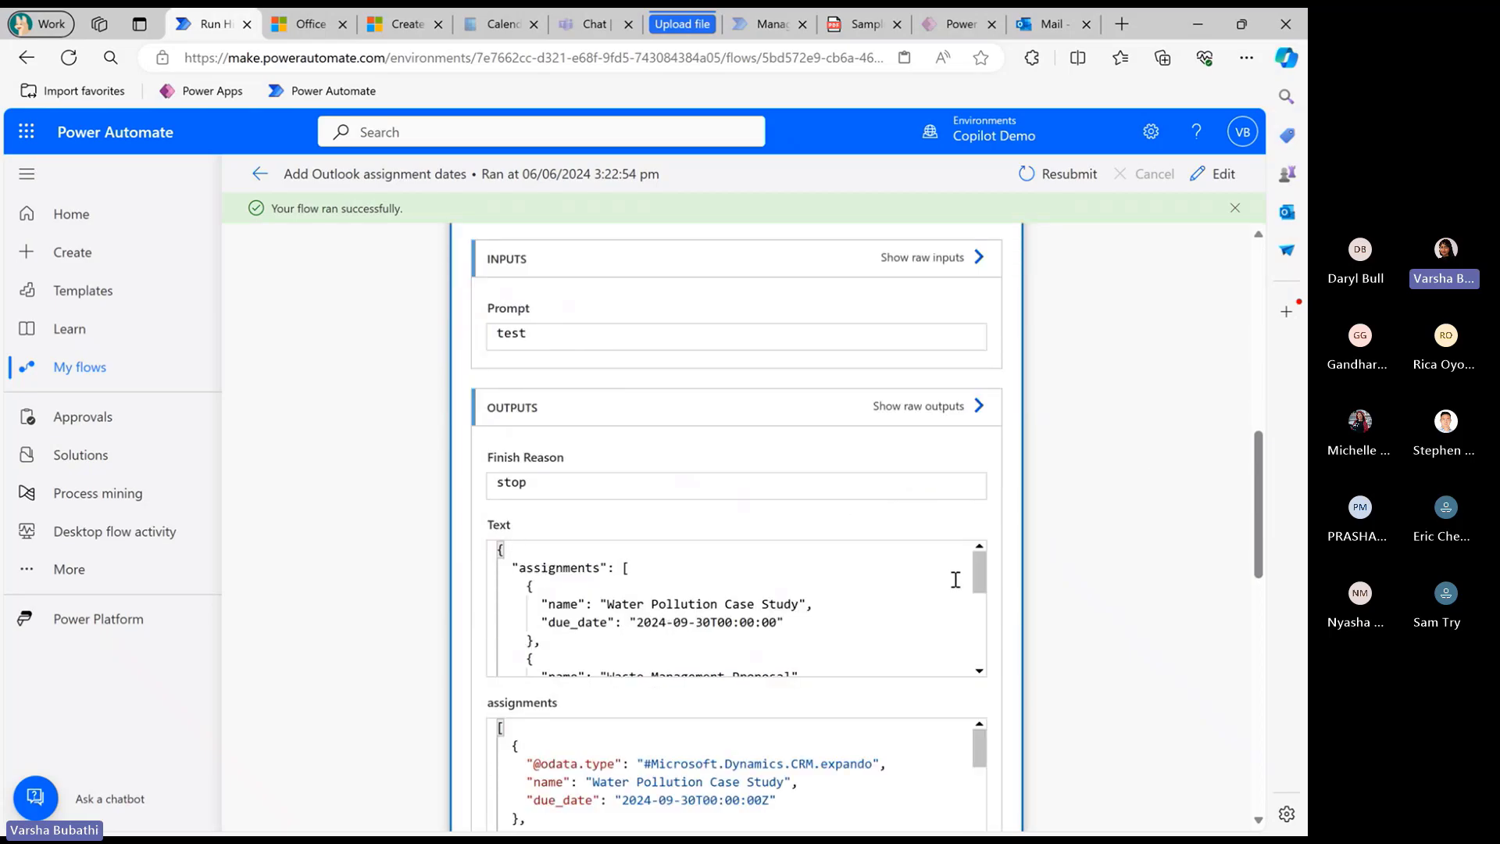
# Compare the GPT prompt's assignment text output with the "Assignments and Grading" list in the Sample Course Guide PDF
pyautogui.scroll(-2, 978, 571)
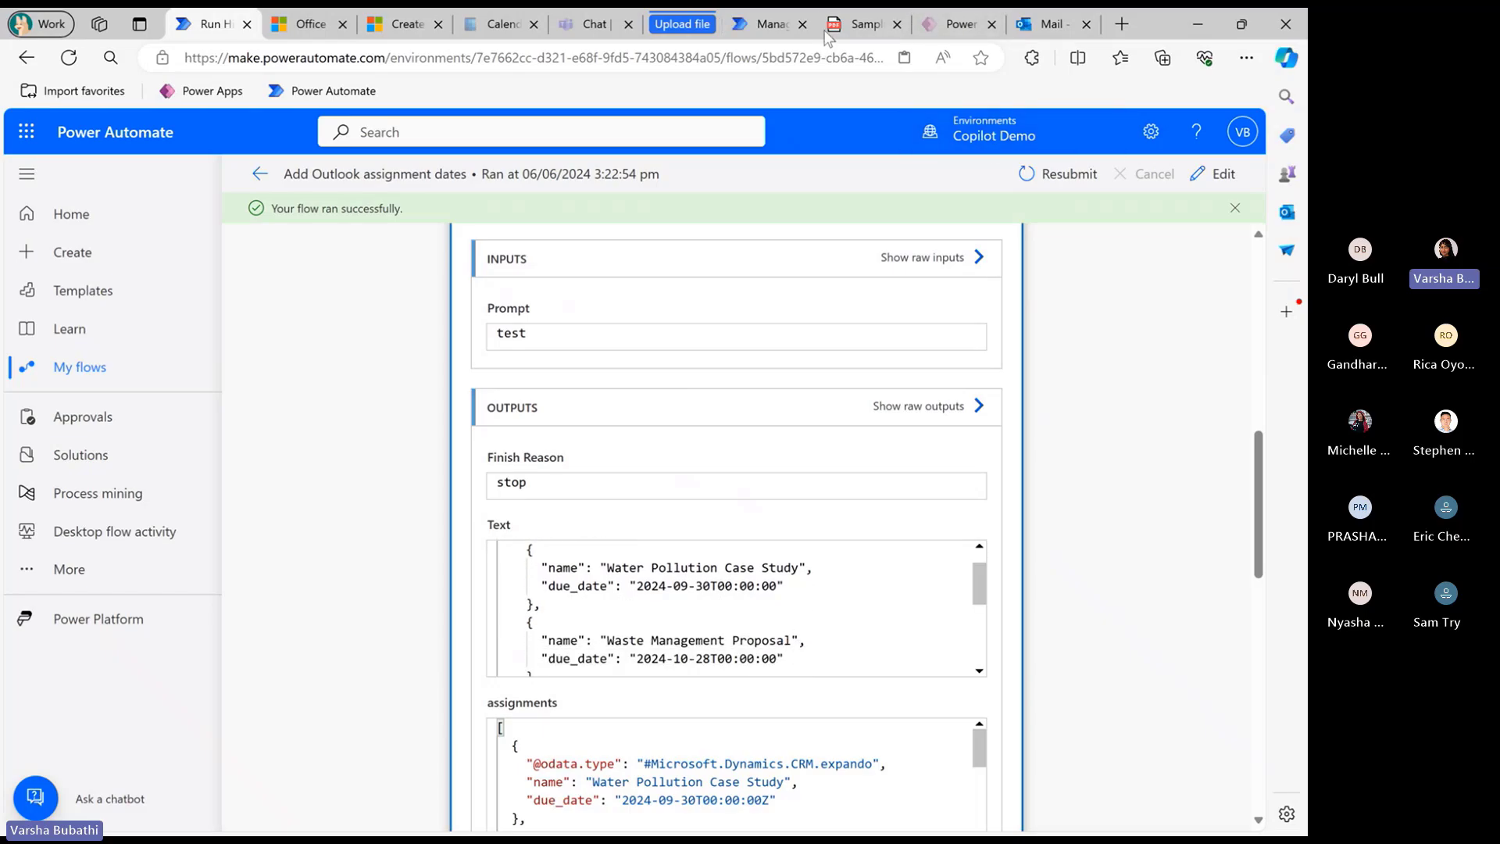
pyautogui.click(858, 24)
pyautogui.moveTo(519, 301); pyautogui.dragTo(611, 351)
pyautogui.click(555, 428)
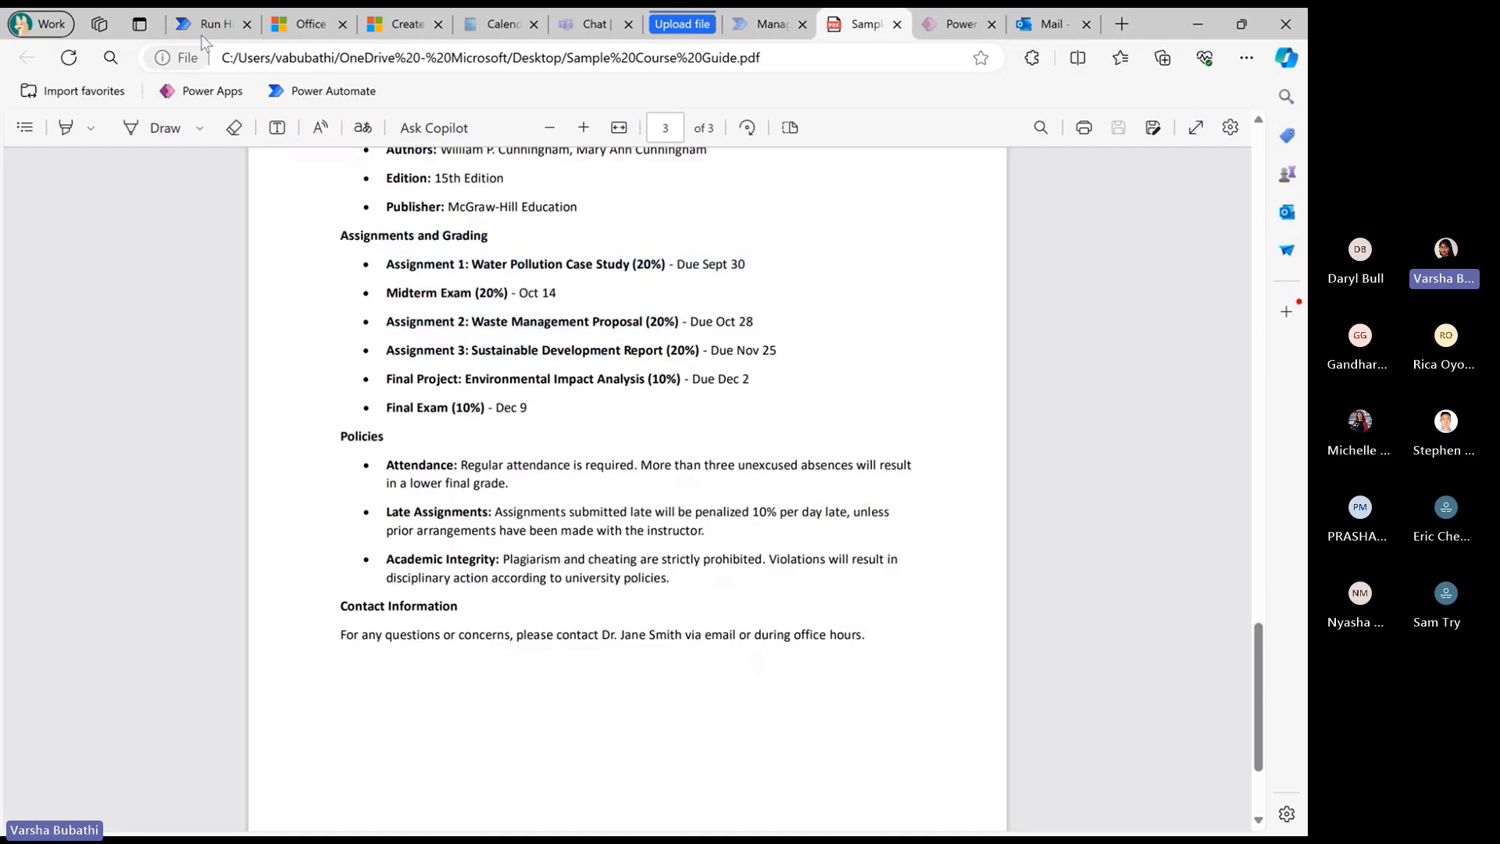
pyautogui.click(211, 24)
pyautogui.moveTo(981, 603); pyautogui.dragTo(976, 656)
# Expand the run's final For each loop and its Create event action, and examine the event's inputs and outputs
pyautogui.scroll(-10, 1053, 584)
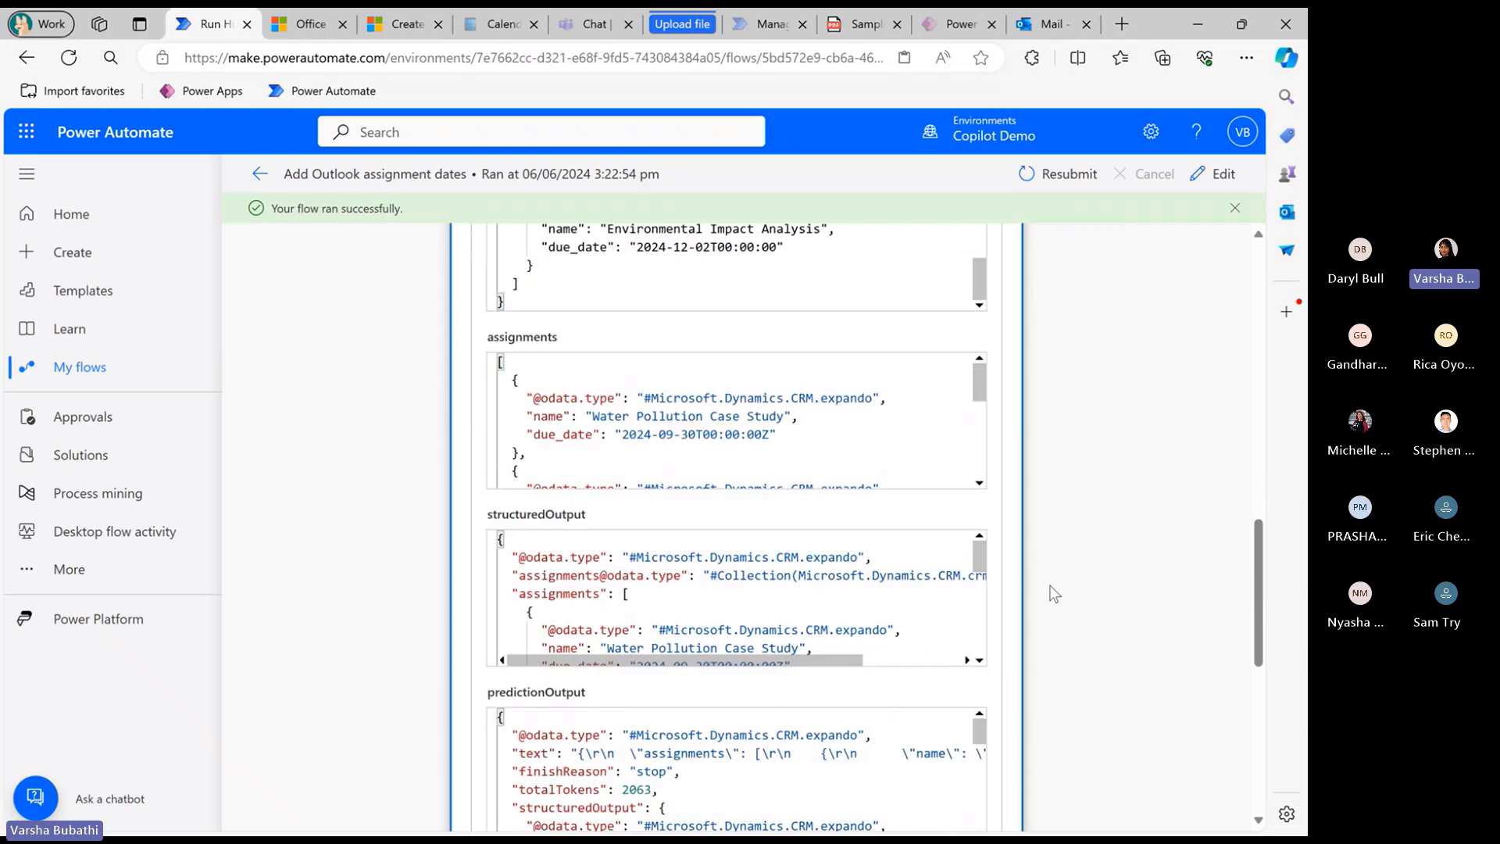
pyautogui.click(597, 751)
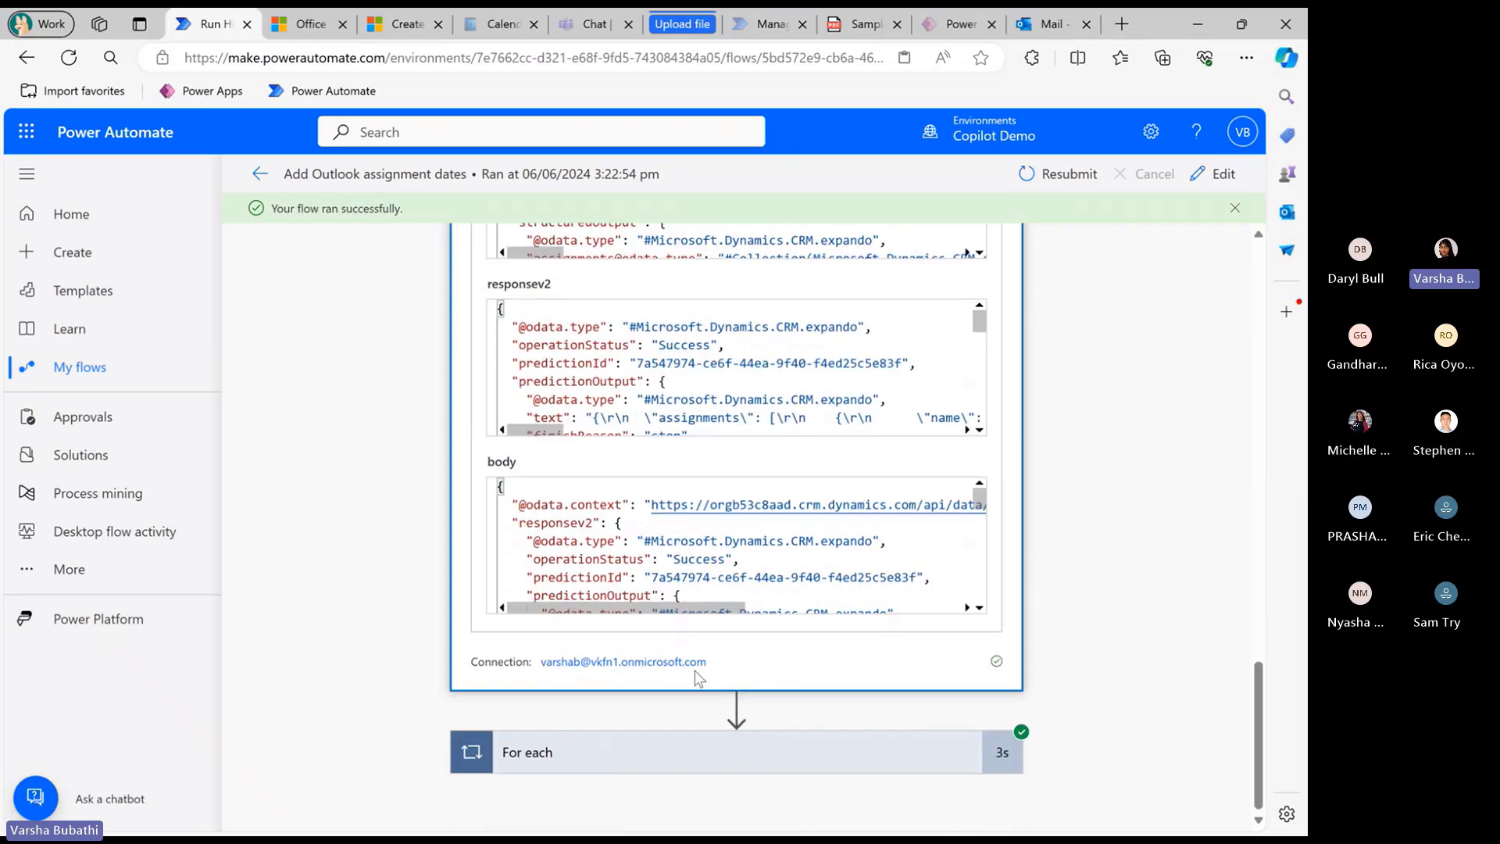
pyautogui.click(688, 728)
pyautogui.scroll(-6, 1145, 579)
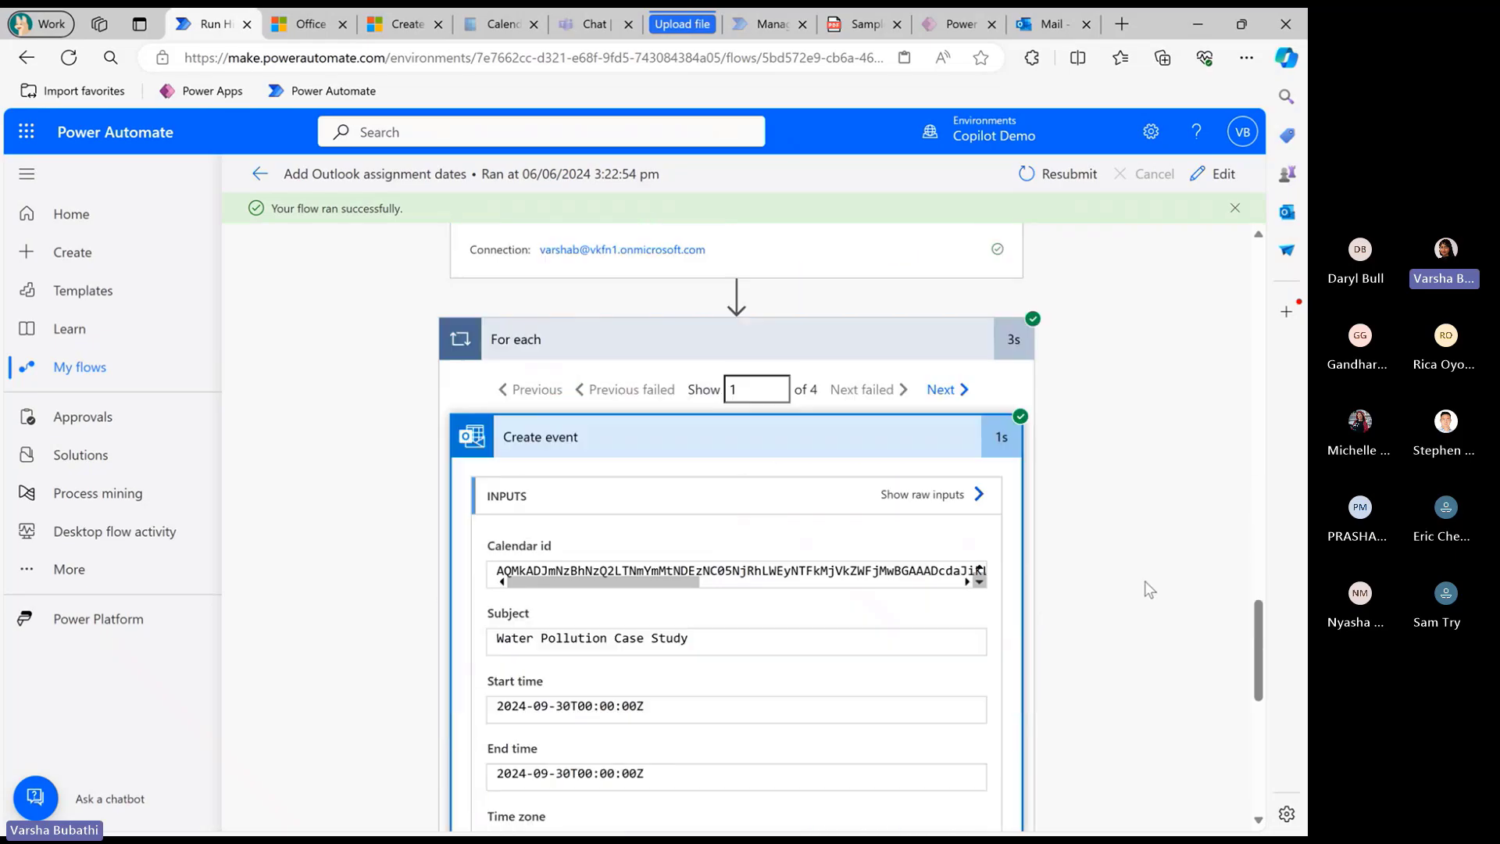
pyautogui.scroll(-5, 924, 606)
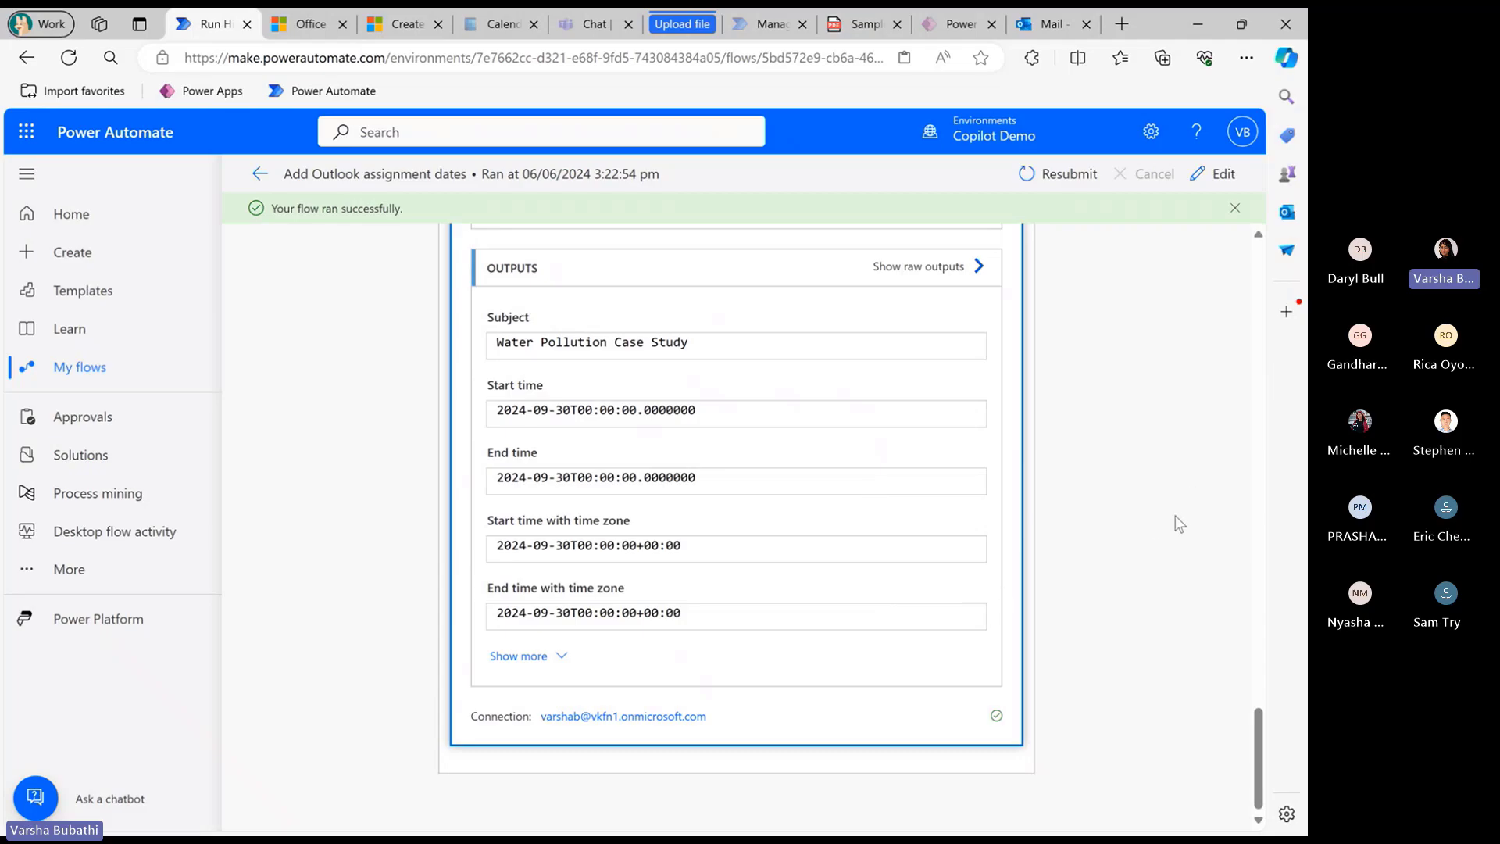
pyautogui.scroll(5, 1087, 516)
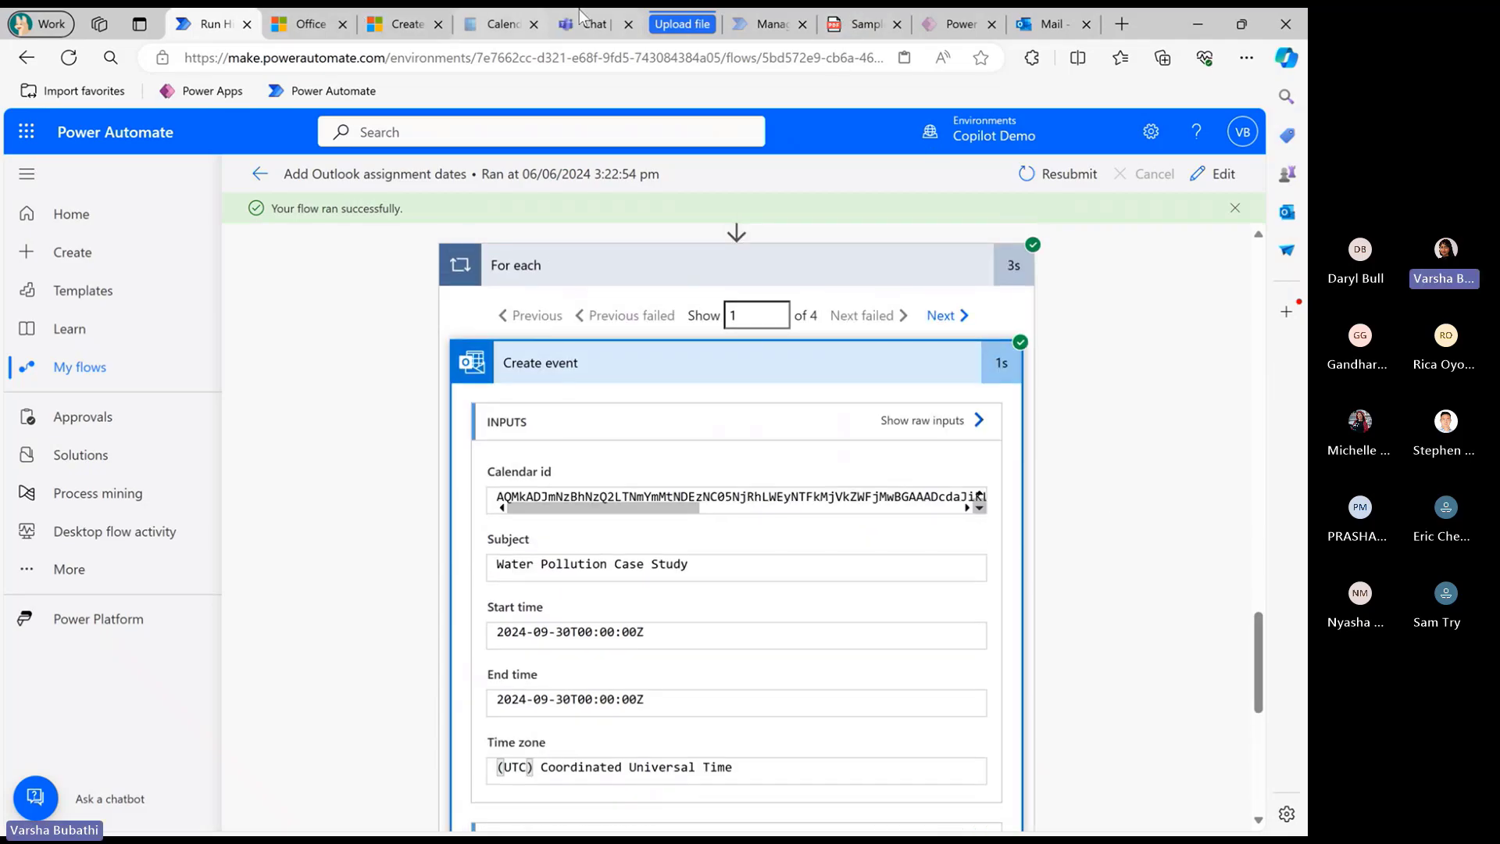
# Switch to the Outlook calendar and show November 2022 in month view with the 29th selected
pyautogui.click(500, 24)
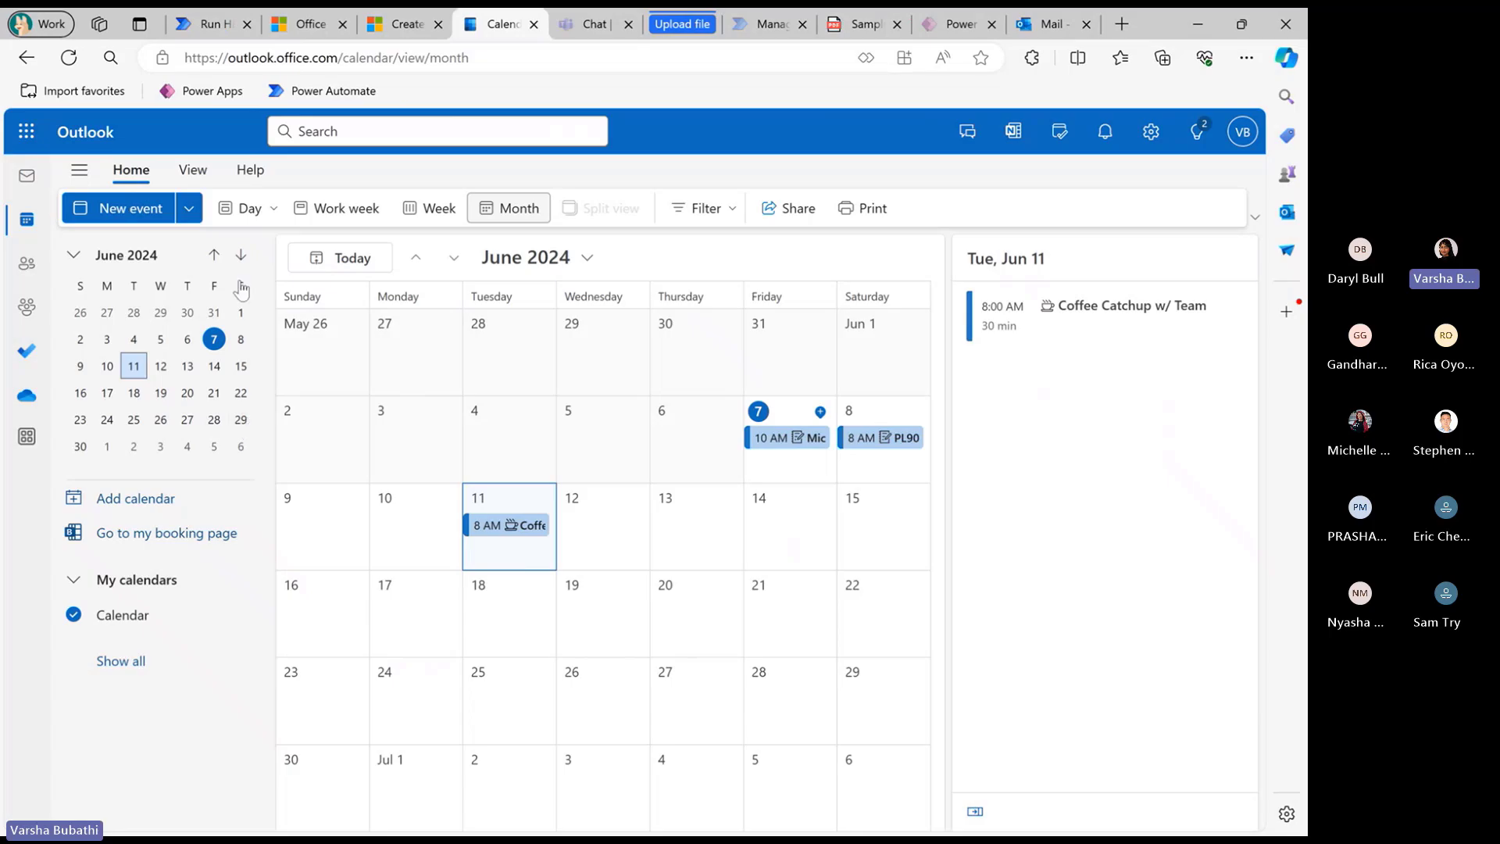
pyautogui.click(129, 256)
pyautogui.click(125, 258)
pyautogui.click(133, 260)
pyautogui.click(214, 254)
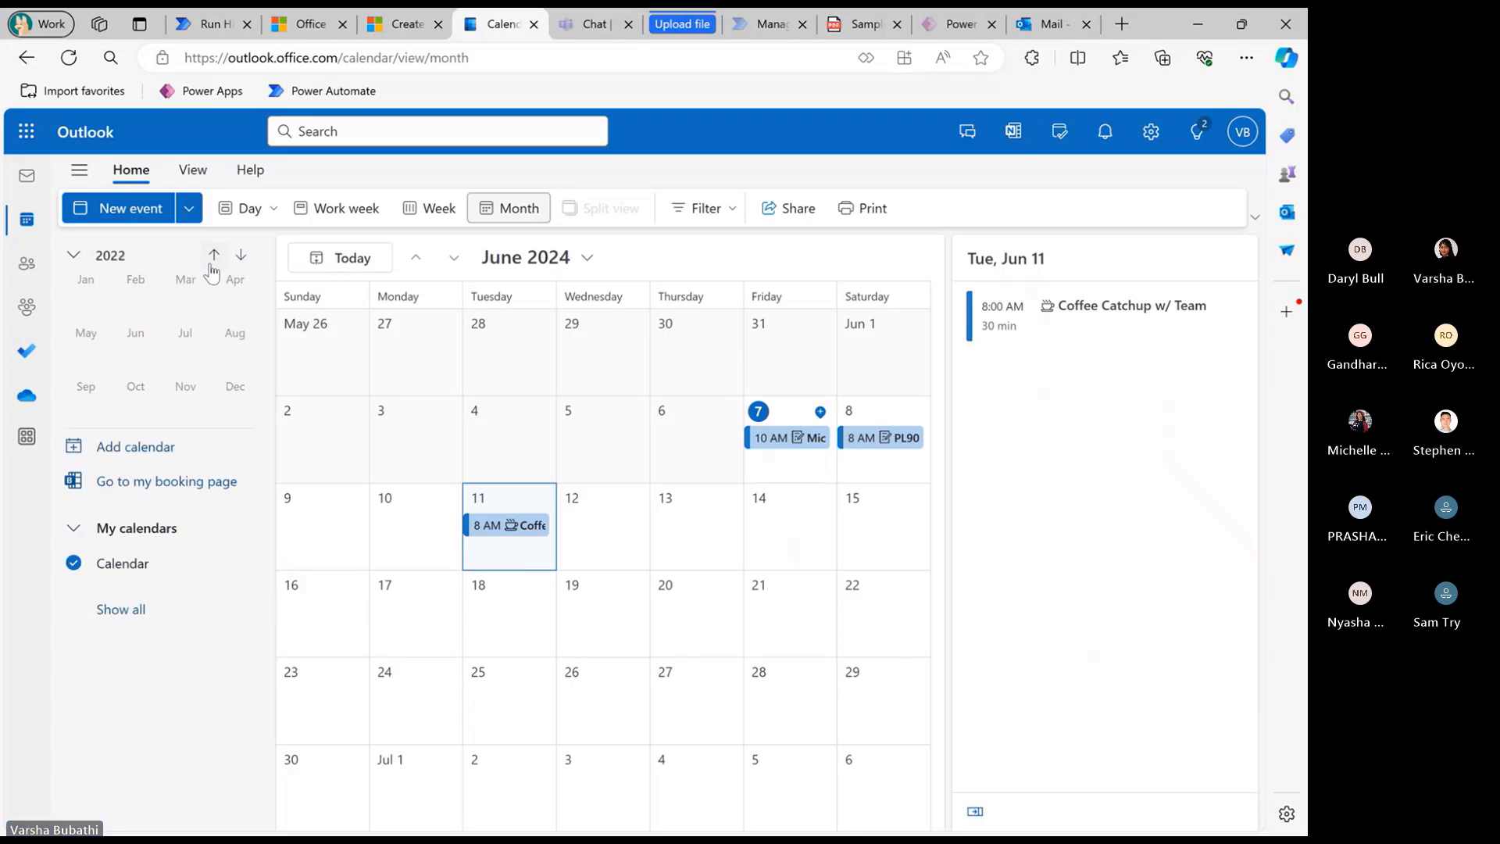
pyautogui.click(214, 255)
pyautogui.click(165, 402)
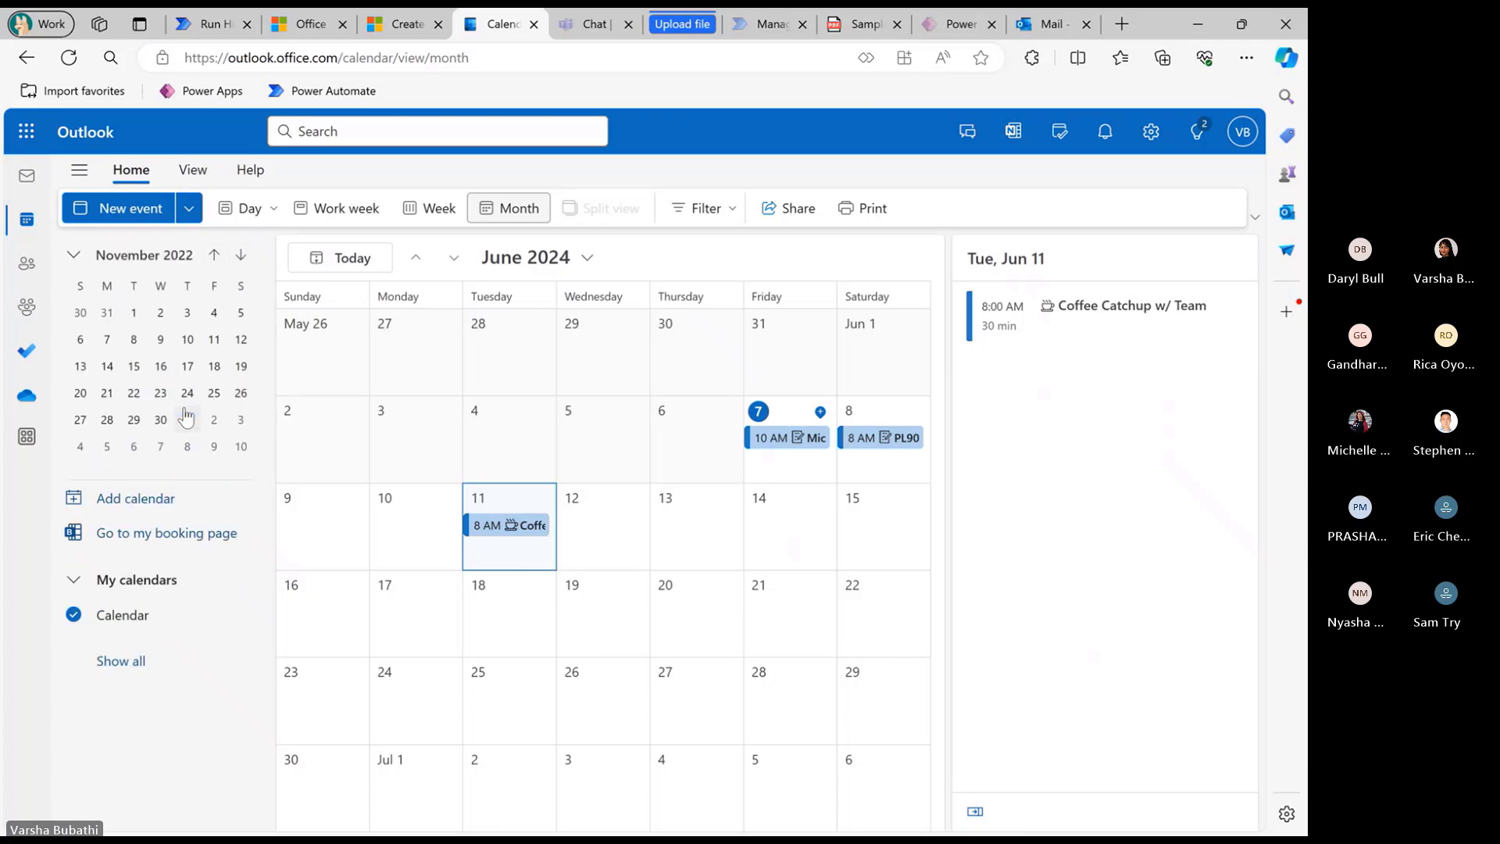
pyautogui.click(134, 420)
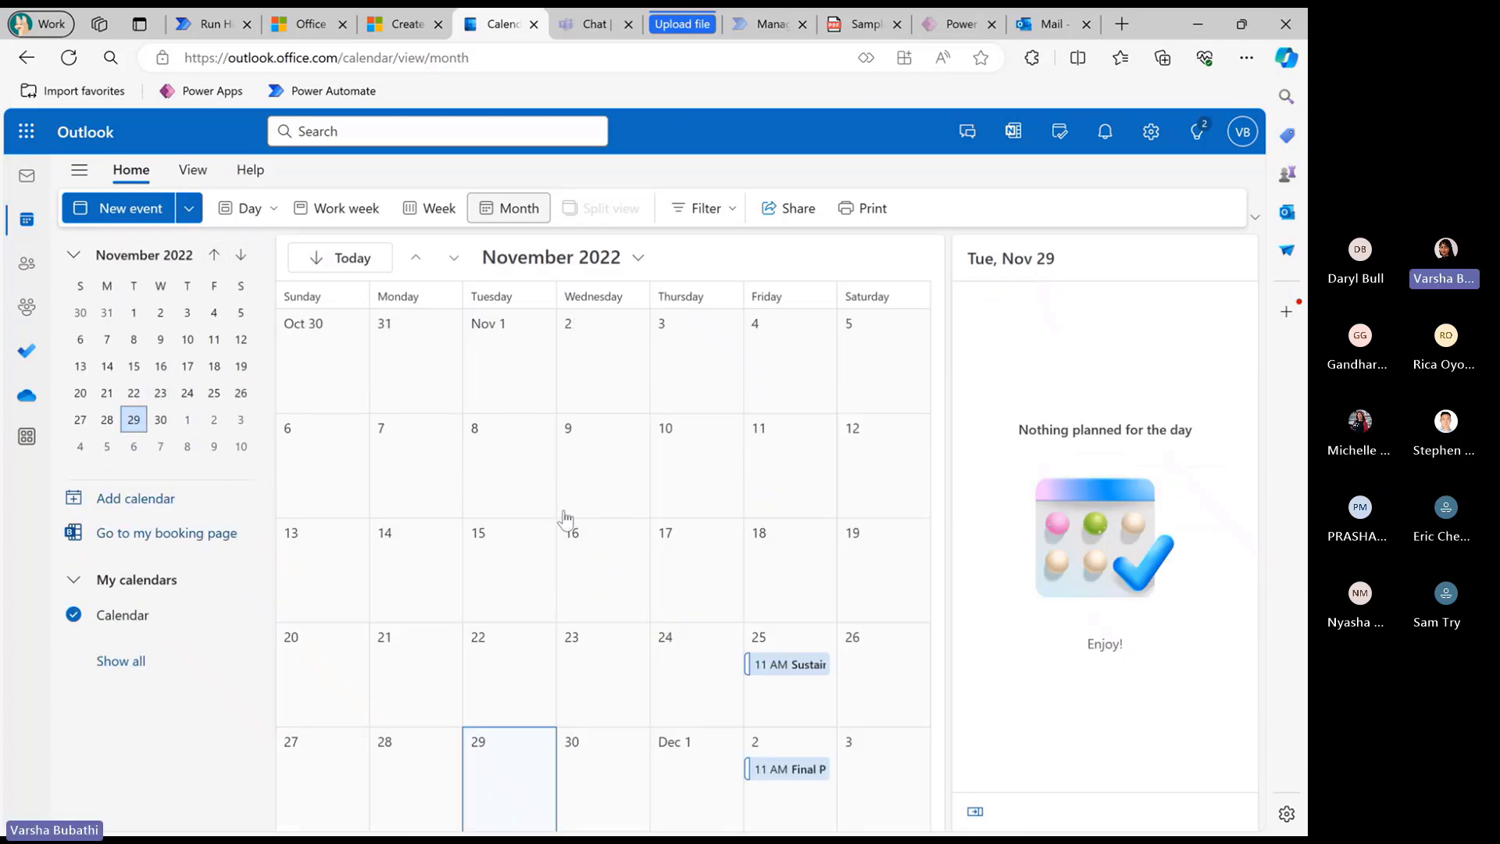